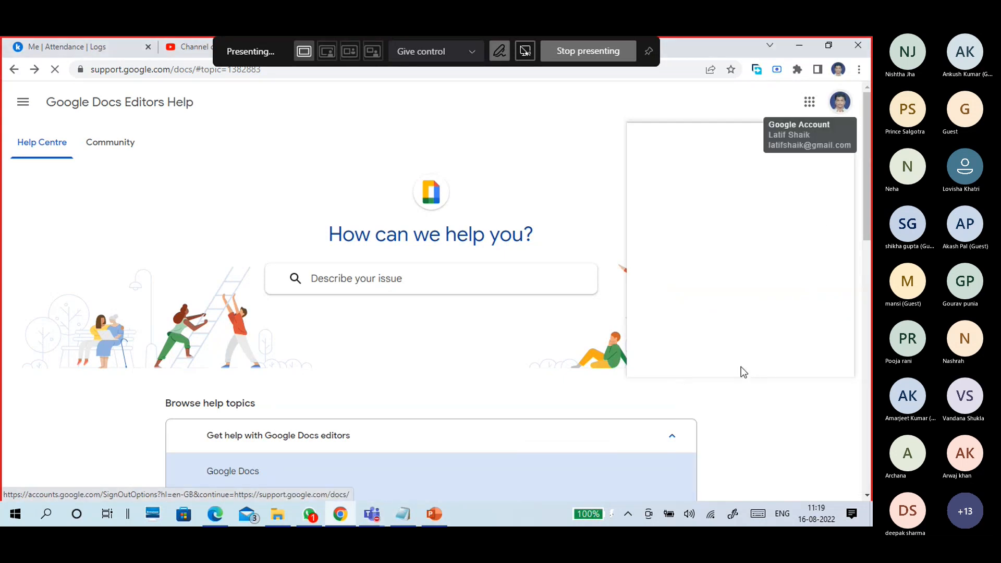
scroll(753, 312, down, 4)
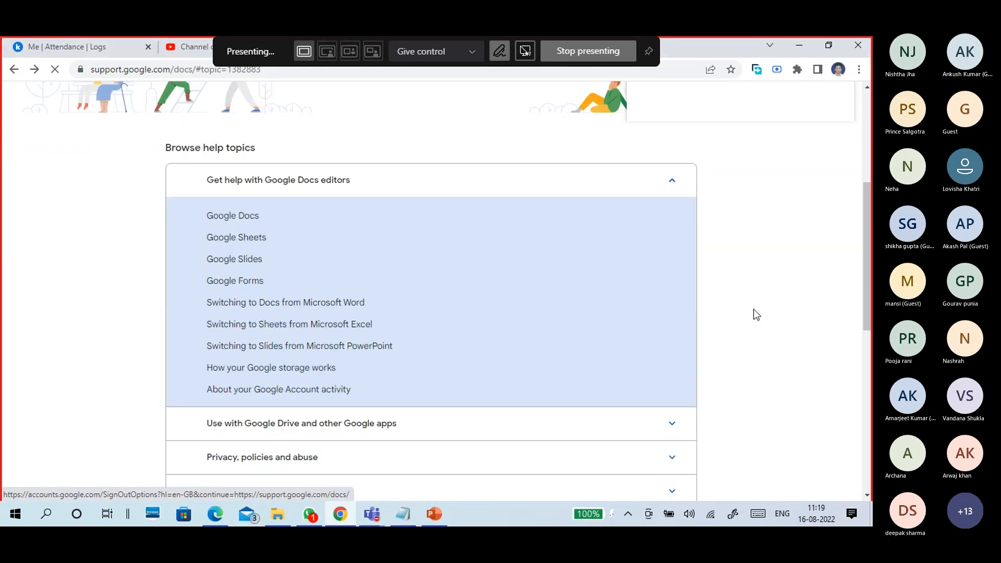
scroll(752, 312, up, 4)
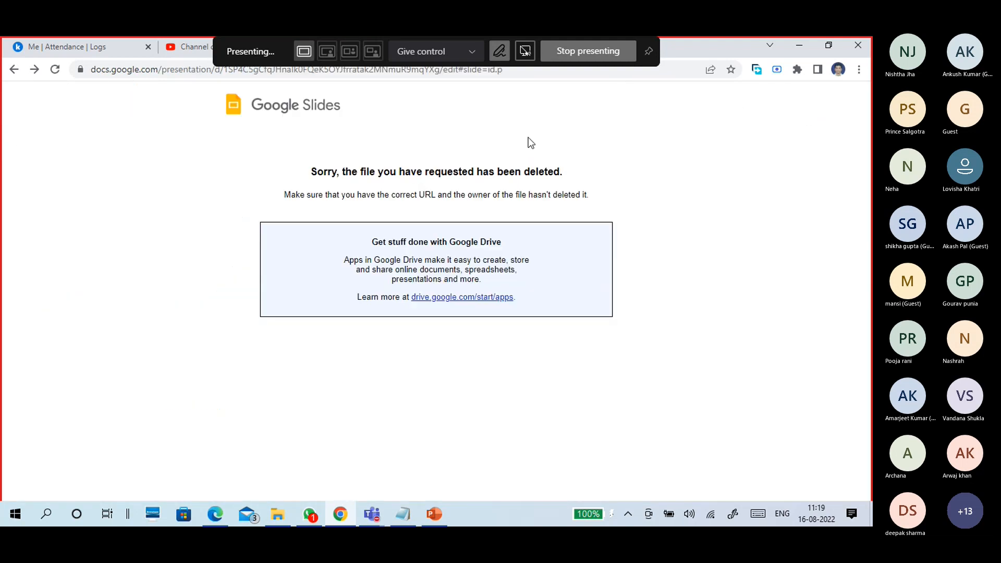
- Replace the browser tab of the deleted presentation with a new tab and maximize the window
drag(688, 50, 701, 112)
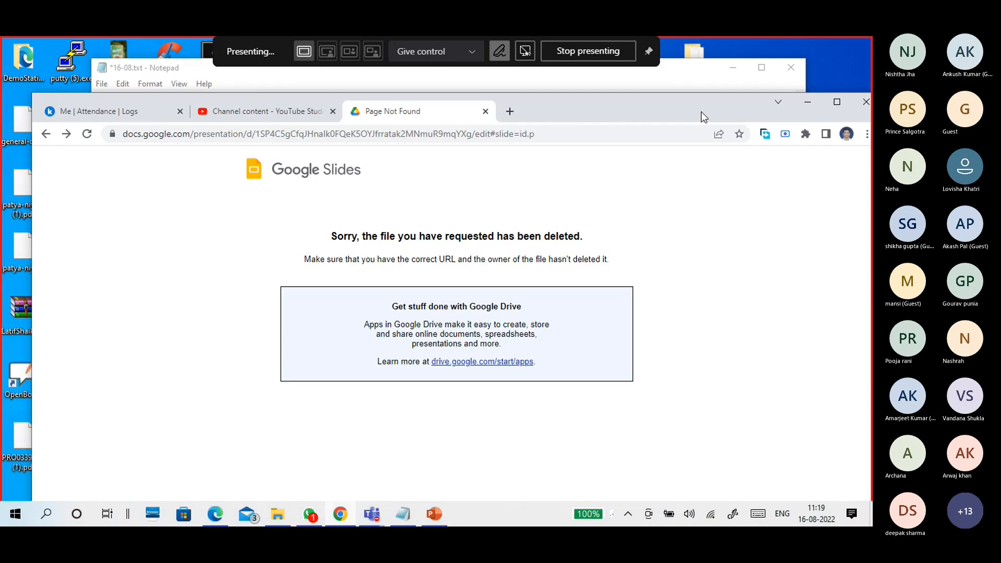
click(510, 111)
click(485, 112)
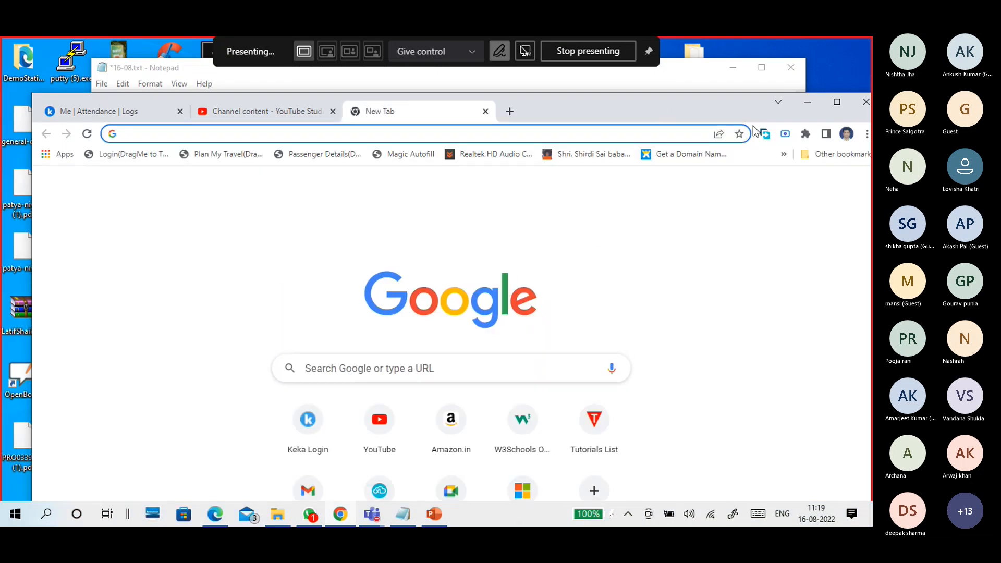
click(840, 105)
- Open Google Slides from the list of Google apps
click(819, 124)
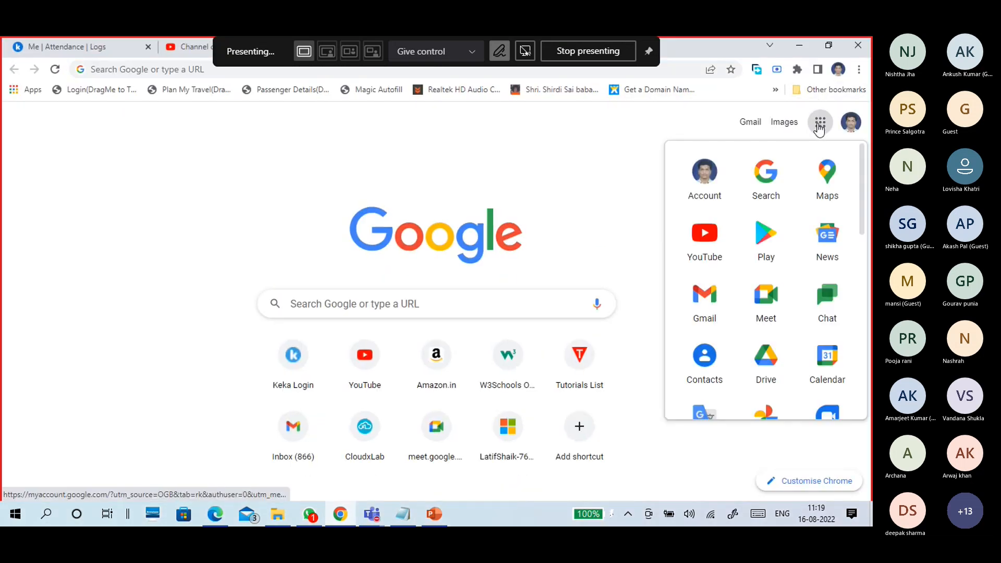
scroll(760, 323, down, 3)
scroll(760, 326, down, 2)
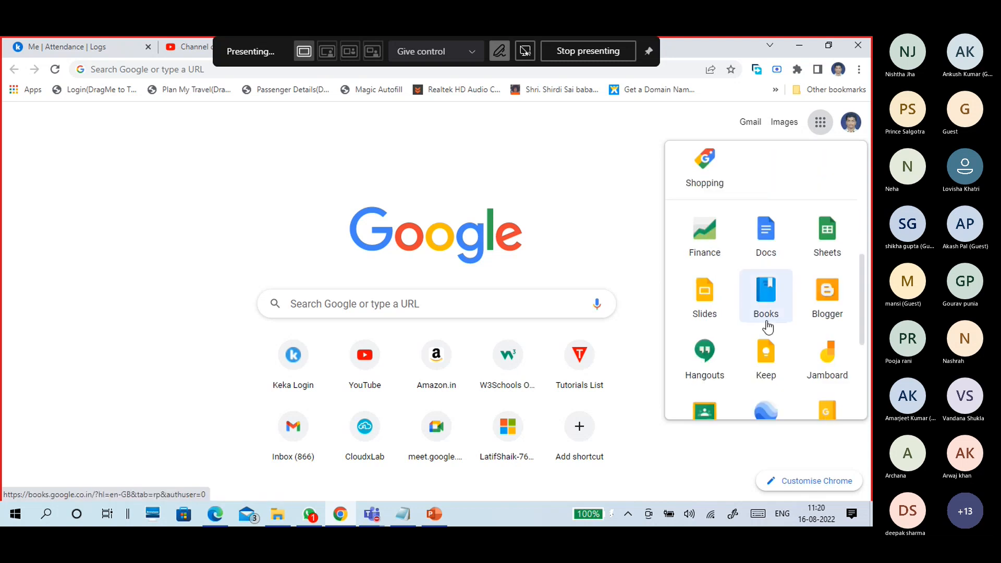
click(715, 296)
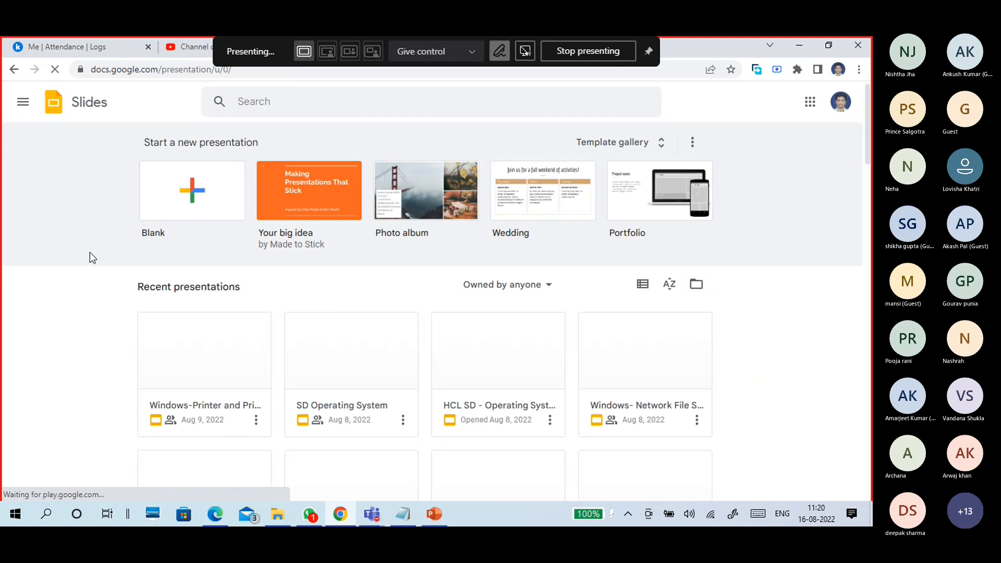
- Create a blank presentation and dismiss the theme suggestions
scroll(89, 253, down, 2)
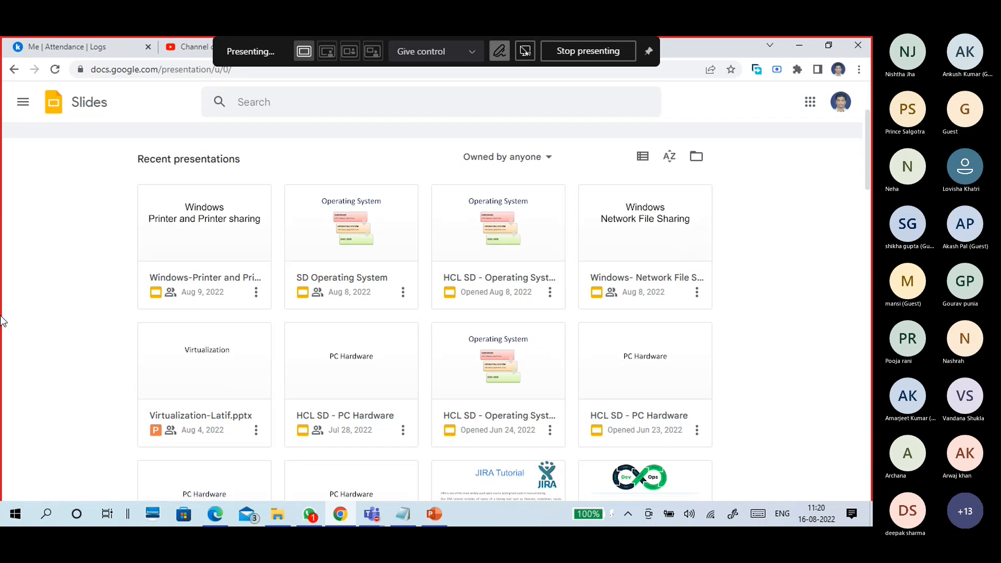
scroll(34, 268, up, 2)
click(166, 191)
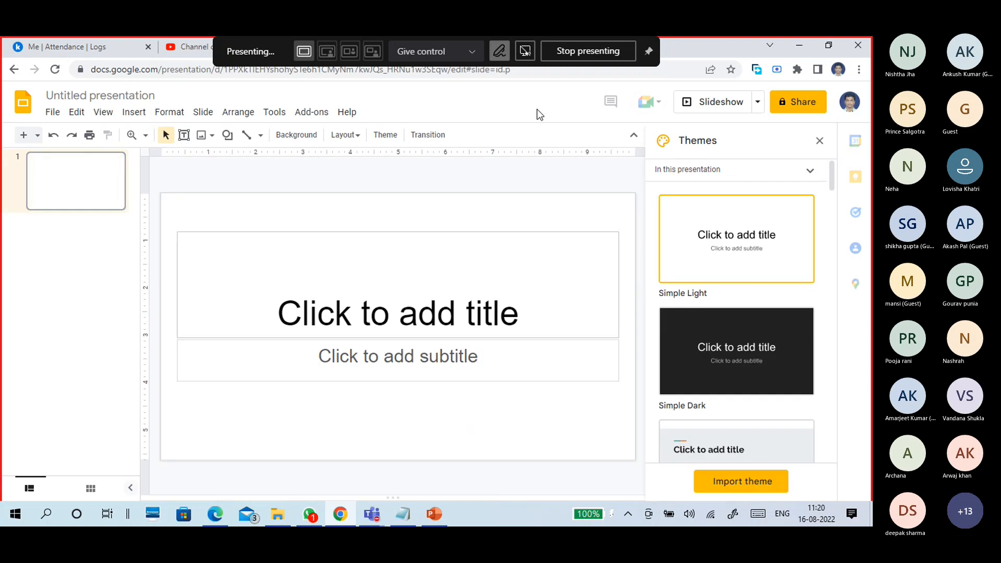
click(820, 141)
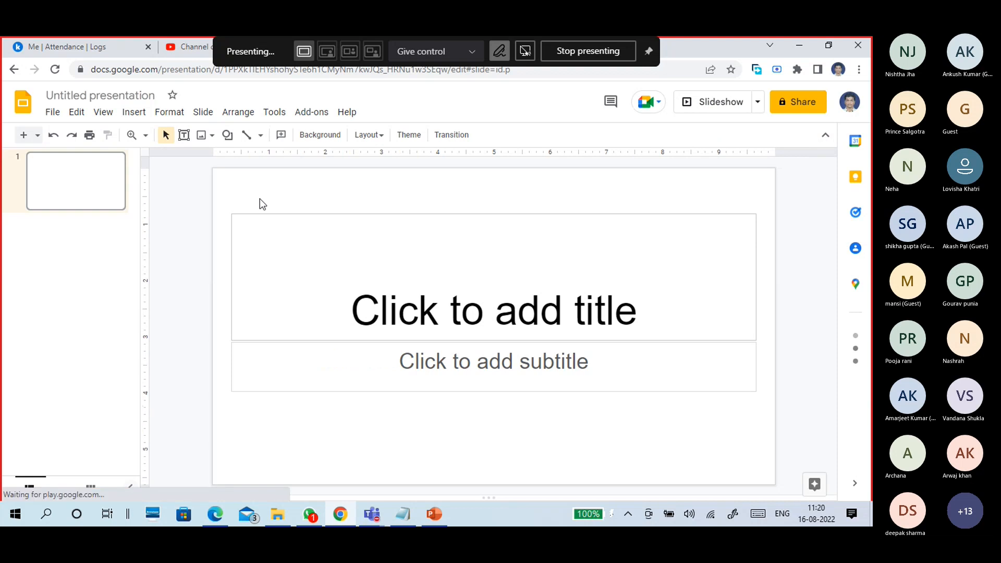
- Rename the untitled presentation as "HCL 4 -Aug2022"
click(132, 95)
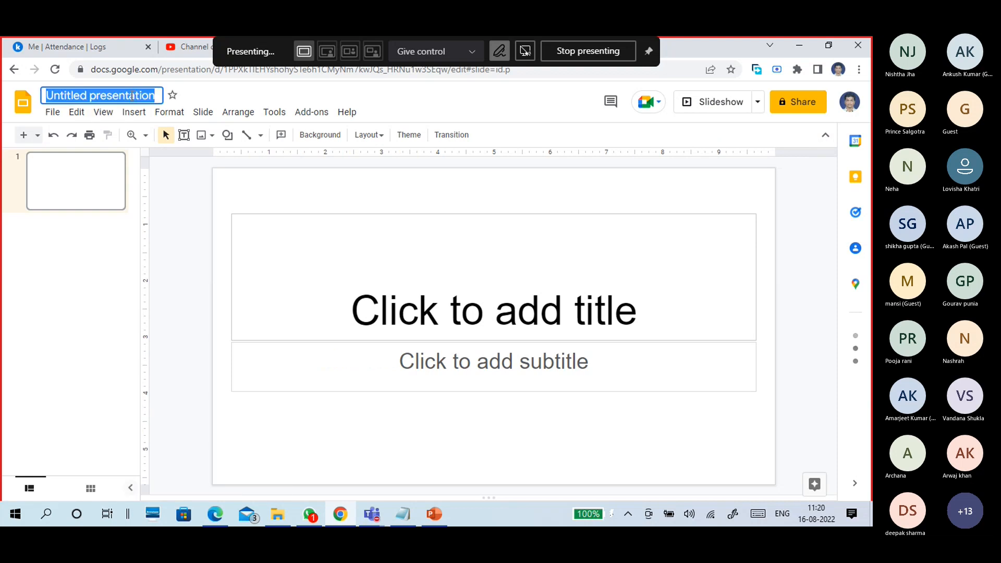
text(HCL )
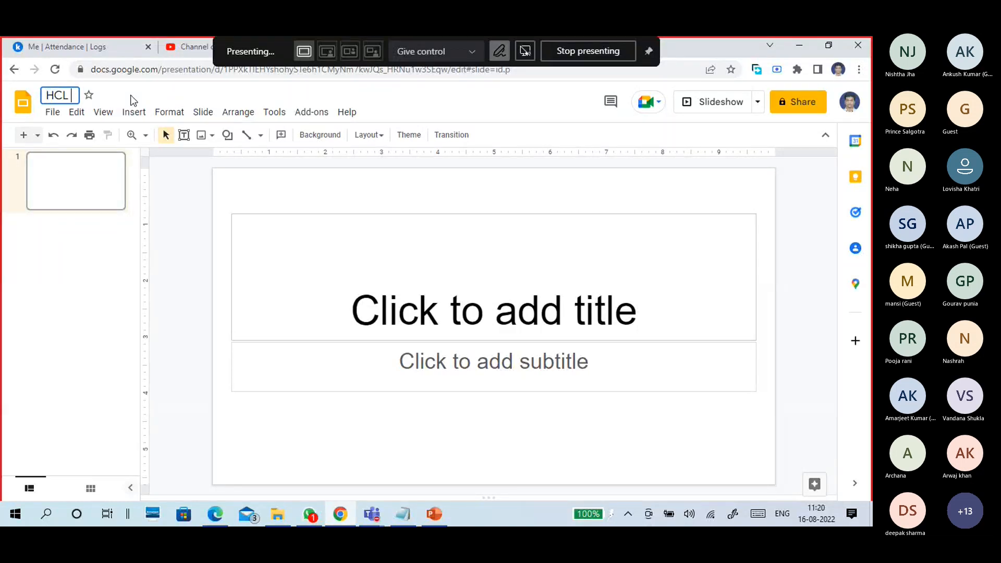
text($)
key(BackSpace)
text(4)
text( -)
text(AU)
text(g)
text(ug)
text(2022)
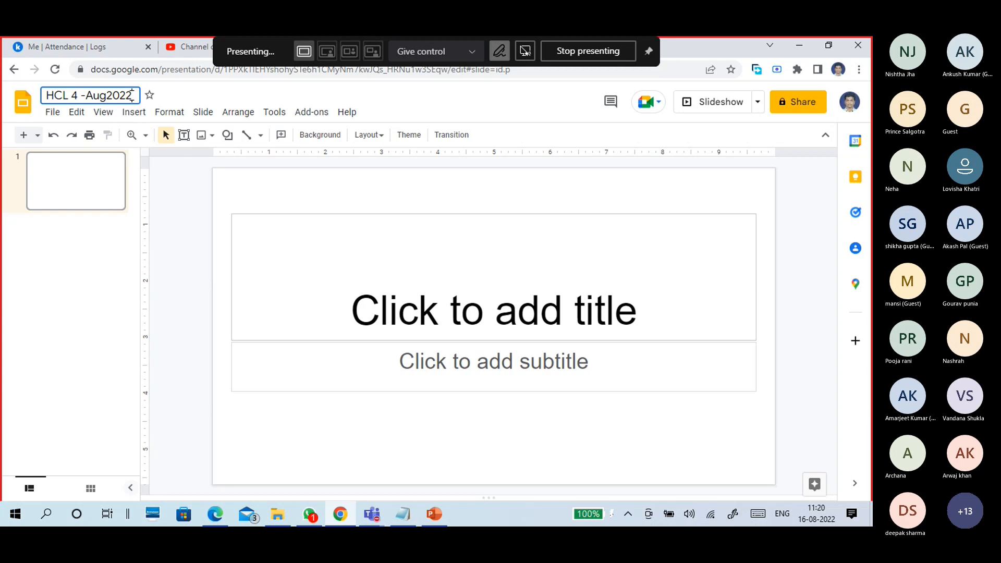
click(471, 306)
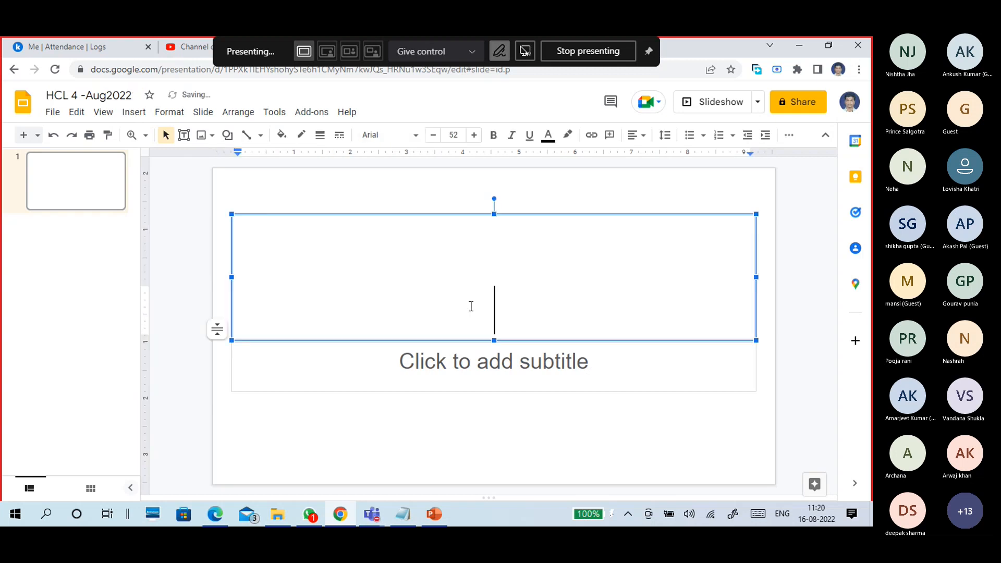
- Add a new slide after the title slide
click(101, 226)
right_click(101, 227)
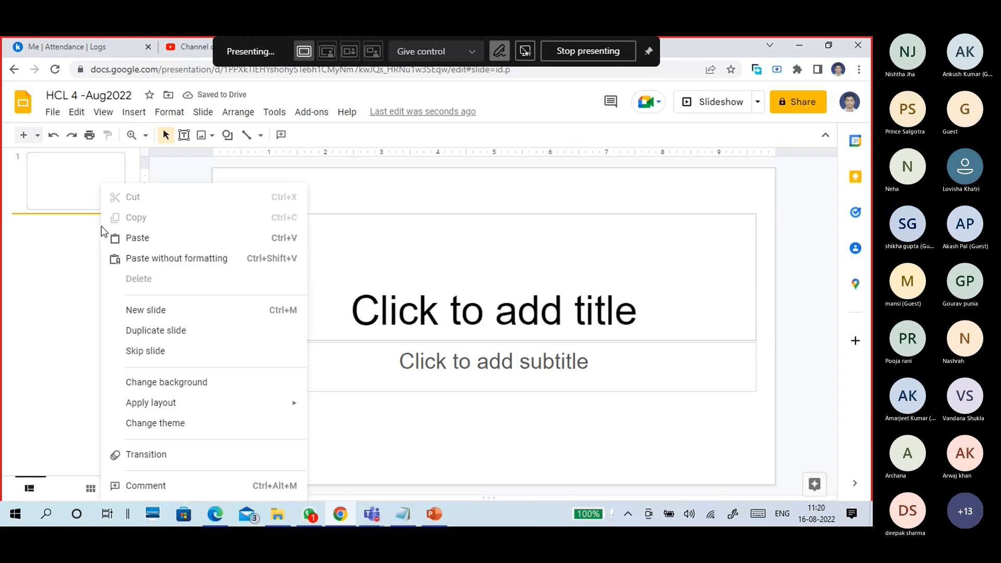
click(139, 310)
- Enter "How to check System confiugation" as the title of slide 2
click(305, 223)
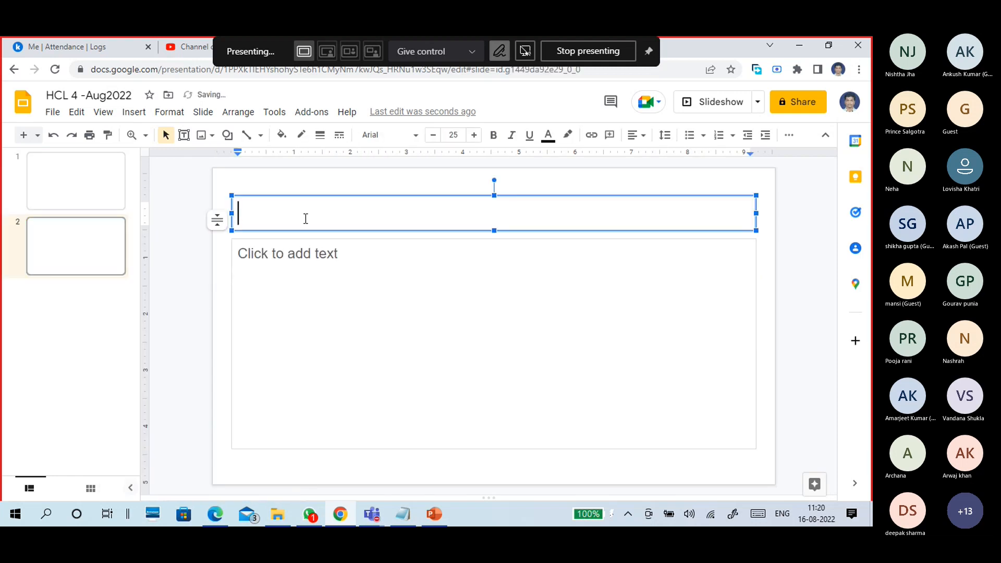
text(How to check)
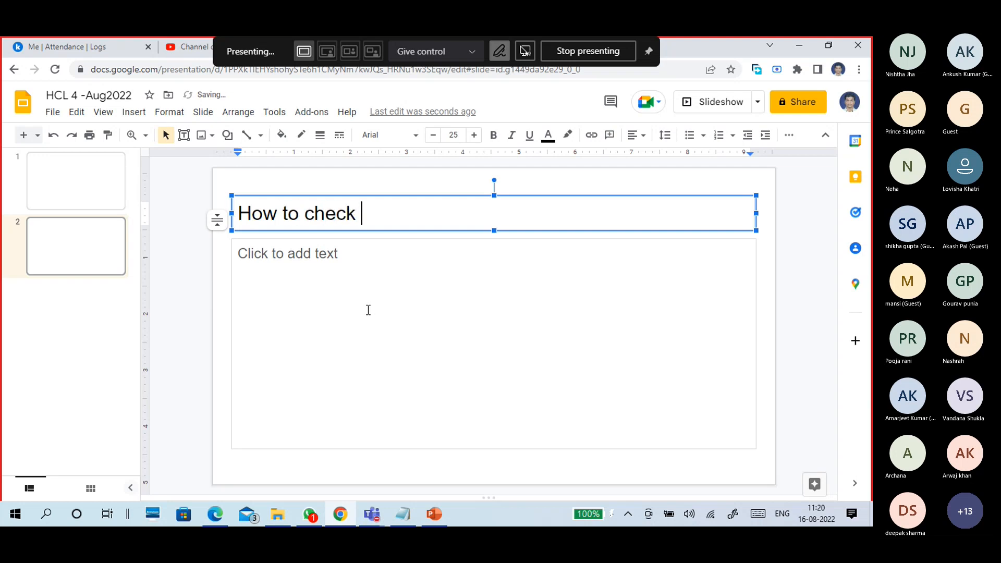
text( System condifu)
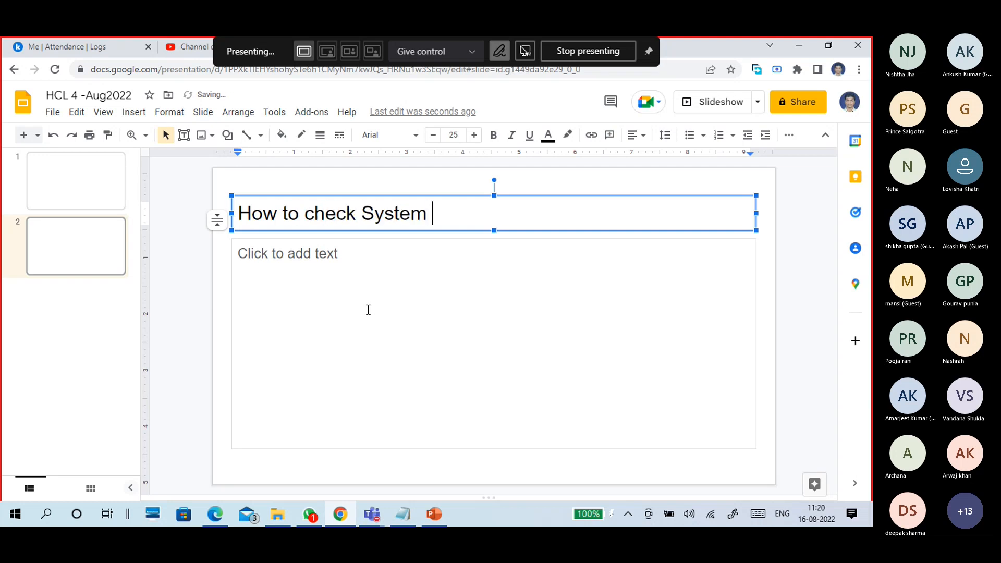
key(BackSpace)
key(BackSpace)
key(BackSpace)
key(BackSpace)
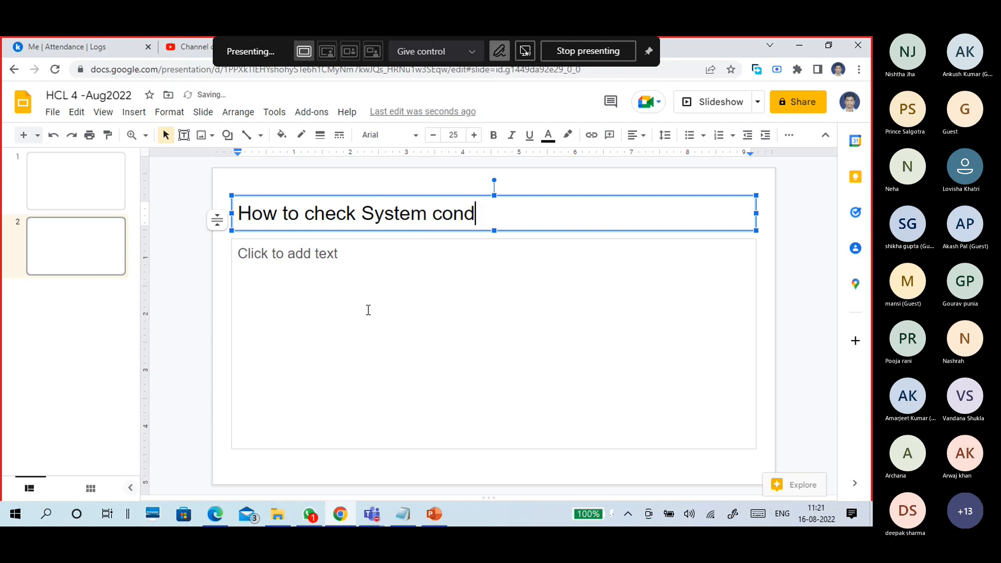
text(fiugation)
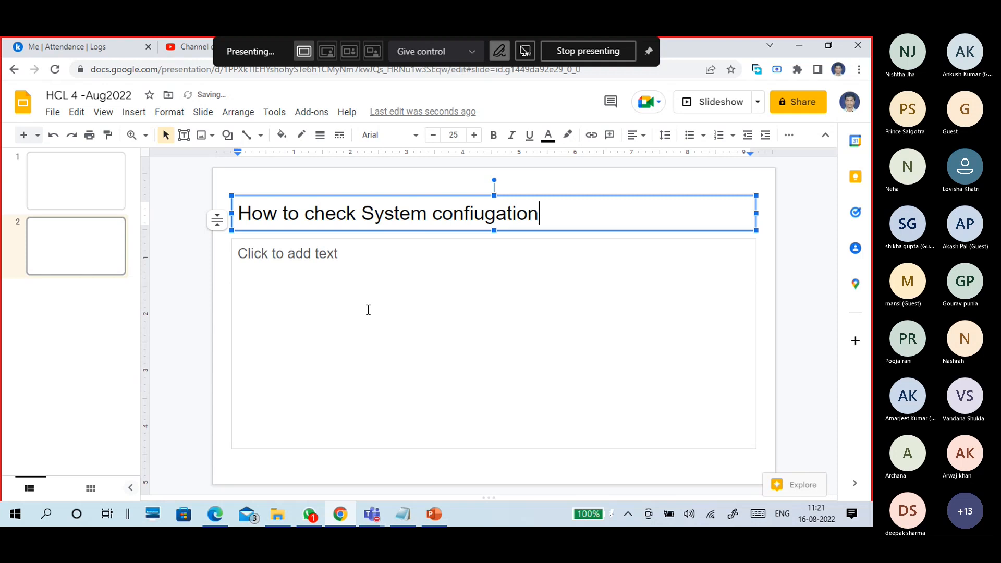
- Move the title box of slide 2 upward and the body text box up directly beneath it
click(376, 313)
click(375, 213)
drag(467, 195, 467, 177)
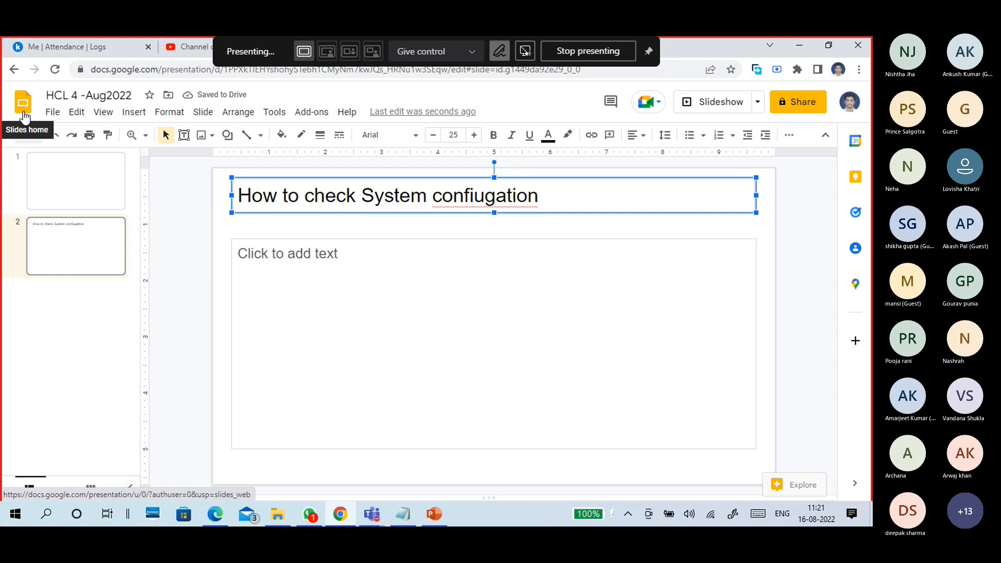
click(353, 259)
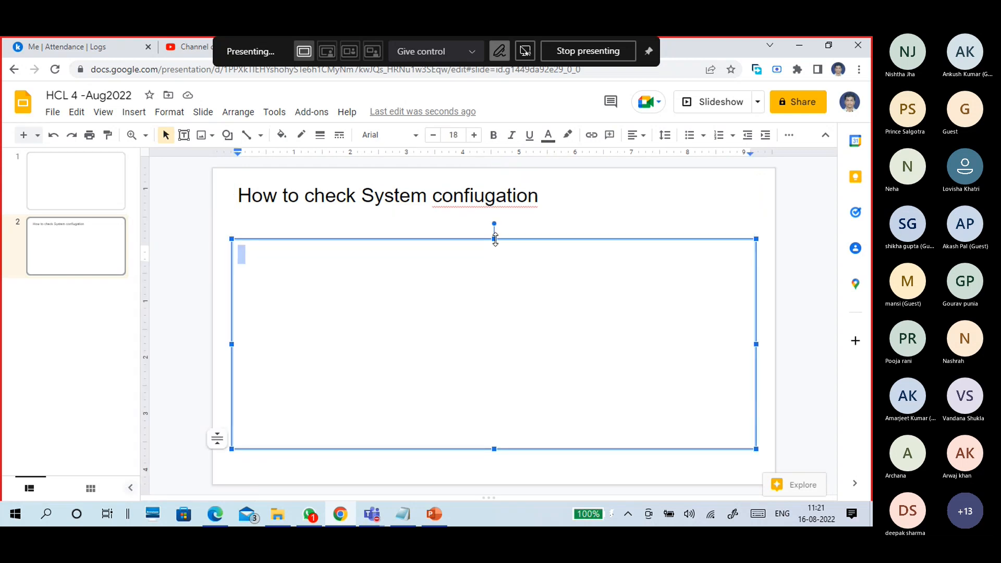
drag(482, 238, 482, 212)
click(410, 441)
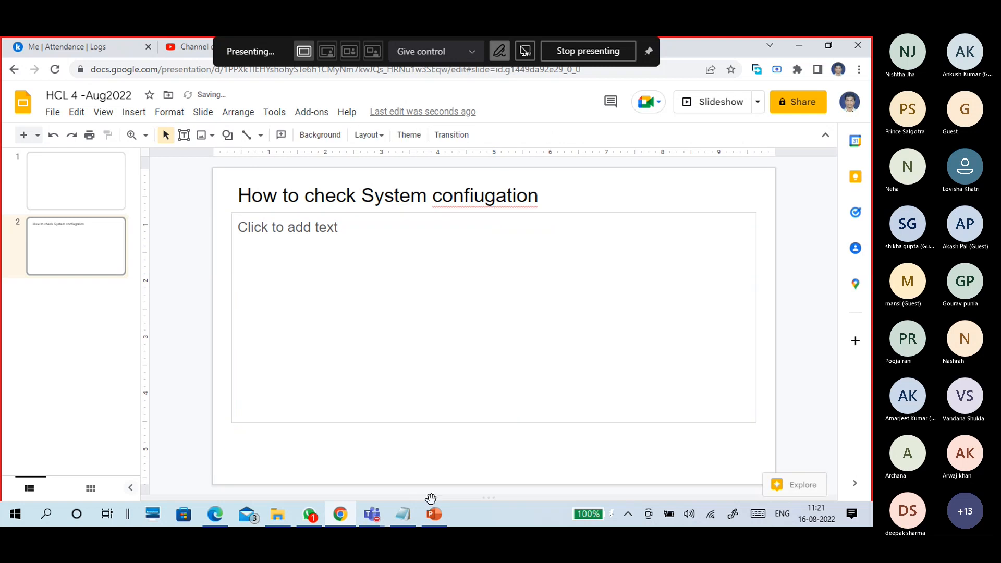
- Switch to PowerPoint to look at the CPU slide of the PC Hardware presentation, then minimize it
click(433, 514)
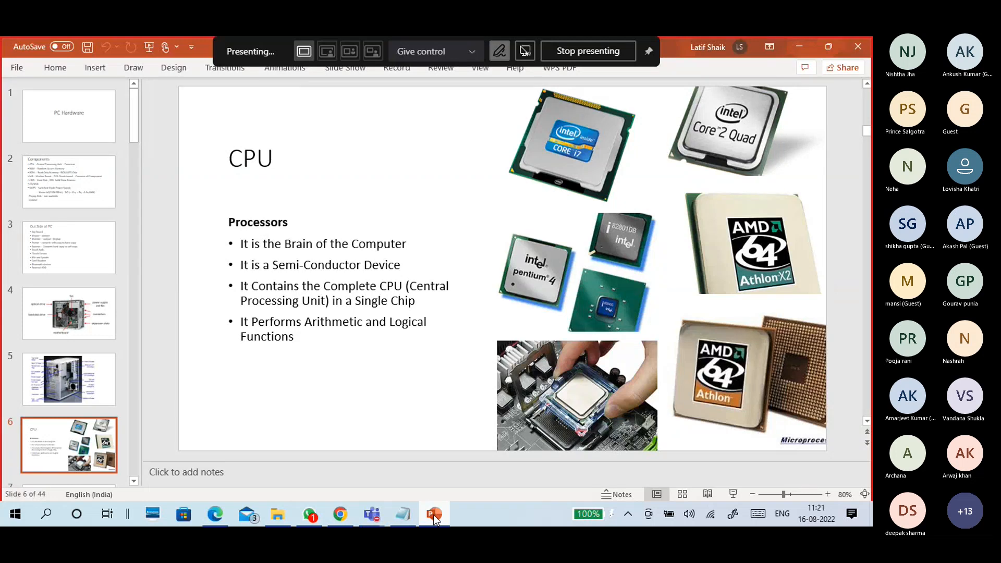
click(805, 45)
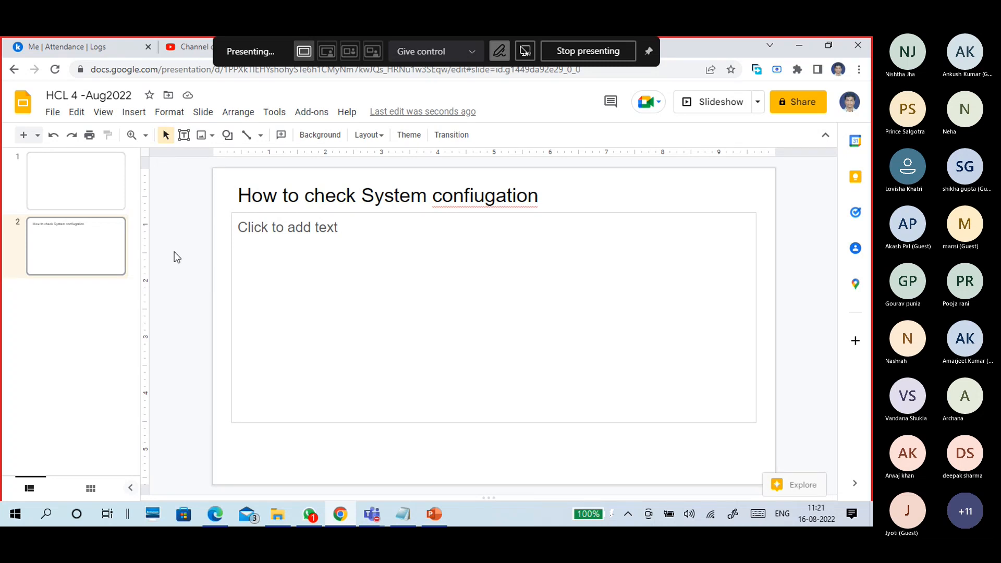
- Switch to the Excel workbook in Edge and rename it "HCL Batch 4 (Noida) Aug 2022"
click(220, 514)
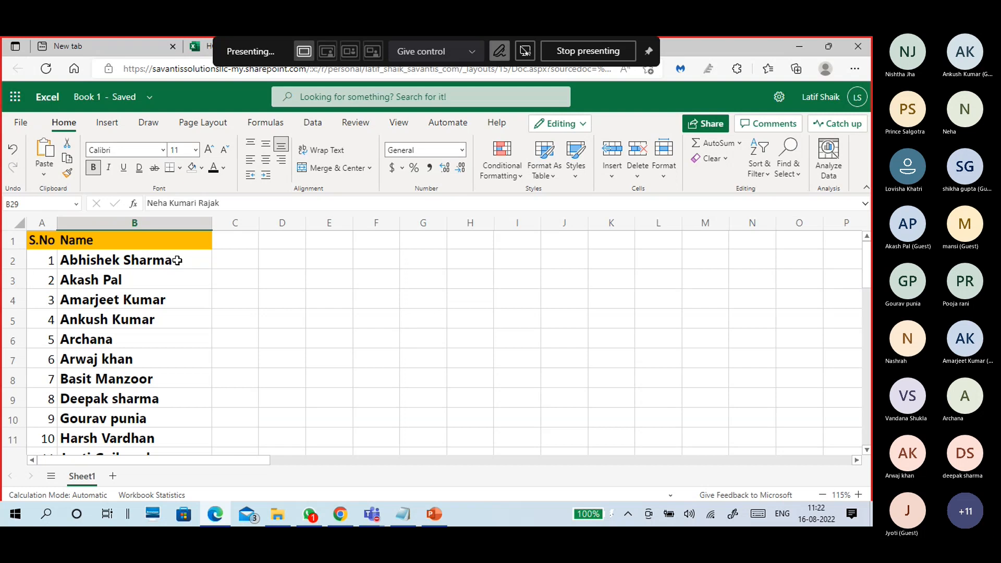
click(146, 100)
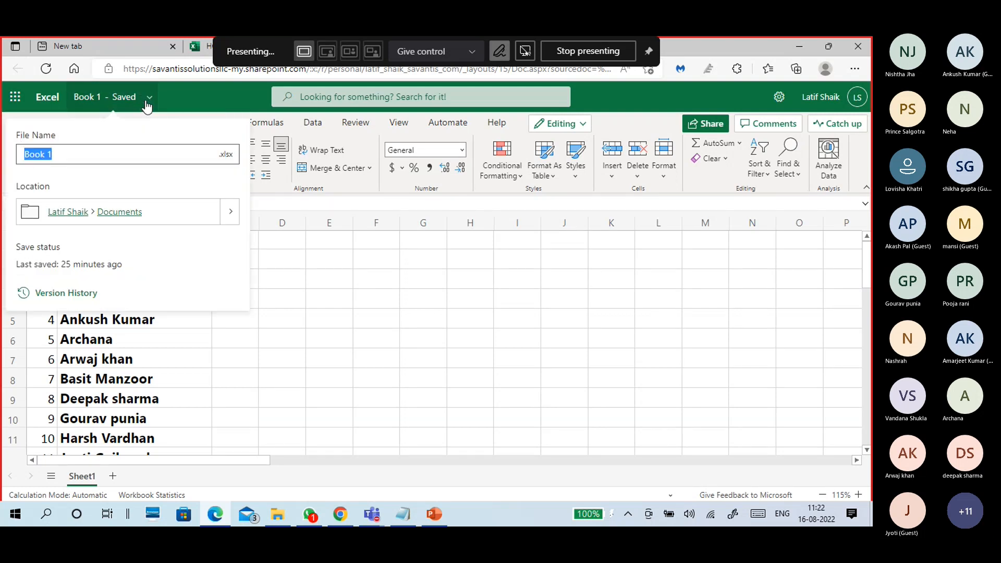
text(HCL )
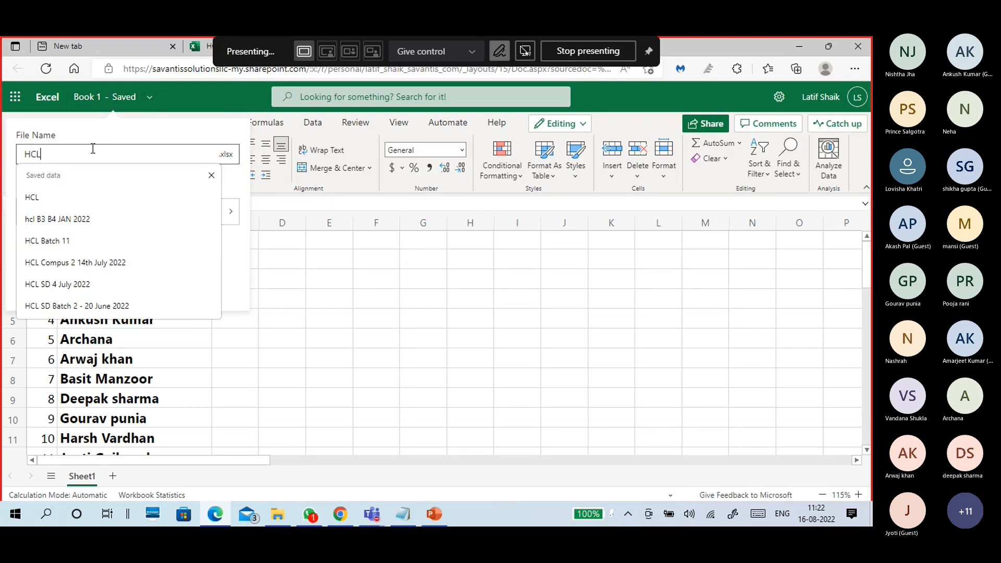
text(Ba)
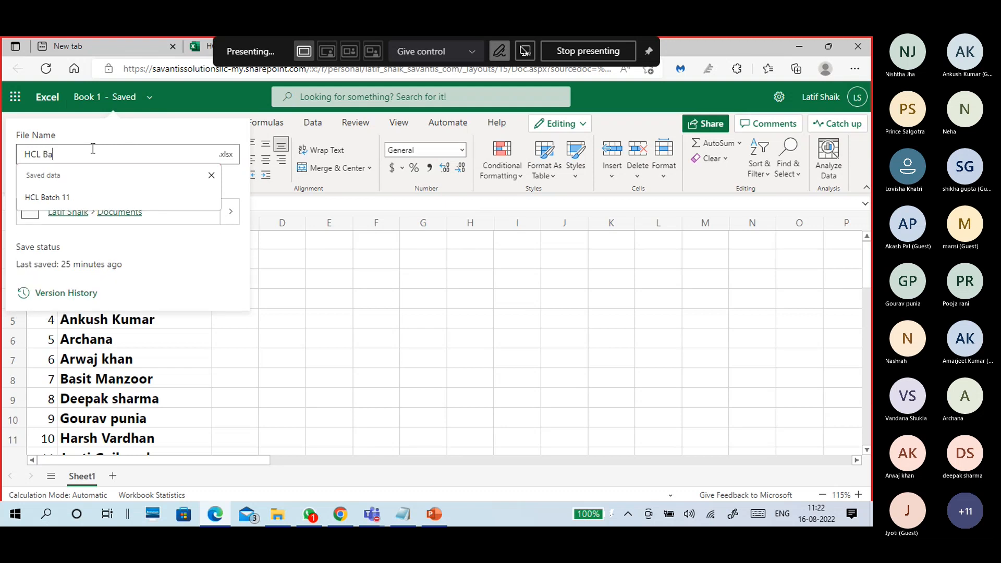
text(tch 4)
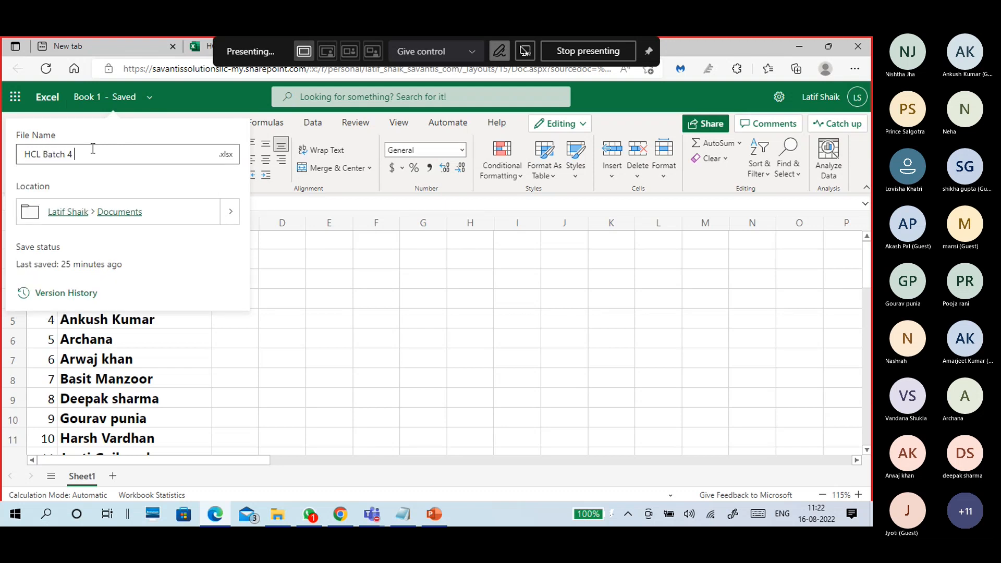
text( (Noida) Aug 2022)
click(607, 96)
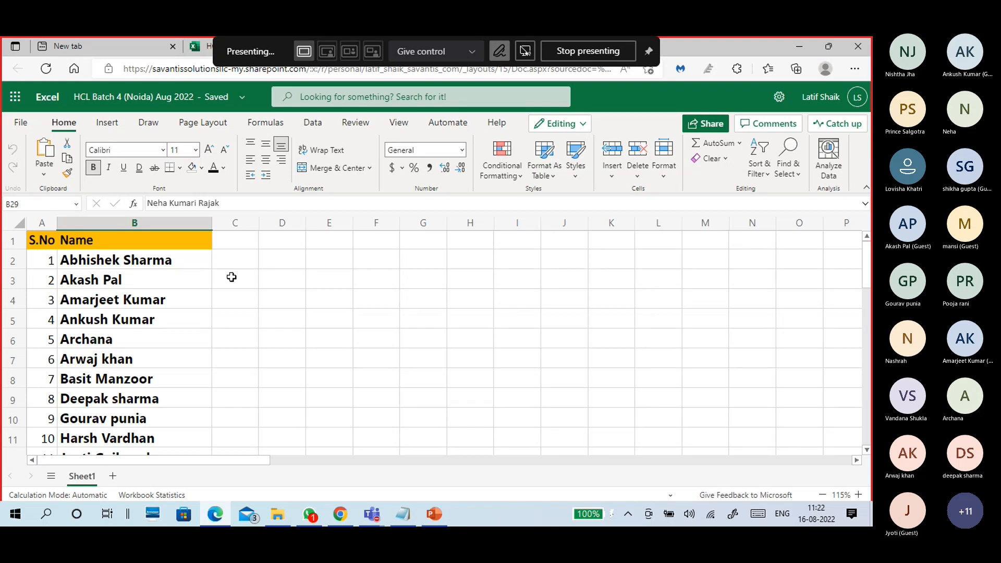
- Return to the Google Slides presentation in Chrome and correct the misspelled title word to "configuration"
click(342, 515)
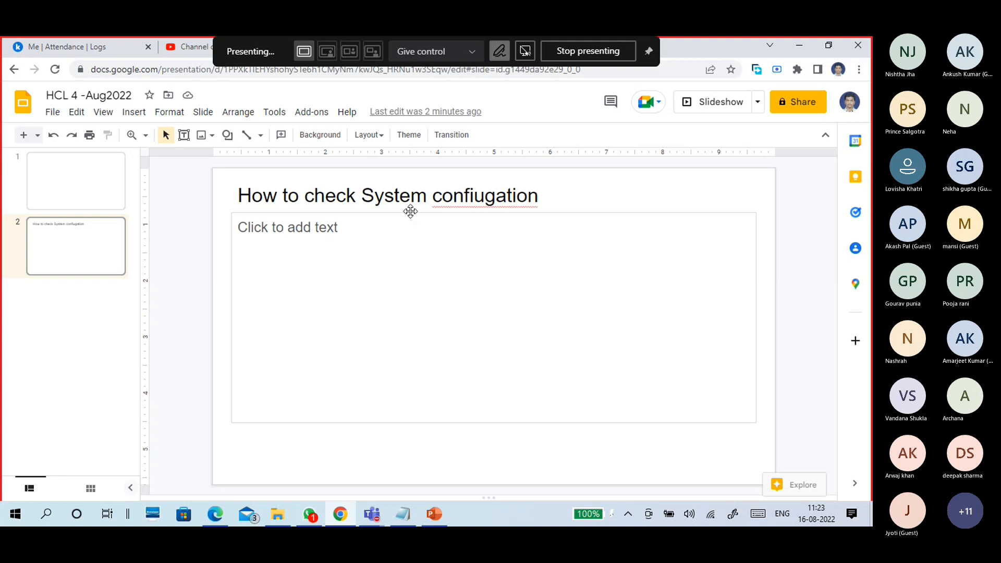
right_click(484, 200)
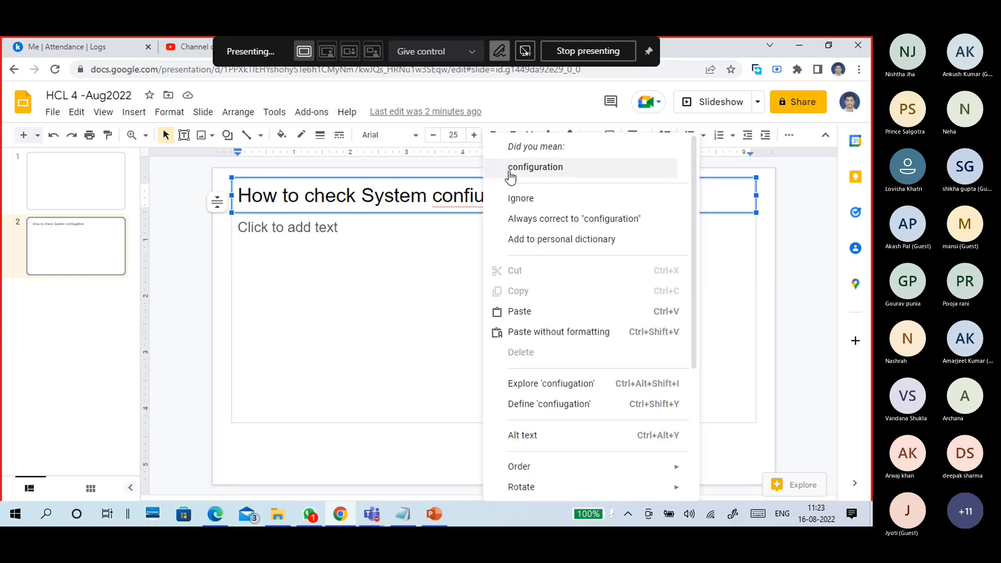
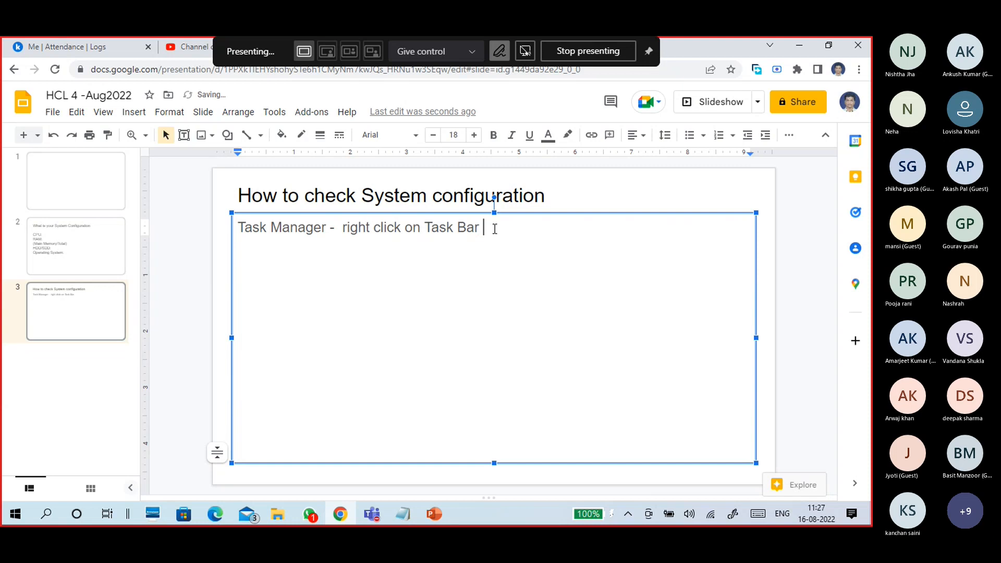
- Complete the Task Manager line in the body of slide 3 with "– Task manager" after "Task Bar"
text(-Task manager)
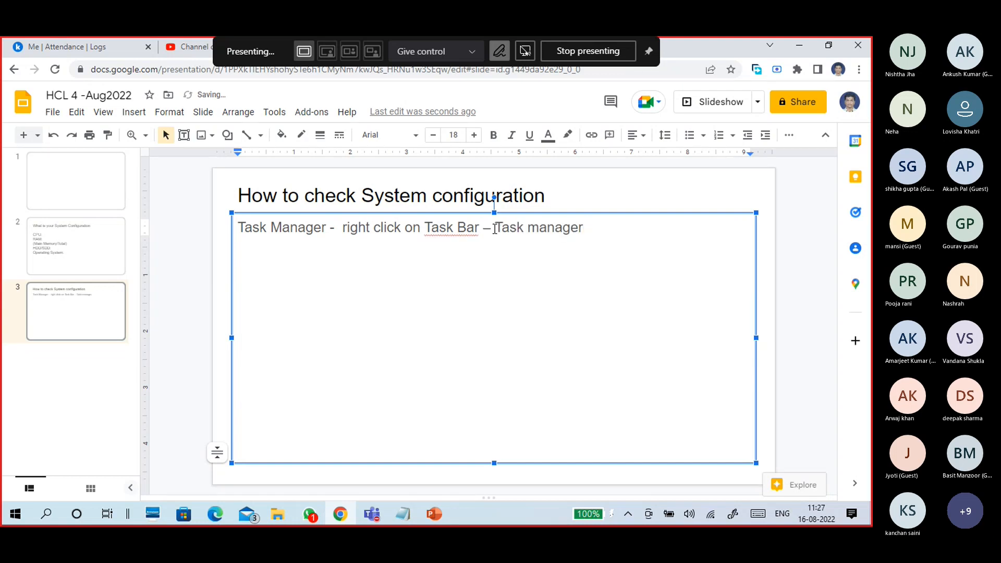
- Start a dashed line below the Task Manager line and move "- right click on Task Bar – Task manager" onto its own line
key(Return)
key(Tab)
key(Tab)
key(Tab)
key(Tab)
key(BackSpace)
text(-)
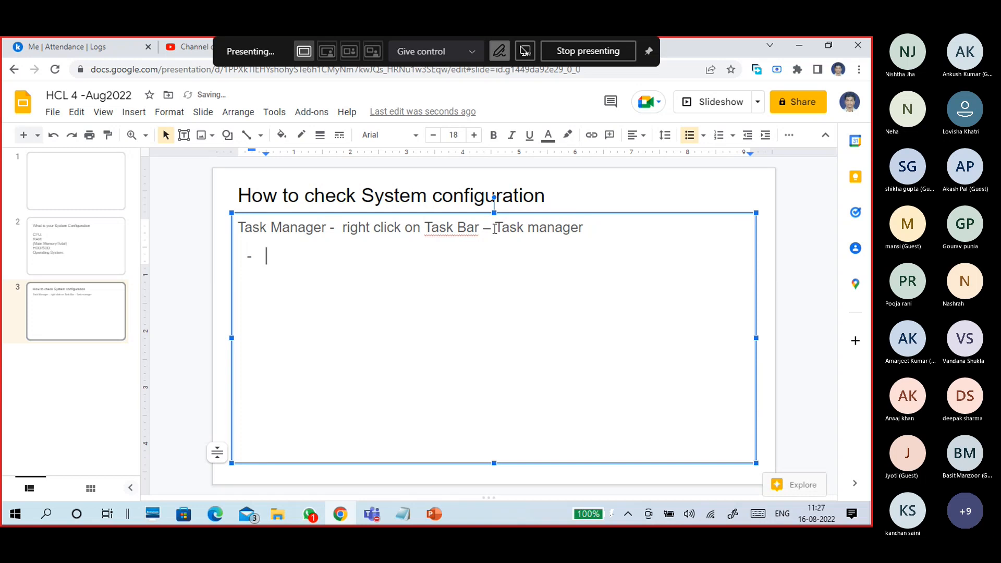
click(333, 229)
key(Return)
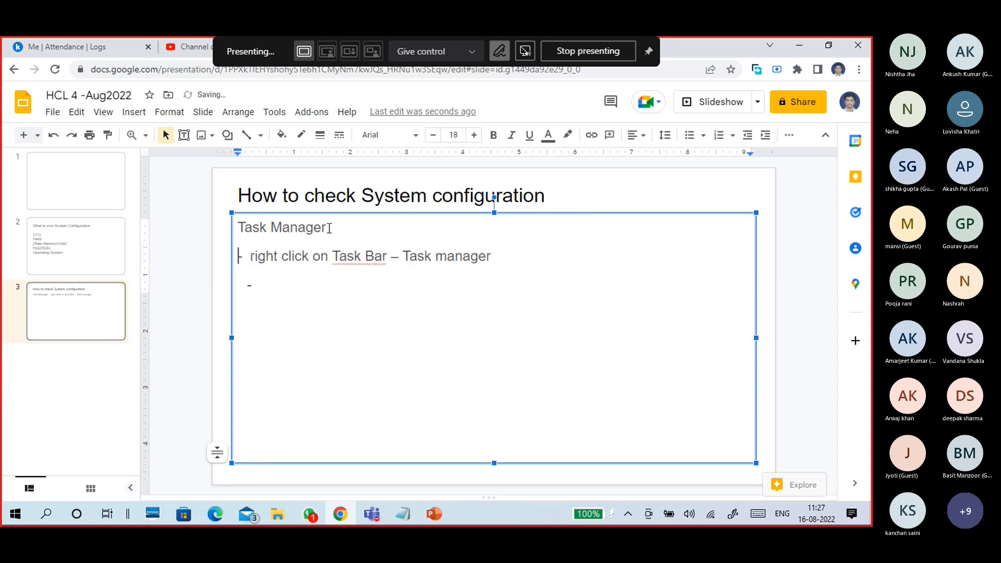
- Replace the automatic bullet on the last line of slide 3 with the plain text line "- Run -"
click(245, 286)
key(BackSpace)
text(- Run -)
- Show the Run dialog and close it, show the Start menu, and search Windows for "task" without opening a result
key(super+r)
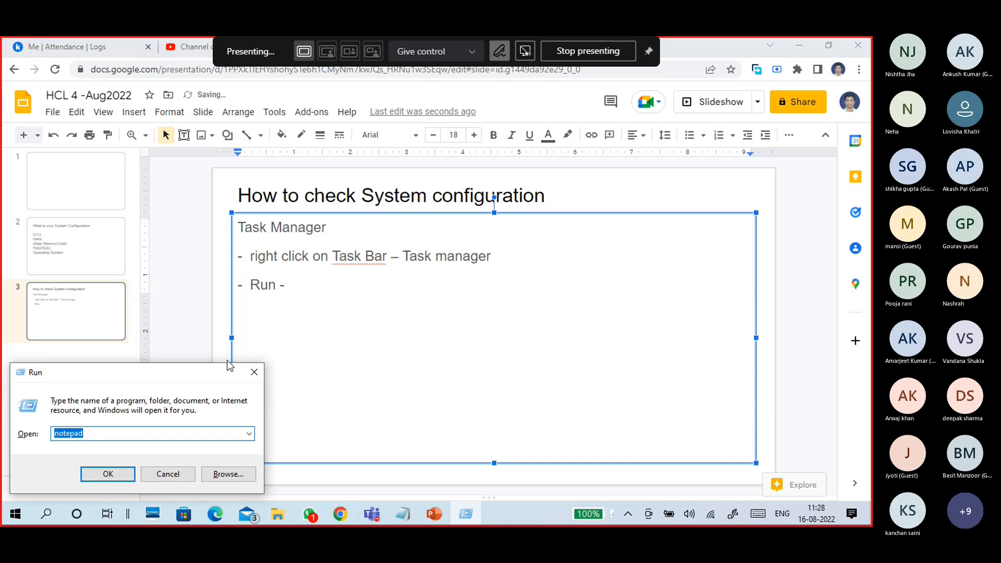
click(253, 372)
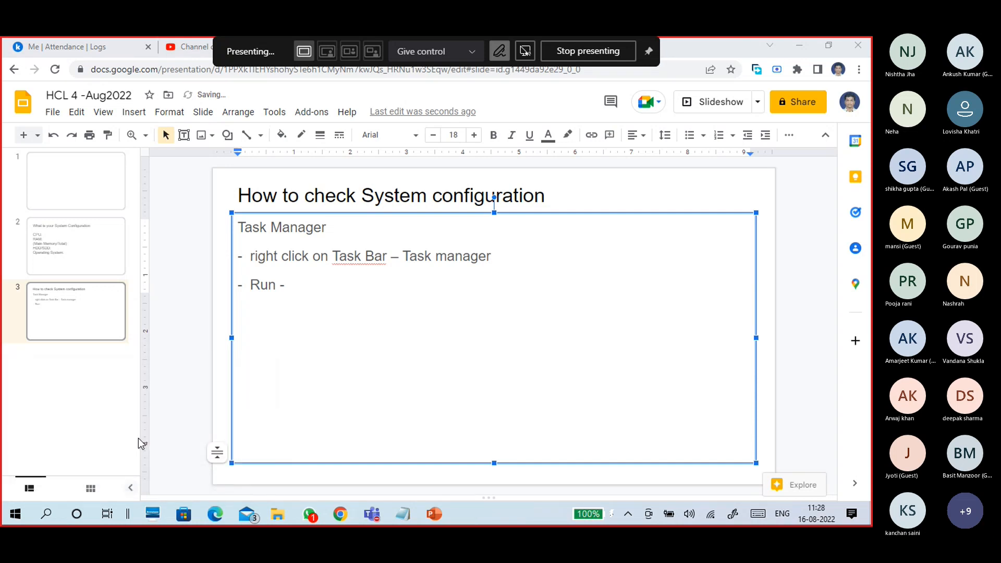
key(super)
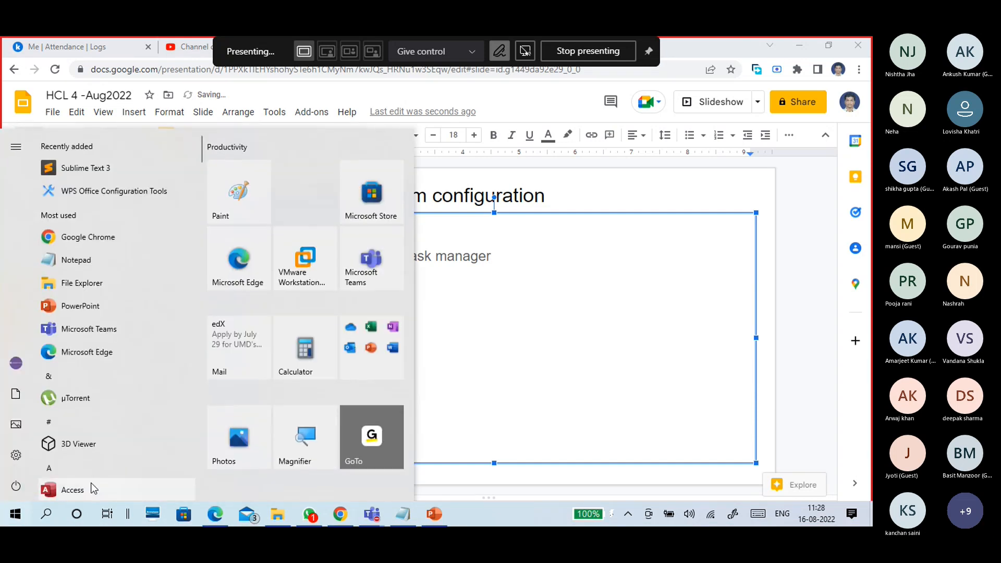
click(46, 516)
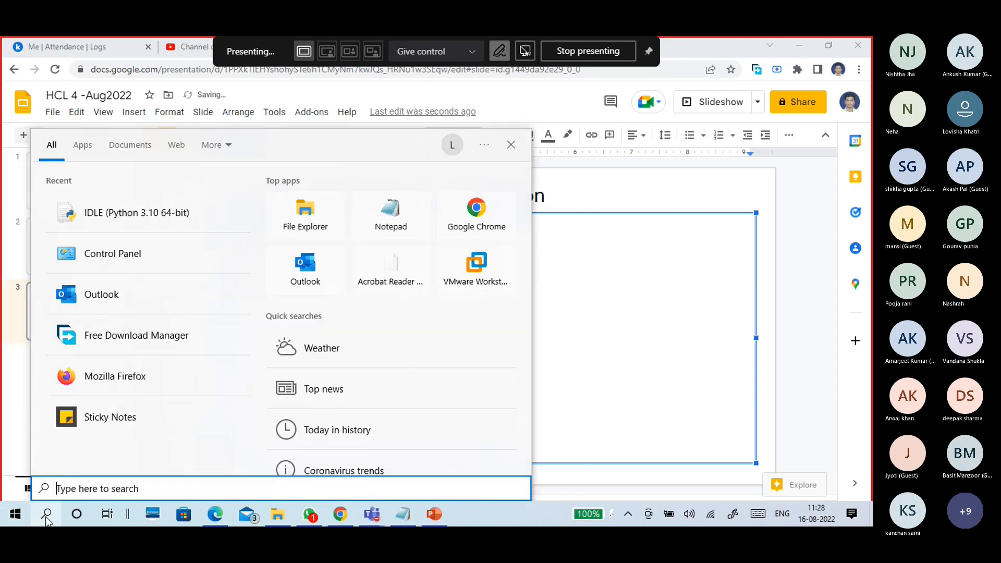
text(task)
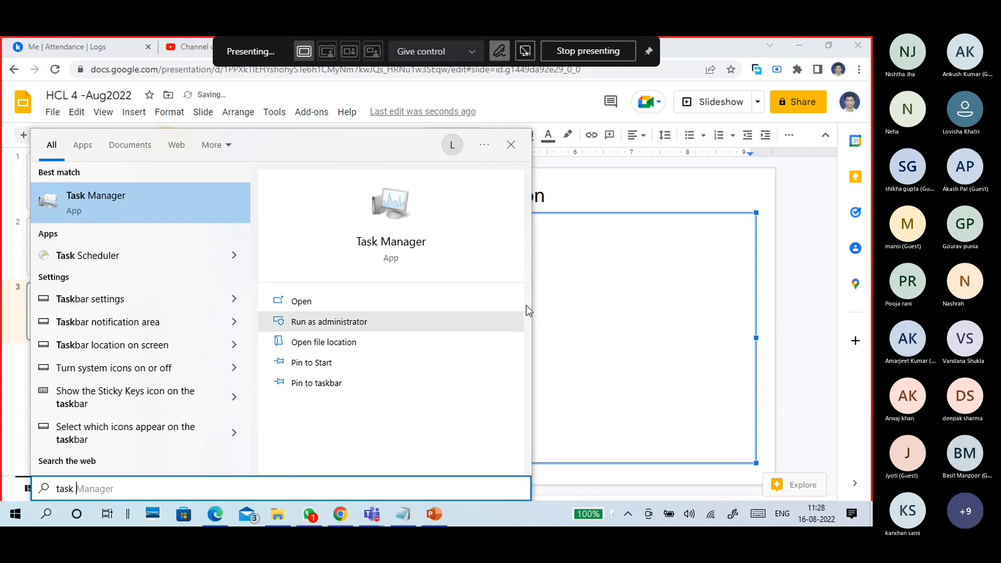
click(510, 283)
- Replace the dash after "Run" on slide 3 with the shortcut note "(Win + r/R)"
click(285, 284)
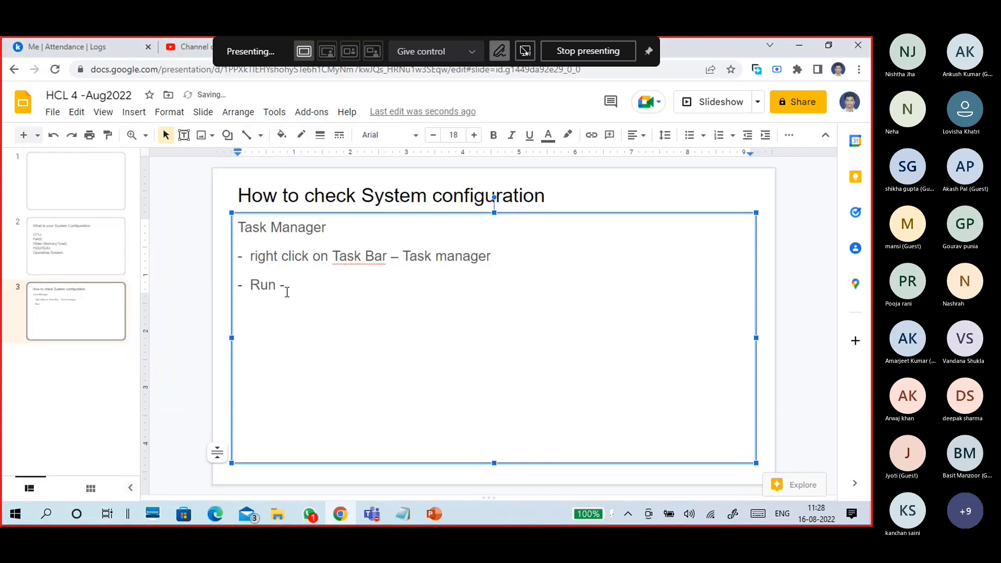
key(super+r)
click(293, 286)
key(BackSpace)
key(BackSpace)
text((Win + R))
key(BackSpace)
key(BackSpace)
text(r/R))
key(BackSpace)
key(BackSpace)
key(BackSpace)
key(BackSpace)
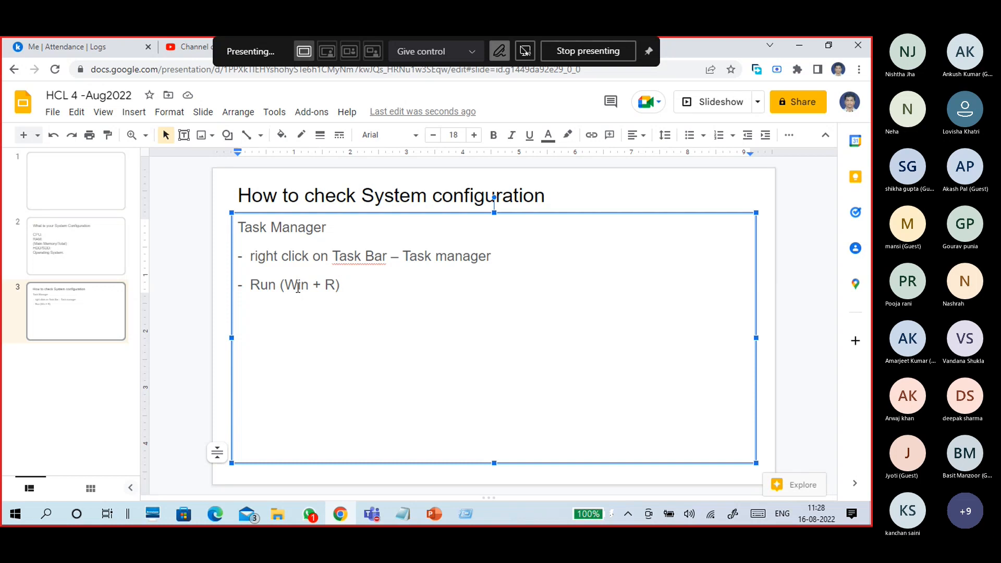
key(BackSpace)
key(BackSpace)
key(BackSpace)
text(r/R))
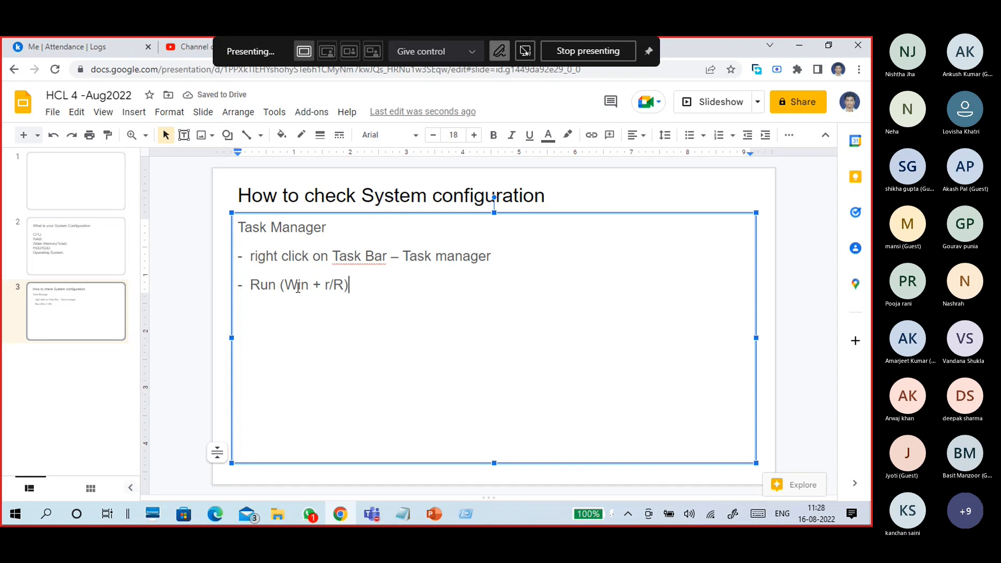
- Show and dismiss the Run dialog, reopen it by searching Windows for "run", and enter "taskmgr" without running it
key(super+r)
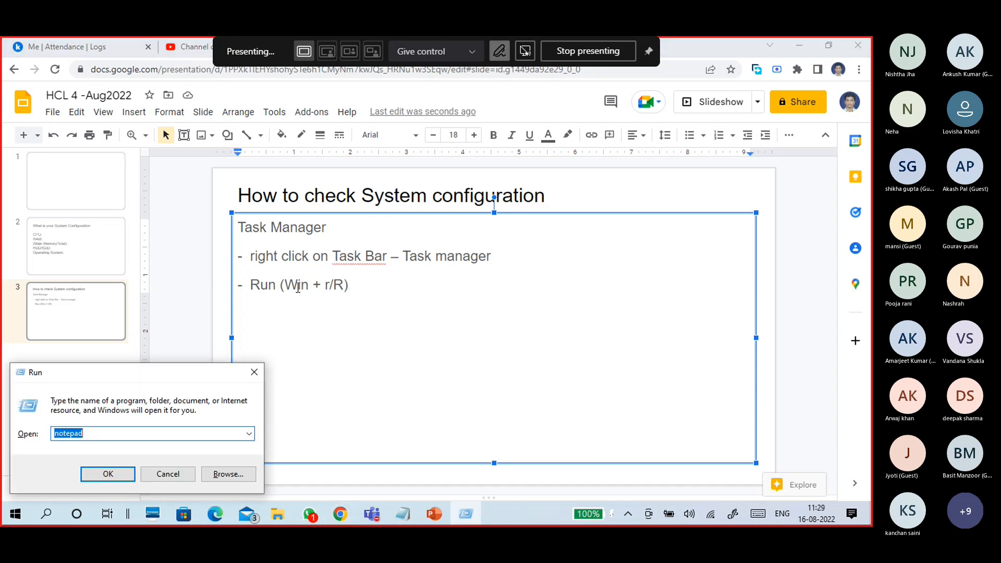
key(Escape)
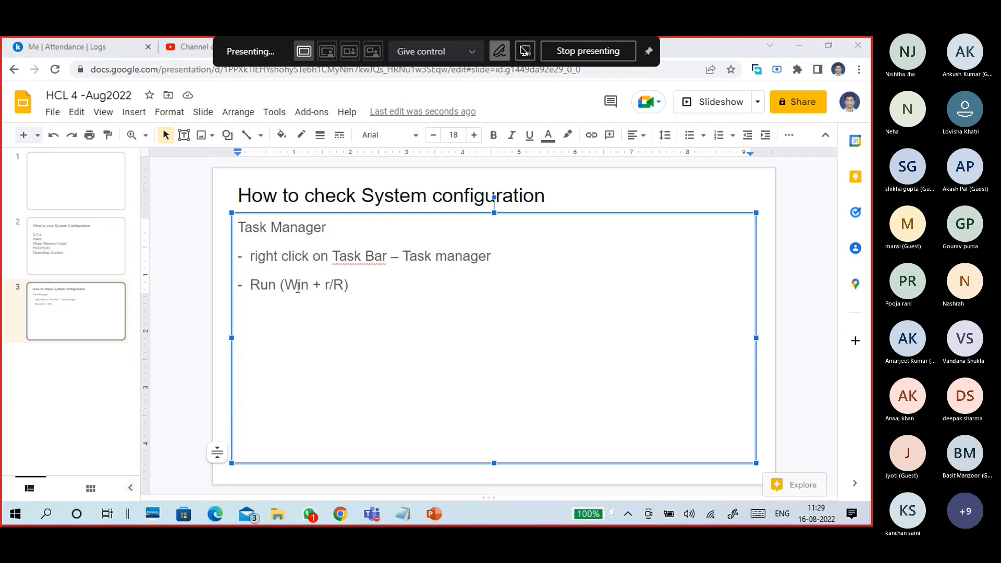
click(48, 516)
text(un)
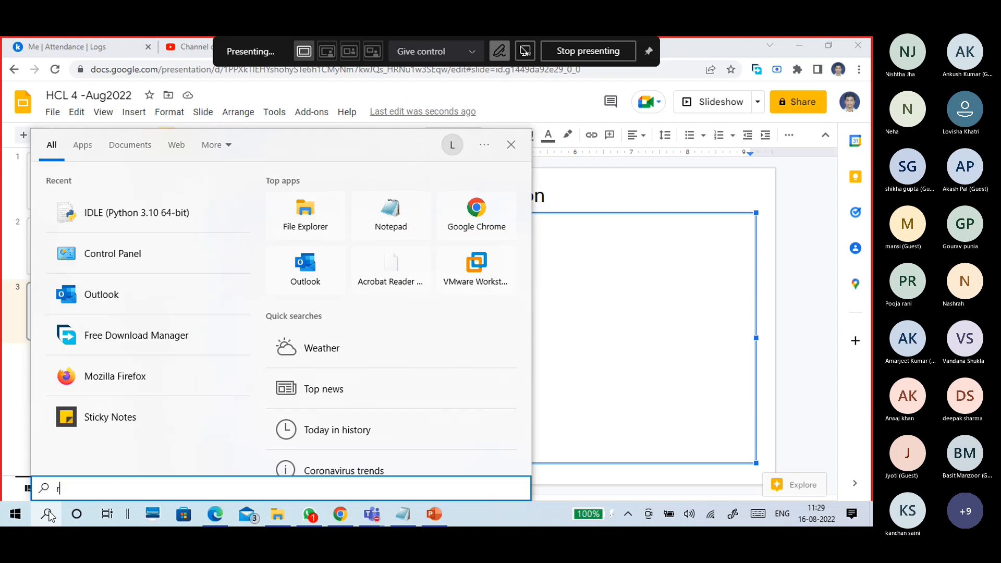
key(BackSpace)
key(BackSpace)
text(run)
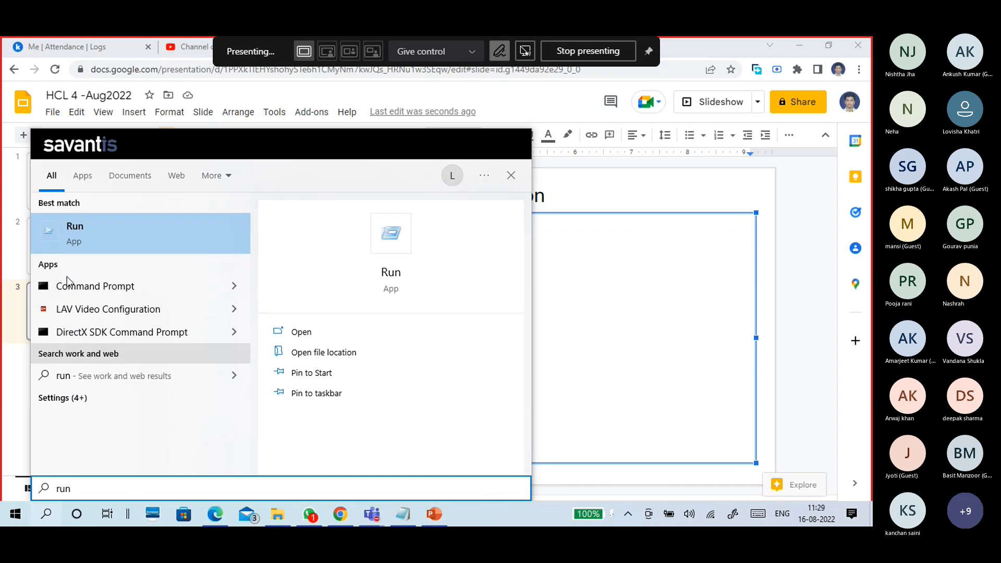
click(65, 245)
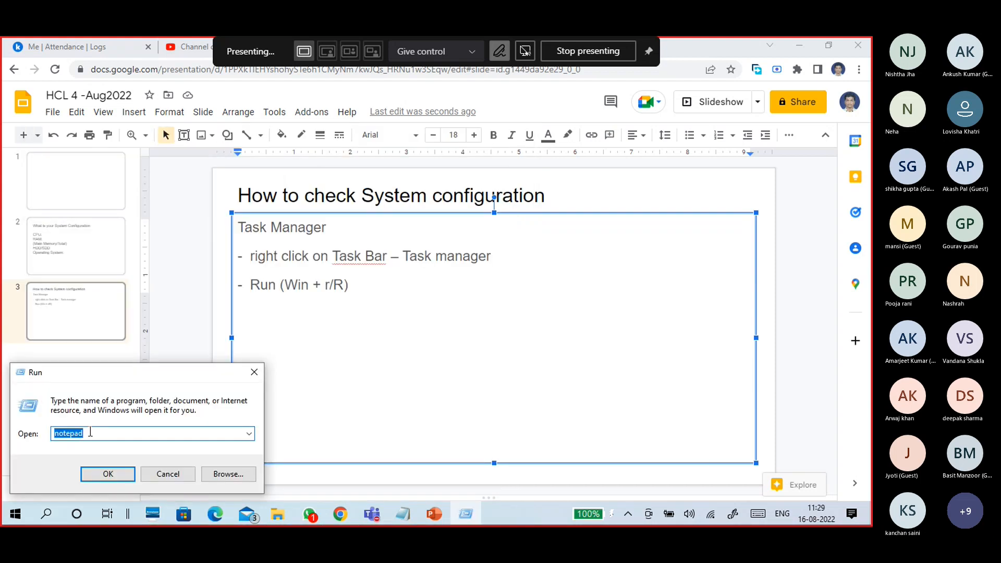
text(taskmgr)
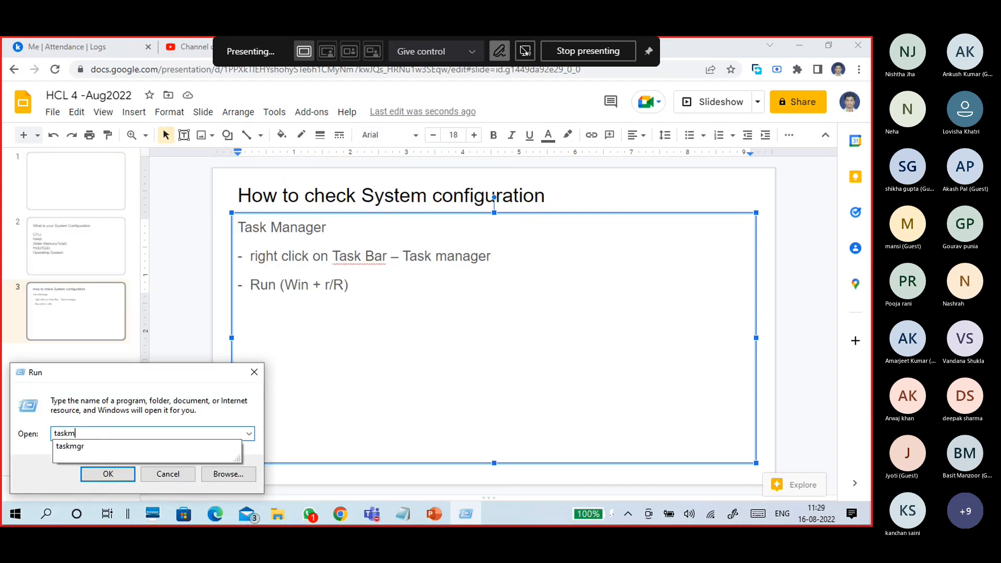
double_click(91, 434)
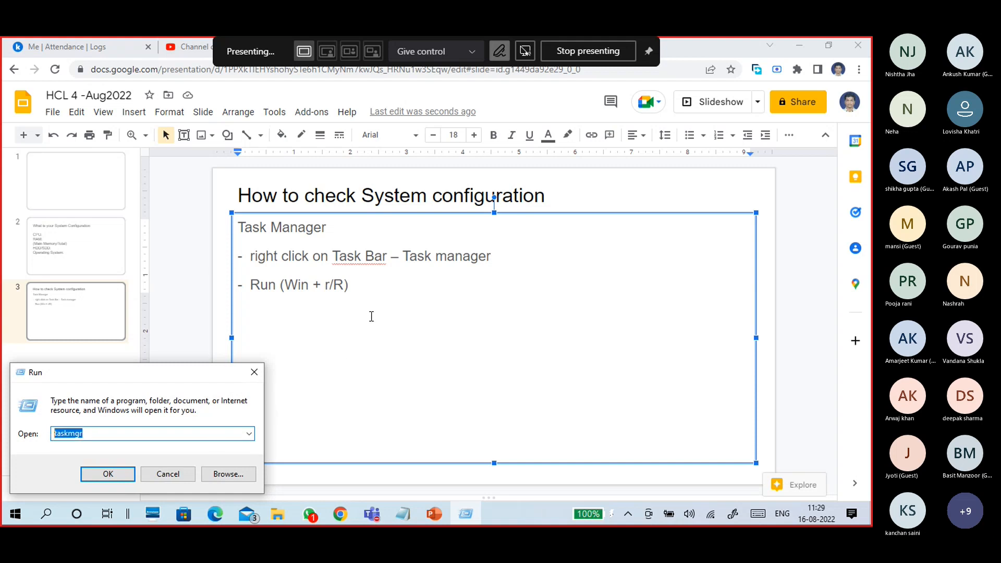
- Complete the Run line on slide 3 with "- taskmgr" and add the line "- cmd - taskmgr" below it
click(364, 290)
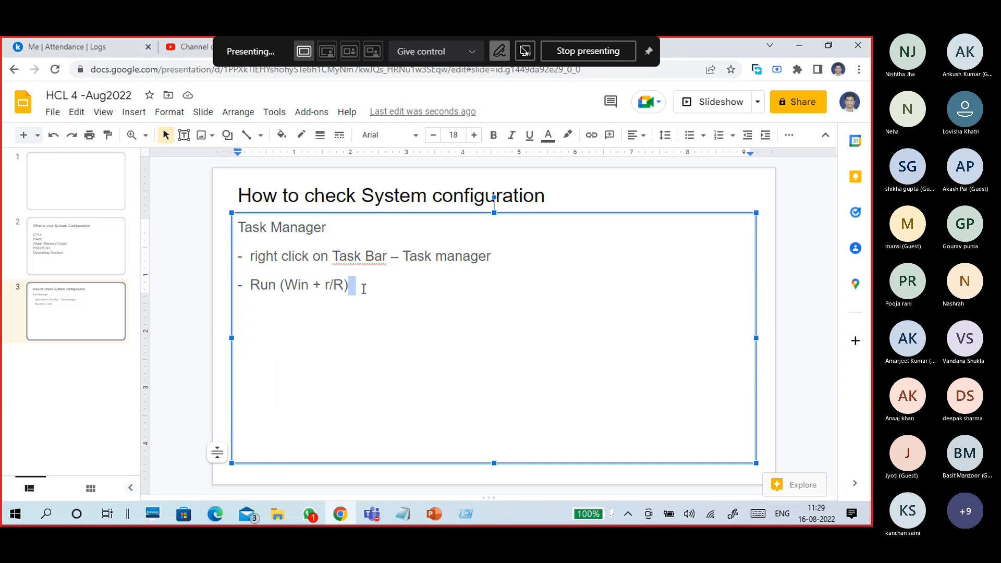
text(- taskmgr)
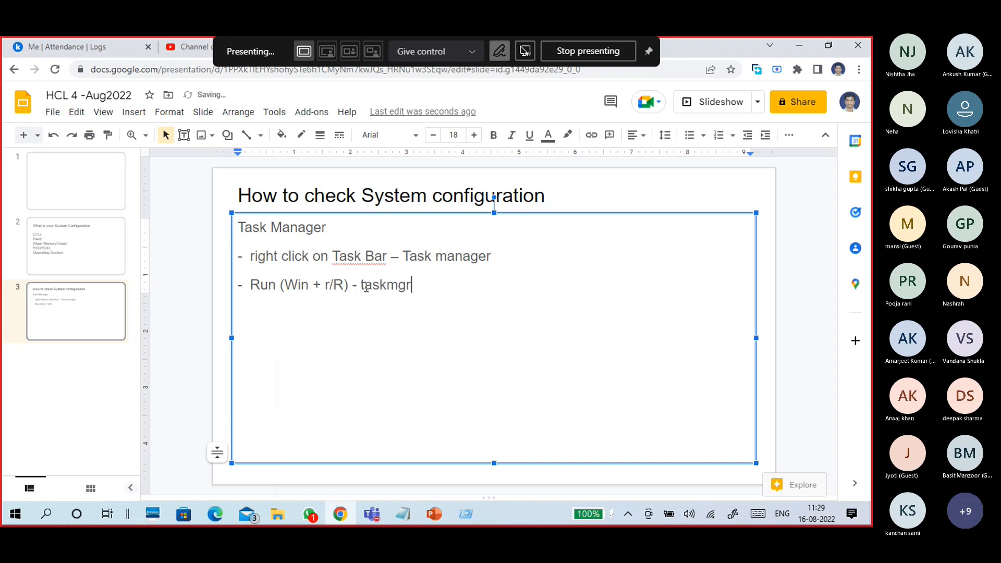
key(Return)
text(- cmd - taskmgr)
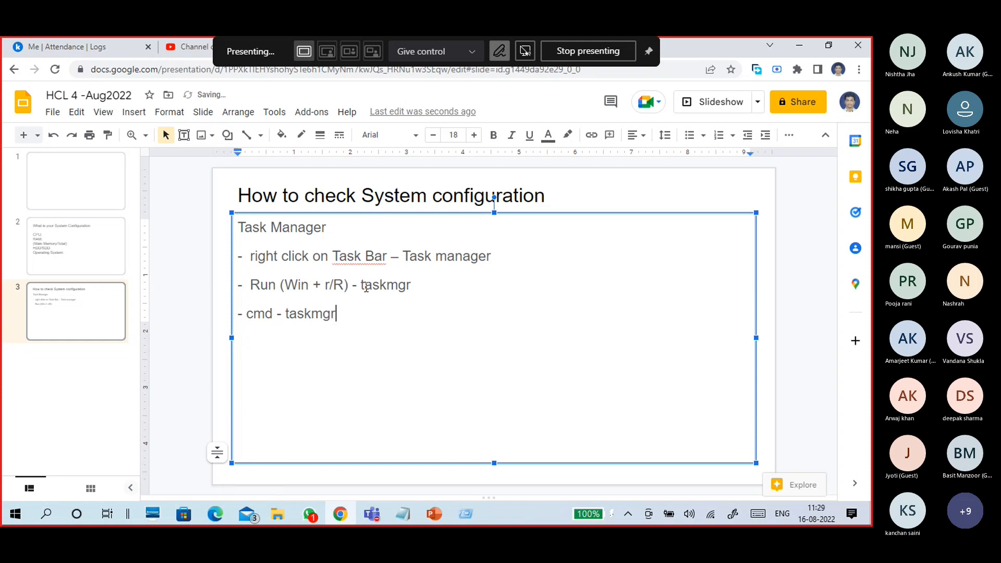
- Add the line "- Ctrl + Alt + Delete - Task Manager" below the cmd line and start another dashed line
key(Return)
text(- Ctrl + Alt )
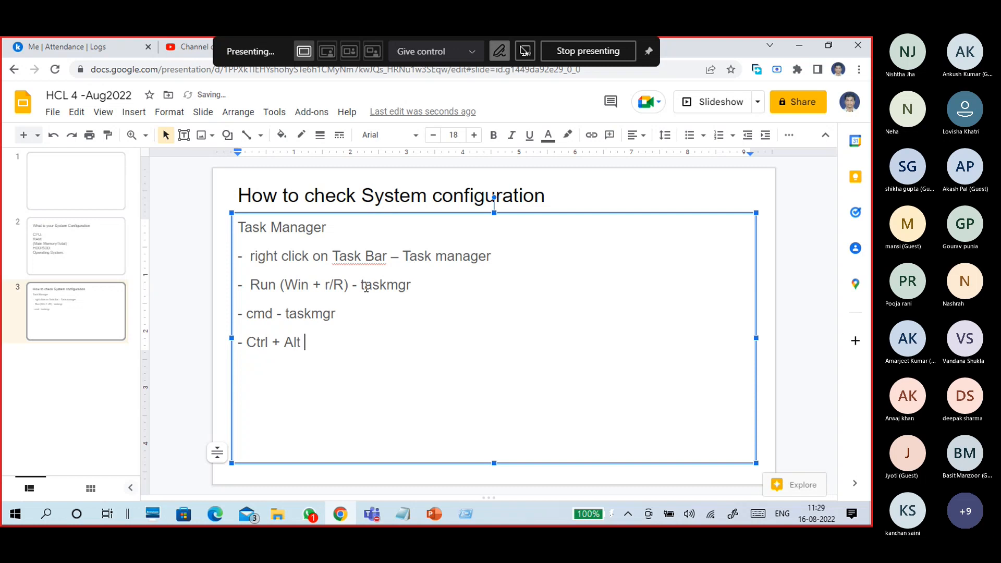
text(+ Delete -)
text(Task Man)
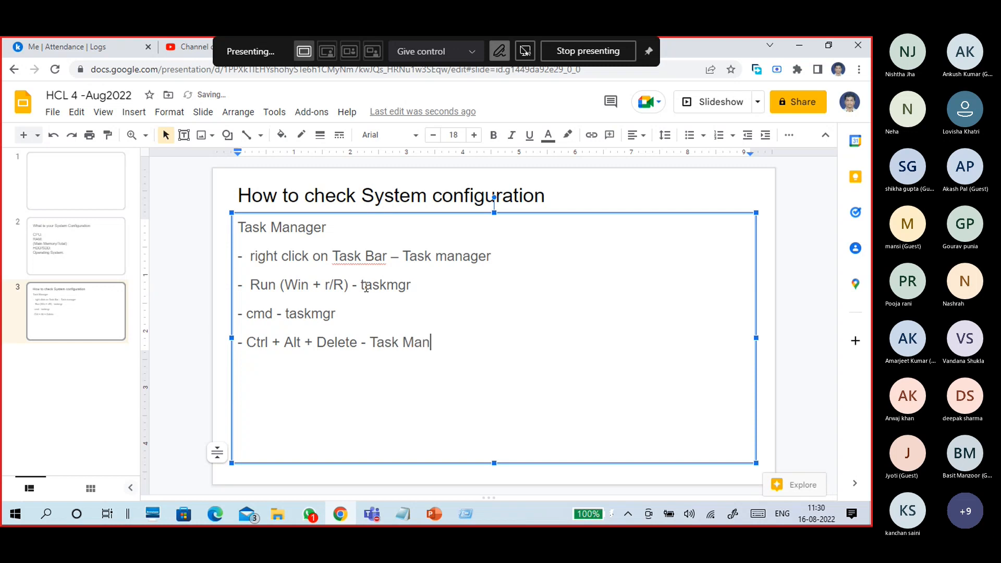
text(ager)
key(Return)
text(-)
- Insert the line "-Search - Task Manger" between the Run and cmd lines, and return to the last dashed line
key(Up)
key(Up)
key(Down)
key(Left)
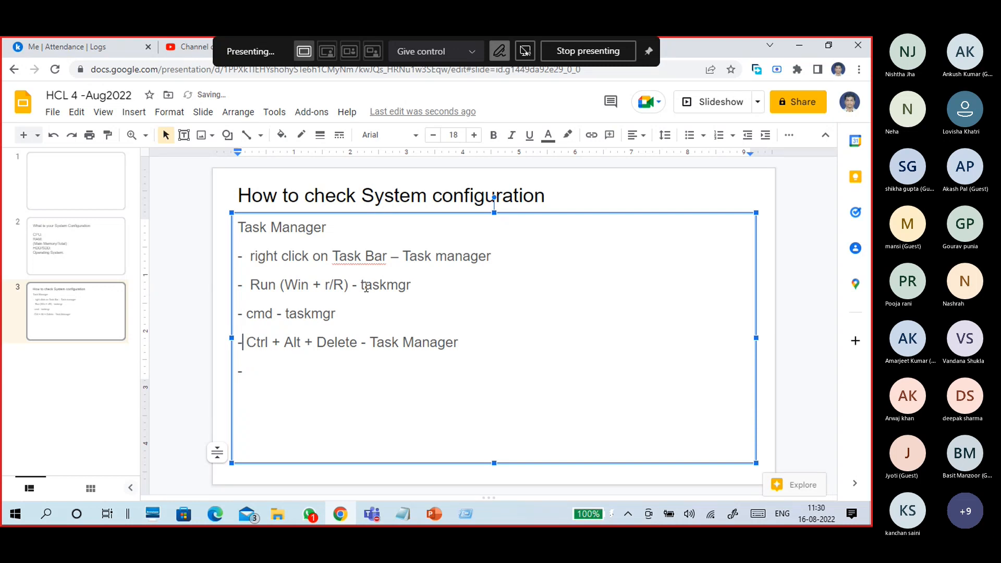
key(Up)
key(Left)
key(Return)
key(Up)
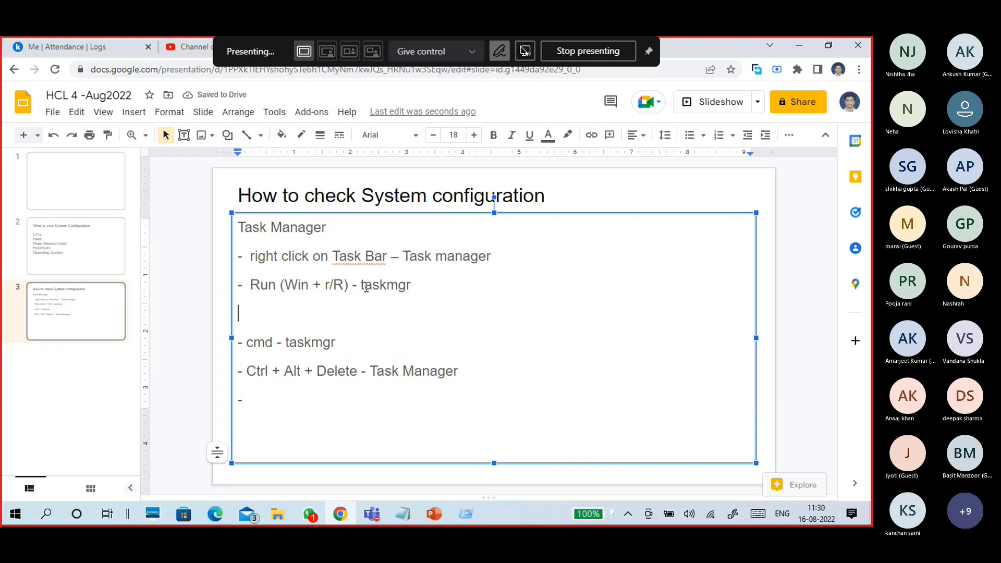
text(-Searc)
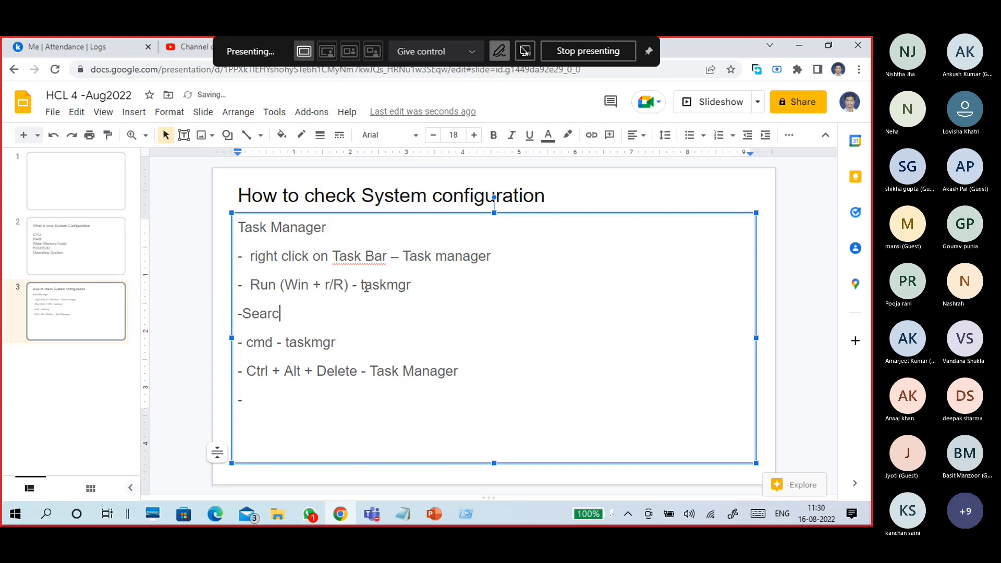
text(h - Task Manger)
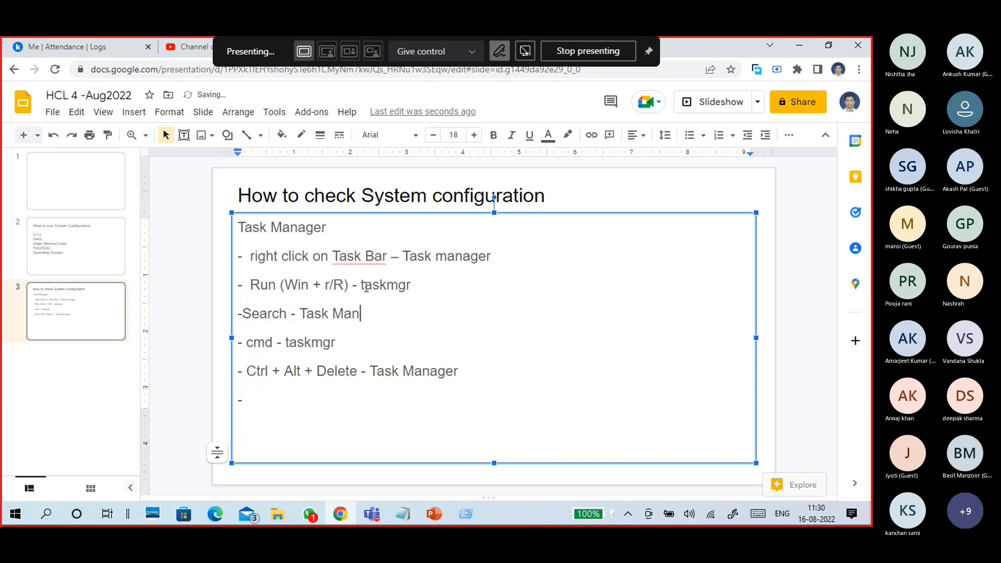
key(Down)
key(Down)
key(Down)
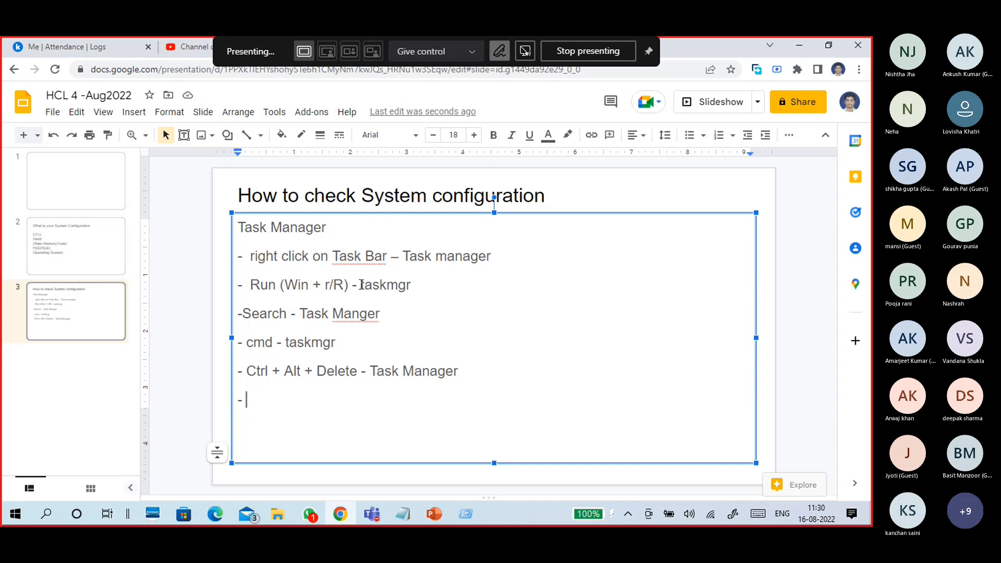
- Review the listed ways to open Task Manager on slide 3, briefly showing the Run dialog and highlighting the lines
drag(276, 284, 249, 284)
click(268, 291)
key(super+r)
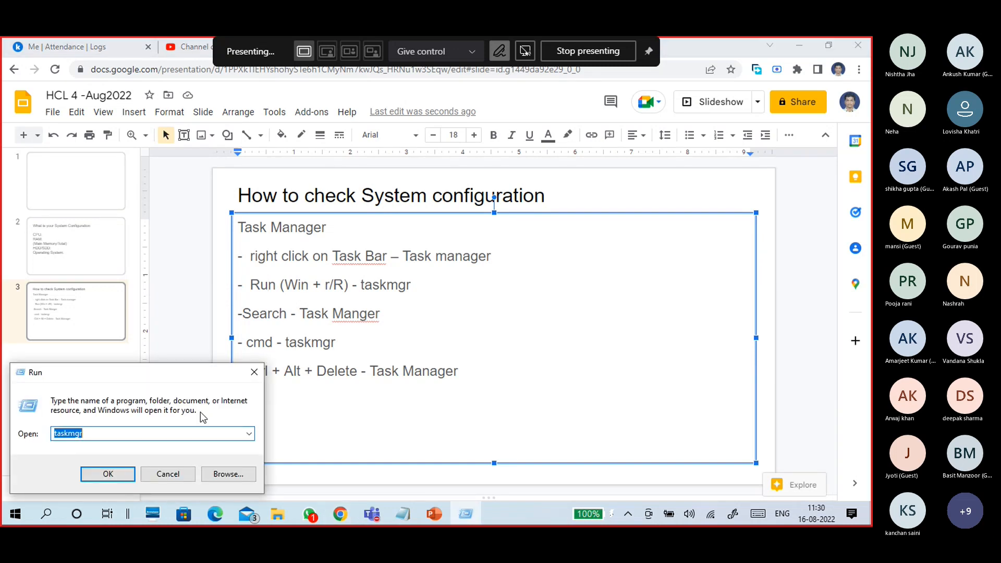
click(185, 471)
click(363, 343)
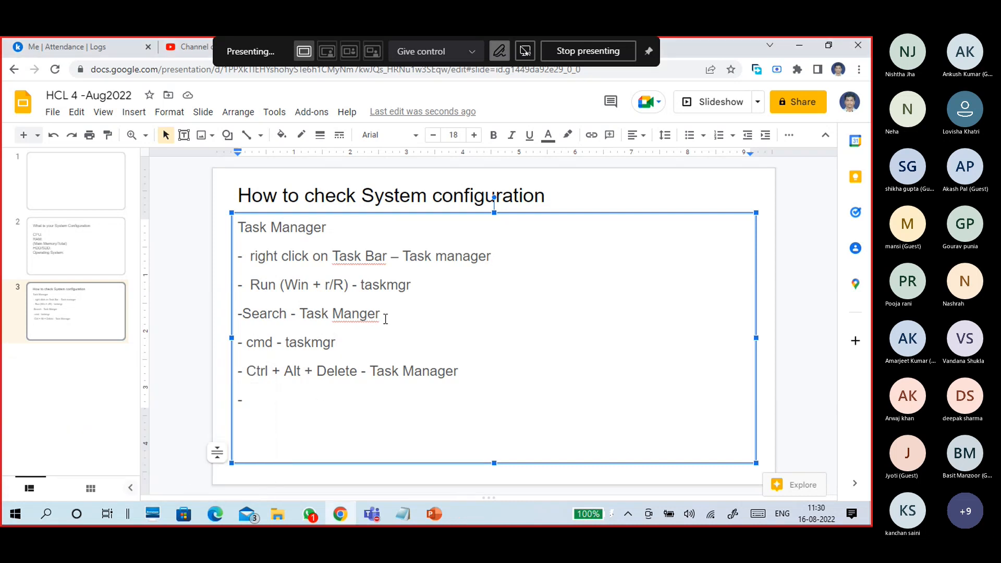
click(342, 397)
drag(458, 370, 245, 255)
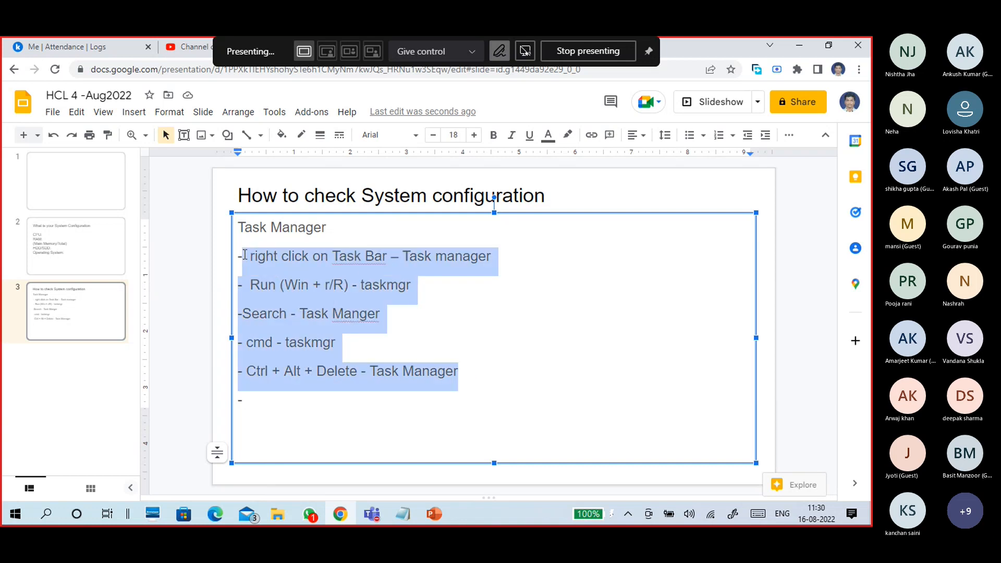
click(188, 313)
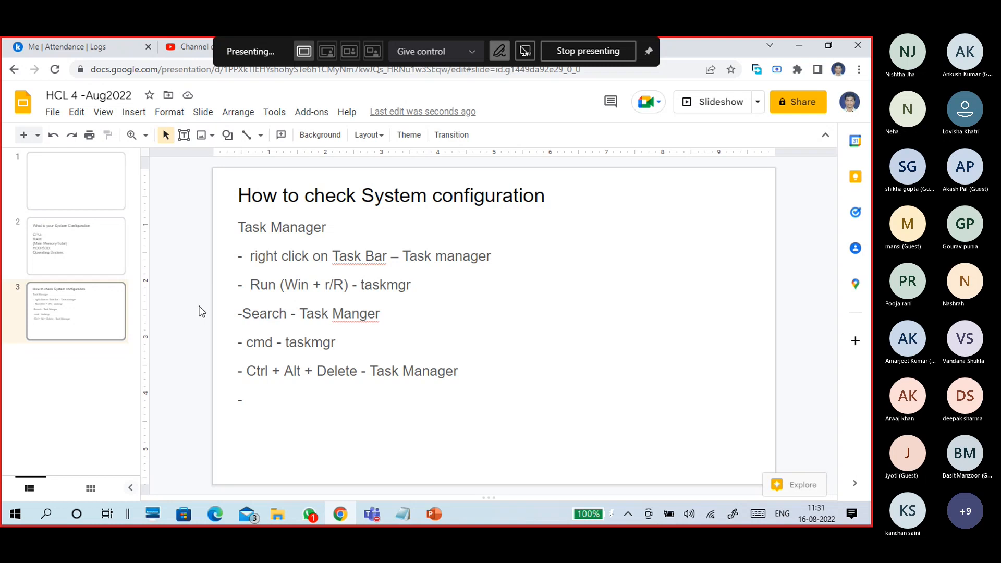
- Add a new title and body slide after slide 3
click(80, 357)
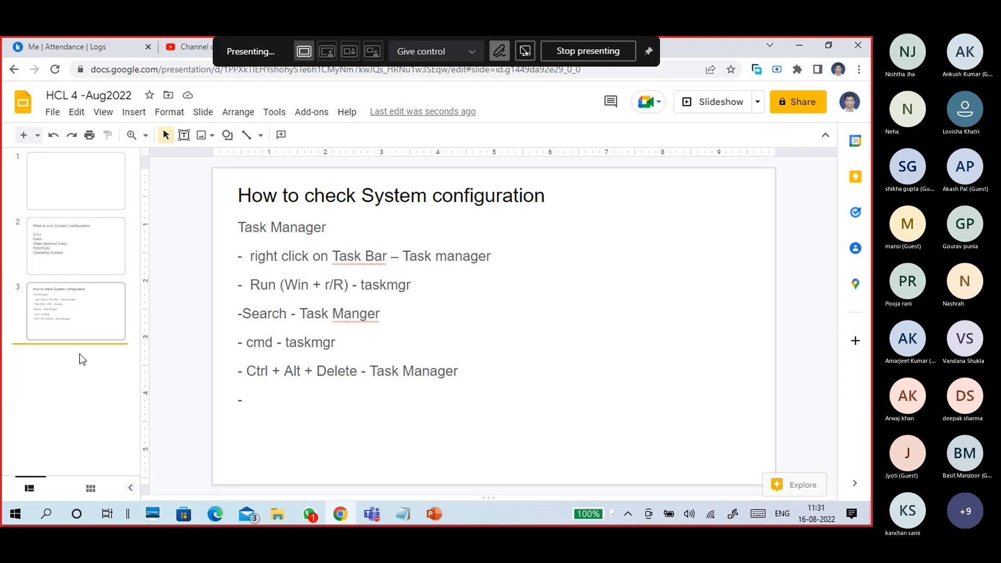
right_click(81, 359)
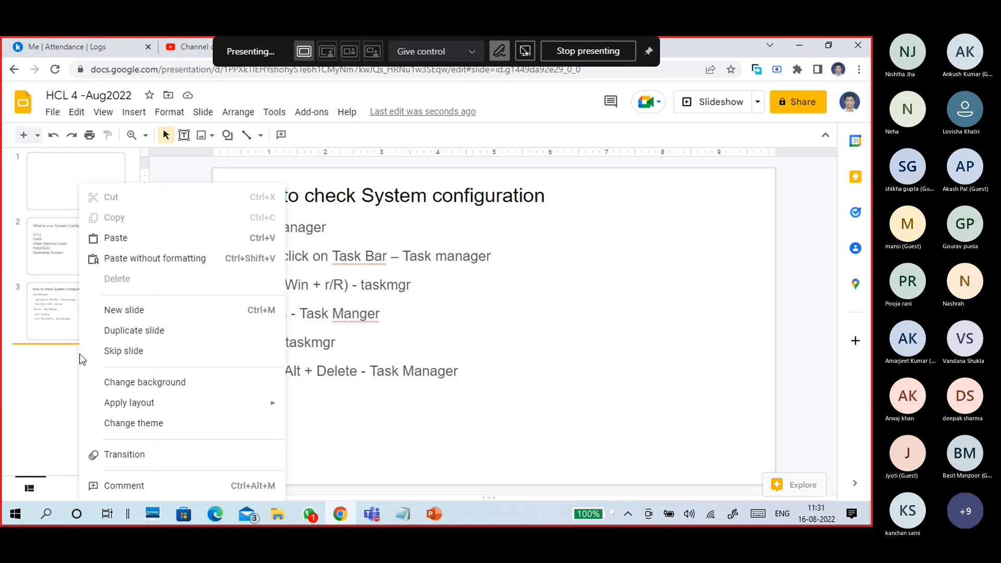
click(108, 313)
click(259, 312)
click(174, 320)
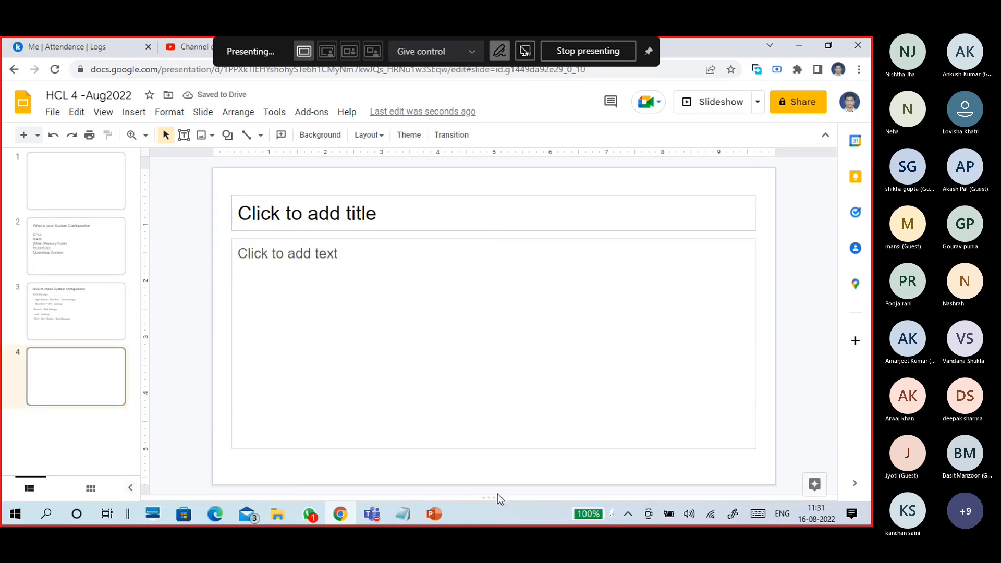
- Open Task Manager and display the CPU details on its performance view
right_click(493, 511)
click(520, 455)
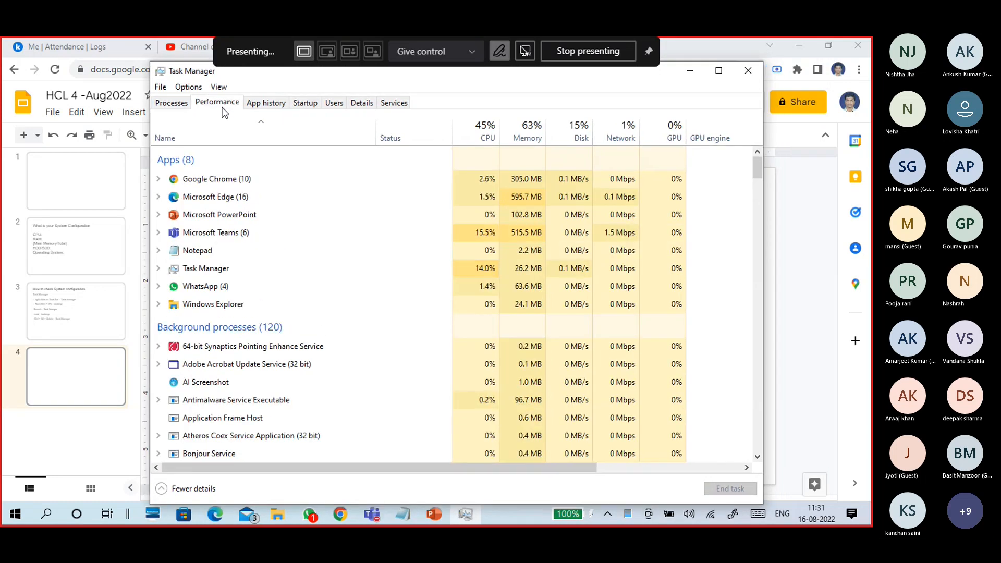
click(222, 107)
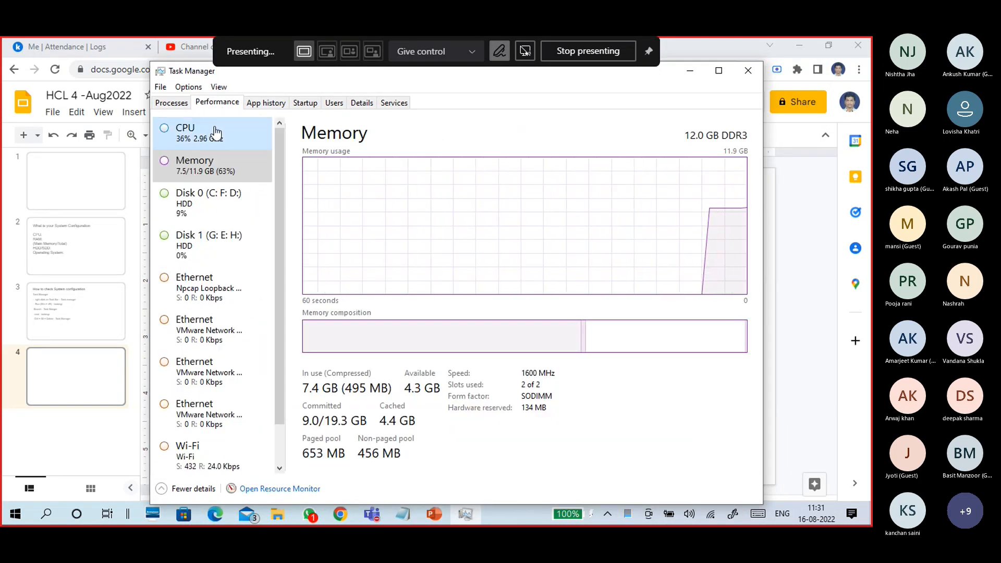
click(216, 134)
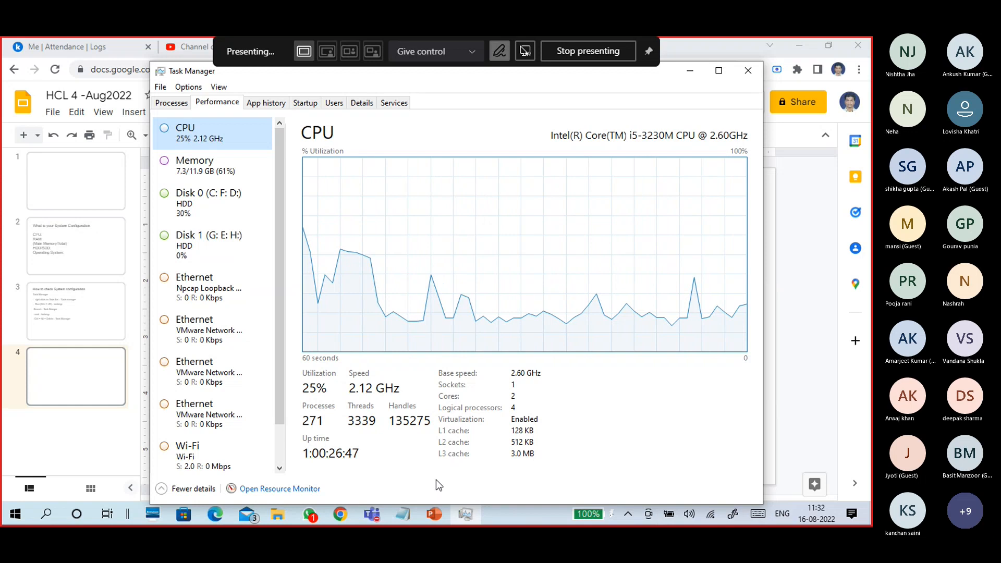
- Open Paint and sketch a three-pulse square wave, plus a sine wave crossed by a horizontal centre line in the canvas's upper right
click(15, 512)
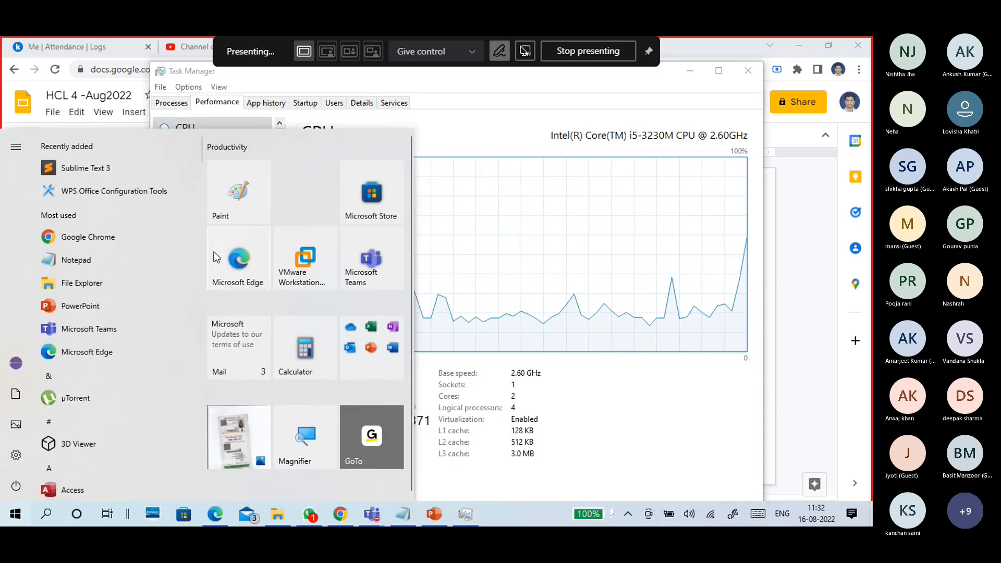
click(235, 212)
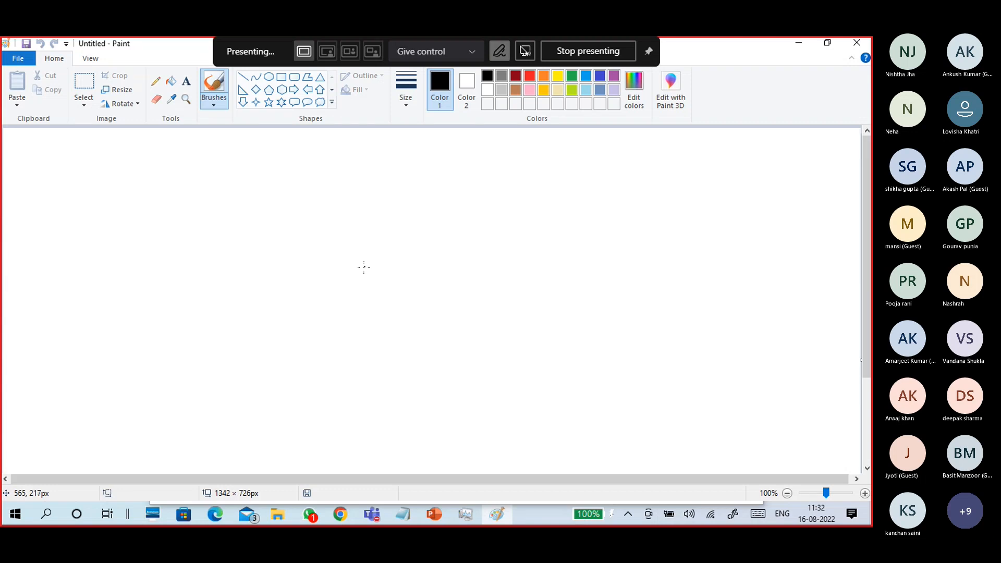
mouse_move(121, 302)
mouse_down()
mouse_move(151, 306)
mouse_move(146, 264)
mouse_move(174, 248)
mouse_move(191, 308)
mouse_move(234, 308)
mouse_move(225, 249)
mouse_move(261, 246)
mouse_move(265, 314)
mouse_move(294, 308)
mouse_move(285, 251)
mouse_move(307, 241)
mouse_move(337, 303)
mouse_move(355, 303)
mouse_up()
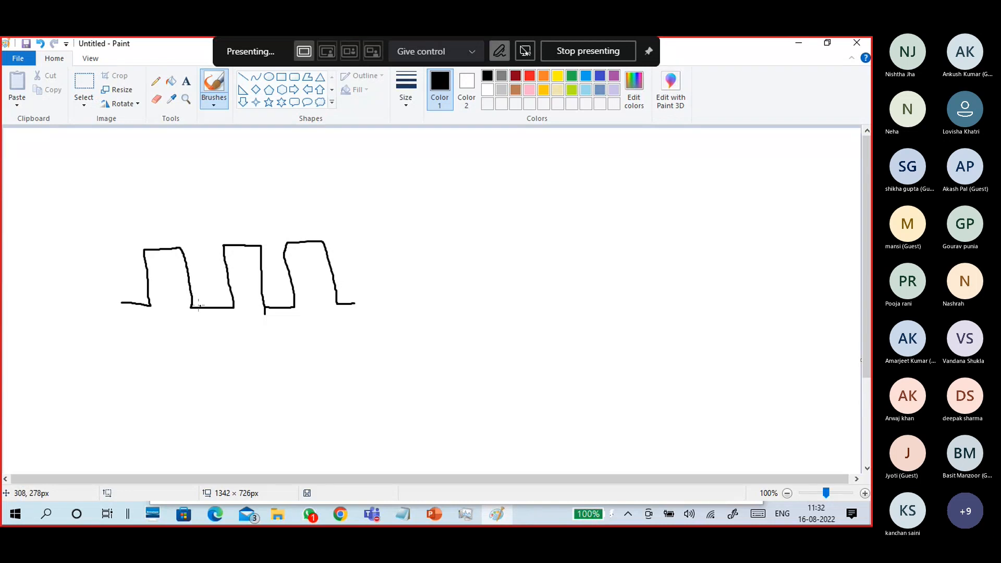
mouse_move(551, 181)
mouse_down()
mouse_move(602, 157)
mouse_move(626, 176)
mouse_move(702, 152)
mouse_move(775, 181)
mouse_up()
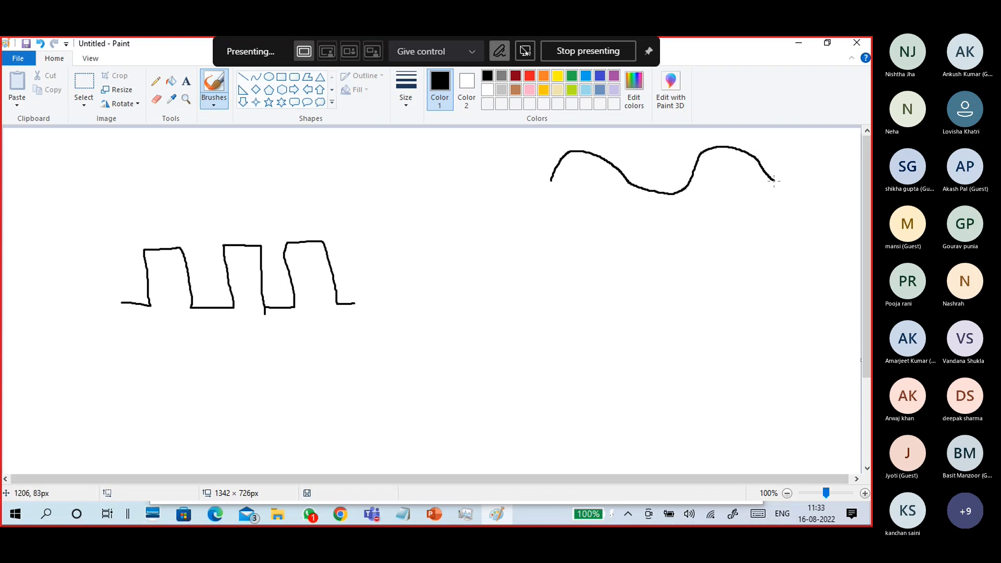
drag(532, 178, 797, 161)
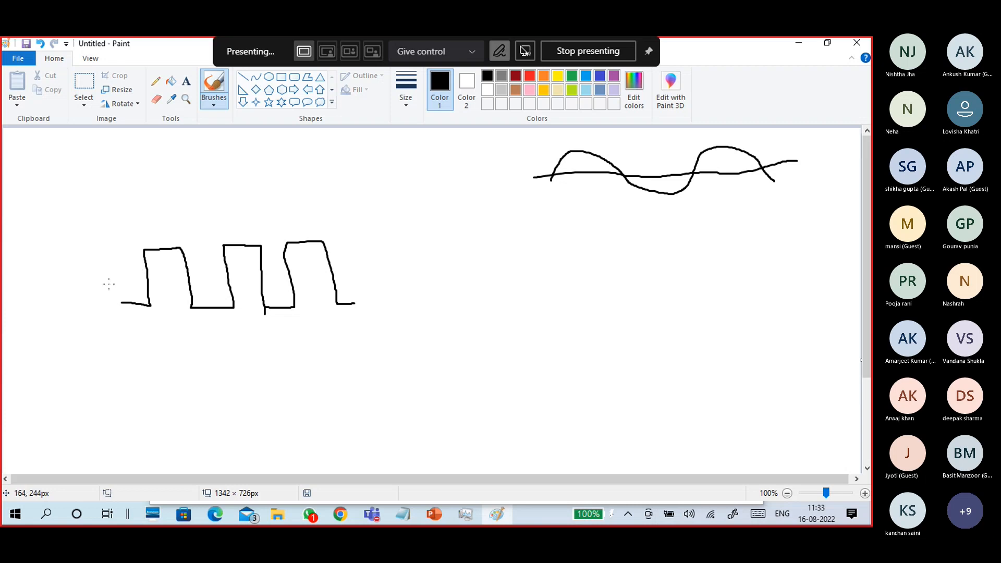
- Try a centre line across the square wave, undo it, add short marks at the middle pulse, and minimize Paint
drag(109, 284, 375, 270)
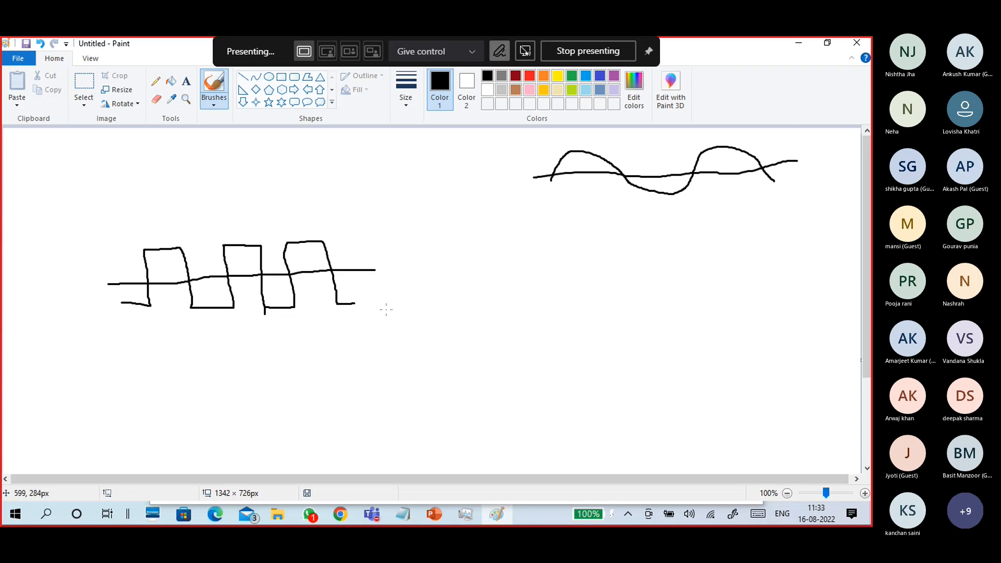
key(ctrl+z)
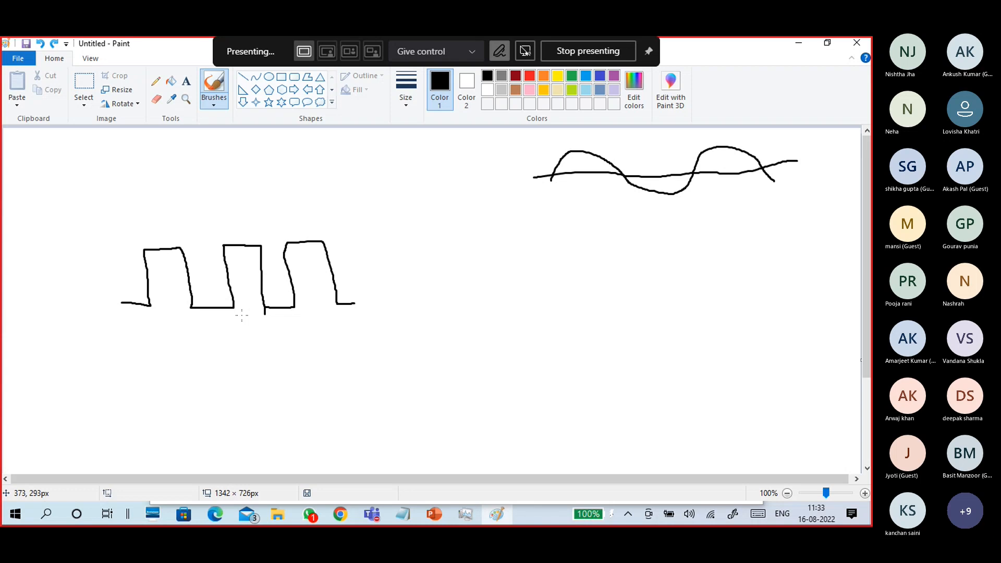
drag(231, 222, 238, 229)
drag(258, 314, 271, 315)
click(799, 43)
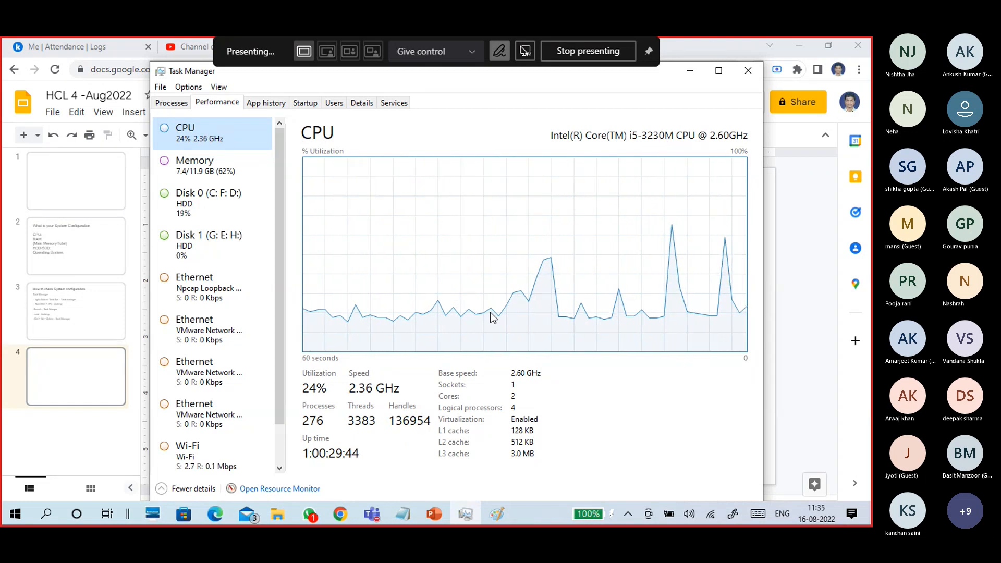
- Switch to Chrome and search Google for "intel i5-3230m" in a new tab
click(349, 514)
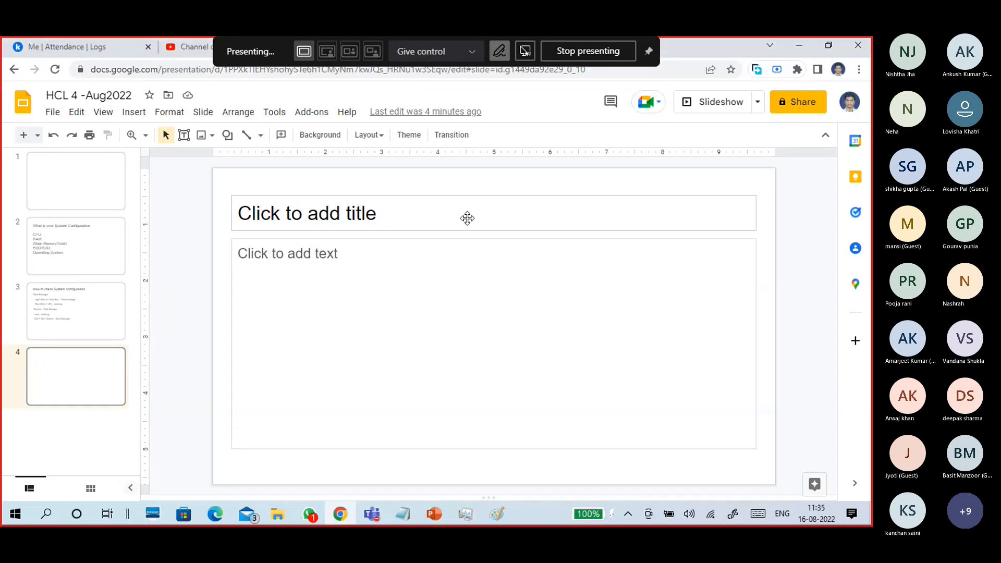
drag(705, 42, 704, 86)
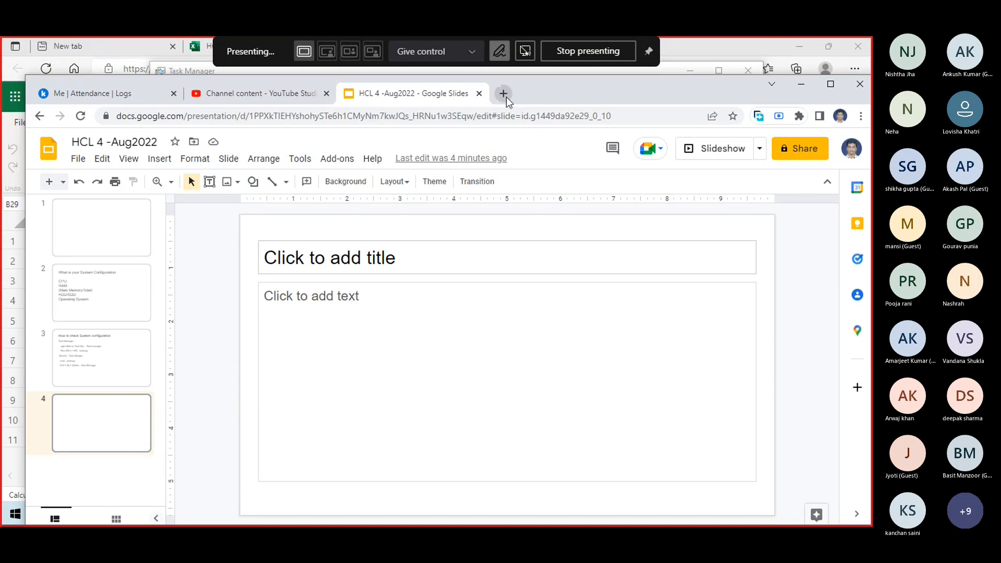
click(502, 89)
key(super+Up)
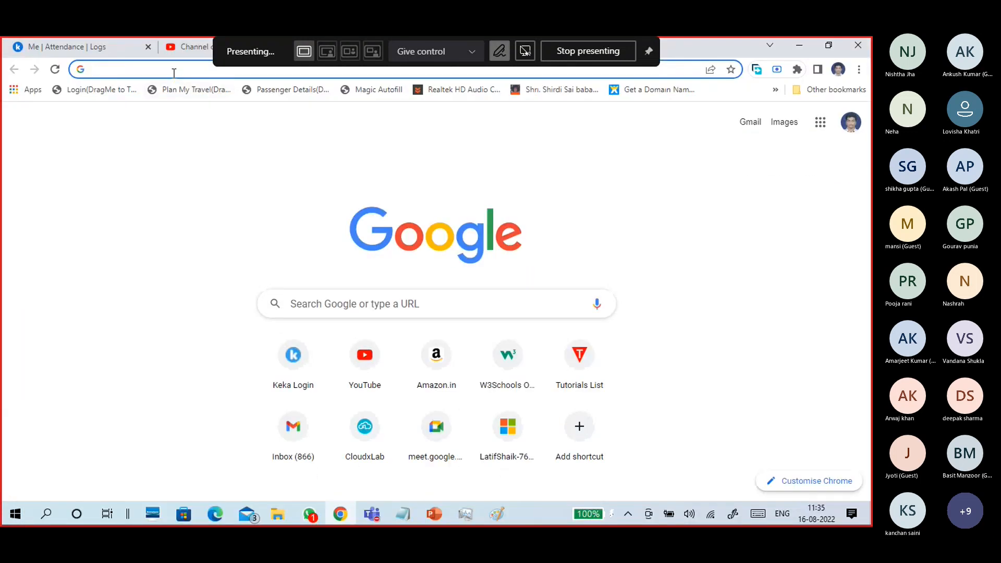
text(intel)
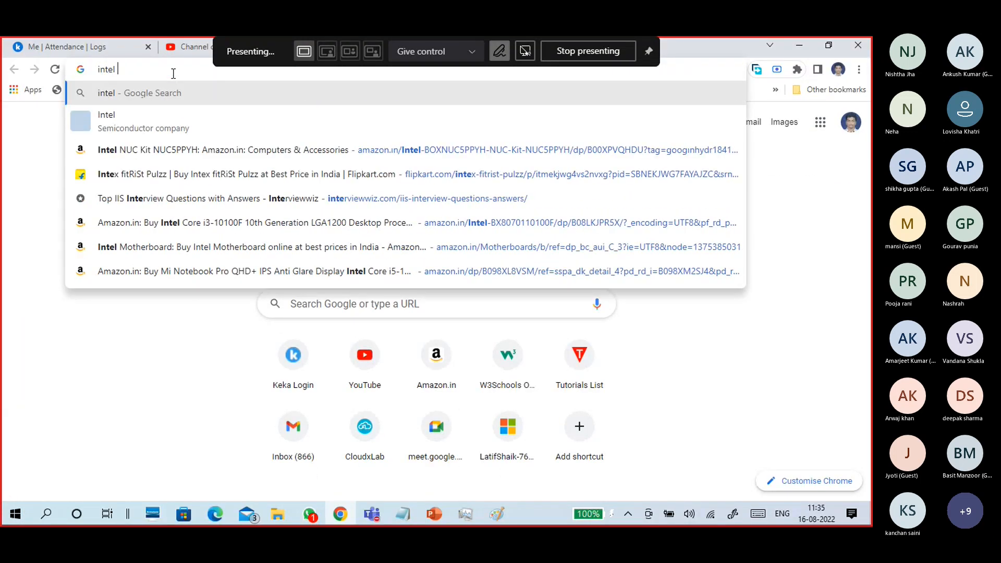
text( i5)
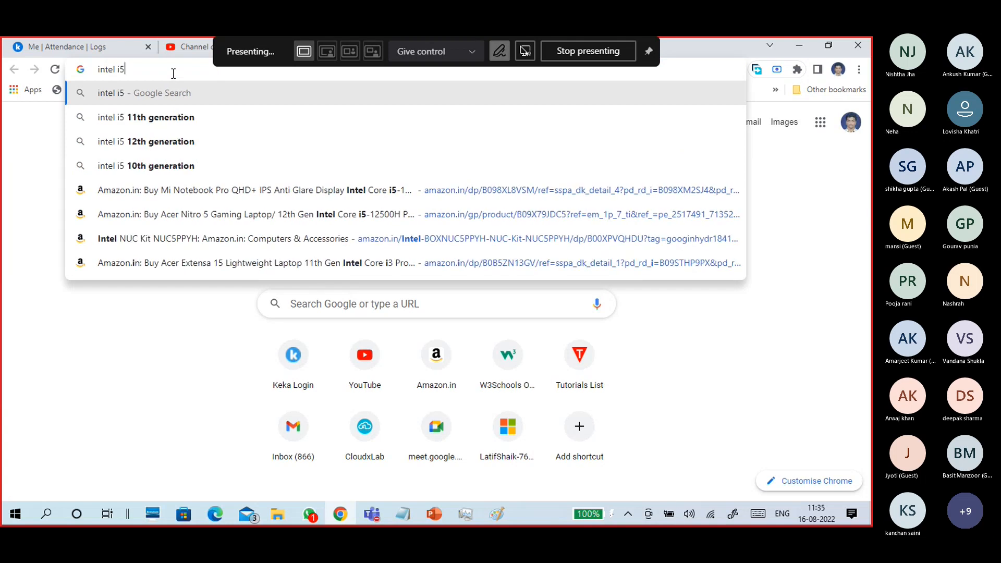
text(-32)
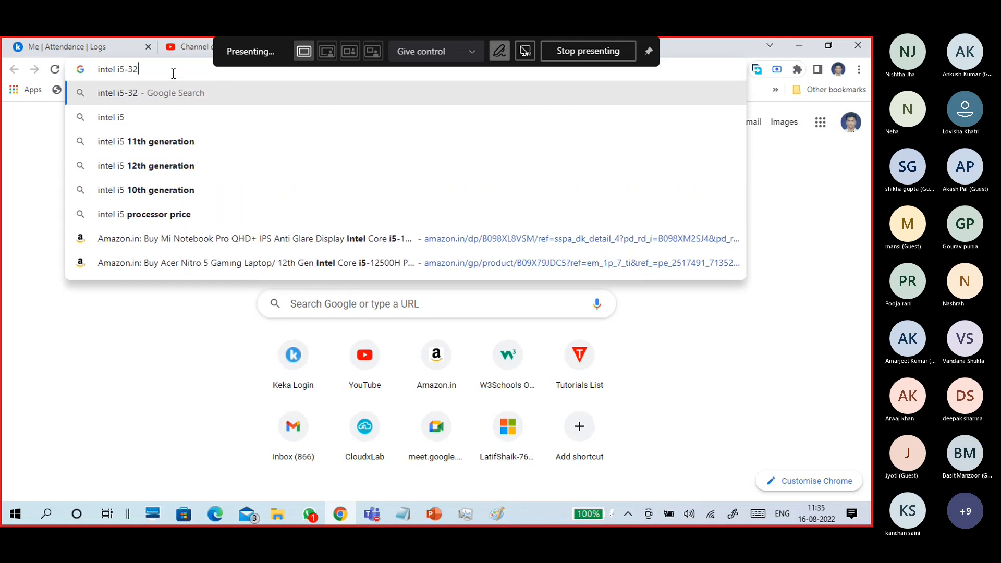
text(30)
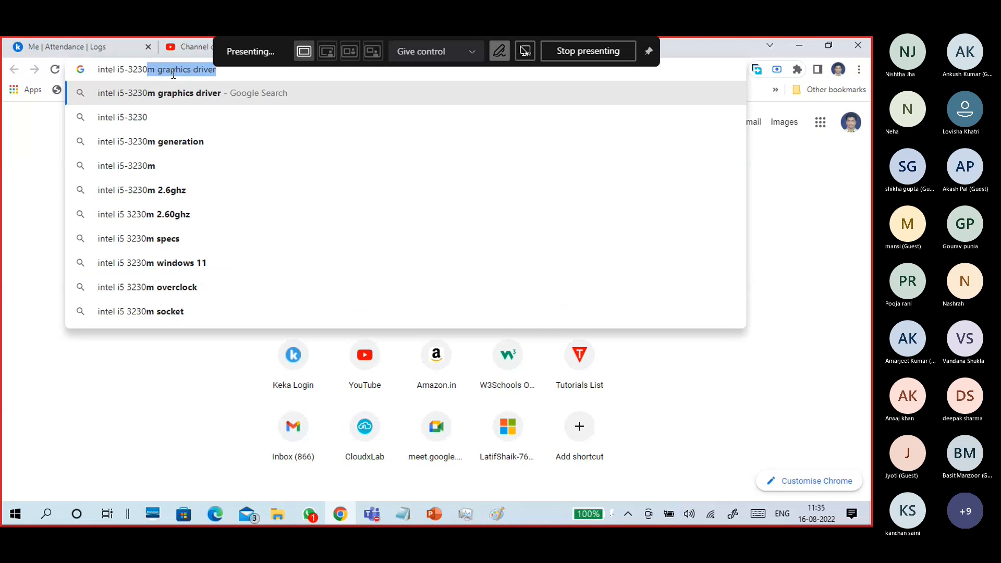
text(m)
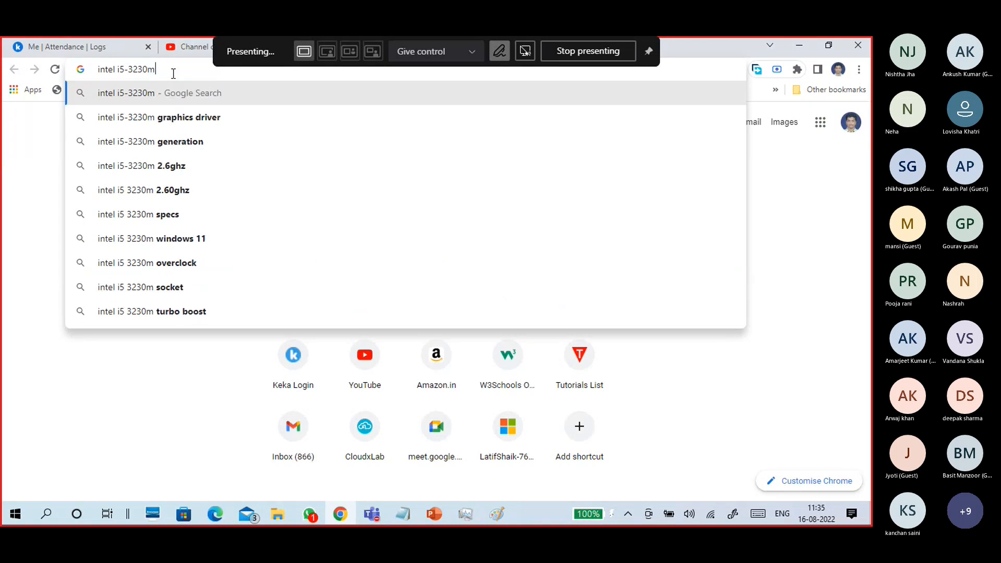
key(Return)
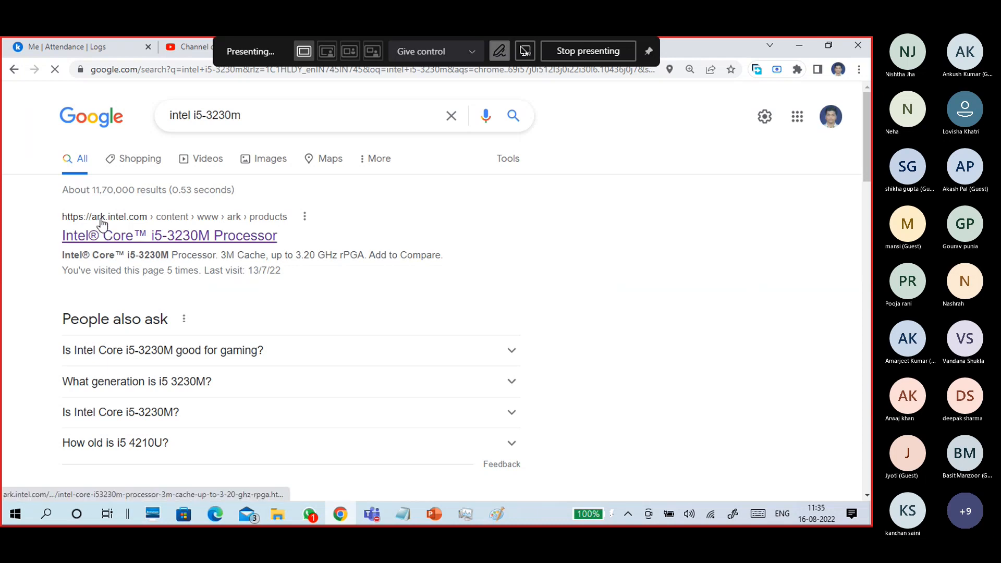
- Open Intel's specification page for the Core i5-3230M processor and go through its Essentials section to the CPU Specifications
click(139, 241)
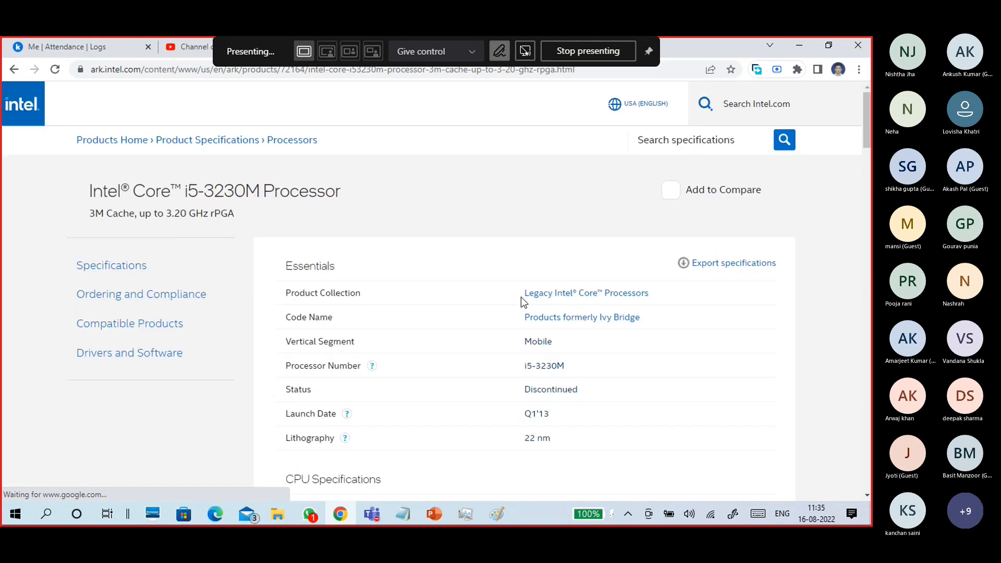
scroll(487, 313, down, 2)
drag(527, 239, 571, 239)
scroll(578, 237, down, 3)
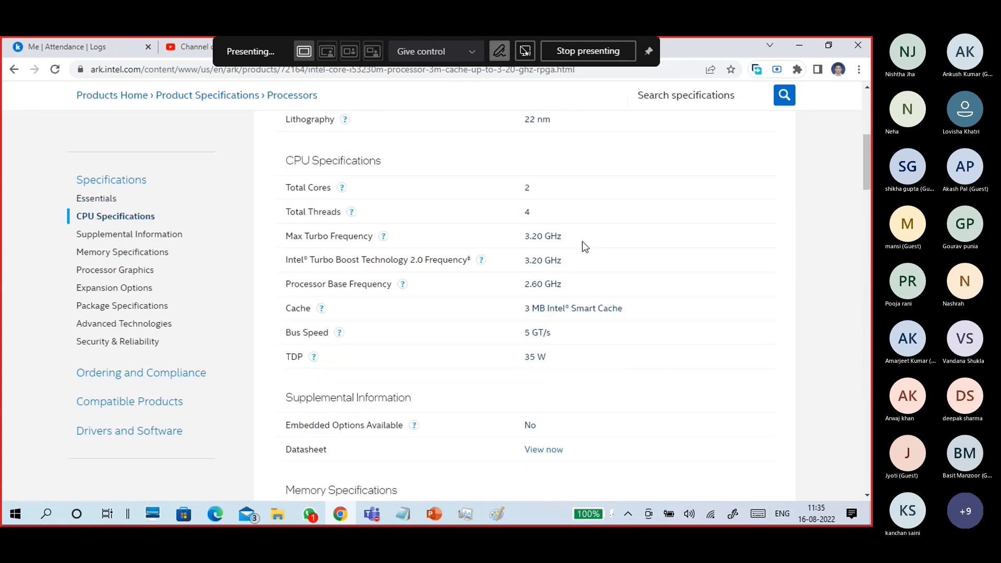
- Highlight the total cores and total threads on Intel's page and compare them with the CPU details in Task Manager
double_click(525, 189)
double_click(527, 211)
click(465, 513)
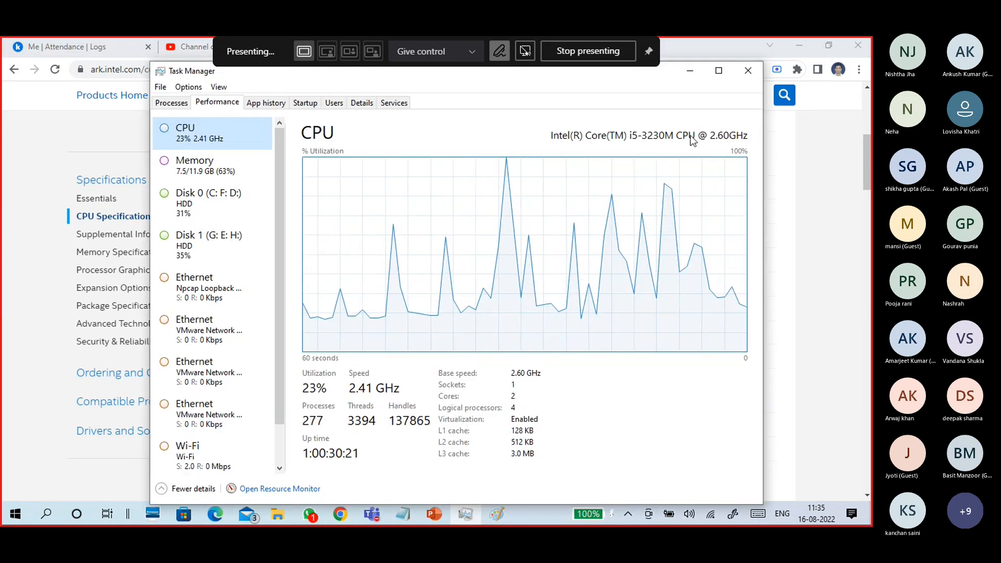
click(689, 70)
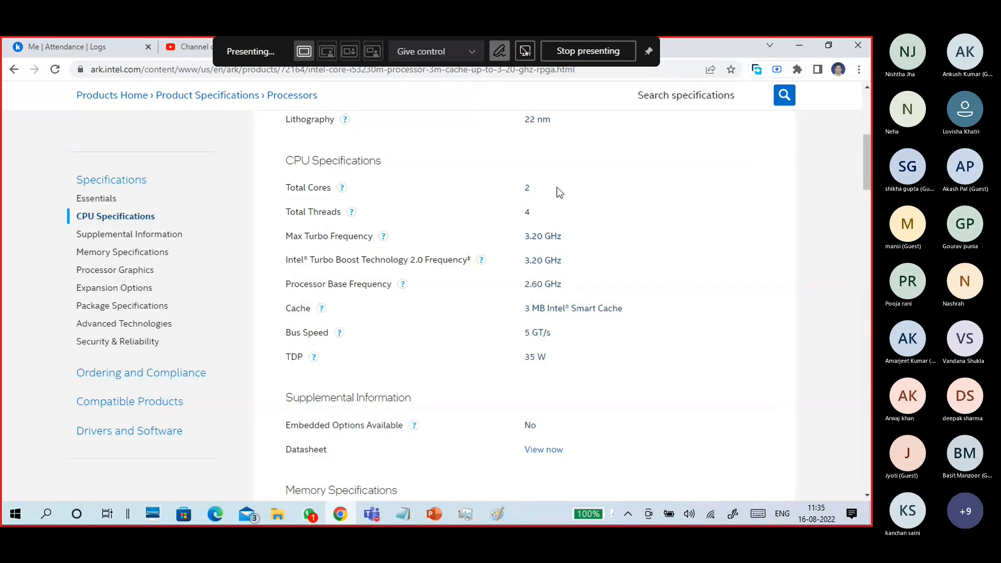
- Examine the total cores, Turbo Boost frequency and processor base frequency in the CPU Specifications
drag(557, 188, 506, 183)
click(448, 183)
drag(534, 257, 579, 269)
click(580, 272)
double_click(535, 284)
- Read the explanation of Processor Base Frequency, highlighting its key phrases, and close it
click(403, 284)
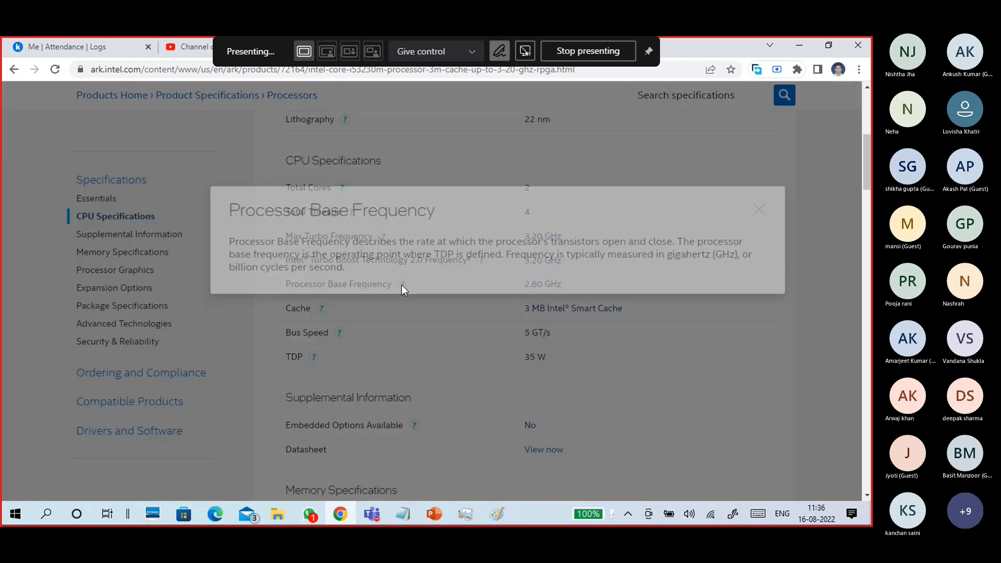
drag(230, 240, 380, 244)
click(386, 268)
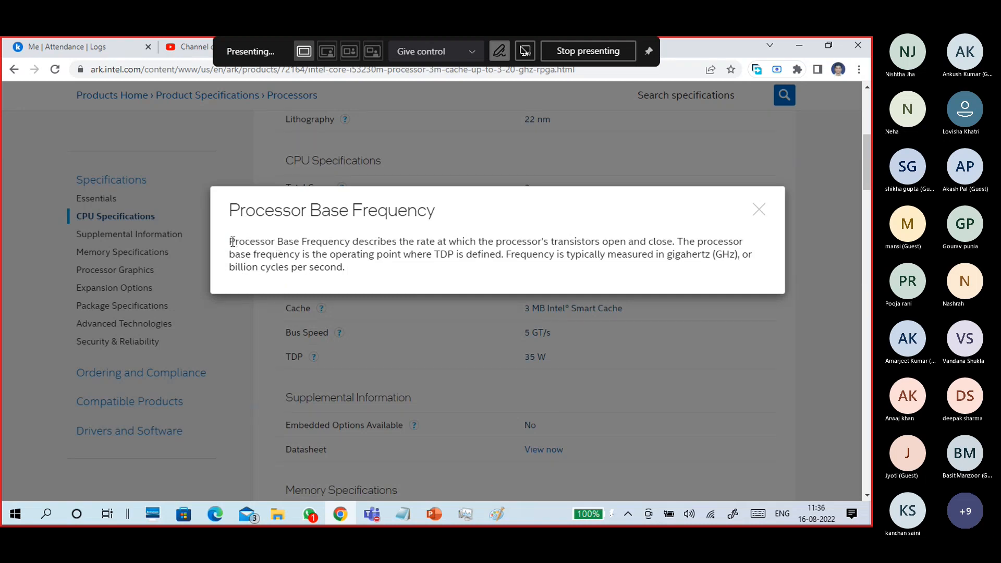
drag(230, 242, 710, 258)
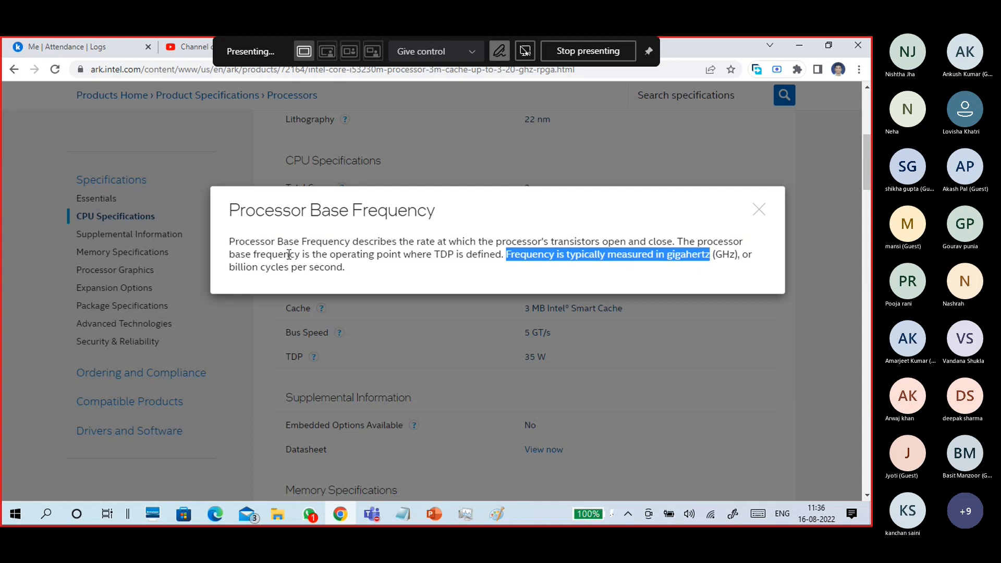
drag(229, 267, 389, 271)
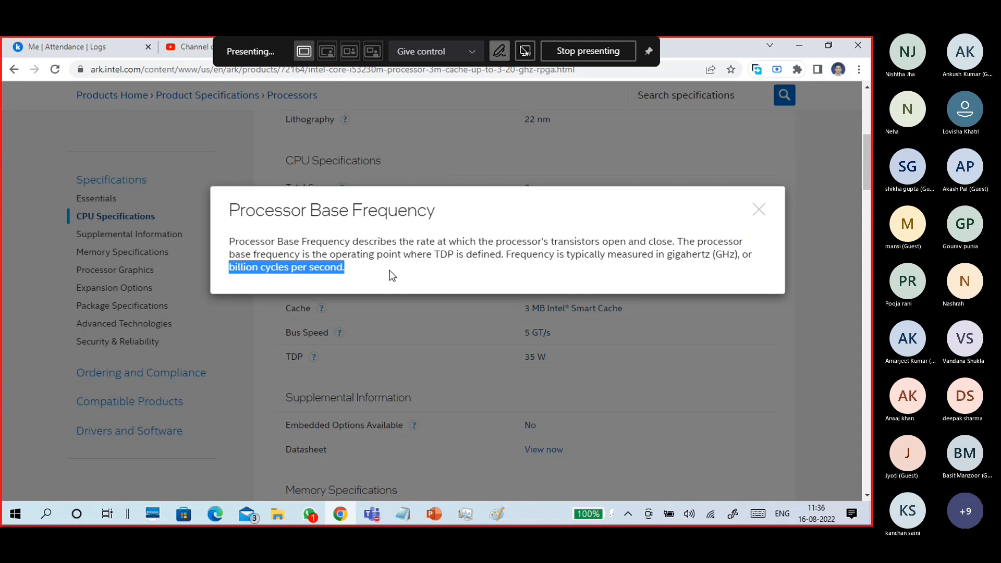
click(759, 209)
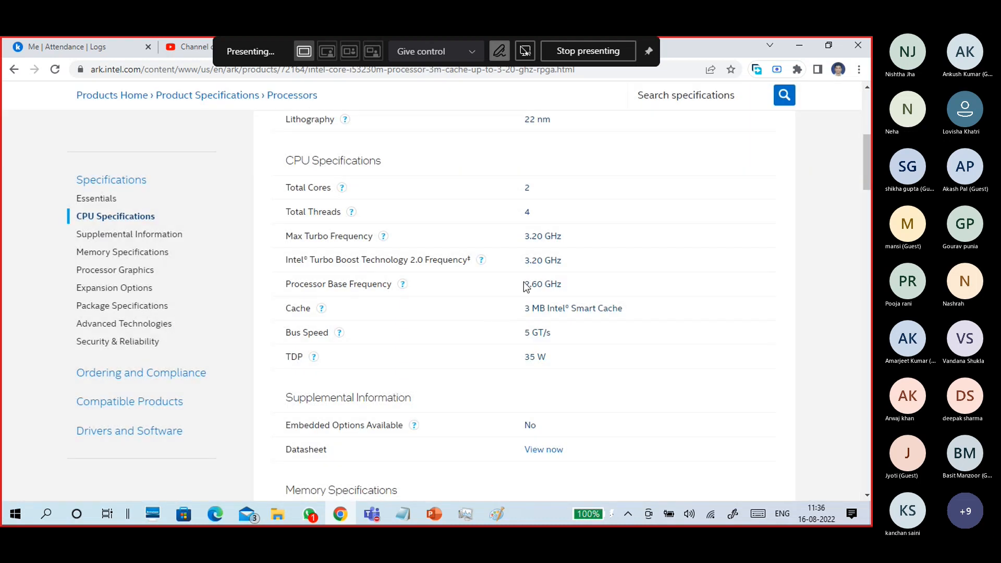
- Highlight the processor's base frequency and cache values and continue to the Memory Specifications
drag(525, 284, 542, 286)
scroll(574, 285, down, 1)
drag(524, 244, 630, 239)
scroll(487, 282, down, 3)
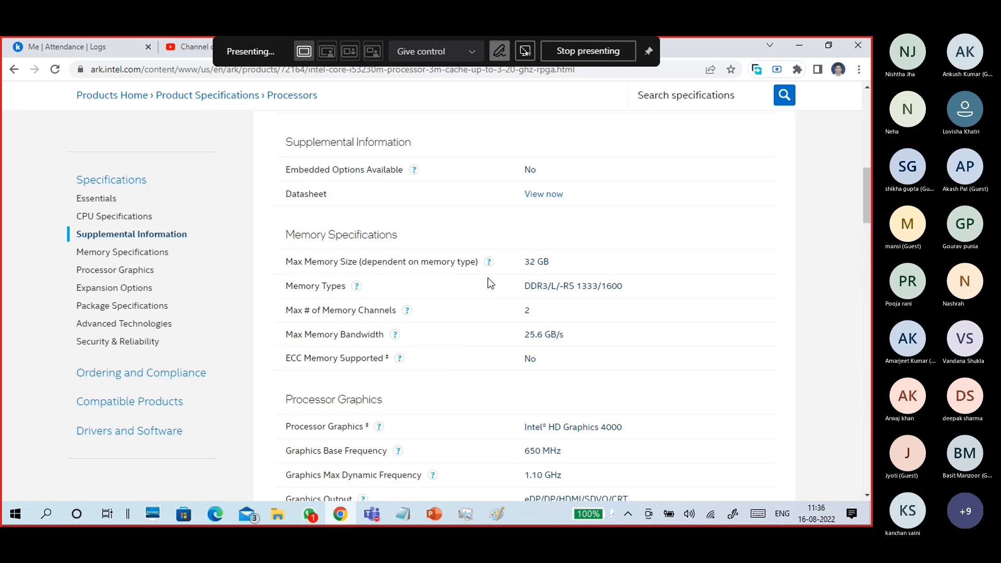
- Examine the maximum memory size and supported memory types in the Memory Specifications, highlighting each value
drag(524, 262, 553, 269)
click(553, 269)
drag(522, 262, 631, 287)
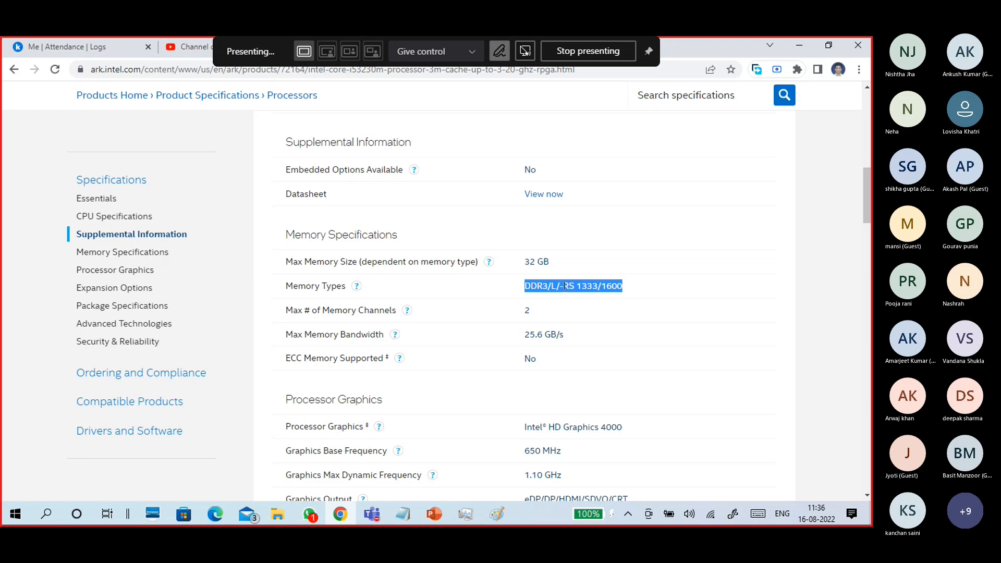
click(518, 291)
drag(517, 291, 636, 290)
drag(518, 260, 573, 263)
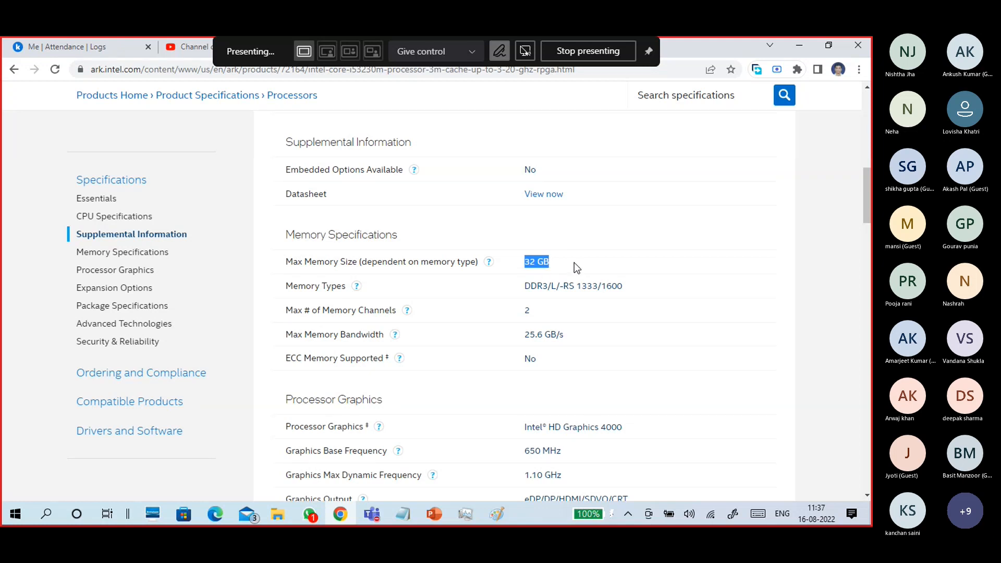
drag(514, 283, 627, 292)
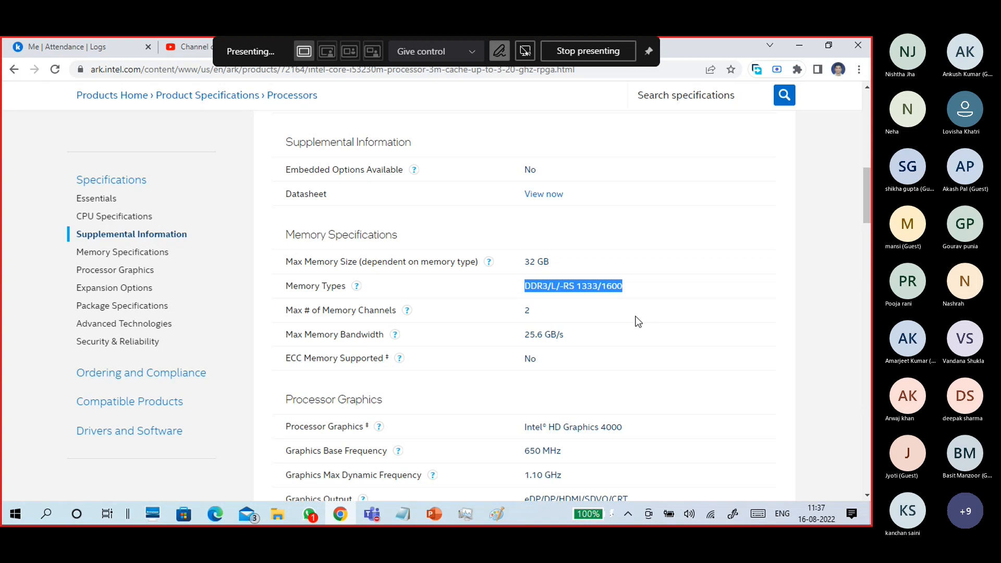
click(596, 285)
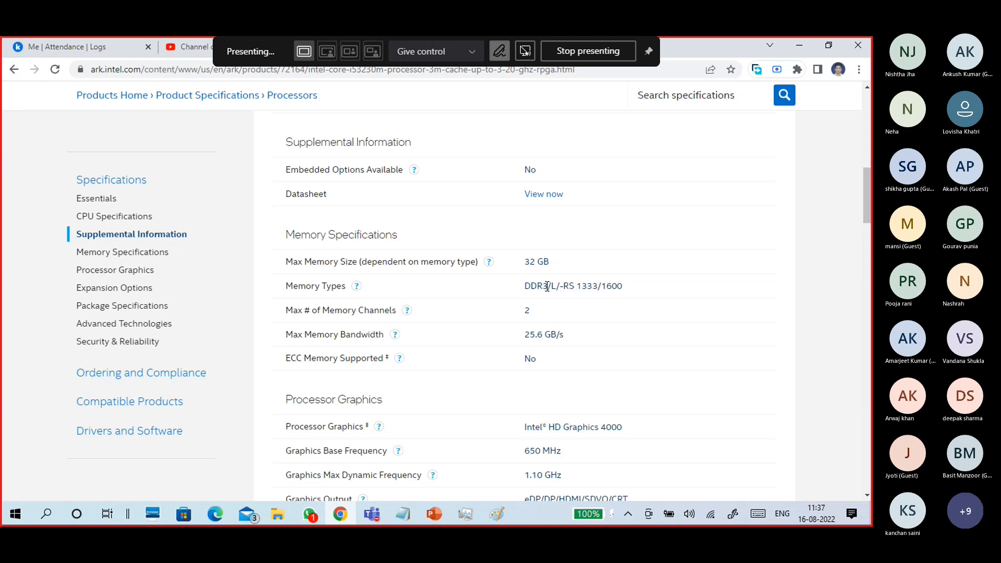
drag(548, 286, 602, 281)
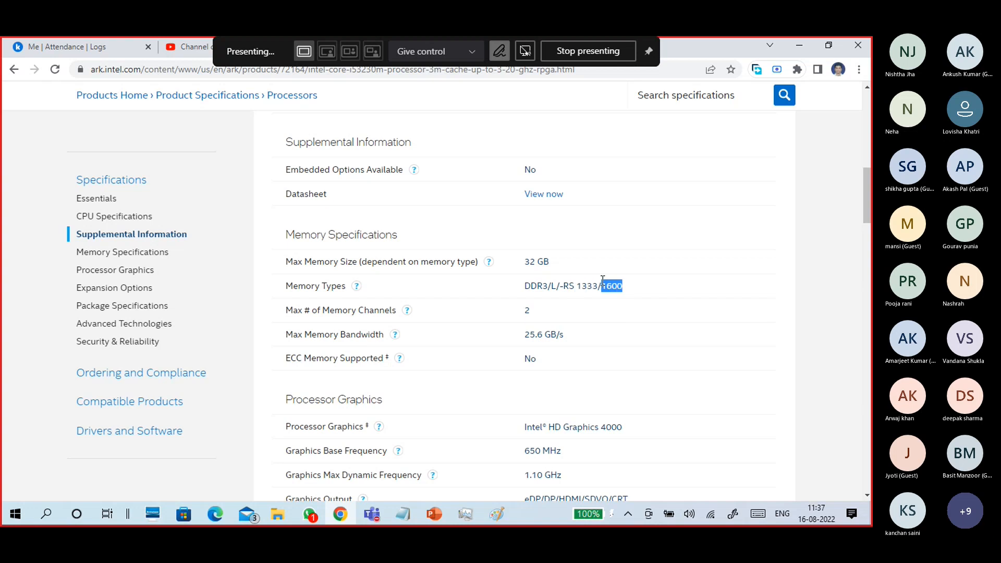
- Highlight the supported memory types and memory channels in the Memory Specifications, plus the processor graphics model
click(636, 290)
drag(623, 286, 512, 279)
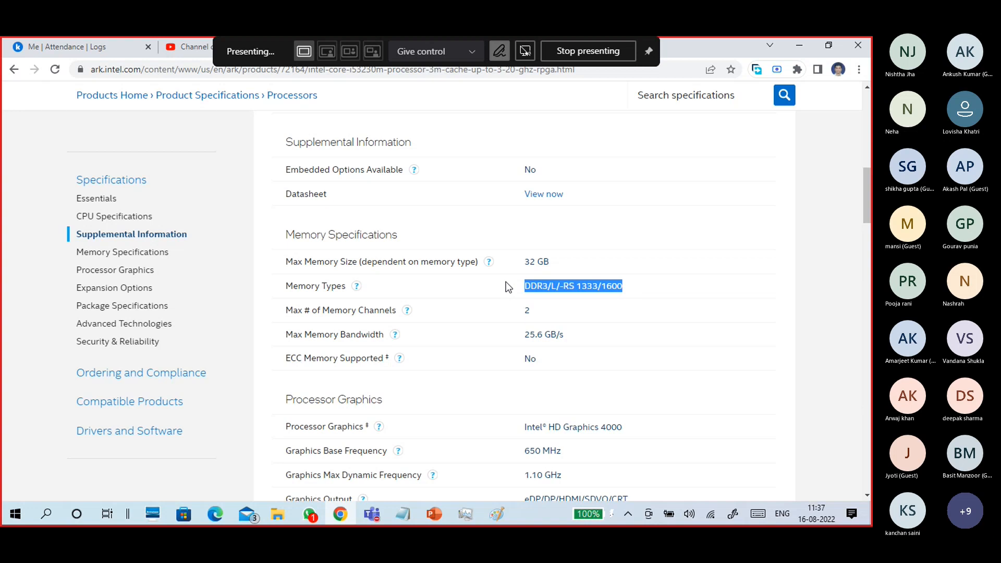
click(539, 316)
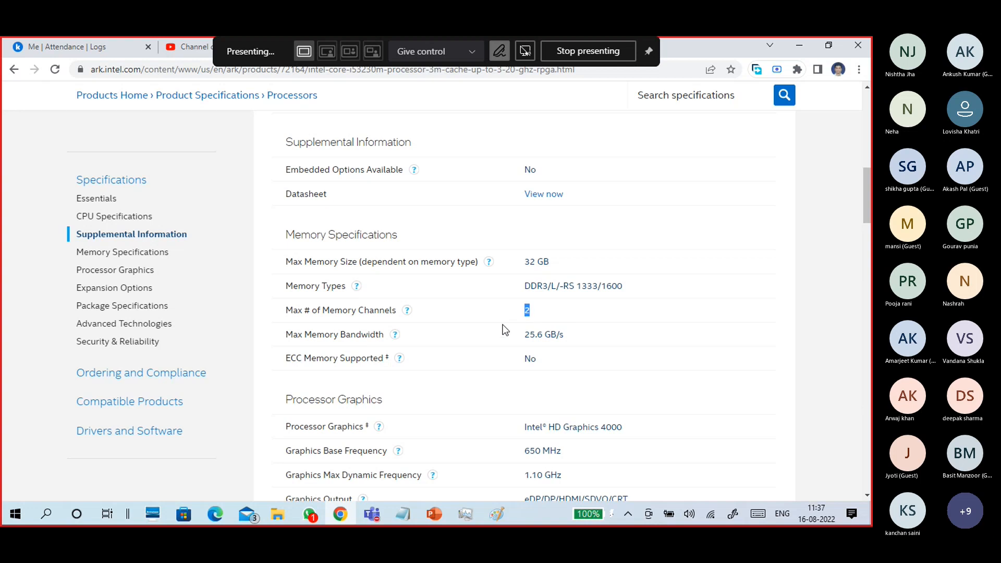
scroll(504, 313, down, 4)
drag(519, 235, 631, 238)
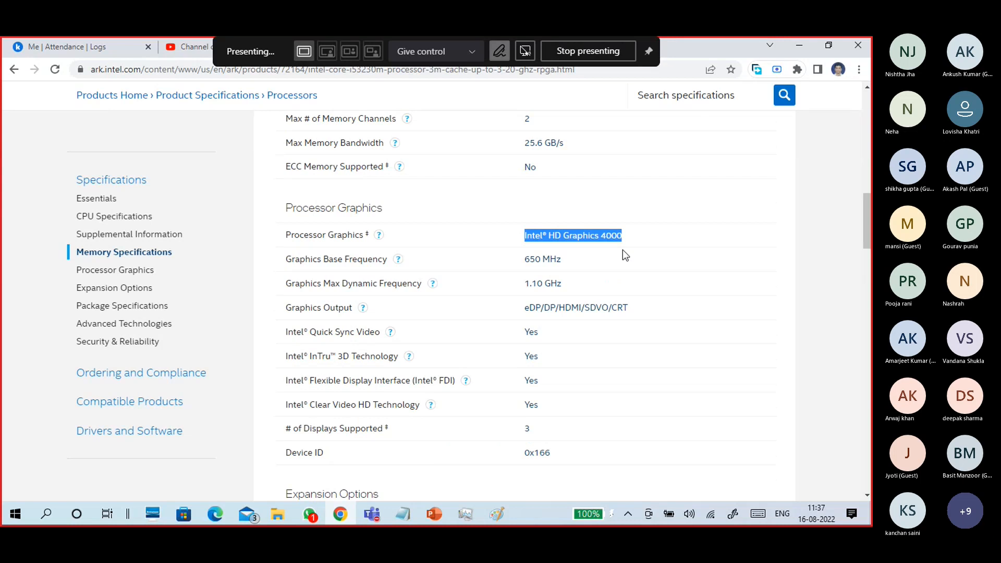
drag(625, 236, 518, 241)
- Look through the Expansion Options, Package Specifications and Advanced Technologies down to the Security & Reliability section
scroll(500, 302, down, 3)
scroll(504, 286, down, 5)
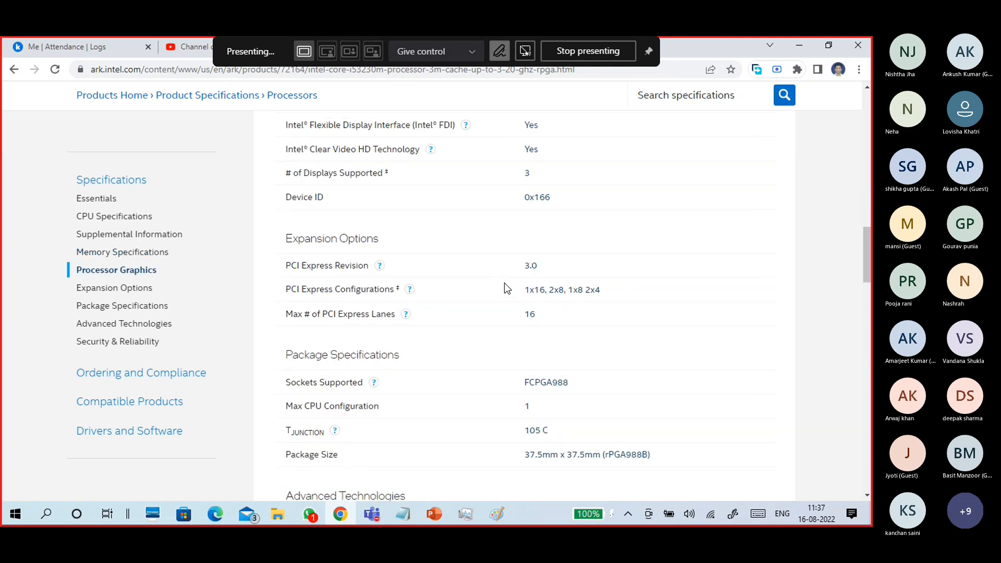
scroll(502, 363, down, 4)
scroll(492, 338, down, 3)
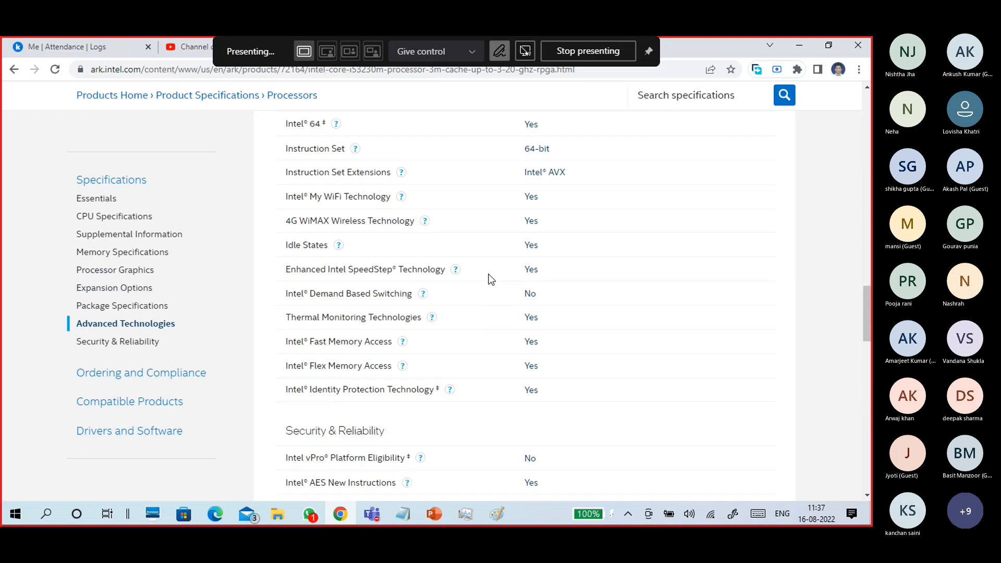
scroll(492, 330, down, 3)
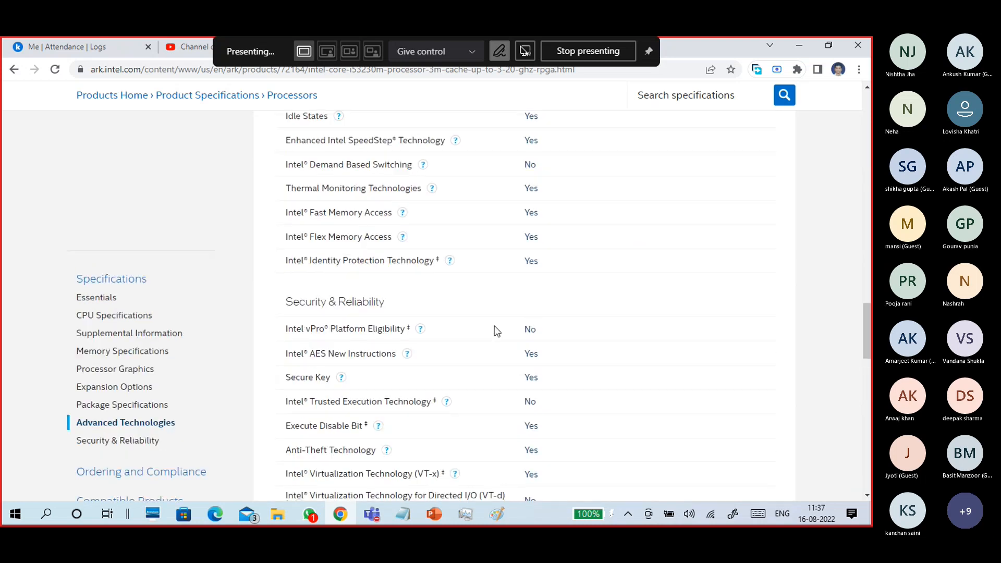
scroll(496, 329, up, 3)
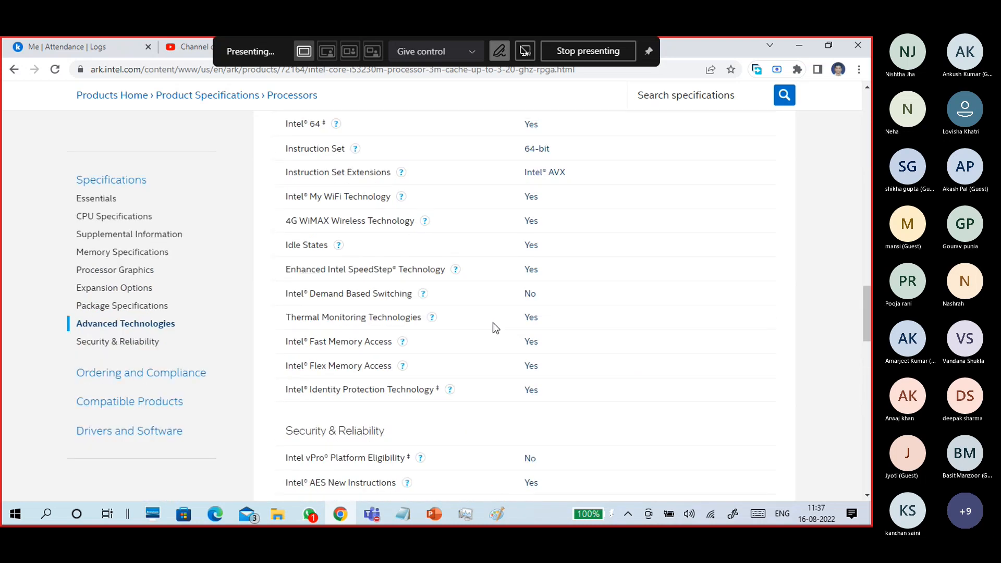
- Examine the Intel 64, Hyper-Threading and Instruction Set entries in the Advanced Technologies section, highlighting their values
scroll(493, 322, up, 2)
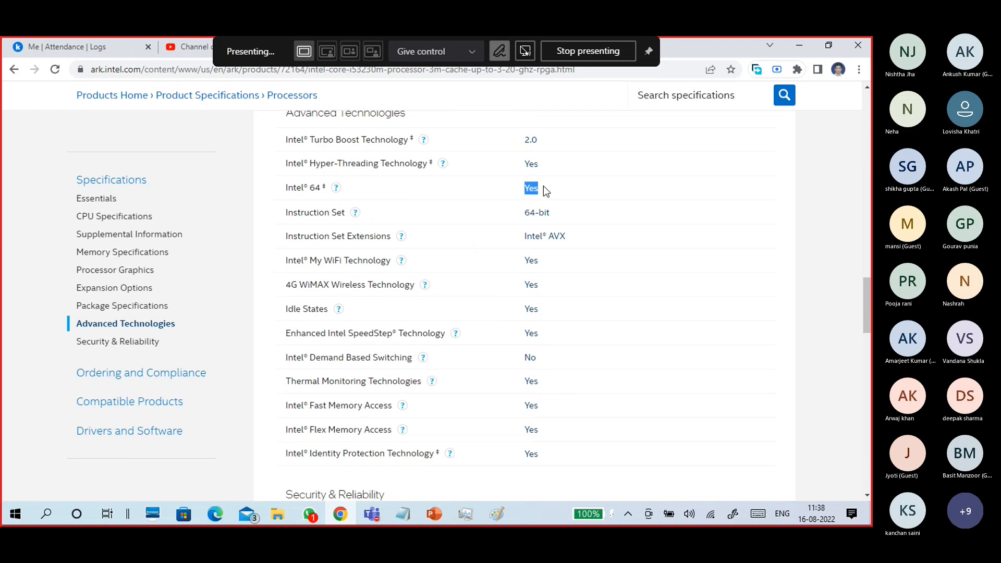
scroll(275, 319, up, 3)
drag(278, 317, 331, 327)
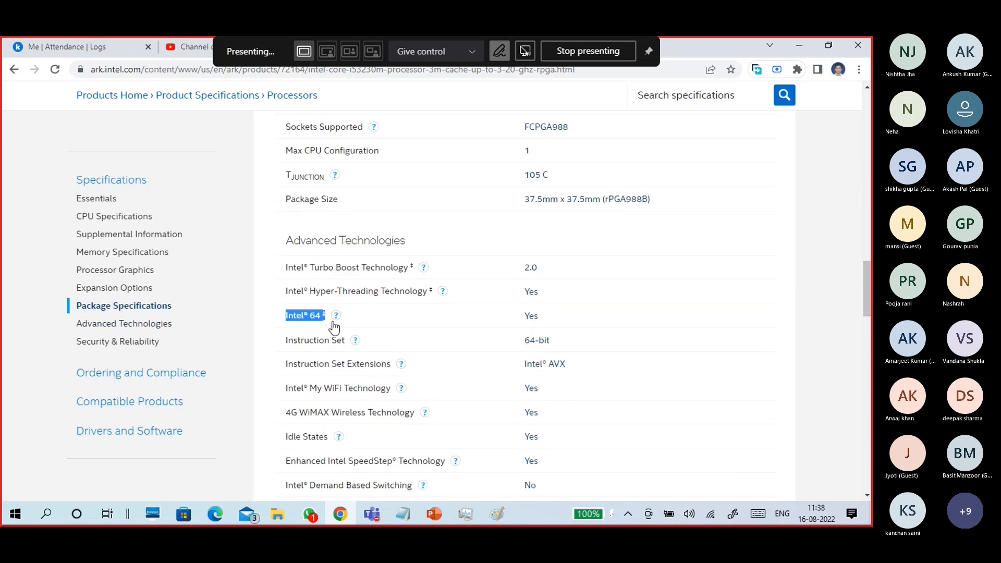
drag(447, 330, 560, 324)
scroll(562, 320, down, 3)
drag(517, 166, 549, 166)
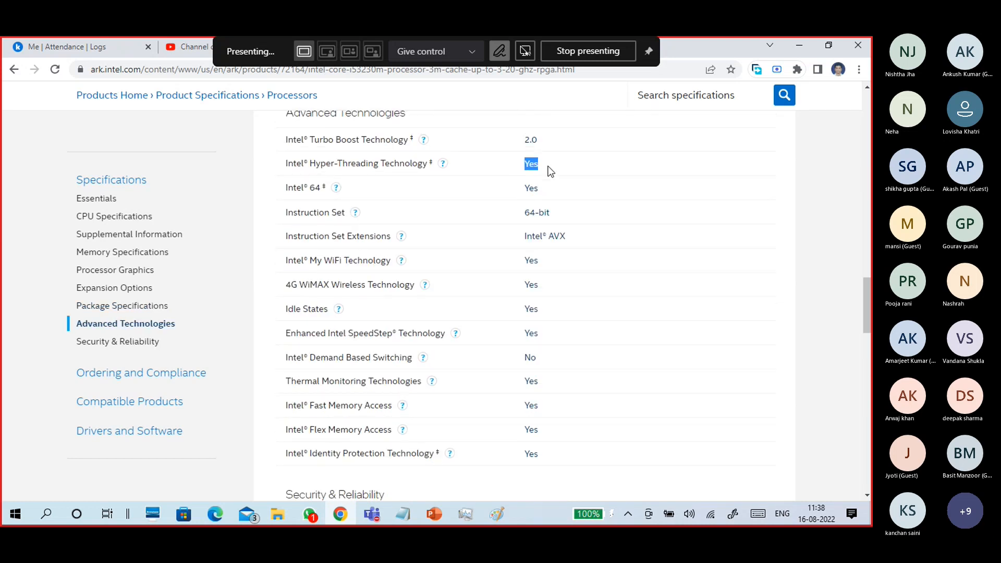
scroll(490, 307, down, 3)
scroll(478, 232, up, 1)
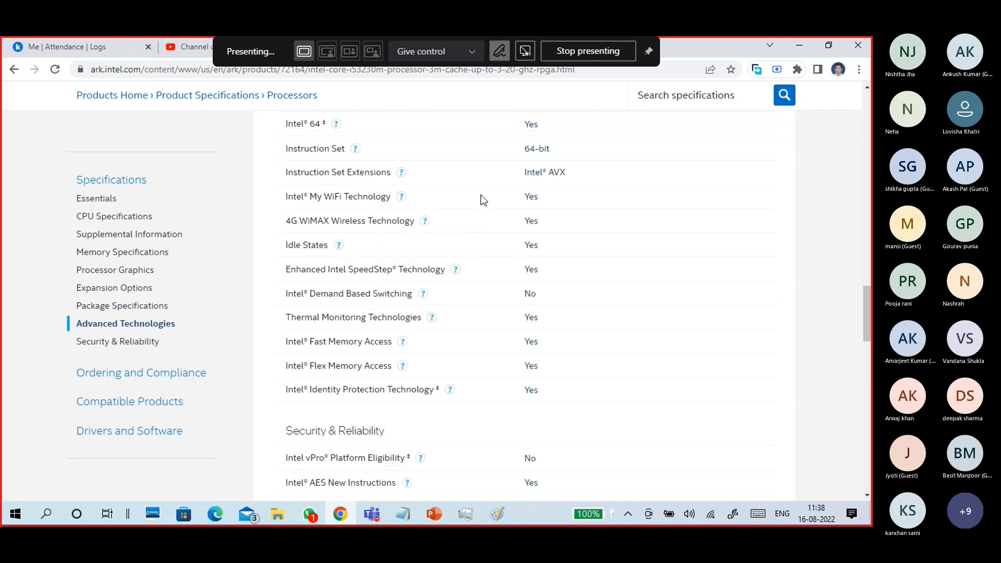
drag(521, 150, 558, 152)
- Open the explanation of Intel 64, highlight its full text and close it
click(336, 125)
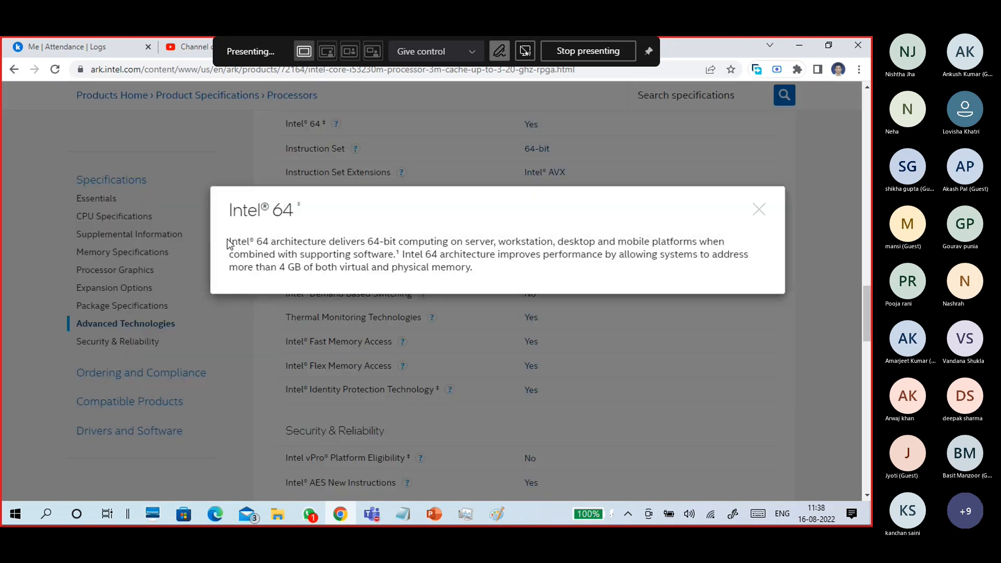
drag(228, 243, 491, 285)
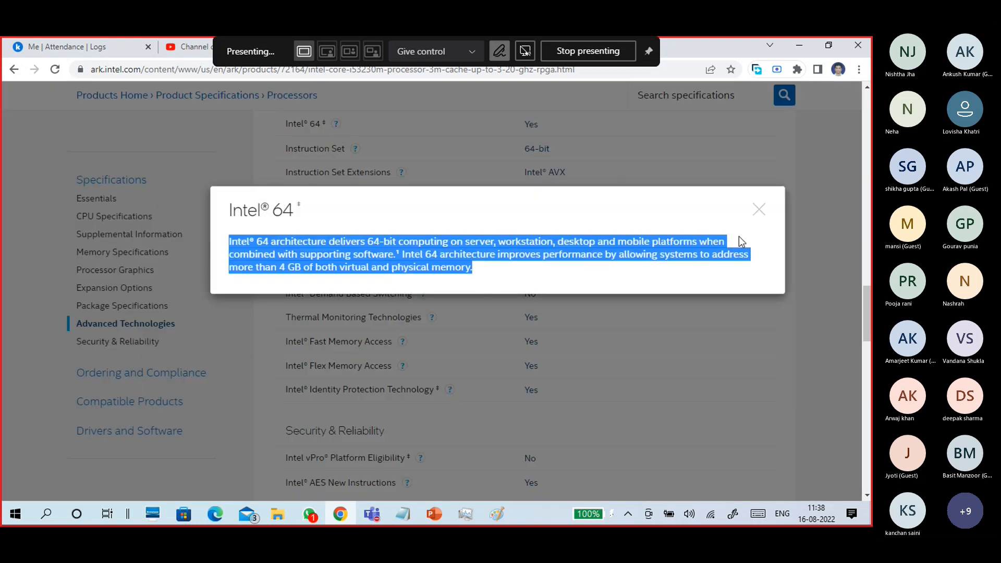
click(759, 210)
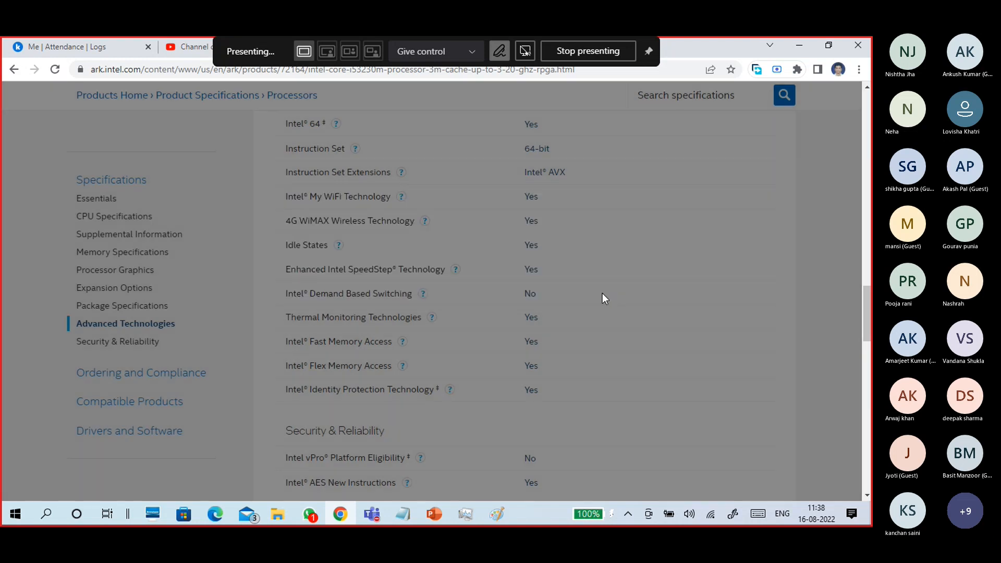
- Highlight the Intel Virtualization Technology (VT-x) row in the Security & Reliability section
scroll(573, 307, down, 5)
scroll(551, 321, down, 1)
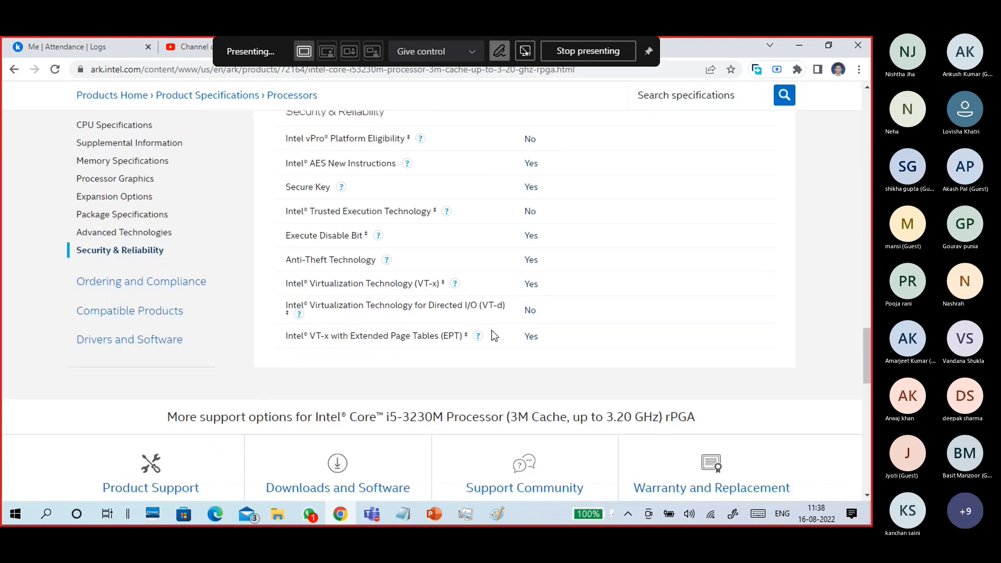
drag(285, 282, 524, 291)
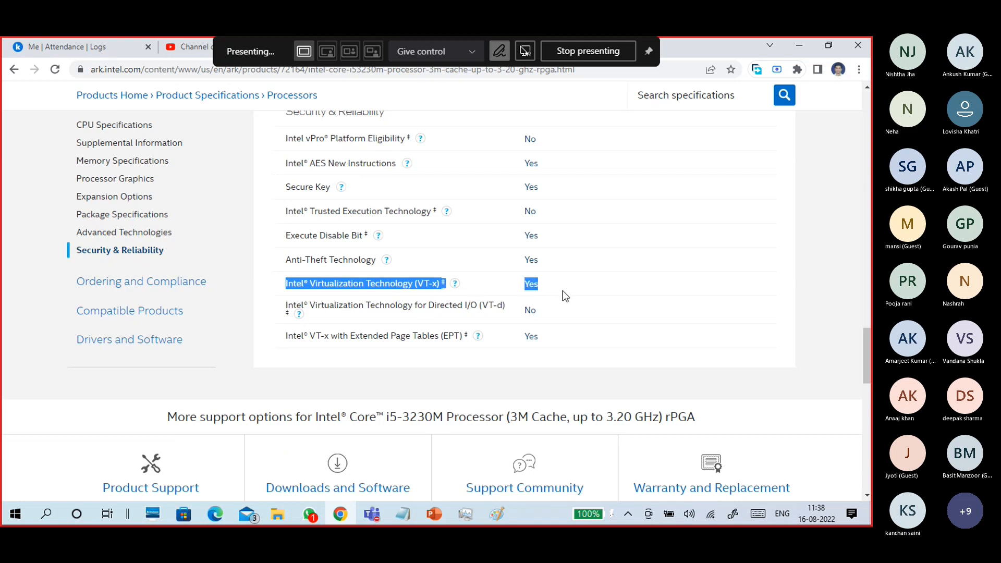
- Return from the processor page to the Google search results and highlight the search query
scroll(558, 298, up, 20)
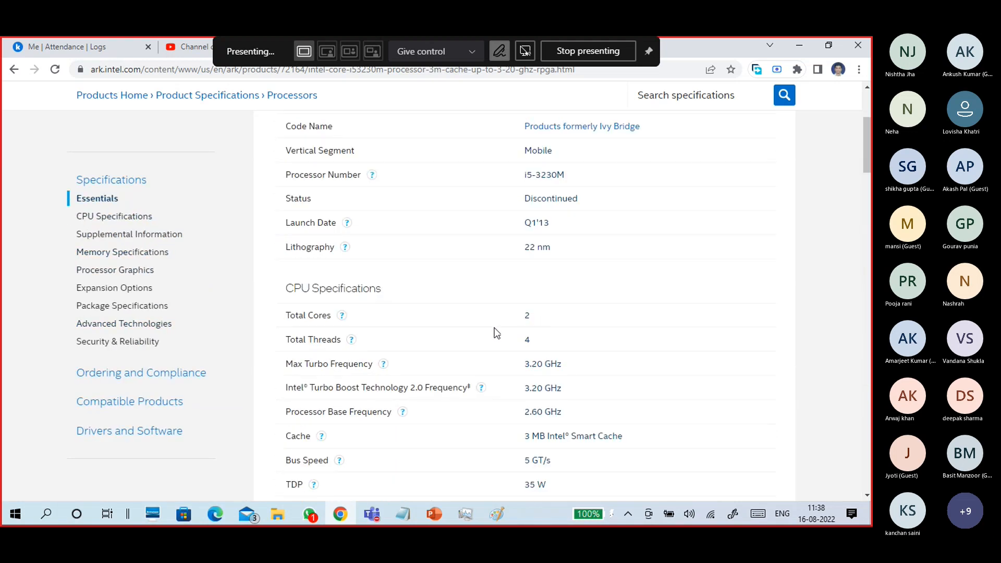
scroll(495, 332, up, 4)
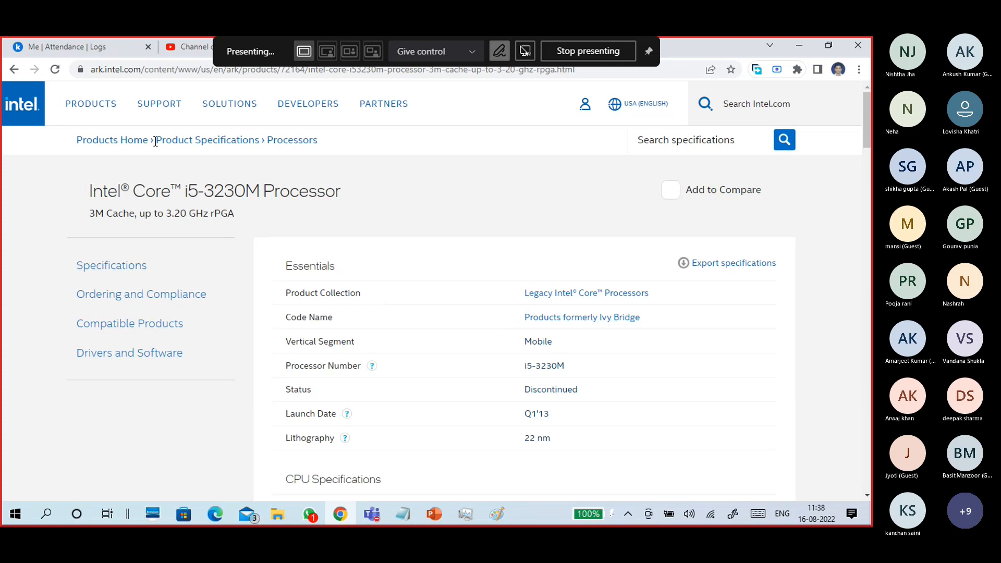
key(alt+Left)
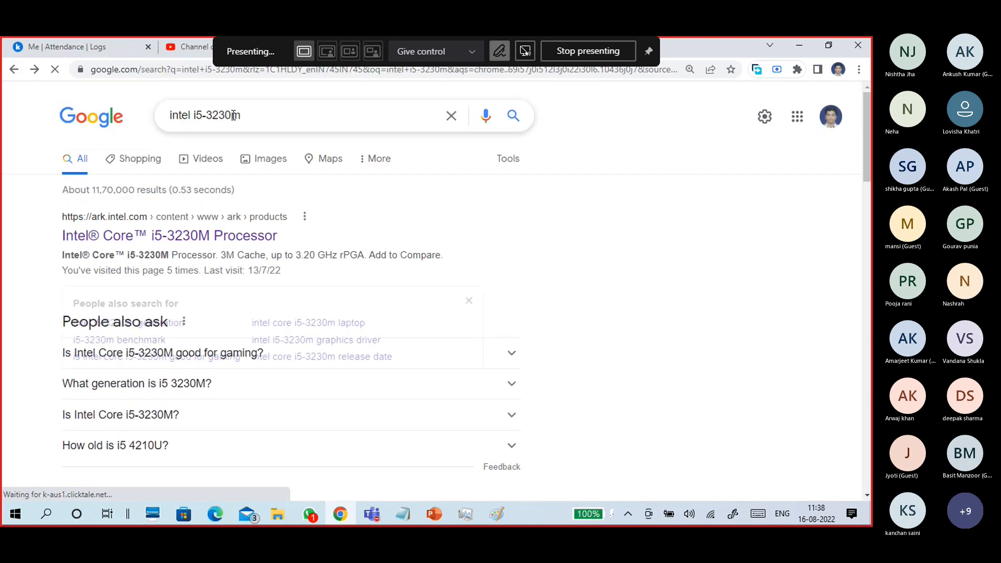
drag(241, 116, 164, 114)
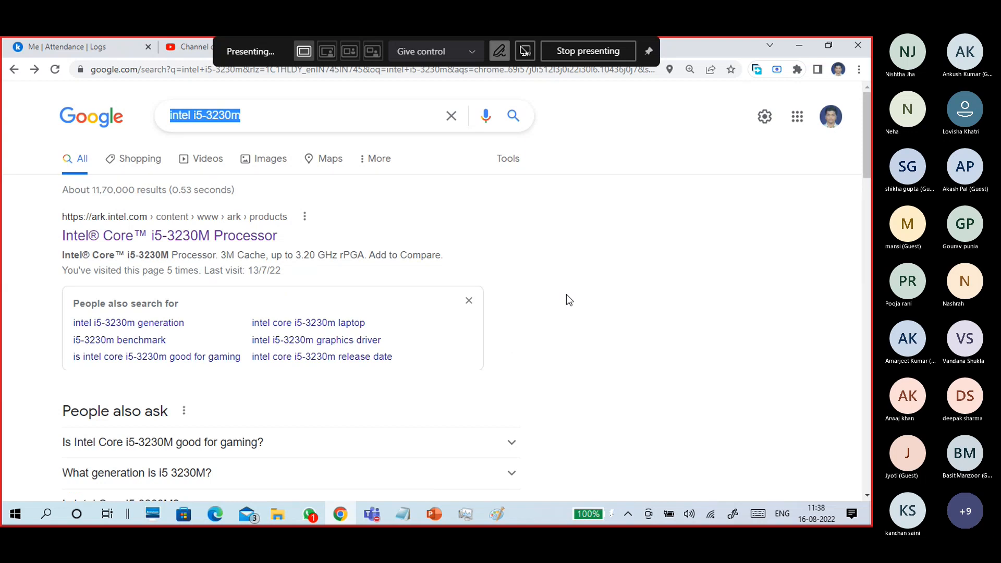
- Switch to Task Manager's CPU performance view, clear the presenting toolbar off it and capture the screen
click(799, 46)
click(791, 51)
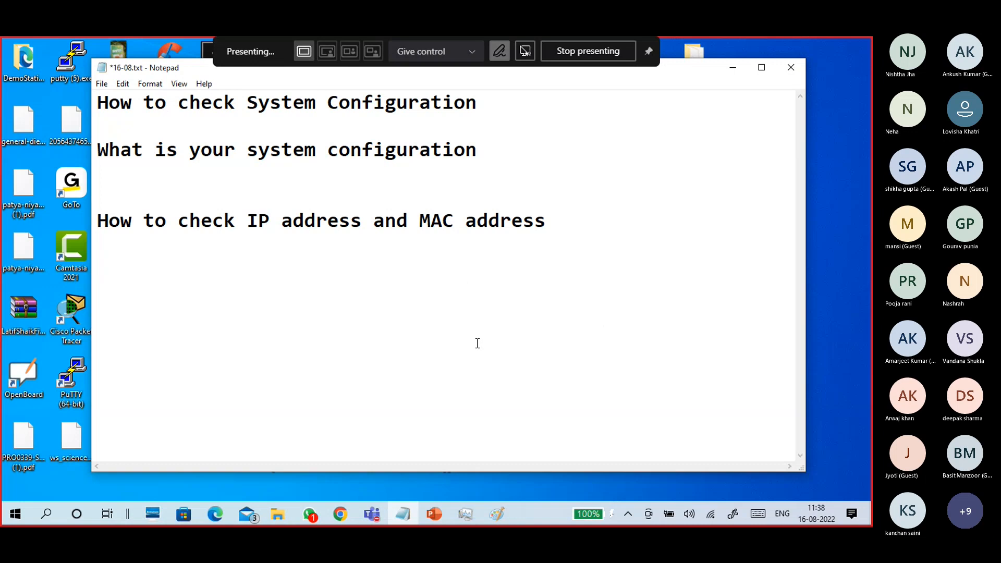
click(433, 515)
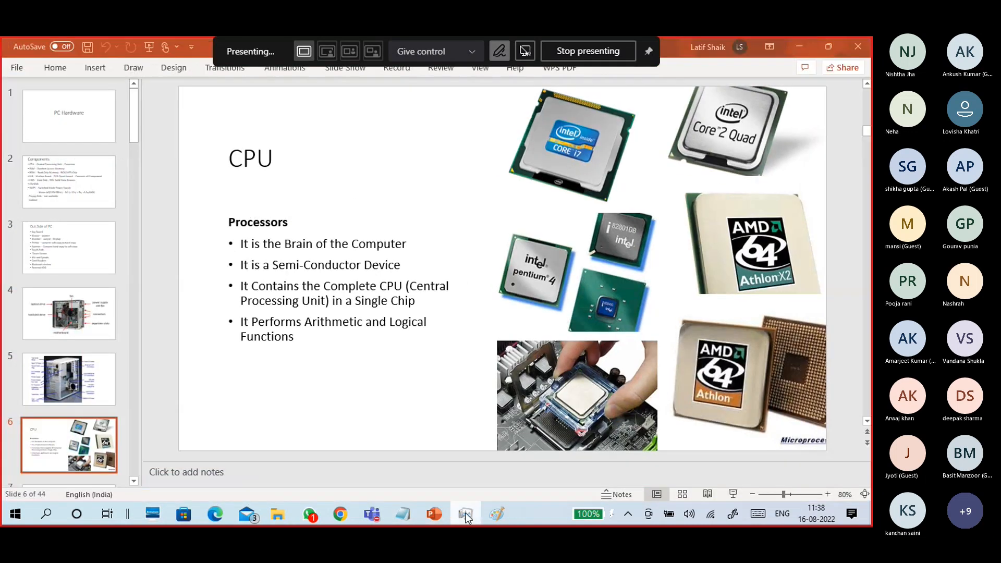
click(463, 514)
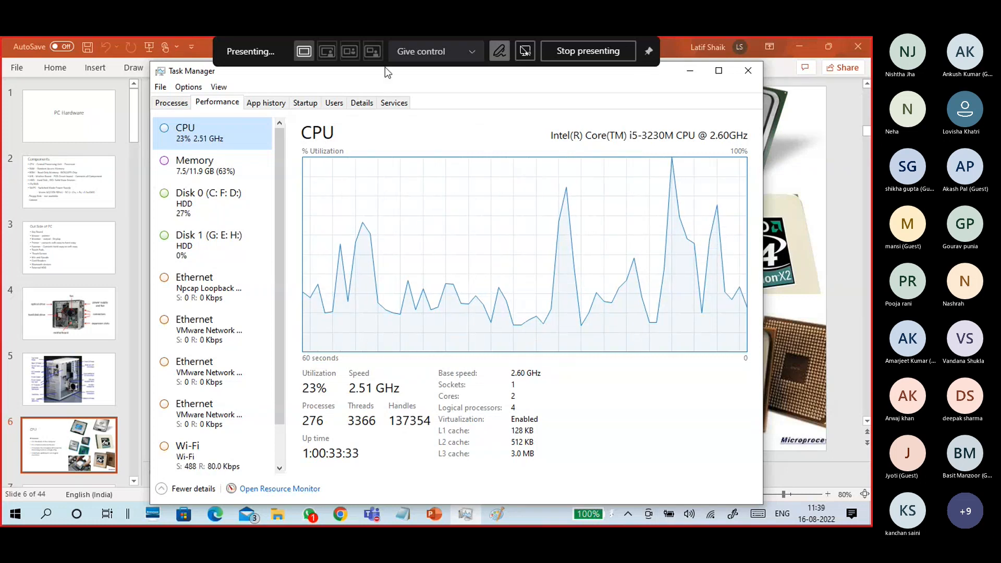
click(648, 54)
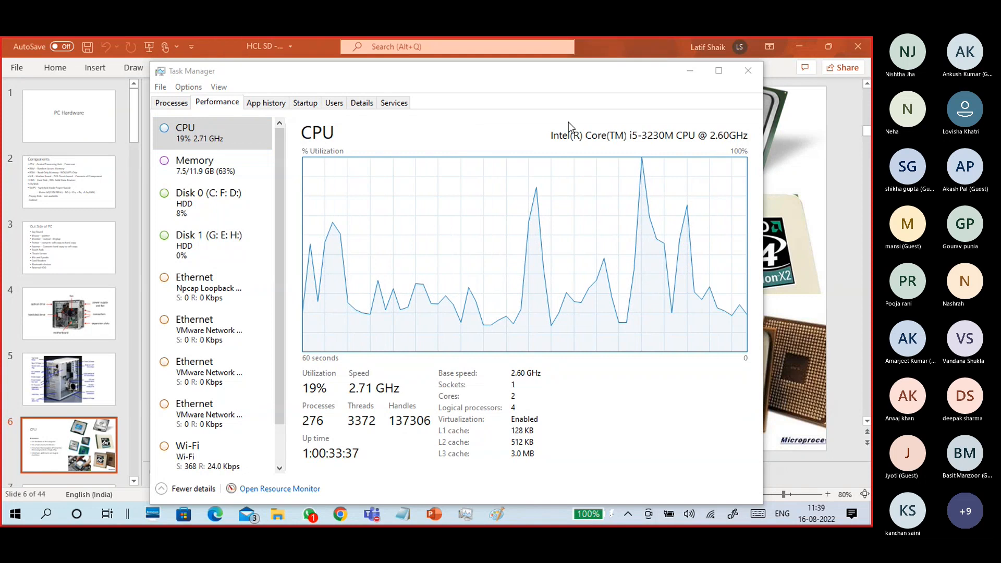
click(556, 76)
drag(555, 73, 563, 65)
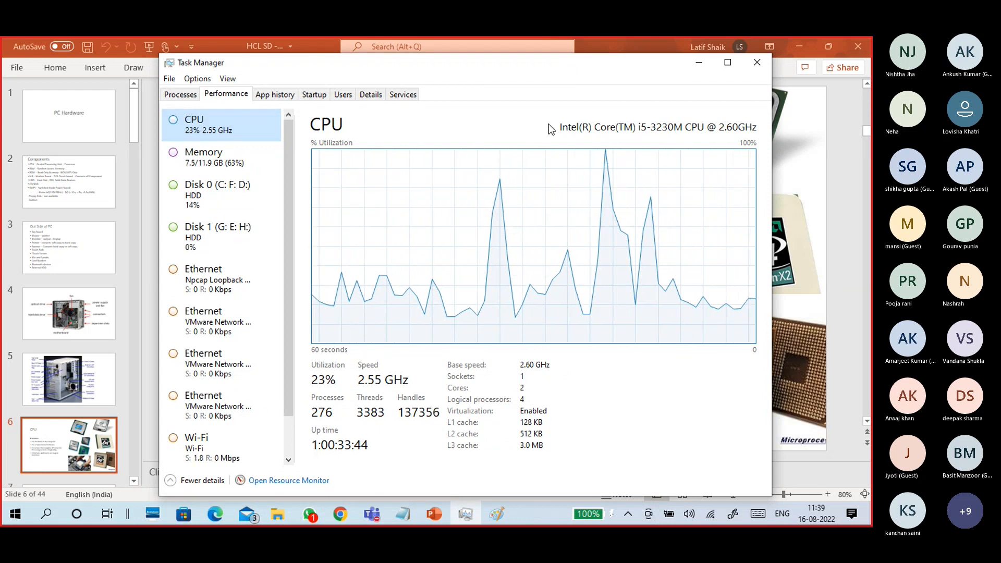
- Switch to the HCL 4 -Aug2022 presentation in Chrome and paste the Task Manager screenshot onto empty slide 4
click(341, 514)
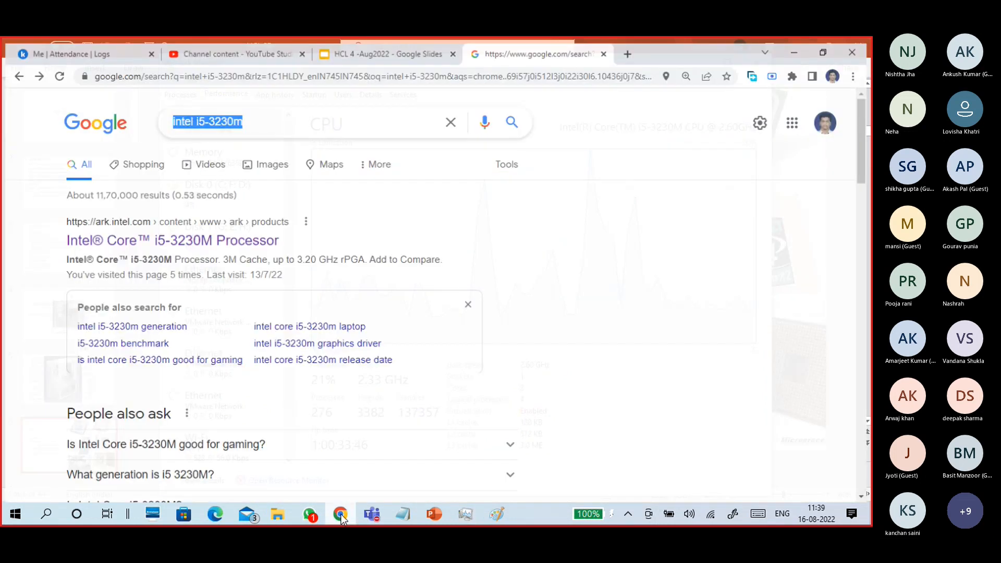
click(349, 46)
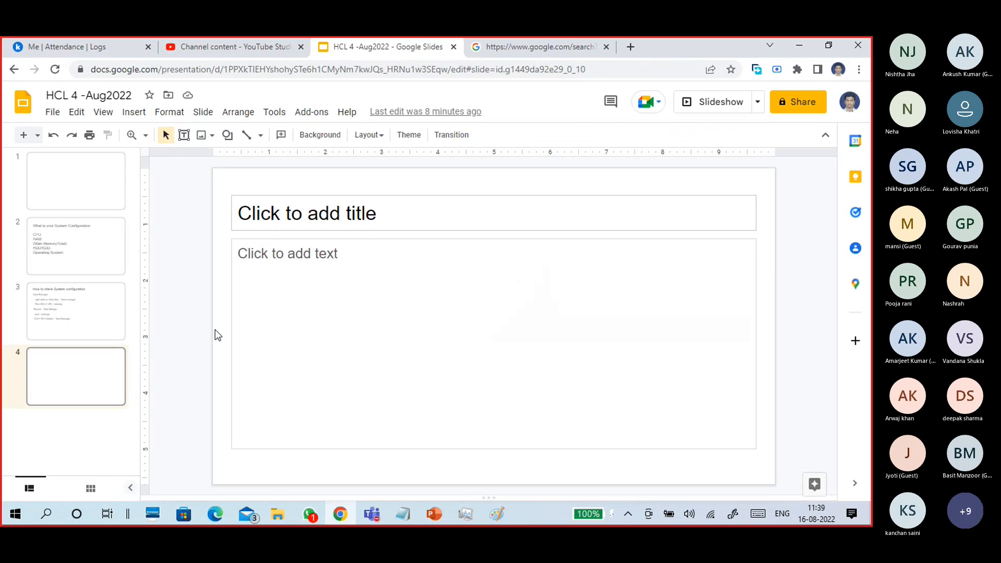
key(ctrl+v)
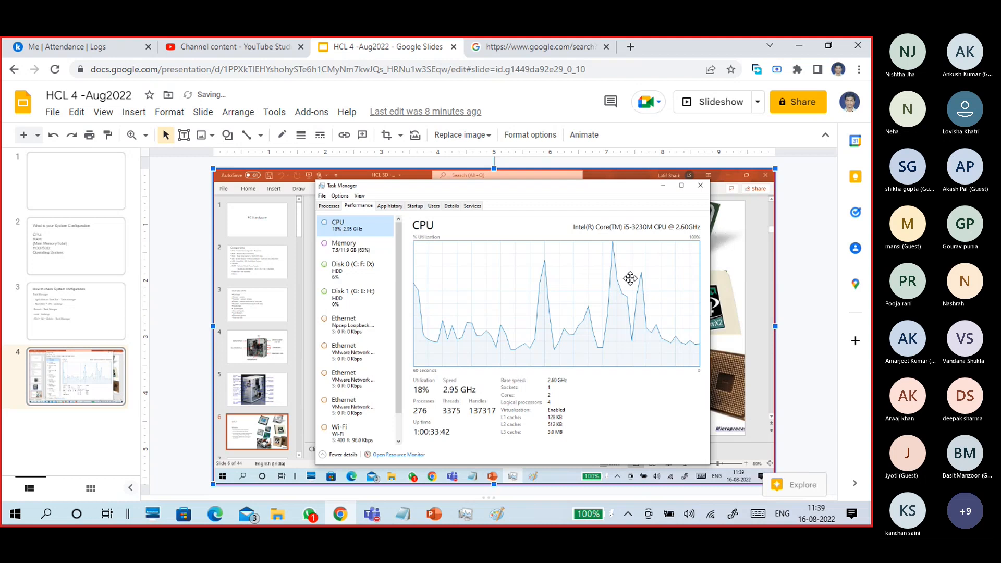
- Crop the pasted screenshot on slide 4 on all four sides to just the Task Manager window
click(400, 135)
click(386, 135)
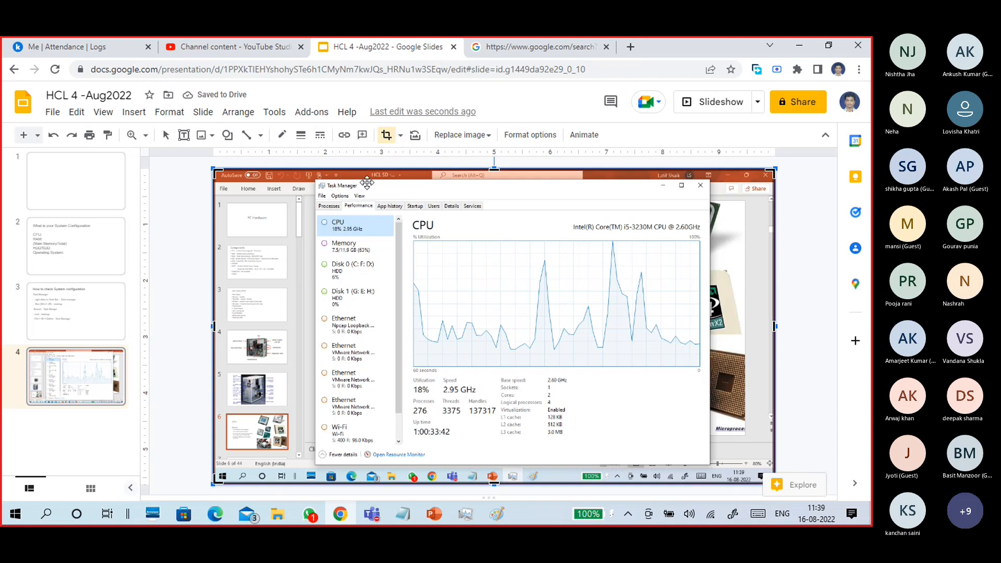
drag(494, 168, 494, 179)
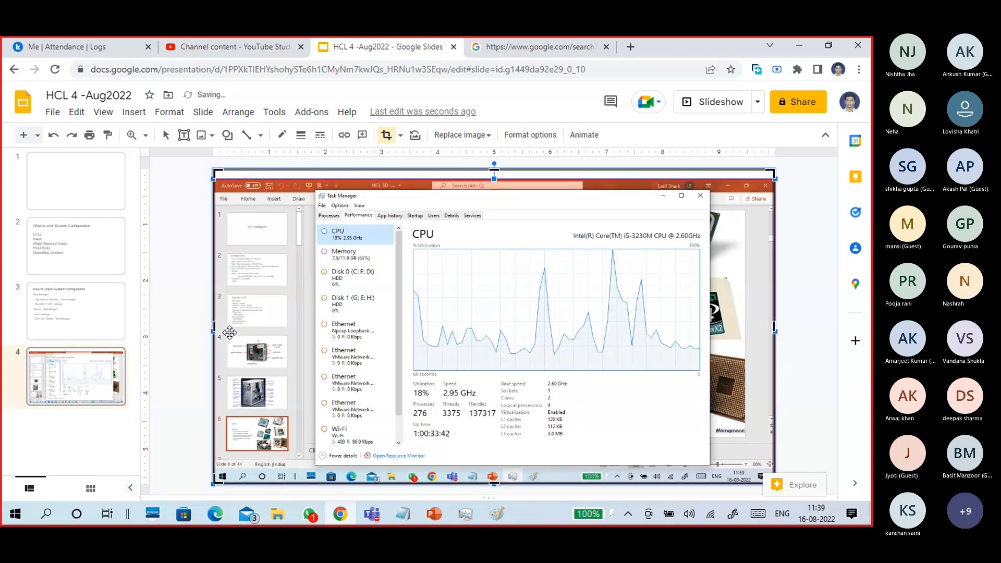
key(ctrl+z)
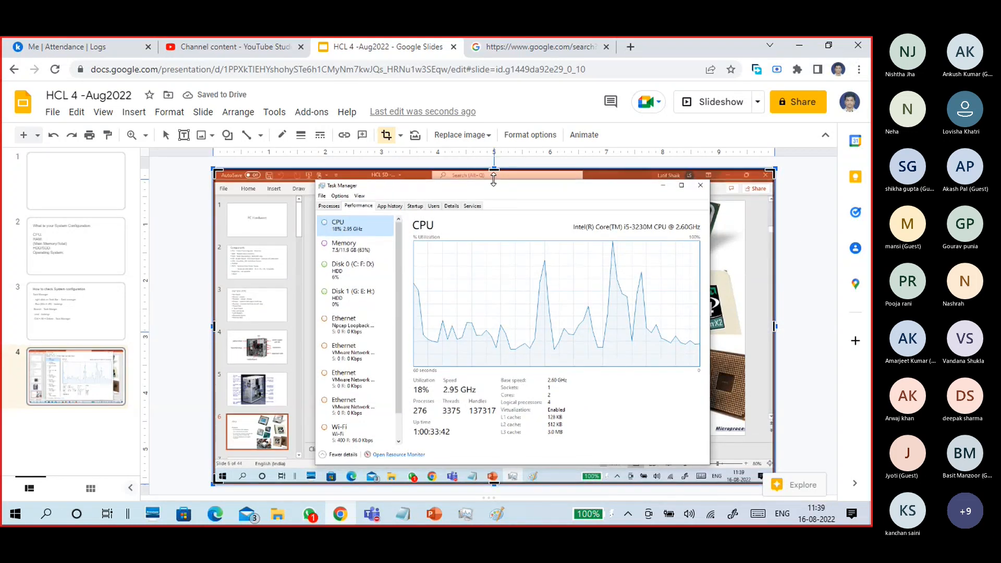
drag(491, 184, 490, 184)
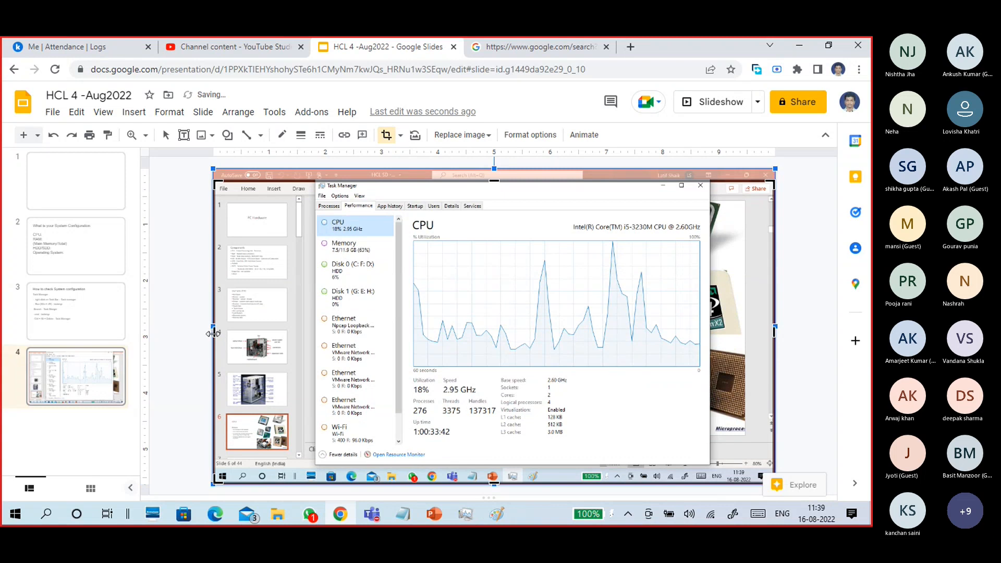
drag(215, 332, 316, 328)
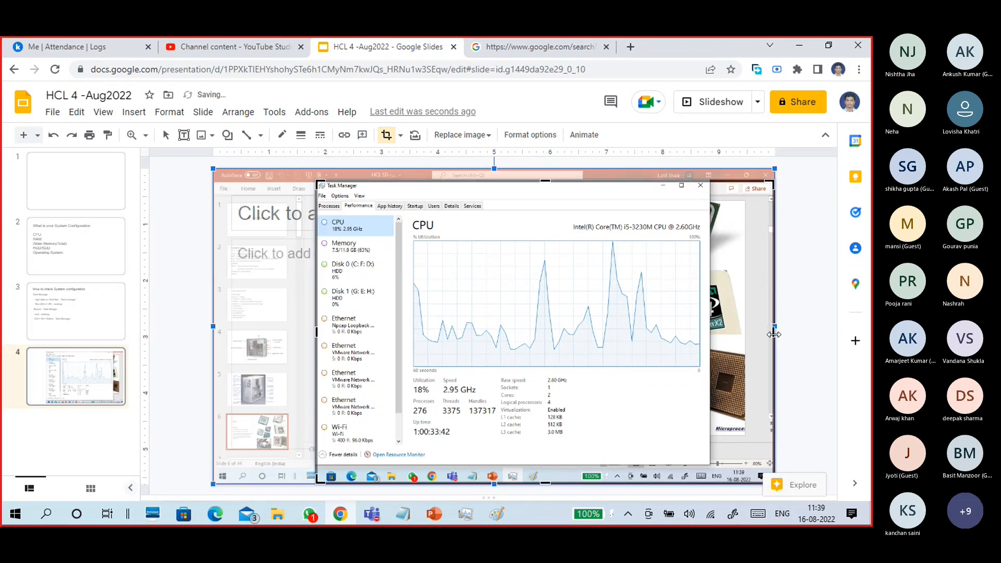
drag(774, 334, 709, 342)
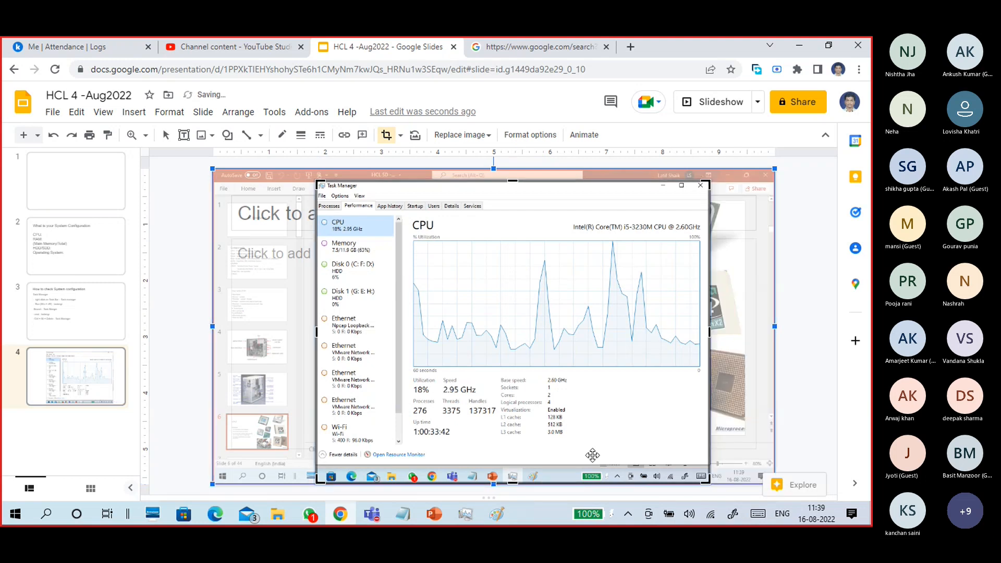
drag(512, 483, 511, 464)
click(799, 337)
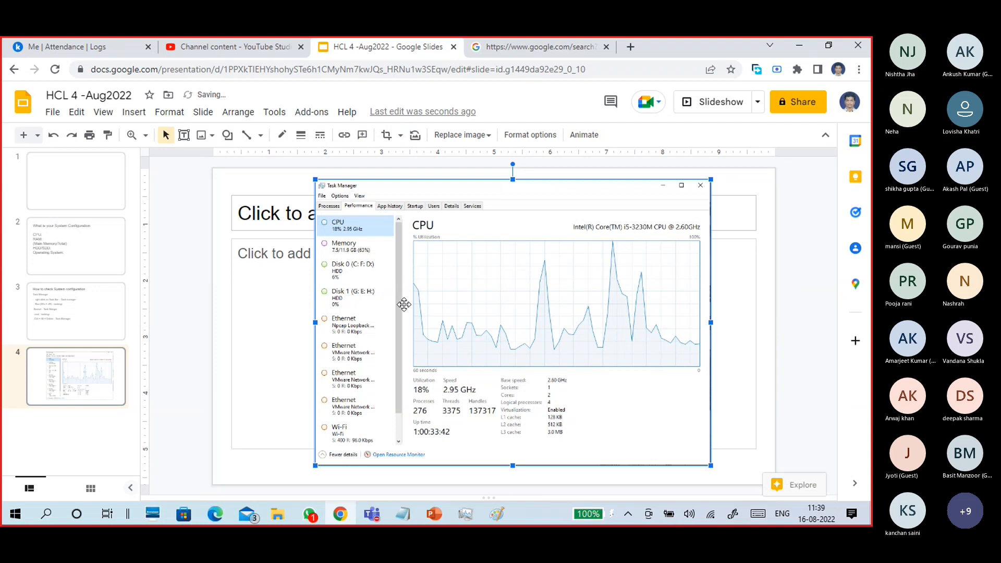
- Move the Task Manager screenshot toward slide 4's center and draw a Scribble loop around the Intel processor name
drag(436, 300, 395, 315)
click(800, 288)
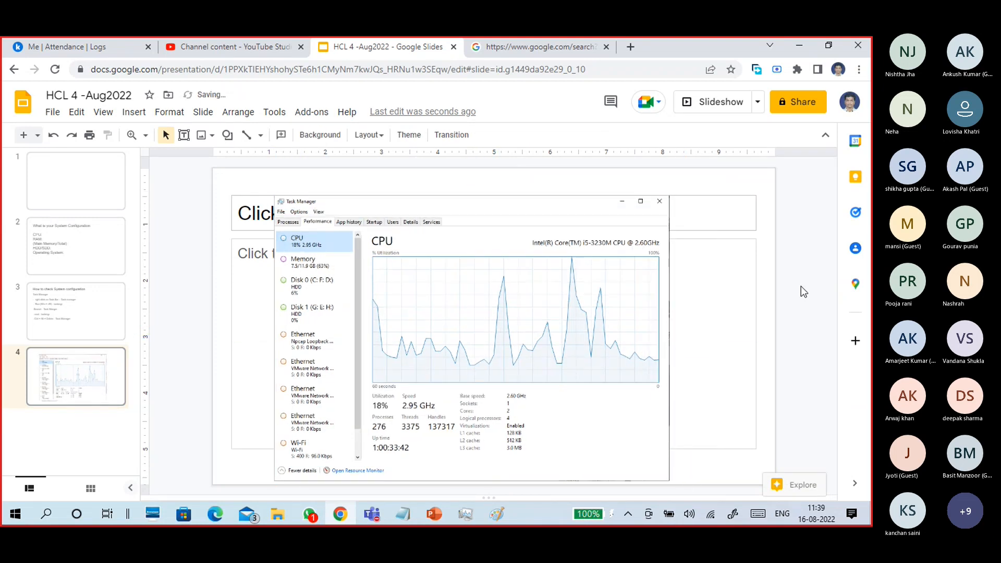
click(260, 135)
click(253, 282)
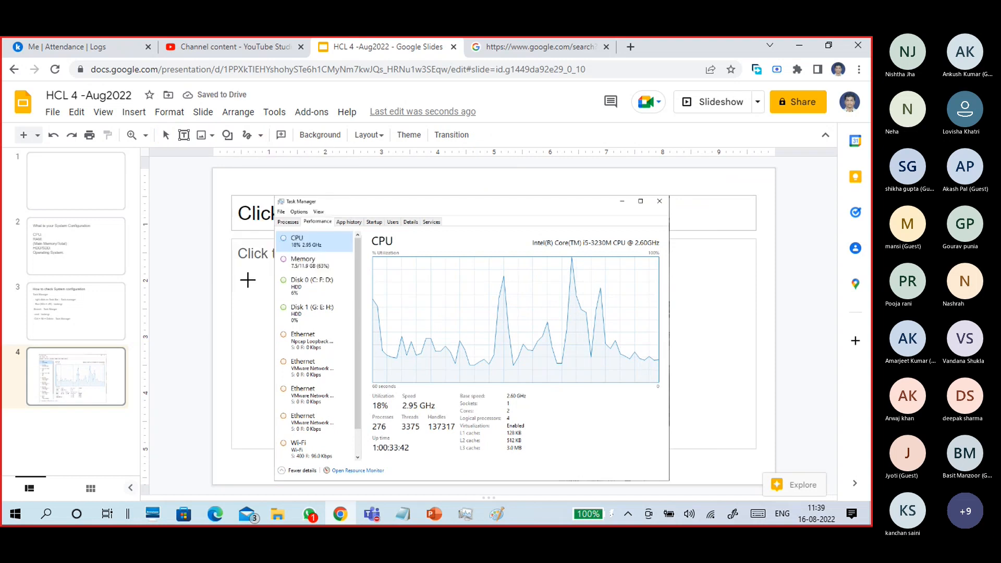
mouse_move(608, 232)
mouse_down()
mouse_move(536, 234)
mouse_move(528, 253)
mouse_move(614, 261)
mouse_move(661, 249)
mouse_move(663, 240)
mouse_move(589, 227)
mouse_up()
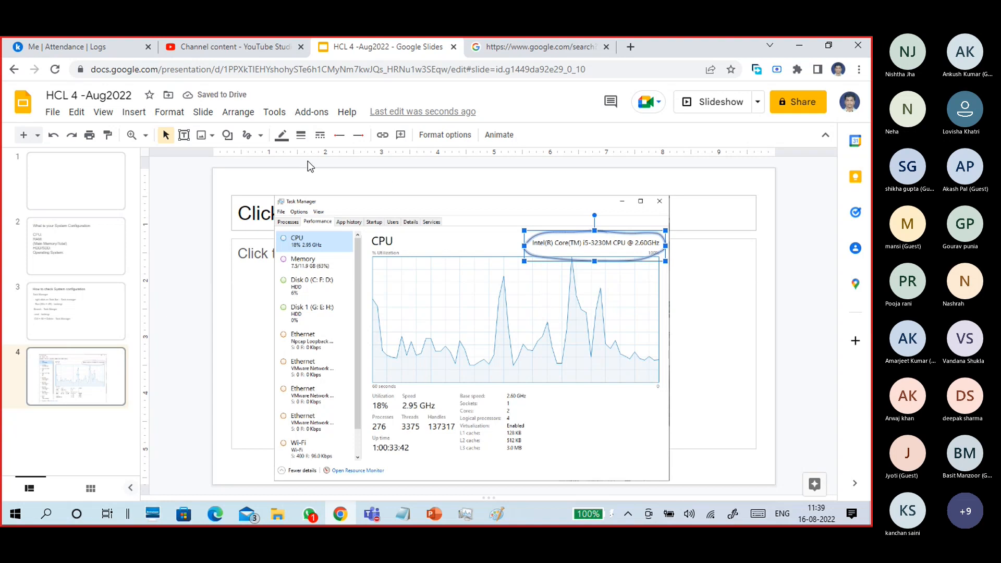
- Set the line color of the loop around the processor name to blue
click(282, 136)
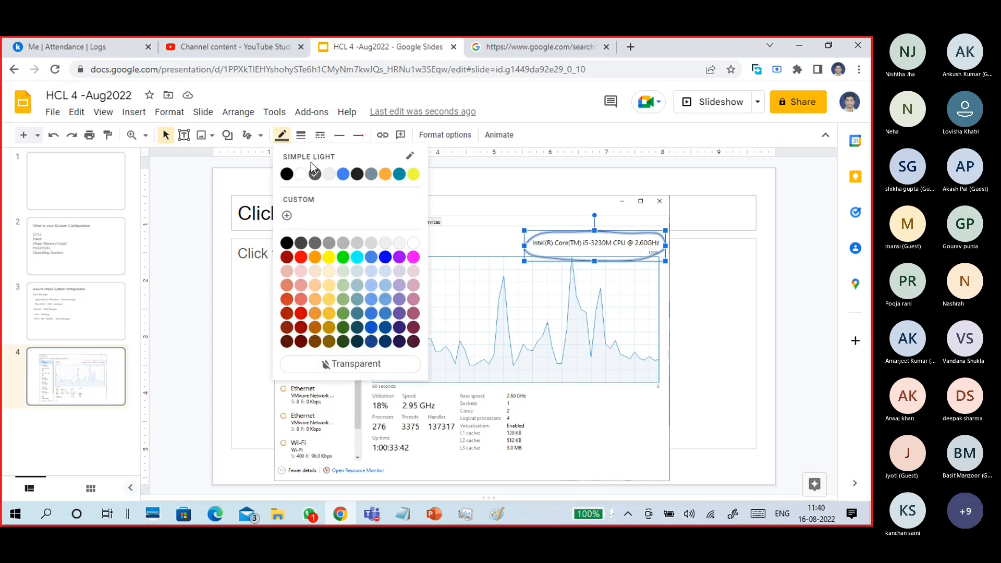
click(343, 174)
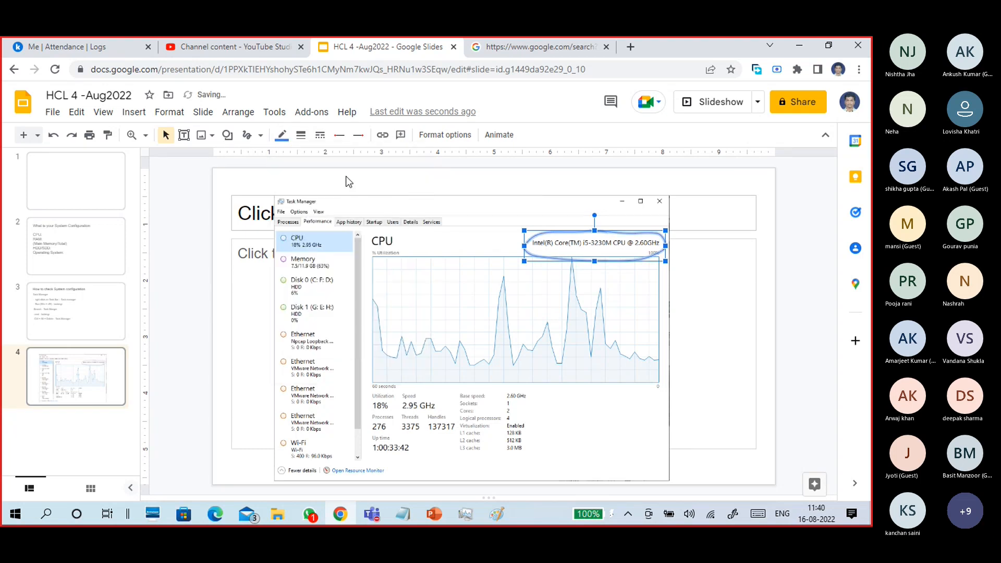
click(817, 290)
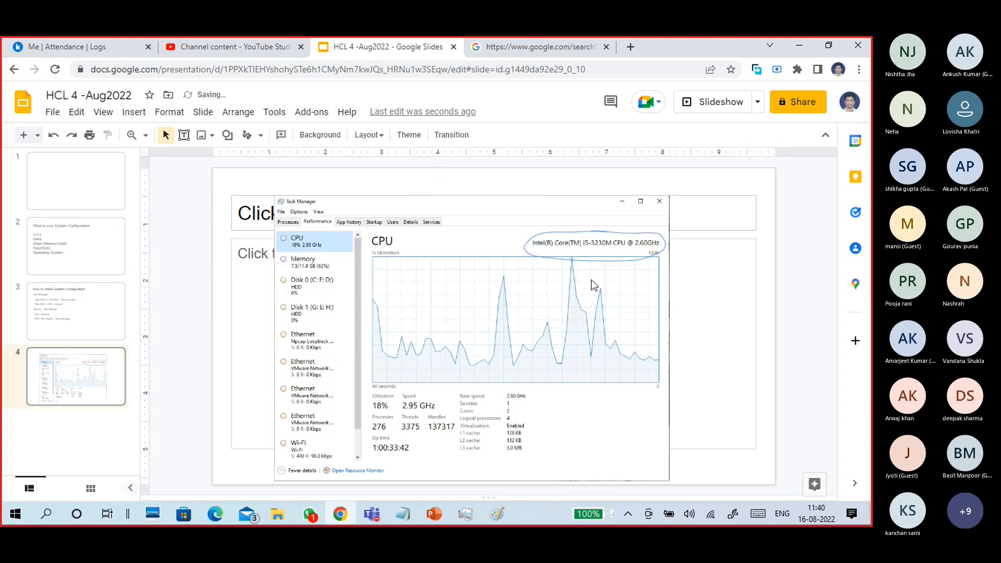
- Recolor the loop around the processor name purple
click(553, 261)
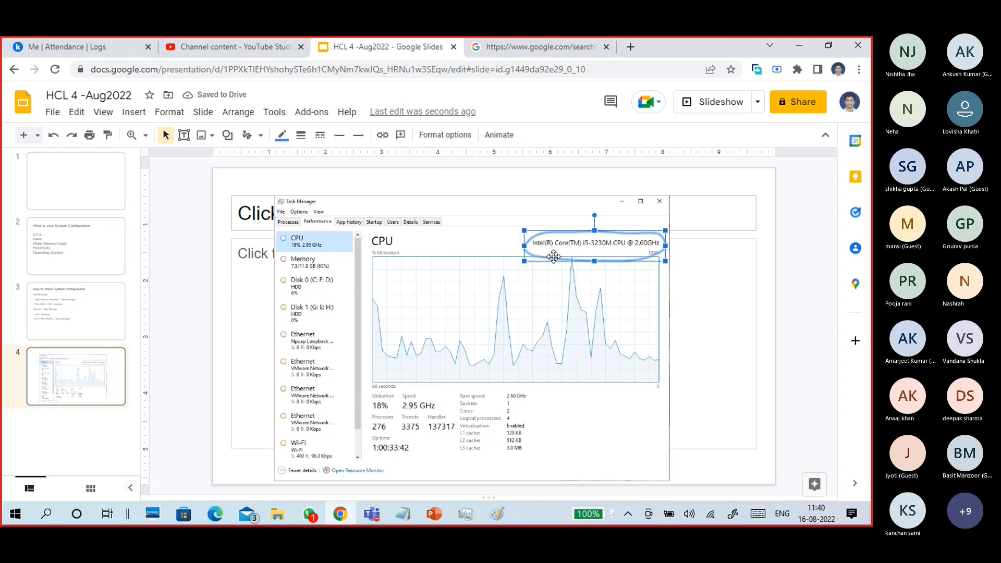
click(281, 136)
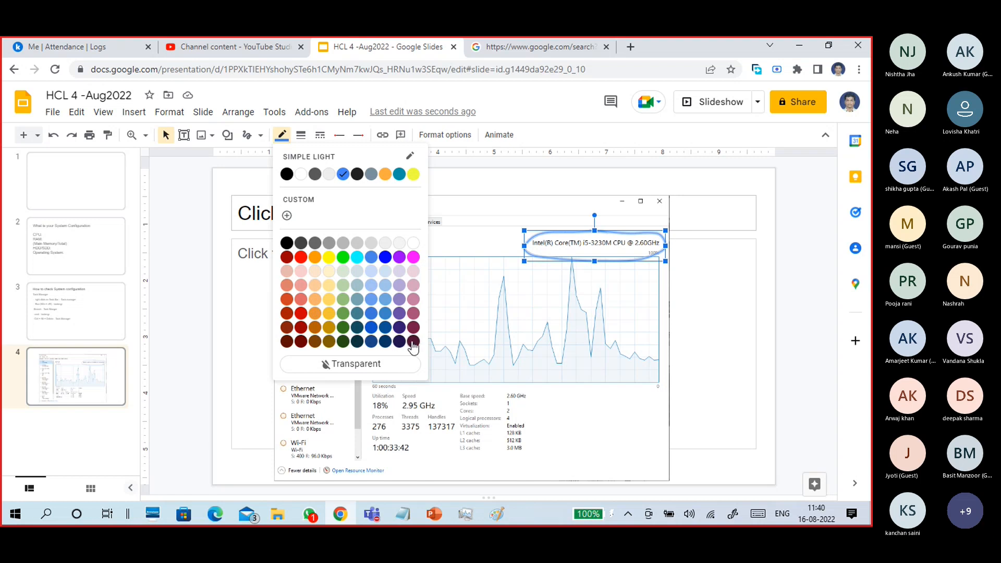
click(400, 258)
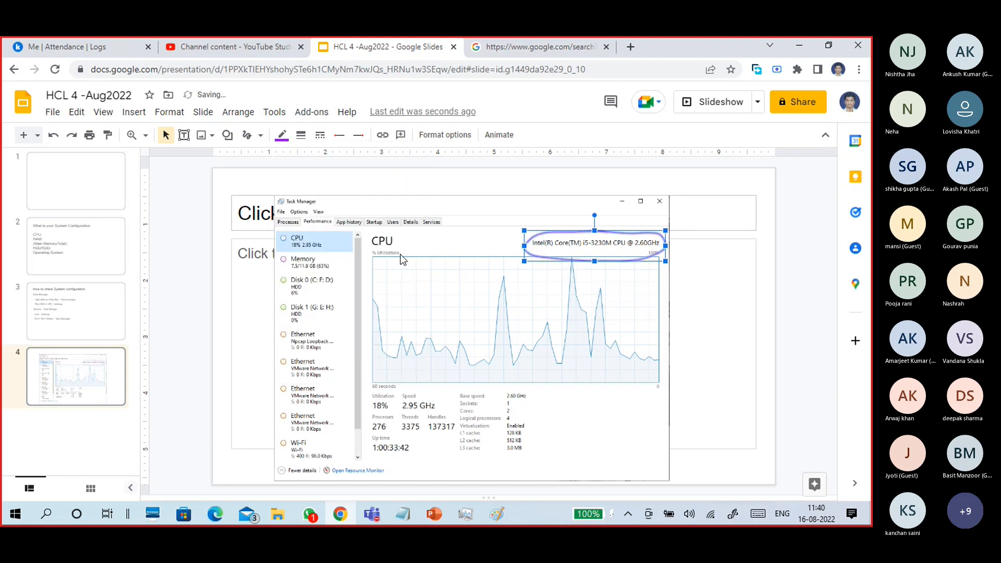
click(778, 312)
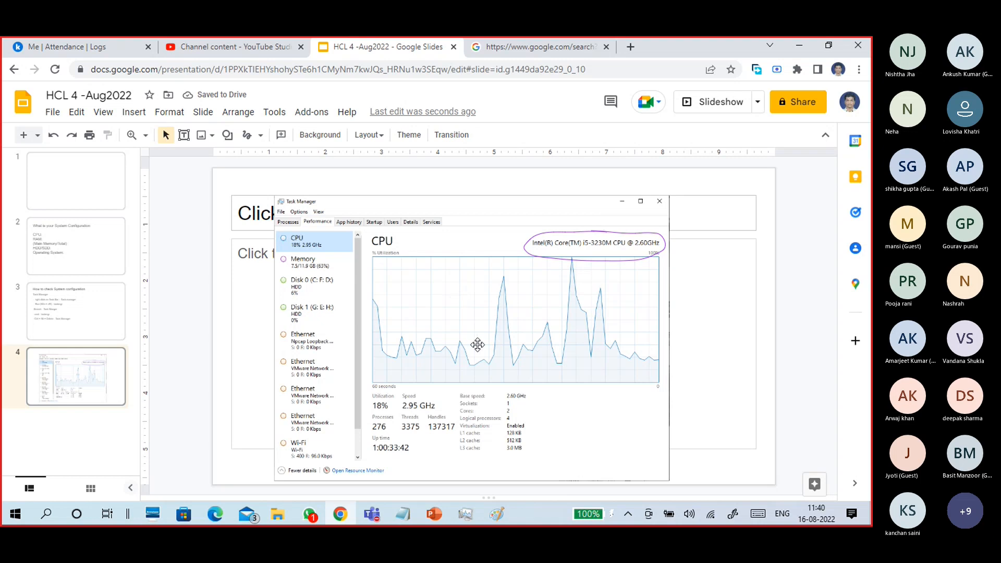
- Scribble small tick marks beside the Virtualization and L3 cache values on the screenshot
click(259, 136)
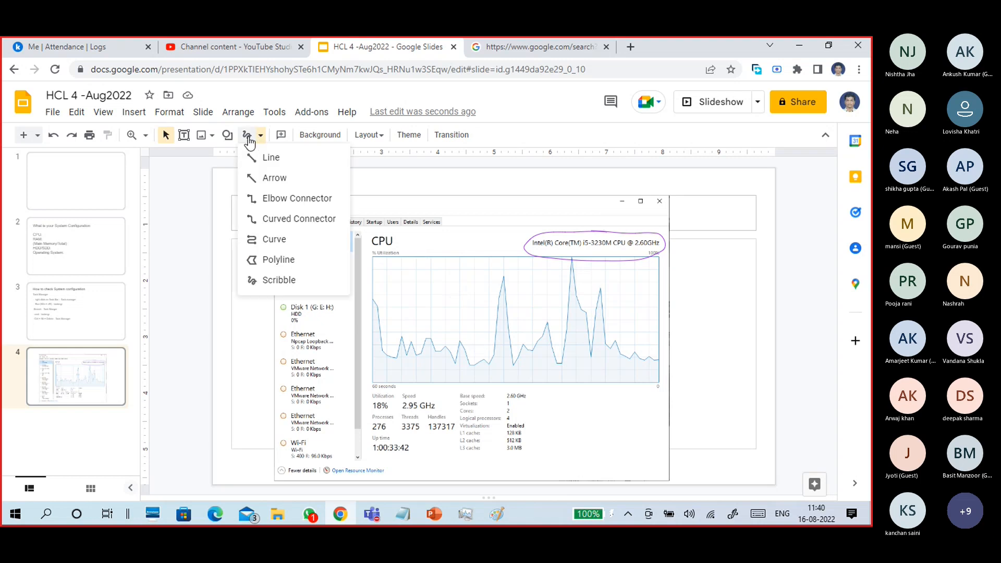
click(246, 135)
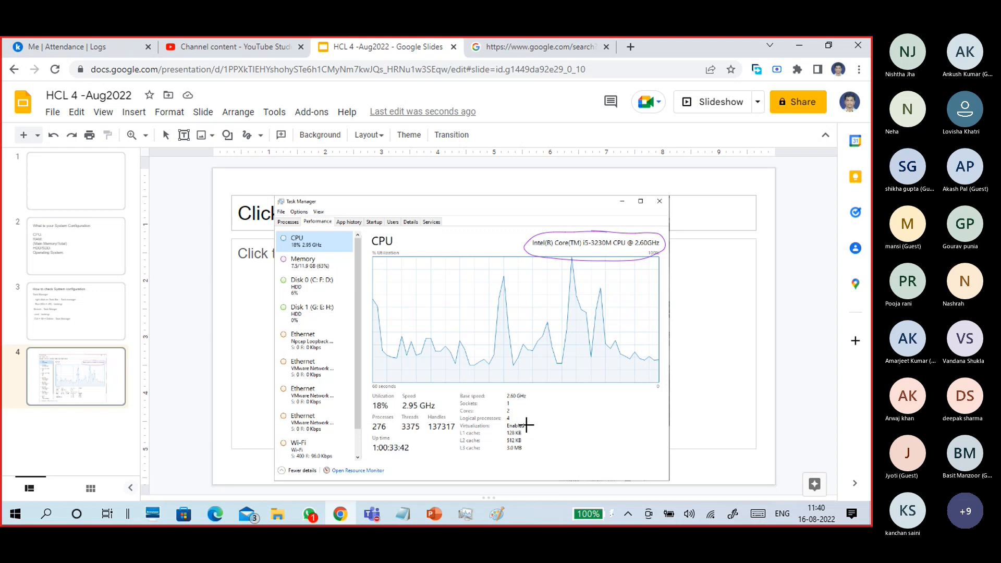
drag(527, 424, 539, 423)
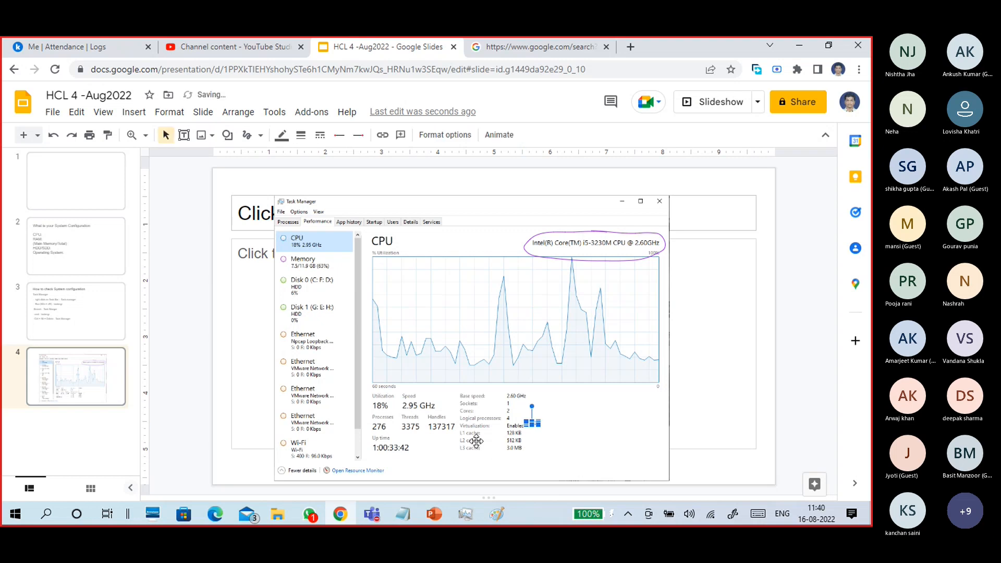
click(534, 460)
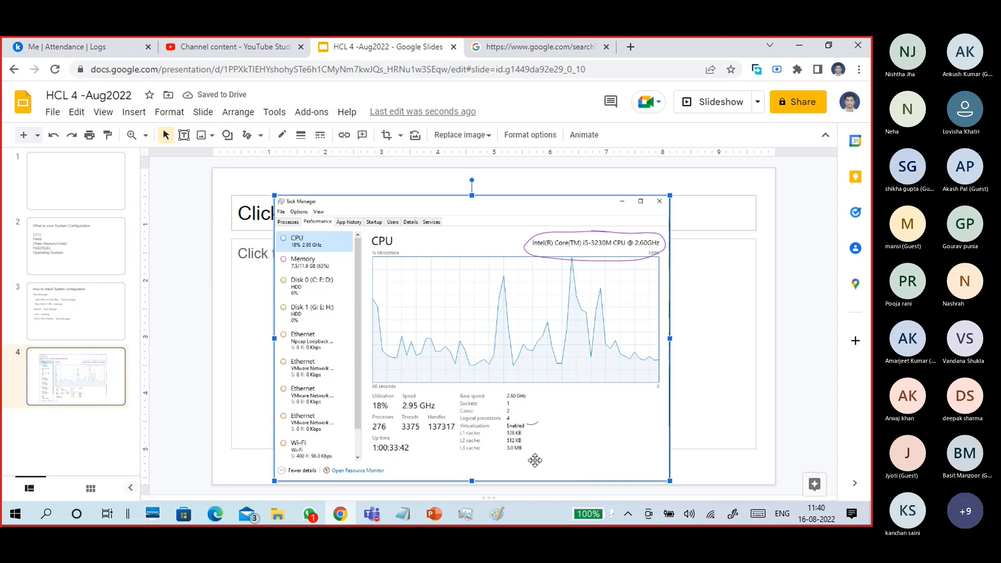
click(247, 135)
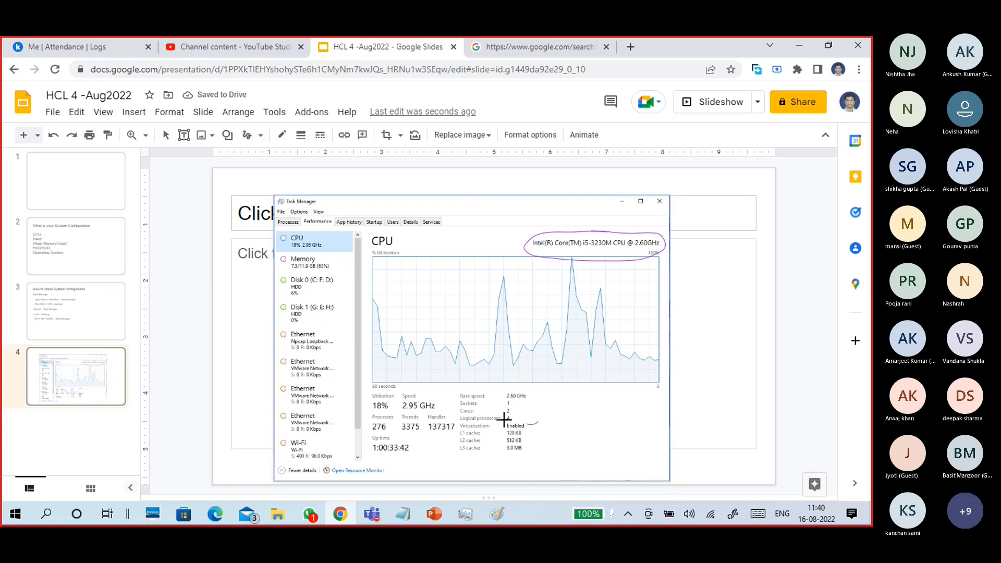
drag(534, 448, 535, 430)
click(764, 301)
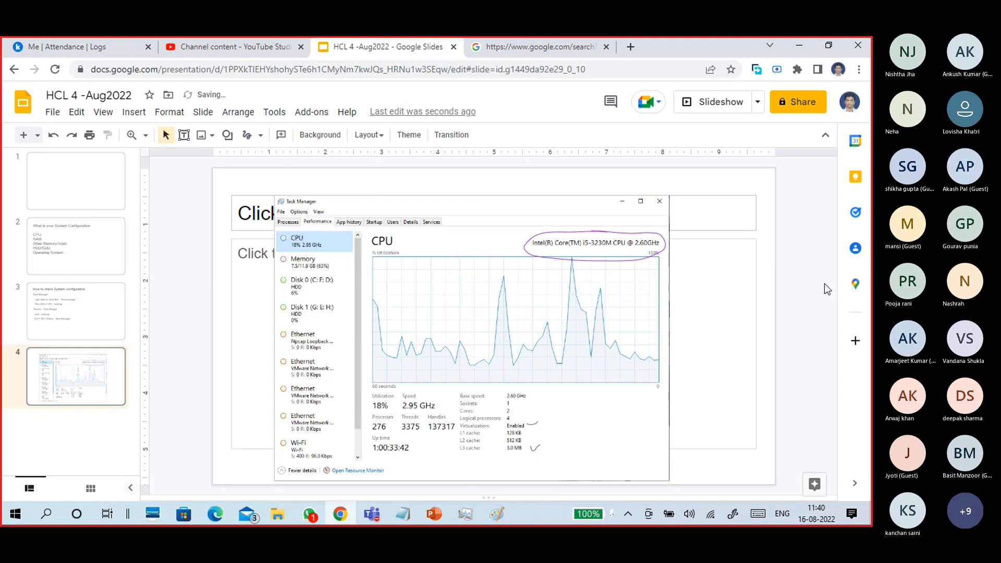
- Collapse the presentation's menu area, then enlarge the Task Manager screenshot and reposition it to fill most of slide 4's height
click(827, 137)
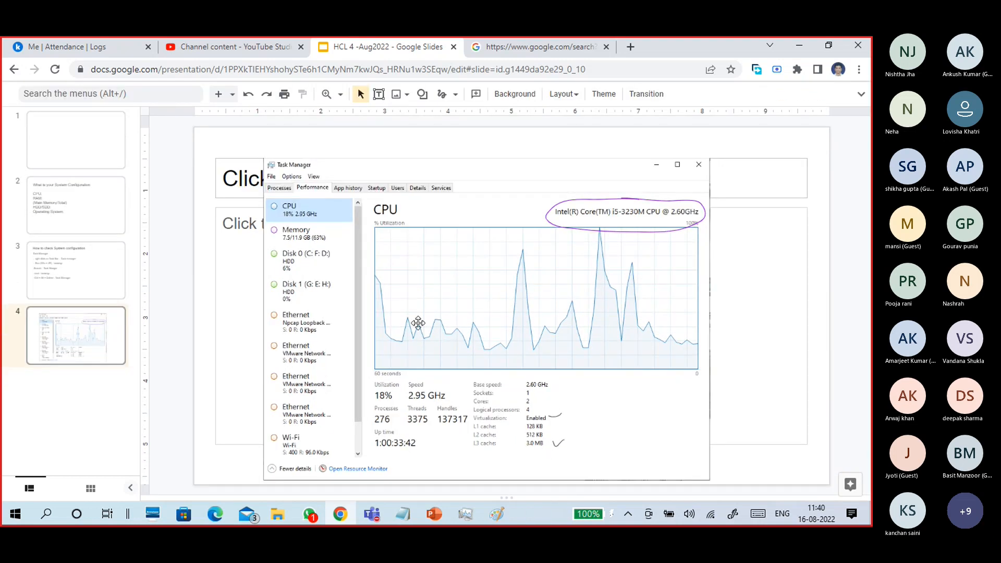
click(363, 256)
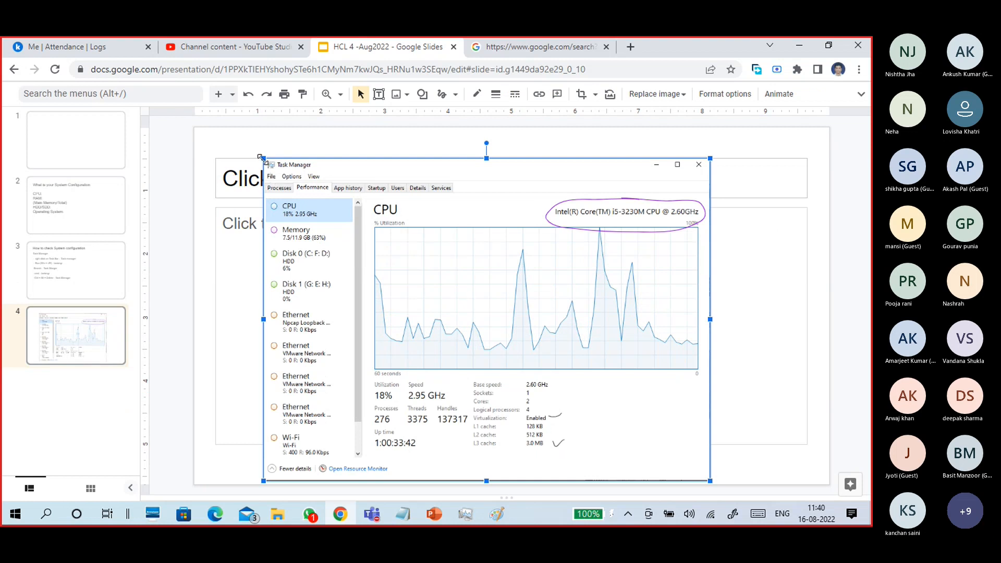
drag(260, 157, 212, 141)
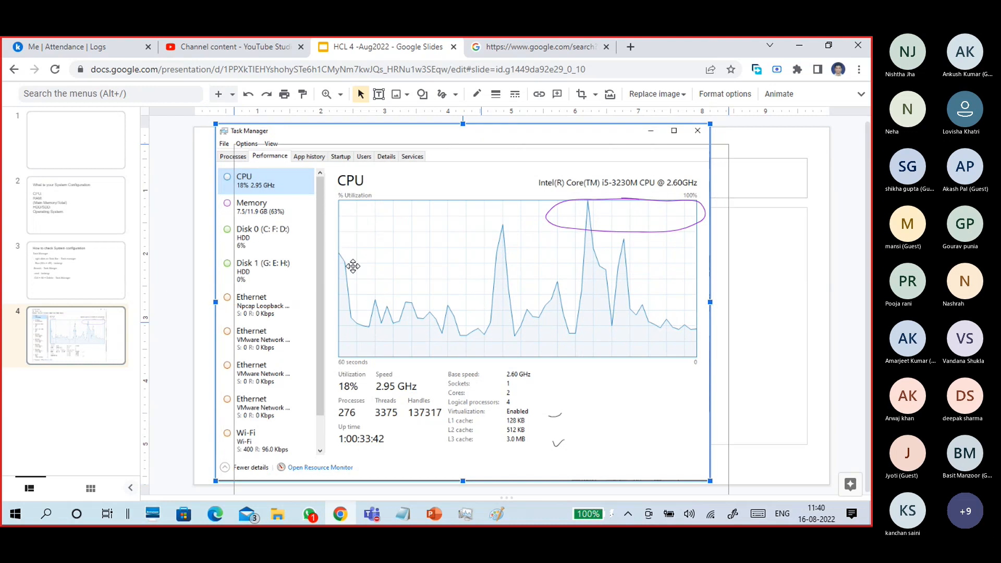
drag(338, 260, 353, 276)
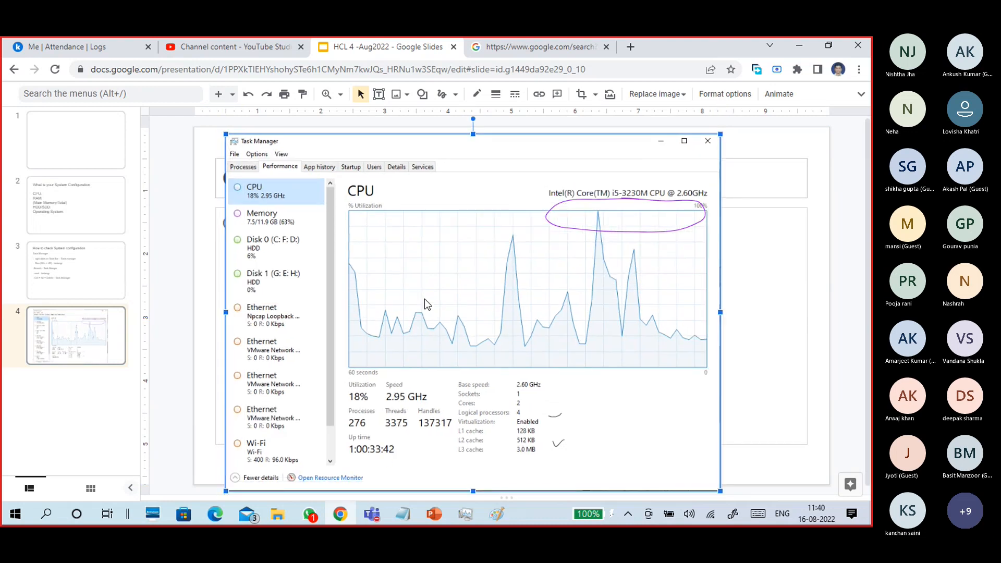
drag(425, 300, 426, 293)
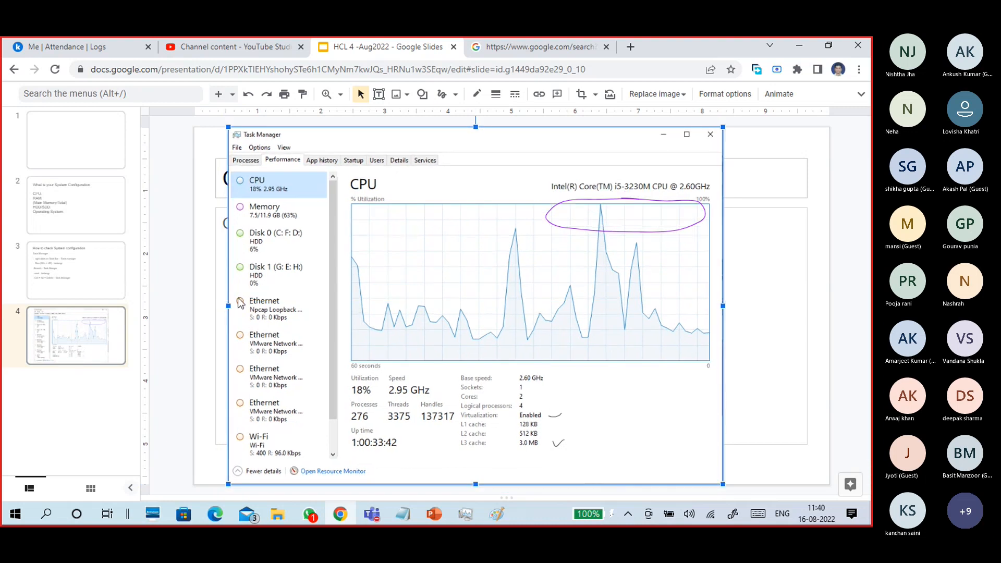
click(174, 234)
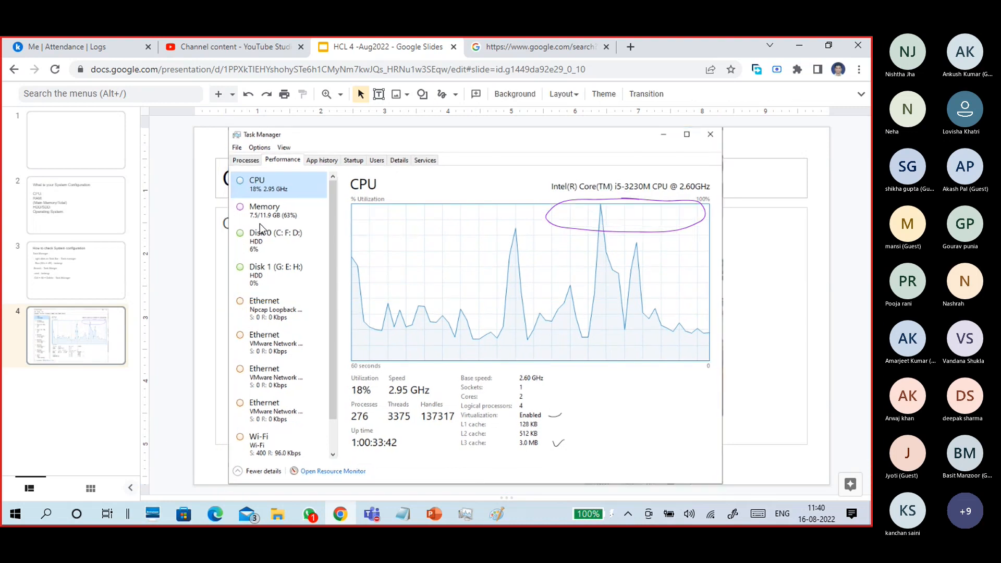
- Underline the Memory usage figure on the screenshot with a Scribble stroke and add a new slide after slide 4
click(442, 95)
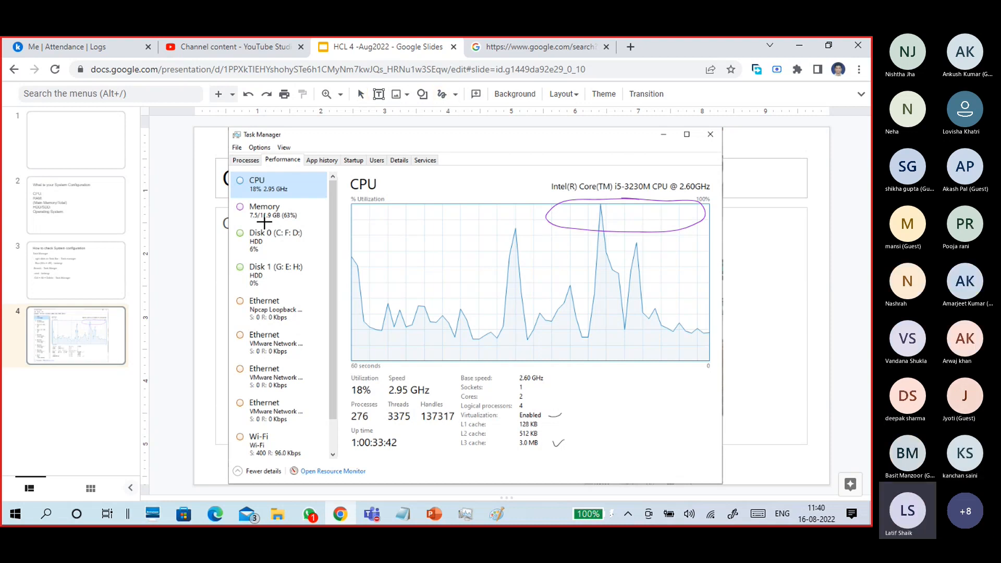
drag(264, 222, 265, 207)
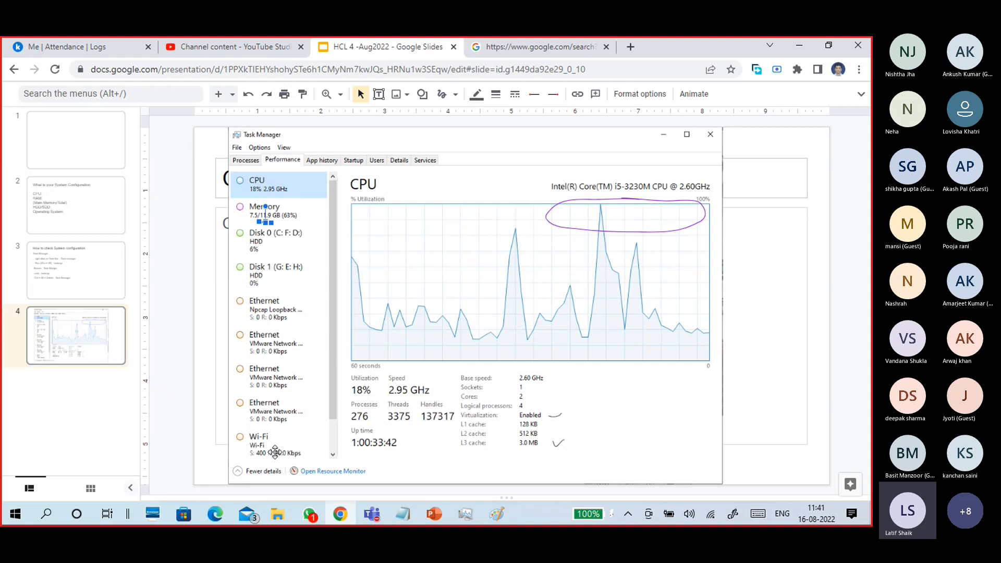
click(106, 398)
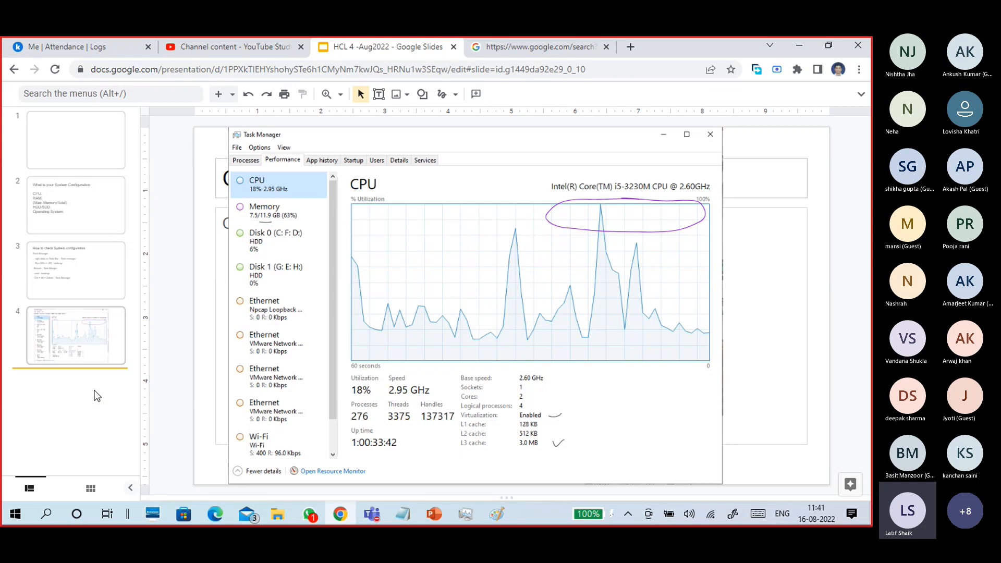
right_click(109, 391)
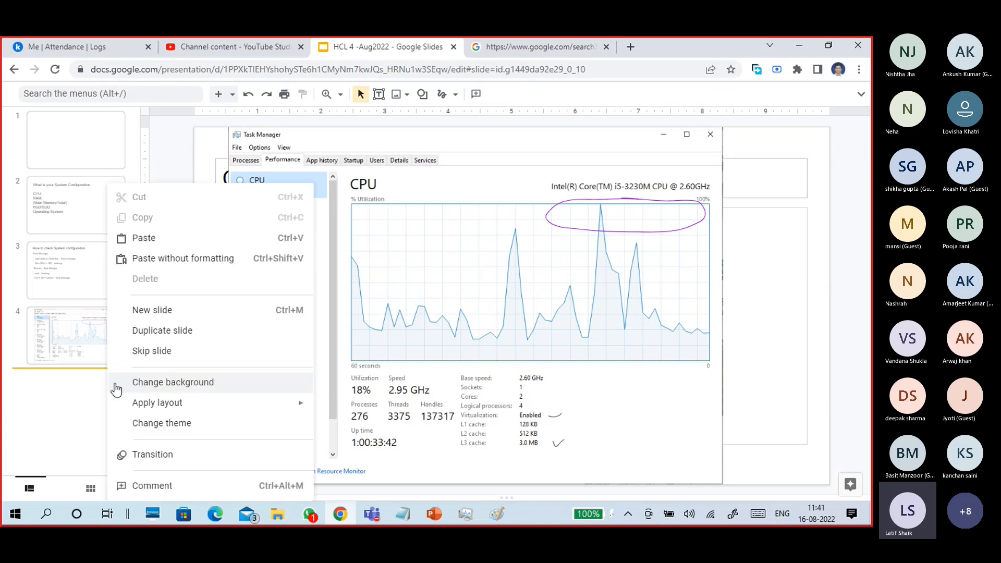
click(164, 315)
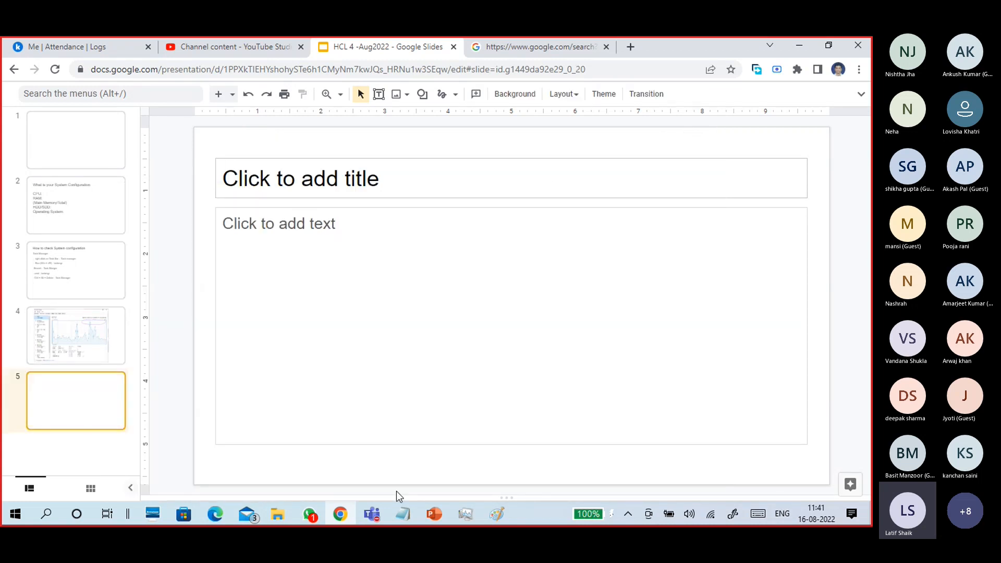
- Switch to Task Manager's Memory performance view and minimize the Chrome and PowerPoint windows behind it
click(469, 514)
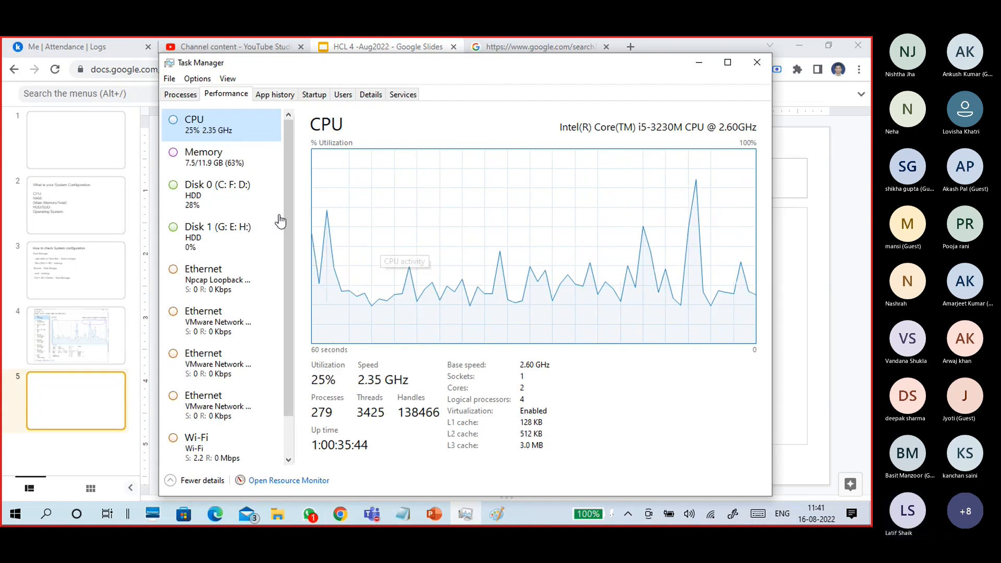
click(194, 156)
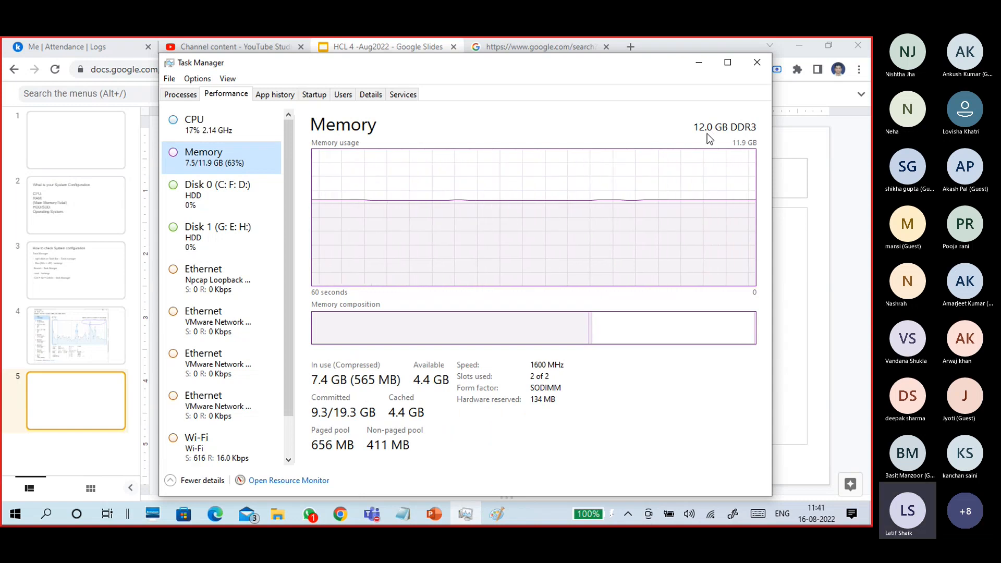
click(555, 45)
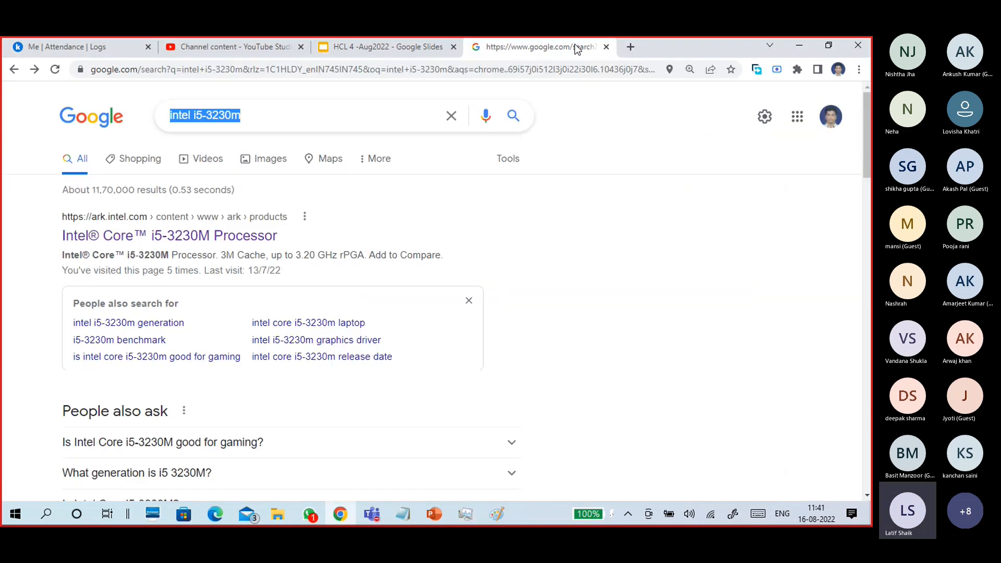
click(393, 48)
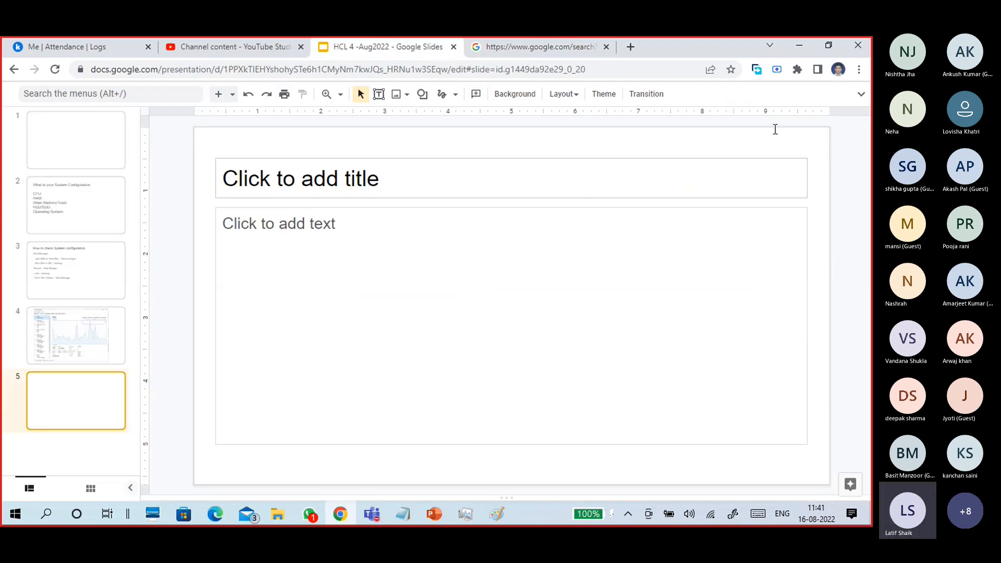
click(798, 45)
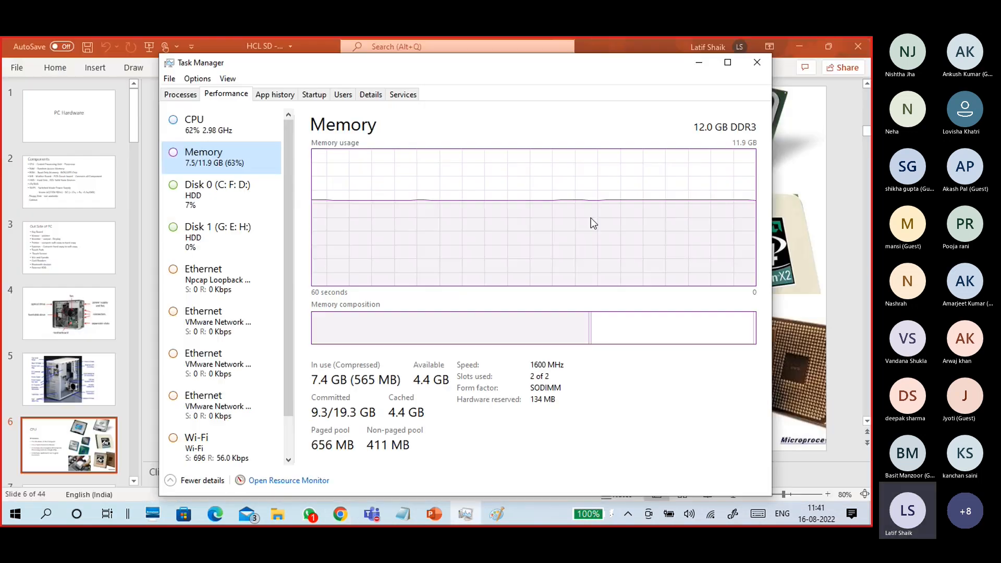
click(807, 40)
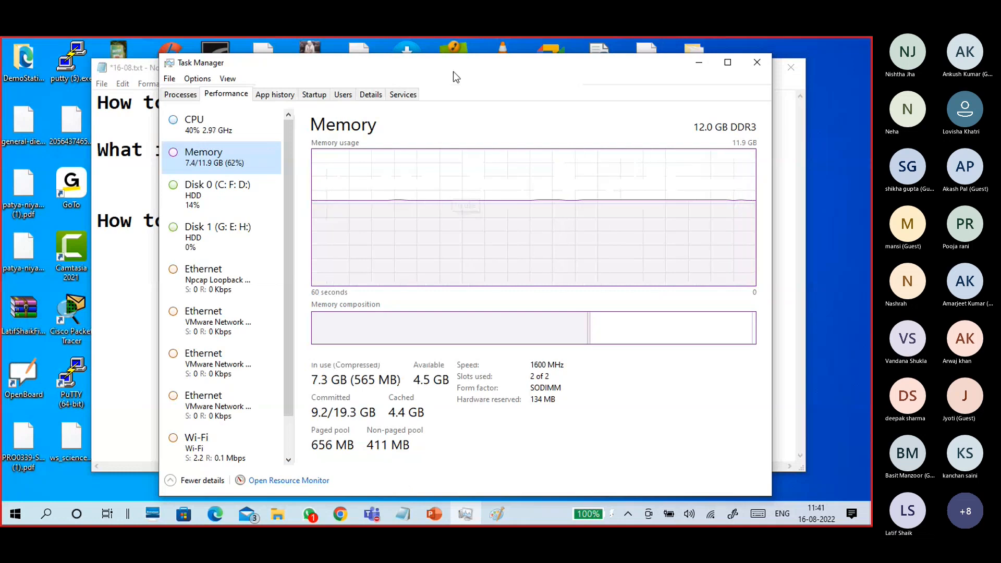
drag(452, 68, 458, 59)
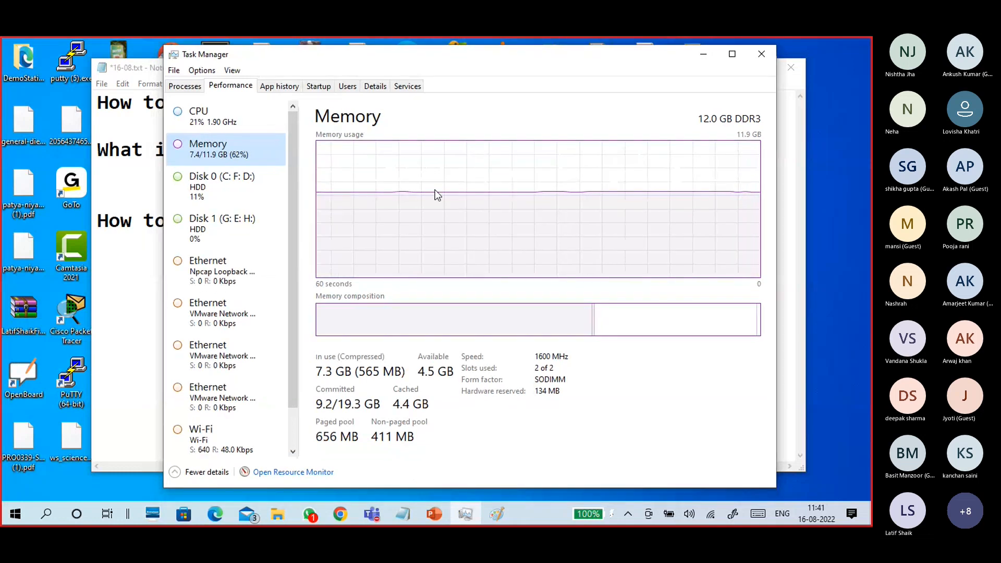
- Capture the screen with Task Manager's Memory view in front and paste the screenshot onto the empty slide 5
click(340, 514)
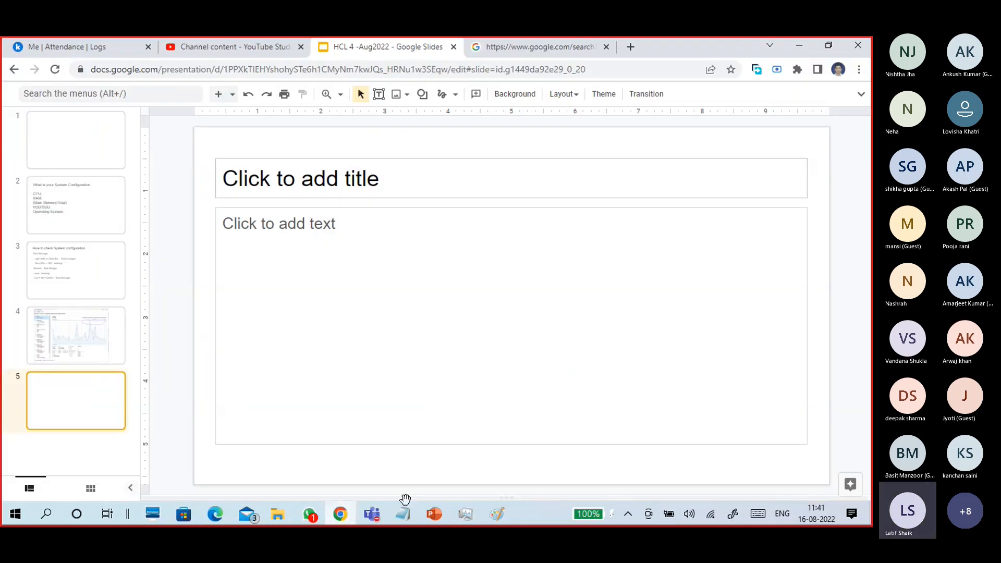
key(alt+Tab)
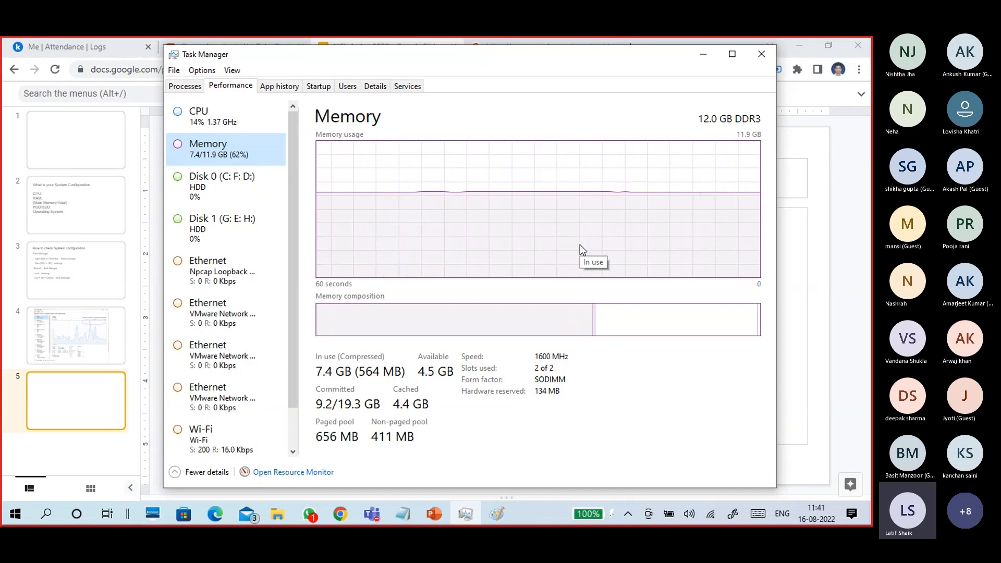
drag(467, 60, 464, 64)
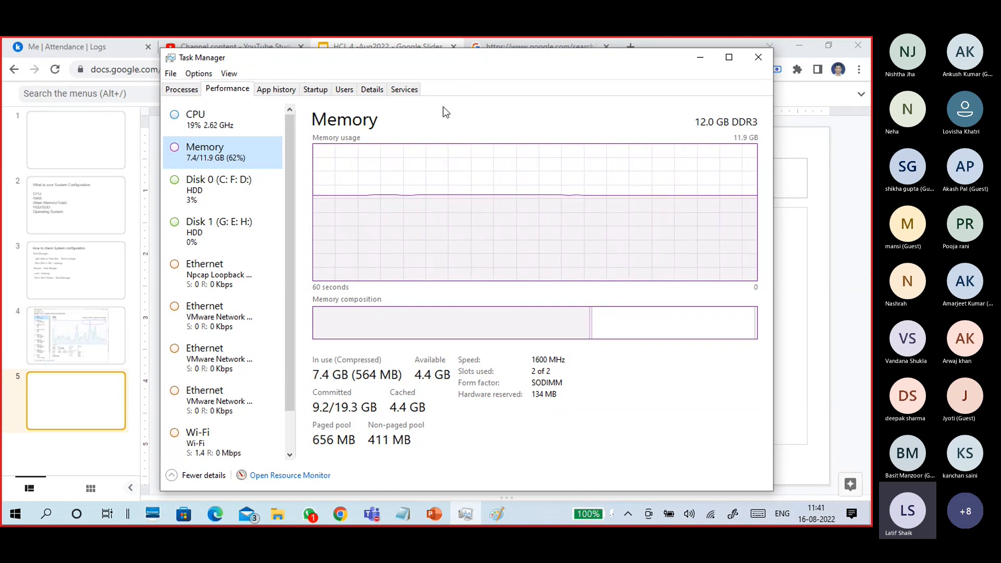
click(76, 408)
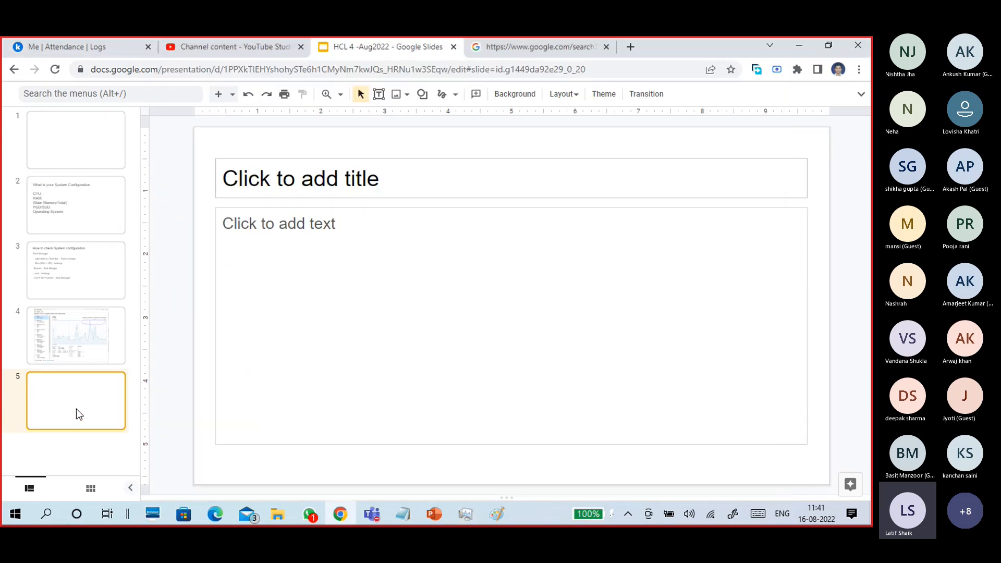
click(200, 354)
key(ctrl+v)
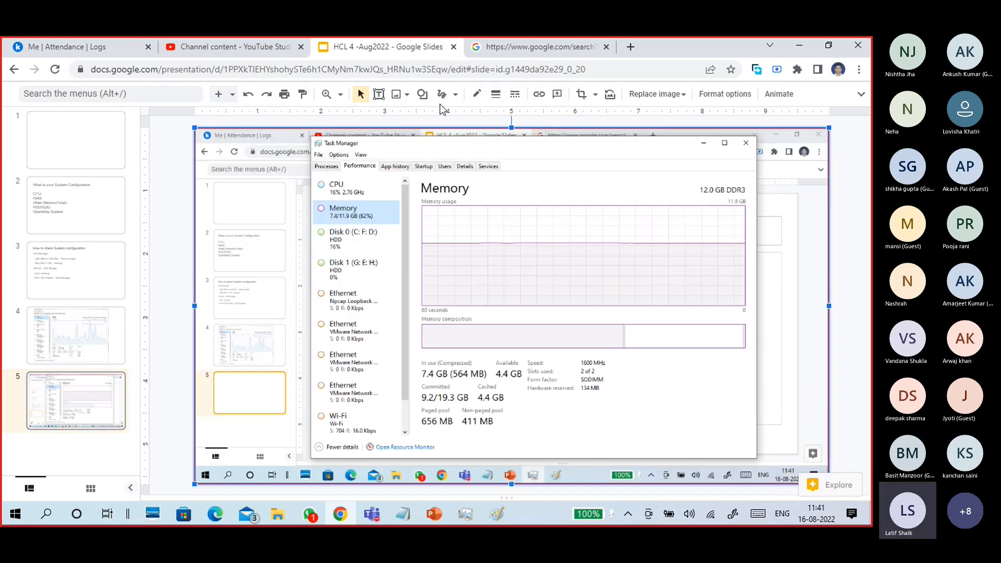
- Crop the top, bottom and left edges of slide 5's screenshot to the borders of the Task Manager window
click(582, 95)
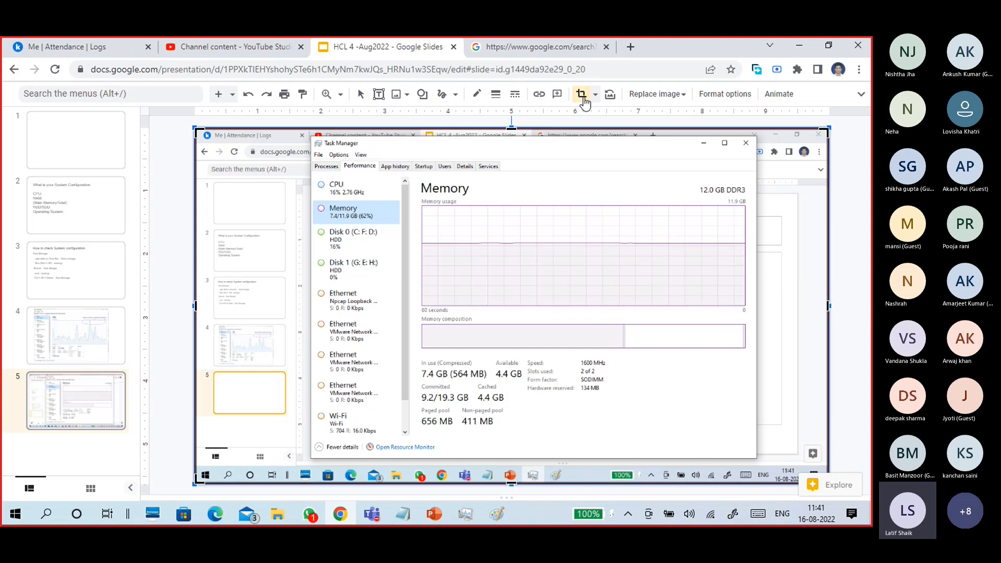
drag(512, 130, 512, 138)
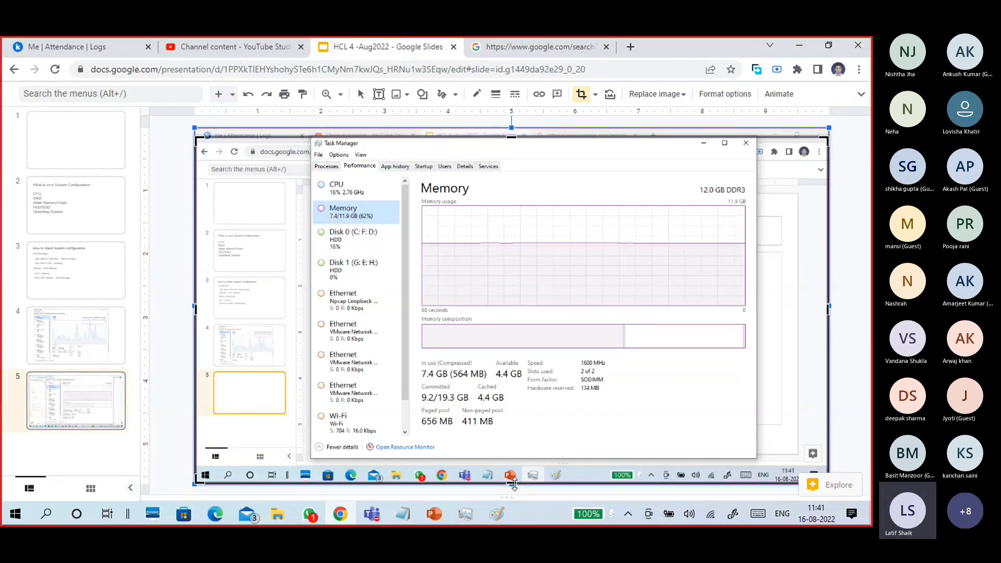
drag(511, 482, 510, 458)
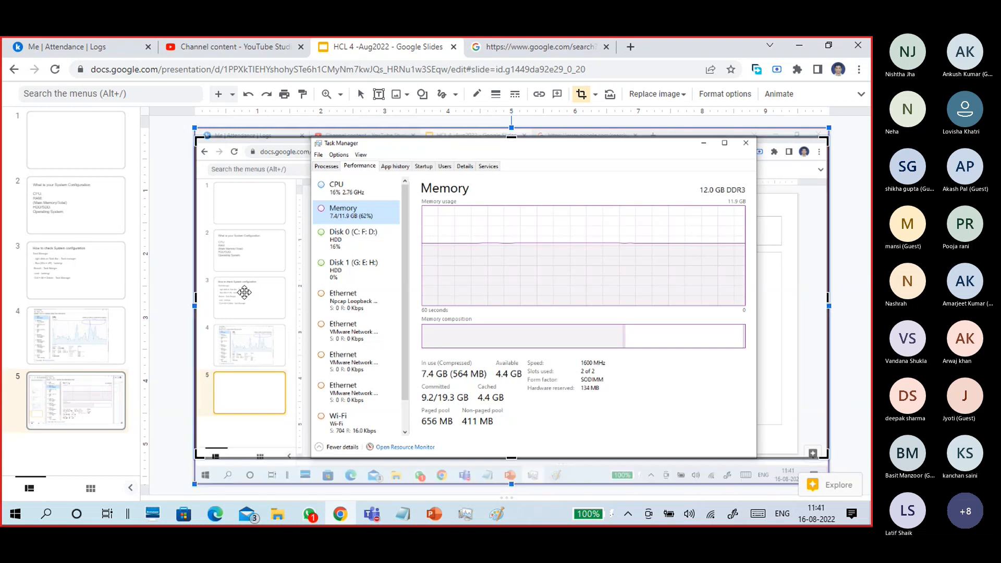
drag(202, 301, 311, 301)
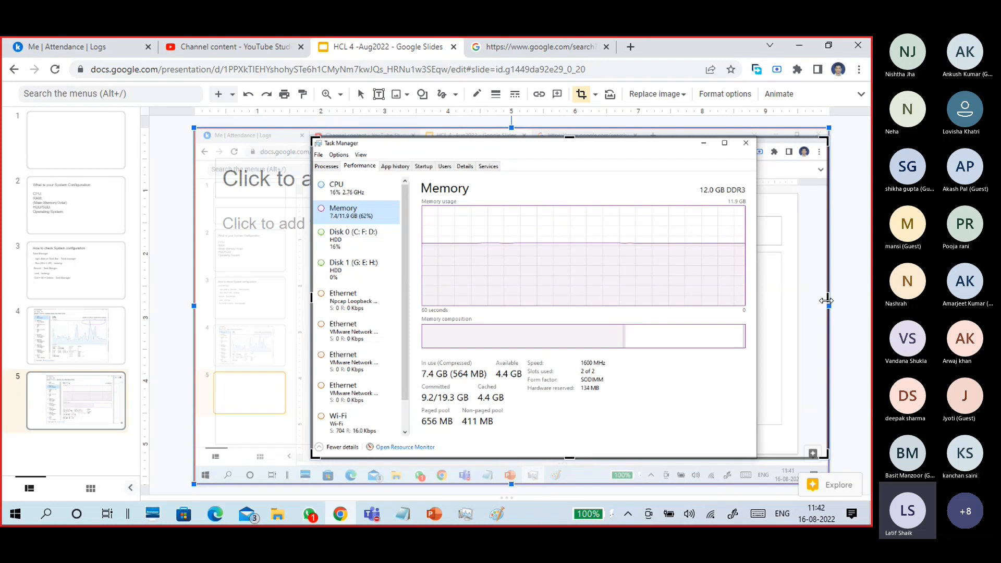
drag(828, 298, 757, 303)
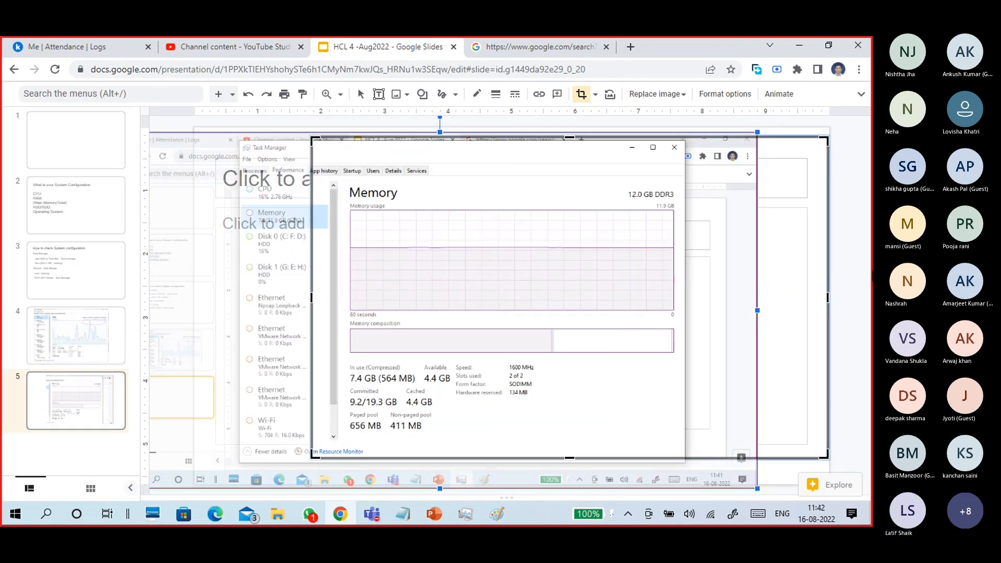
click(858, 260)
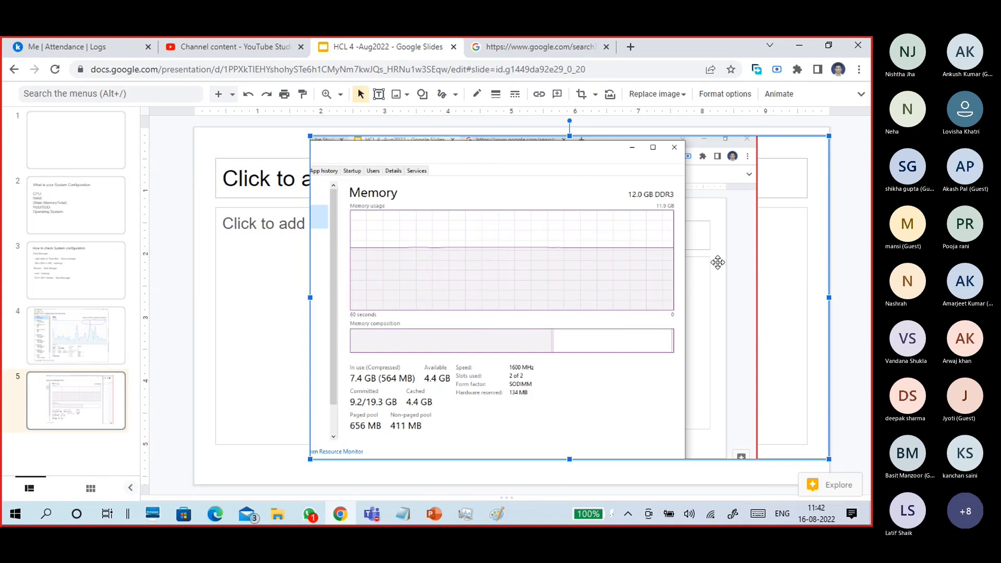
double_click(681, 280)
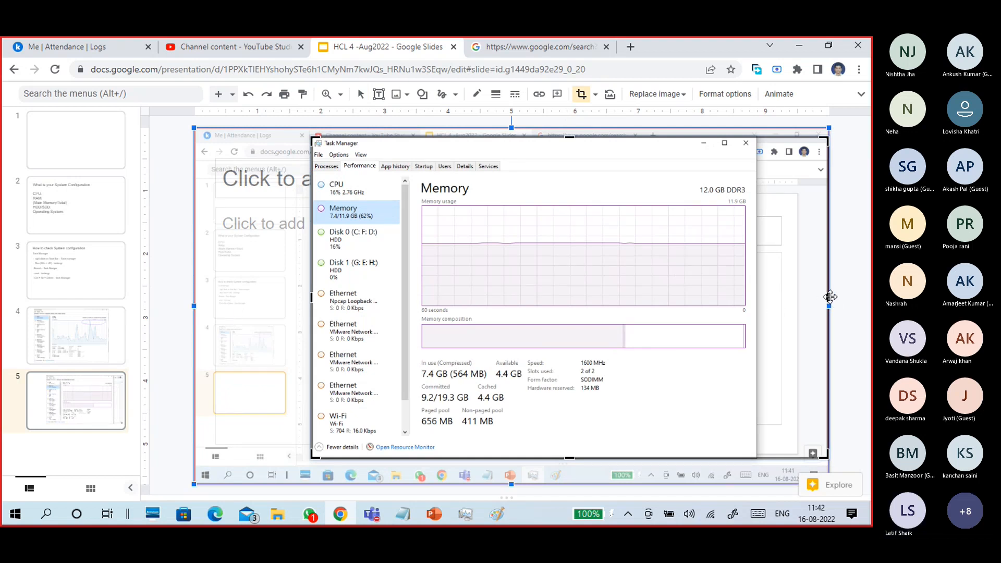
- Crop the screenshot's right edge to the Task Manager window, then reposition and enlarge the picture to fill most of the slide's height
drag(829, 298, 755, 303)
click(861, 303)
mouse_move(504, 238)
mouse_down()
mouse_move(508, 254)
mouse_move(485, 273)
mouse_move(411, 254)
mouse_up()
drag(661, 458, 696, 485)
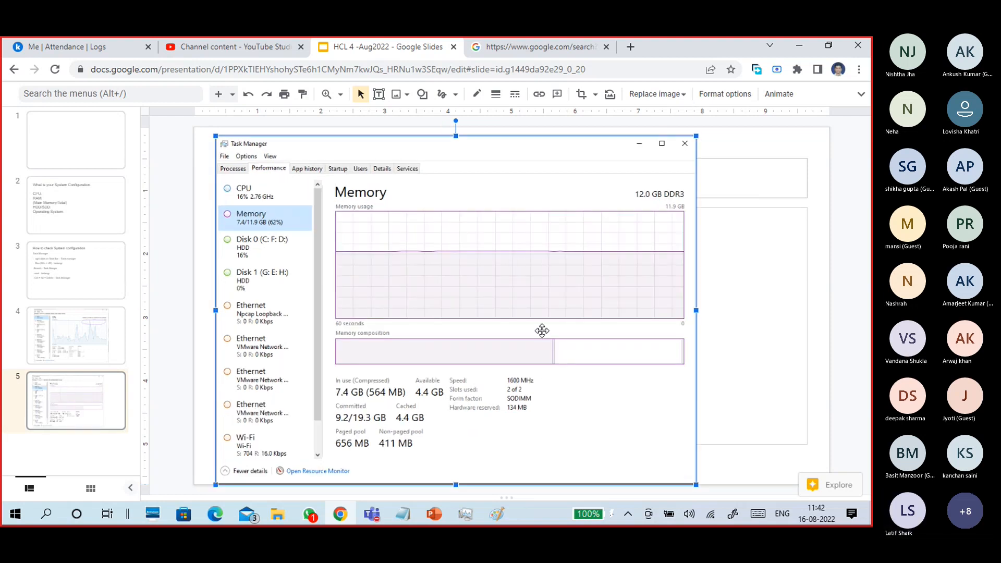
- Circle the total memory size and type and the Available memory value on the screenshot with Scribble strokes
click(440, 98)
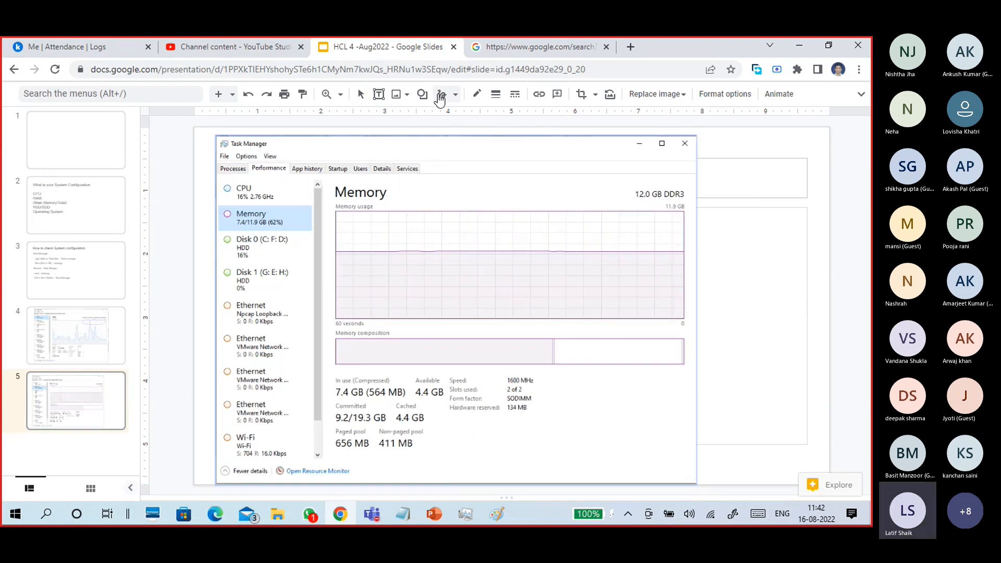
mouse_move(648, 182)
mouse_down()
mouse_move(611, 193)
mouse_move(661, 210)
mouse_move(674, 203)
mouse_move(640, 185)
mouse_up()
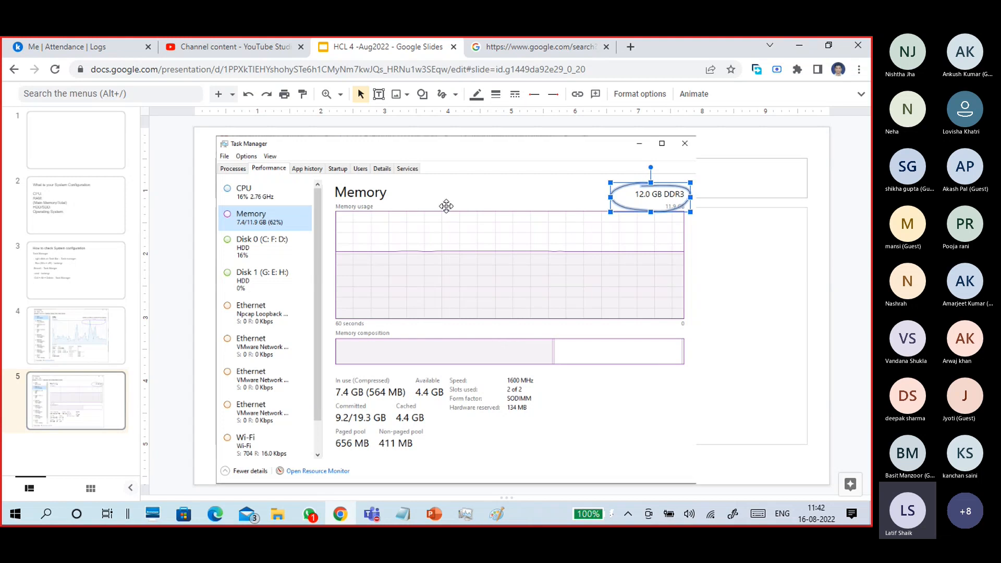
click(441, 98)
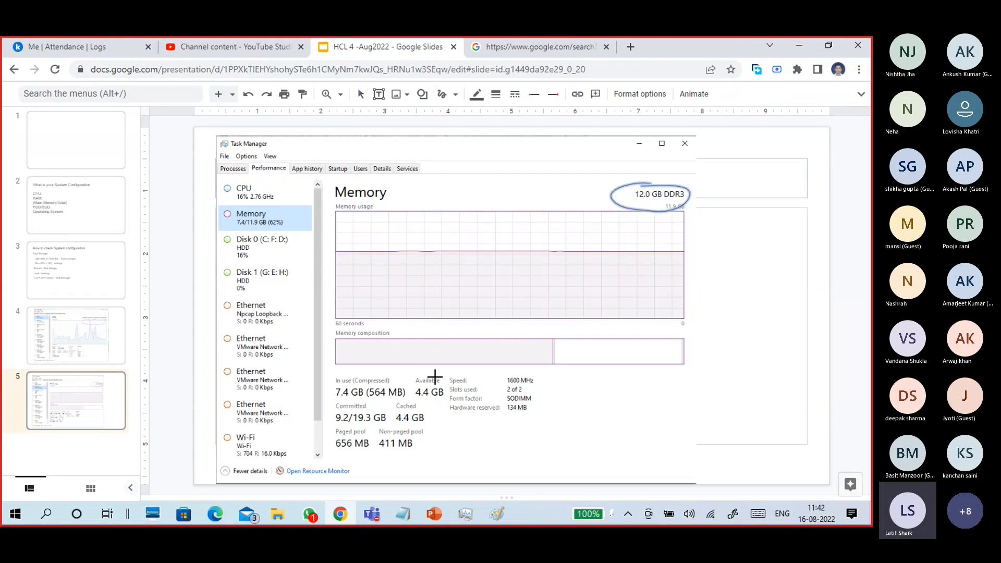
mouse_move(435, 377)
mouse_down()
mouse_move(409, 384)
mouse_move(415, 403)
mouse_move(454, 386)
mouse_move(440, 369)
mouse_move(412, 378)
mouse_up()
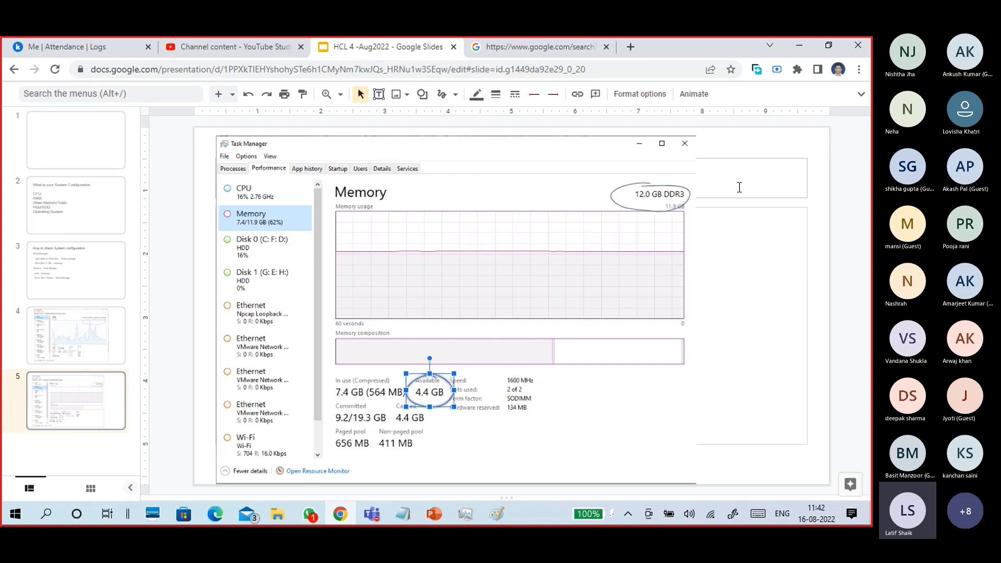
click(849, 249)
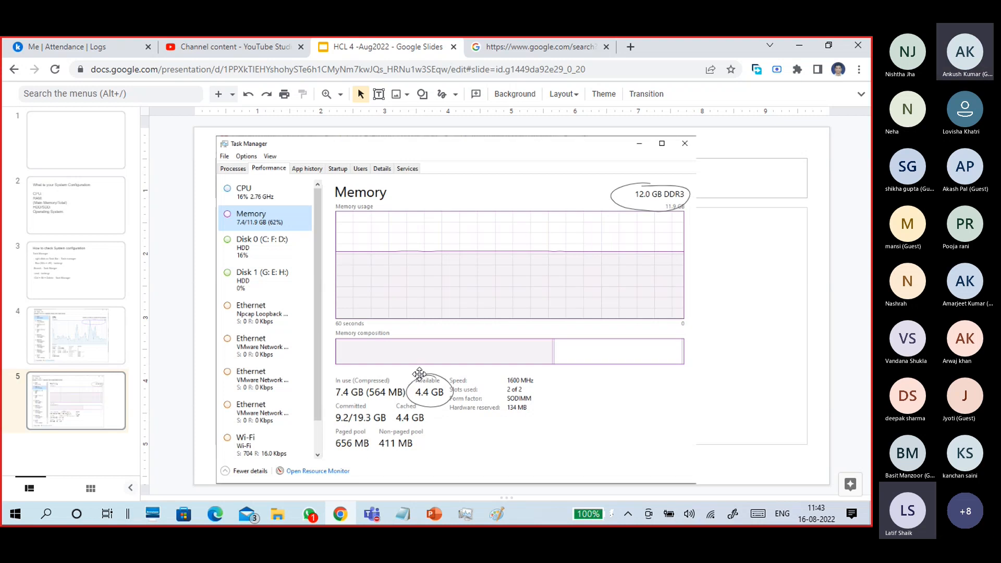
- Close Chrome's attendance, Google search and YouTube Studio tabs, keeping only the presentation, and minimize the browser
click(111, 45)
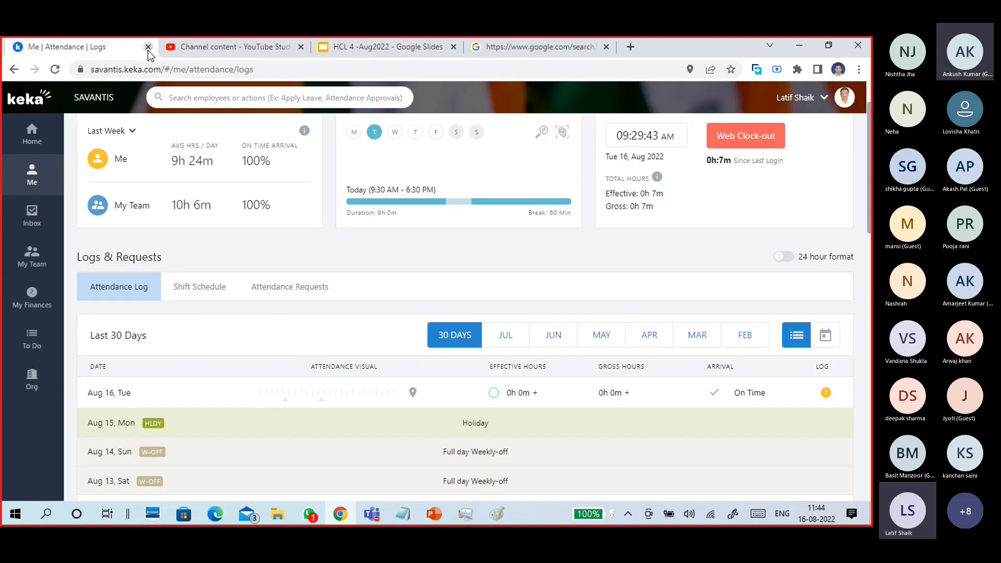
click(148, 48)
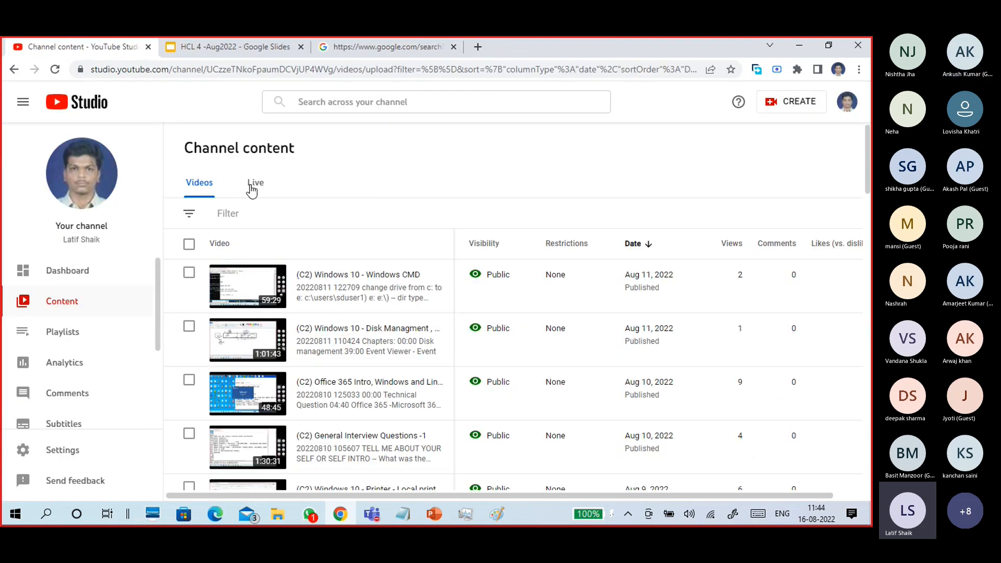
click(453, 48)
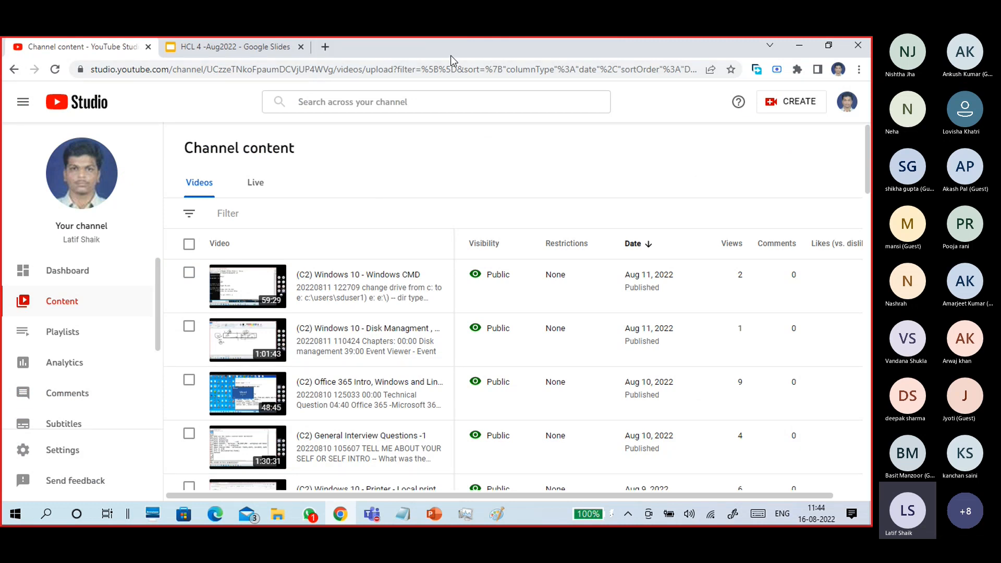
click(148, 47)
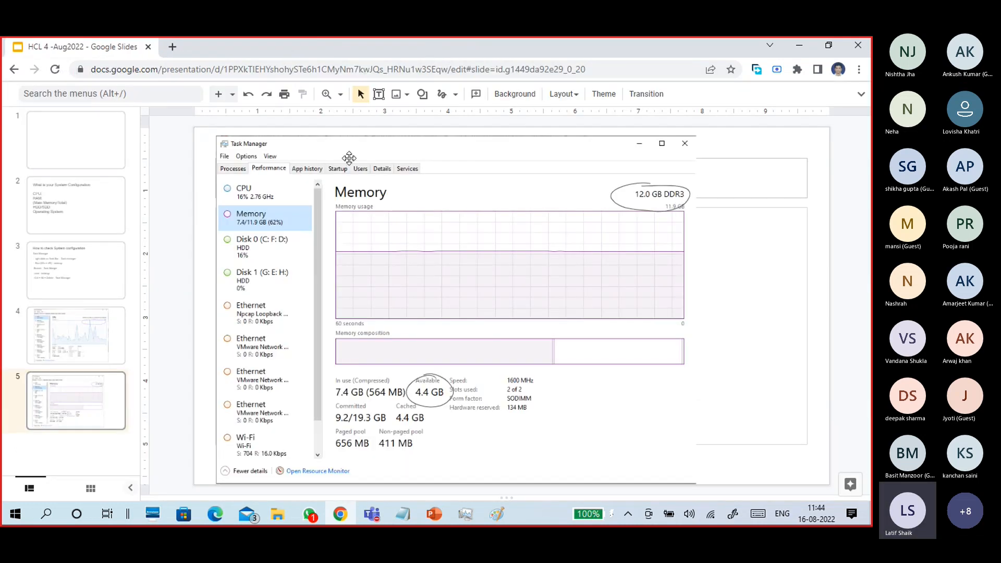
click(798, 46)
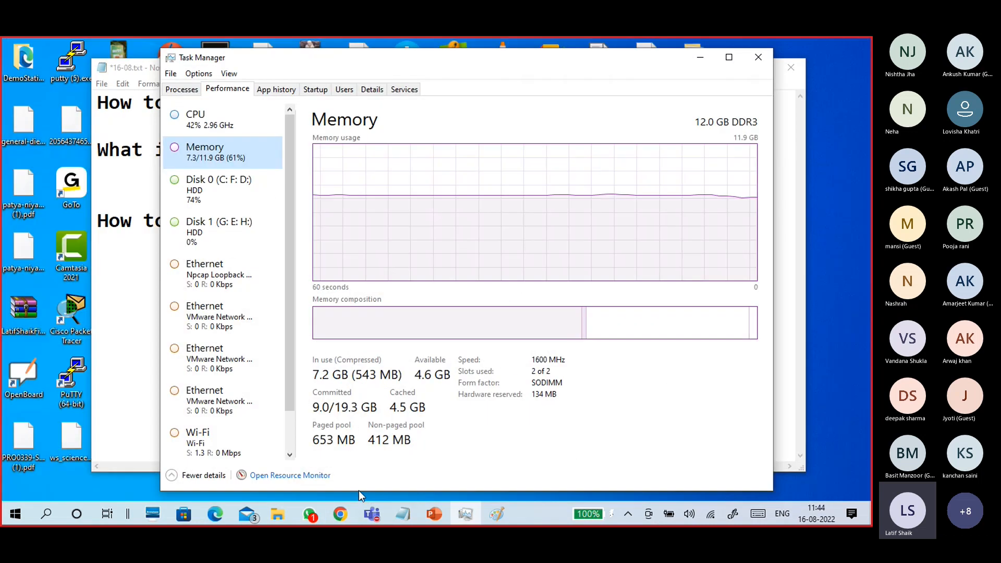
- Close the untitled Paint drawing and the PC Hardware presentation in PowerPoint
click(498, 516)
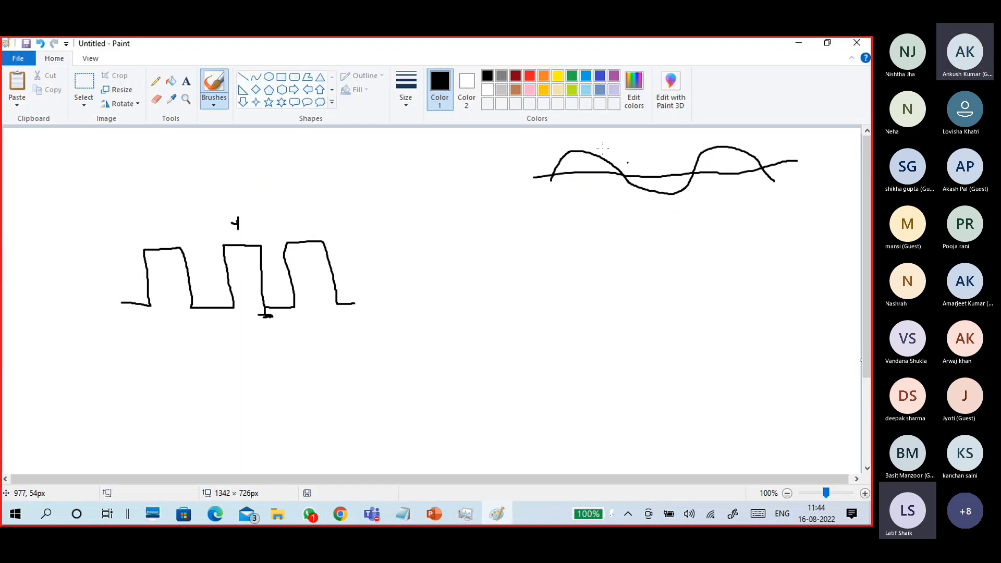
click(849, 47)
click(463, 271)
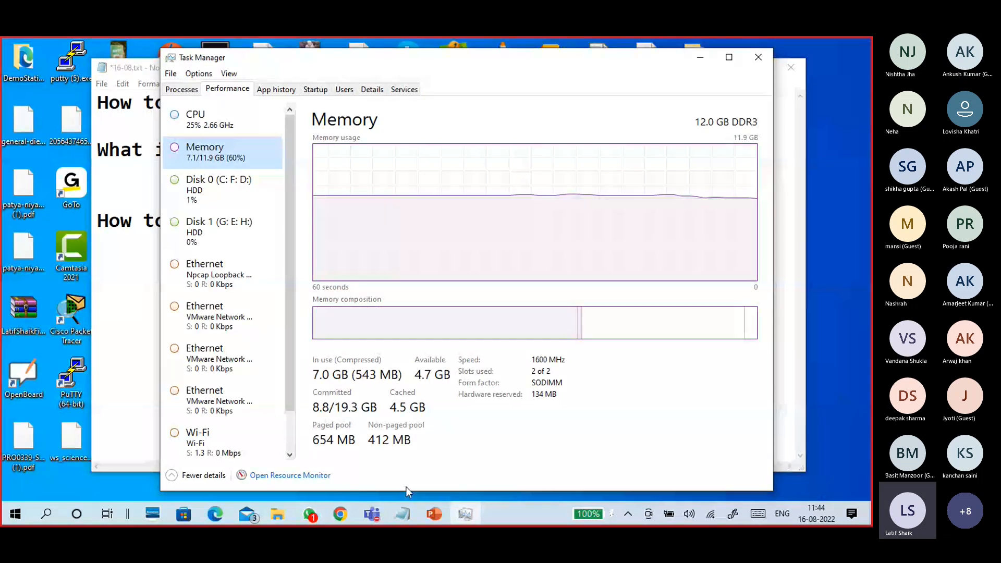
click(433, 513)
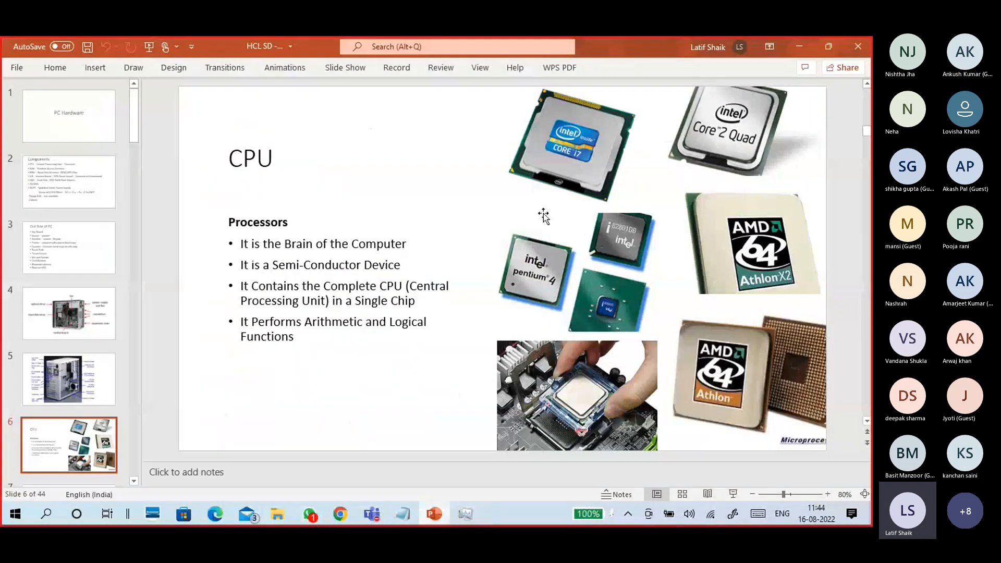
click(856, 48)
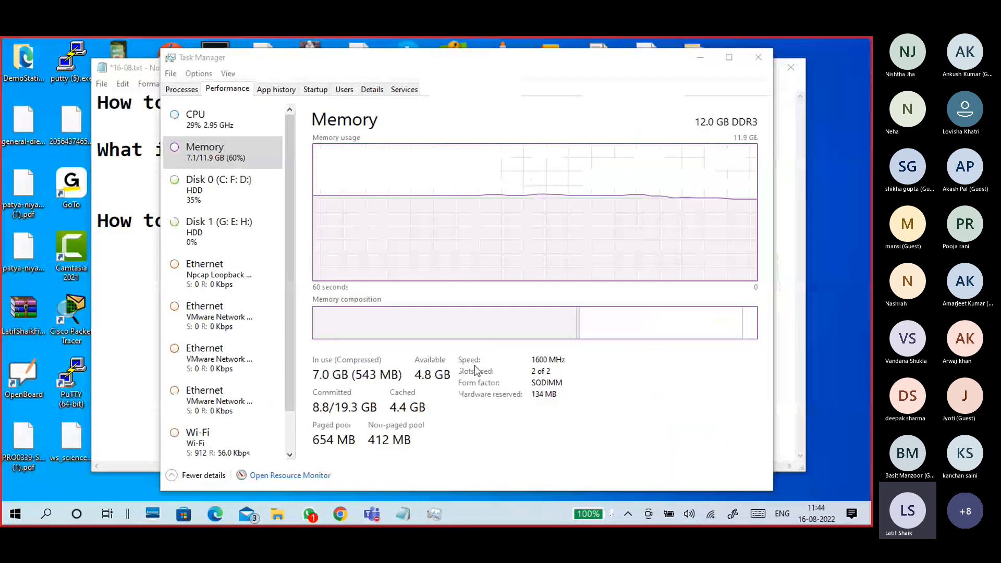
- Switch to Edge, close every tab except the HCL Batch 4 (Noidа) Aug 2022 workbook, and minimize the browser
click(214, 521)
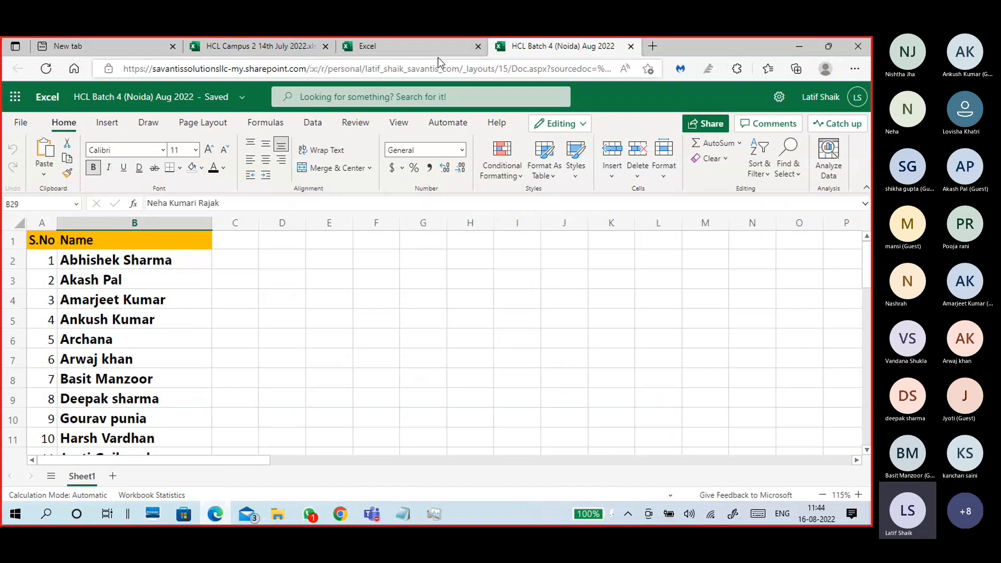
click(478, 46)
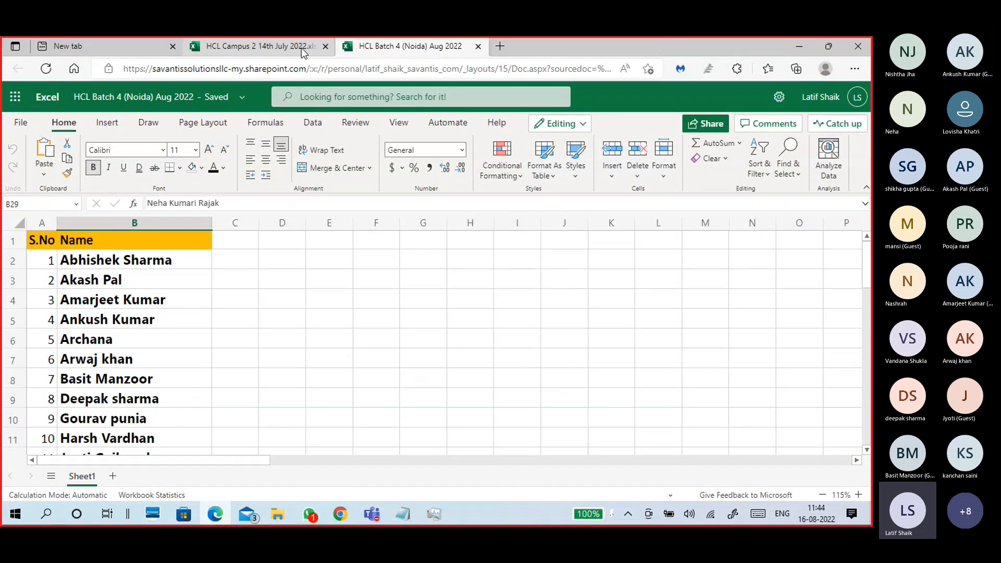
click(325, 46)
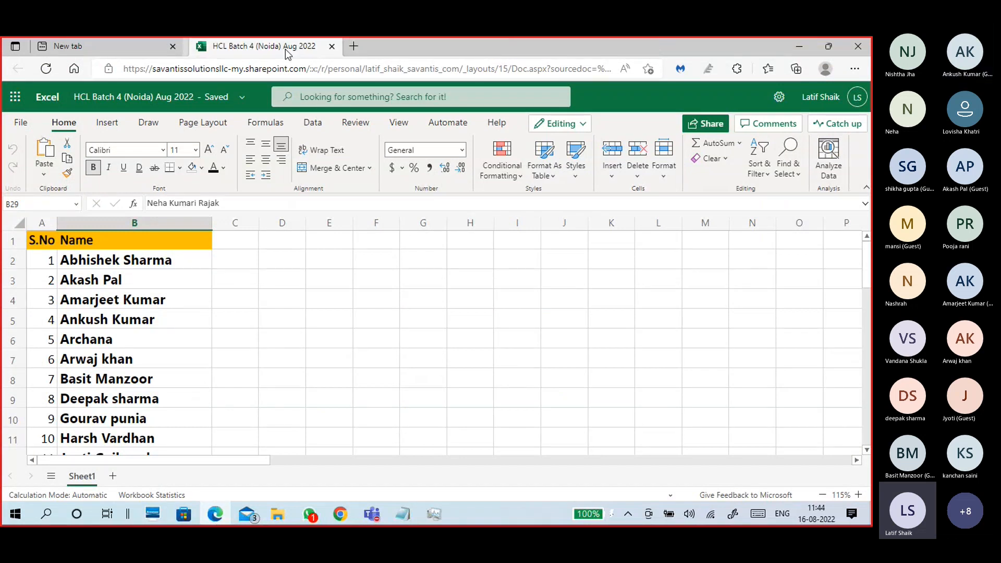
click(173, 46)
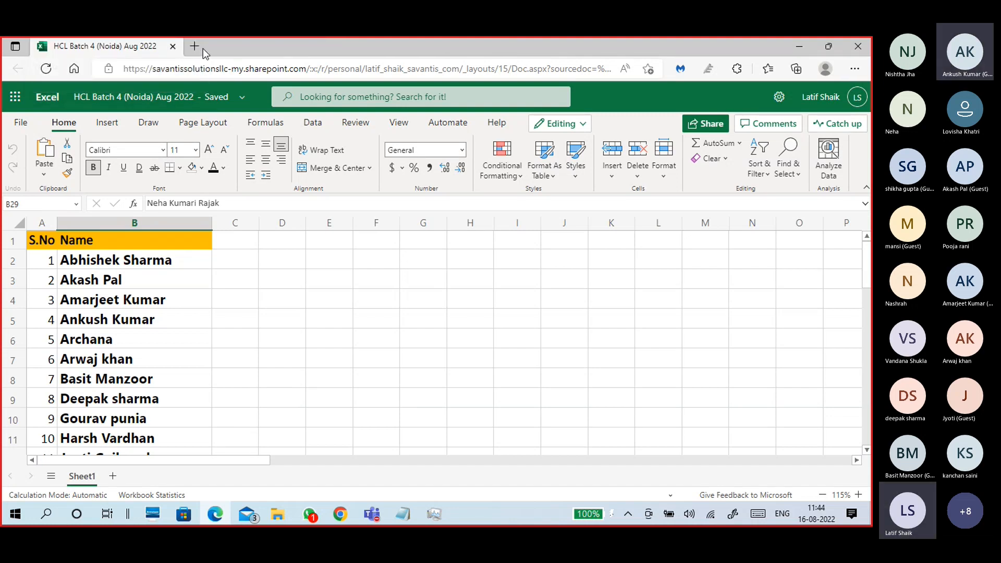
click(796, 45)
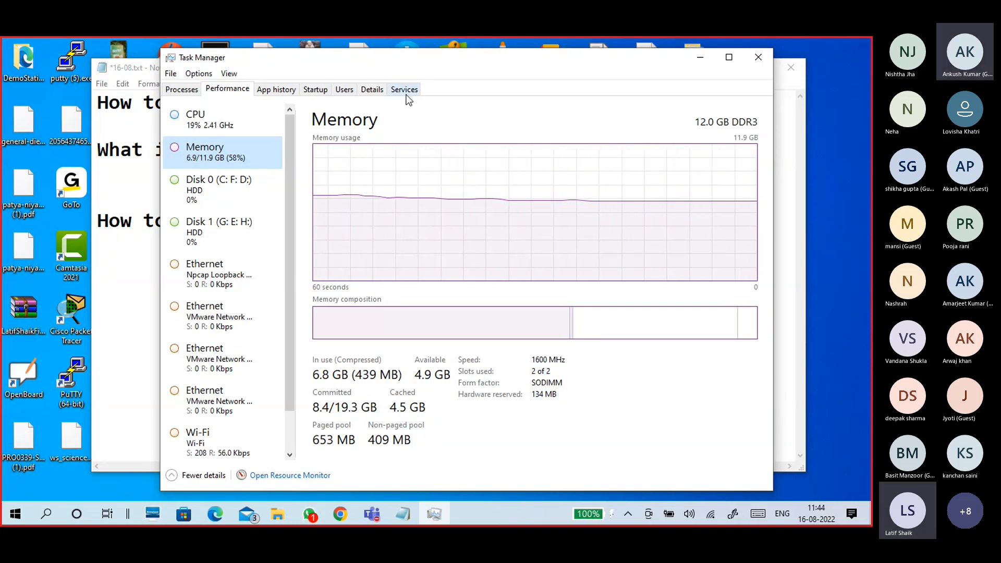
- View Task Manager's Services, Startup and Processes lists in turn
click(405, 91)
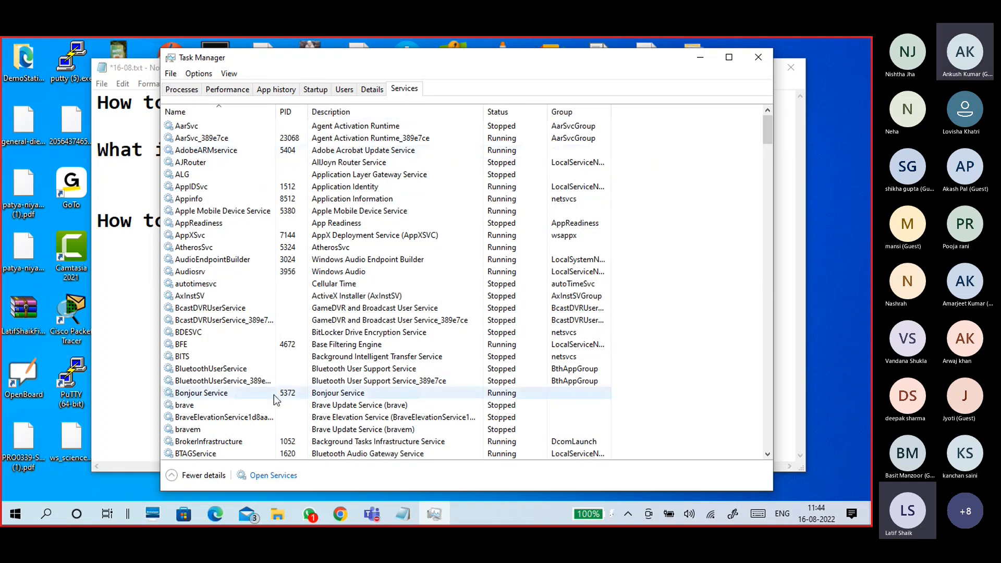
click(317, 90)
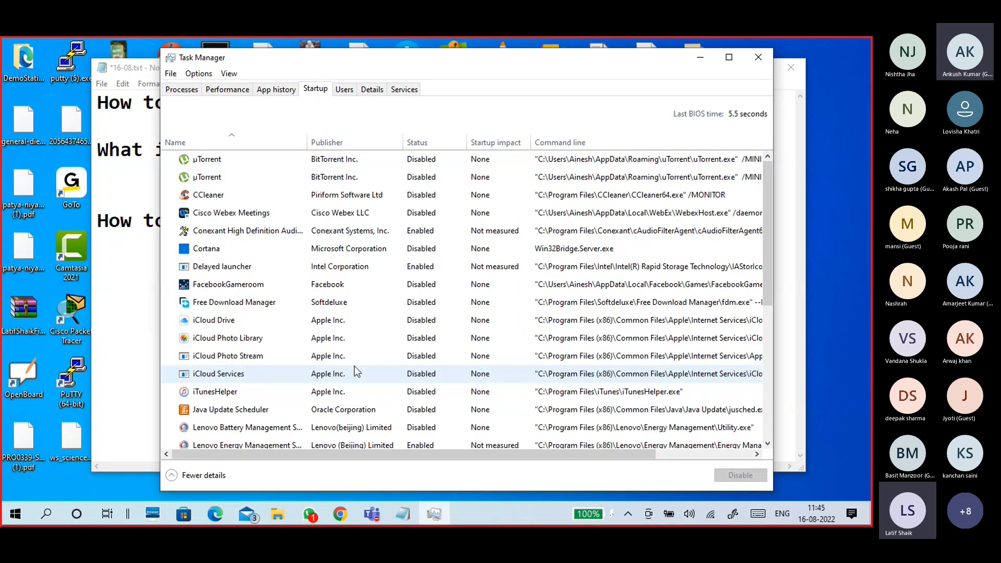
click(184, 90)
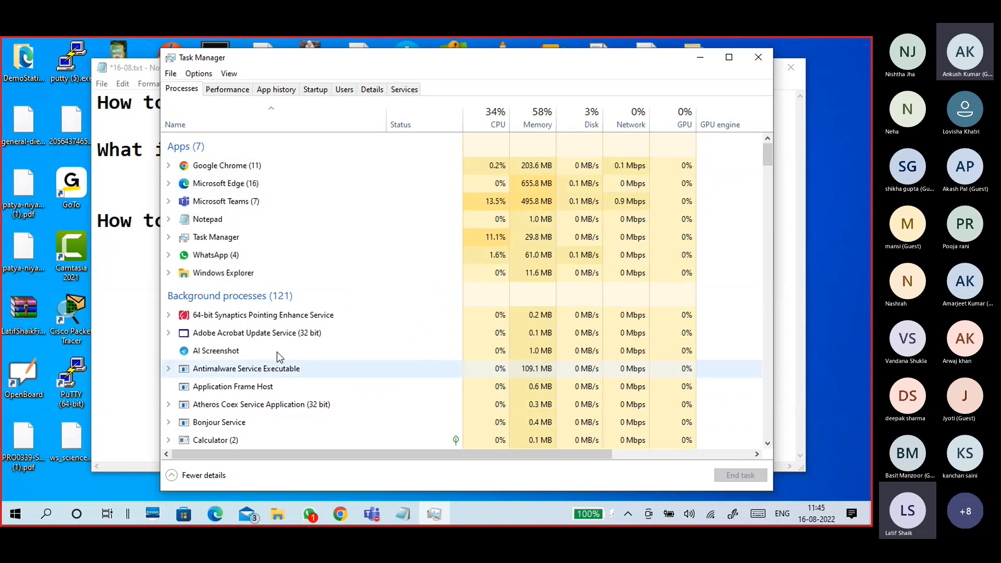
- Highlight the Microsoft Teams and Google Chrome entries in turn in Task Manager's apps list
click(227, 204)
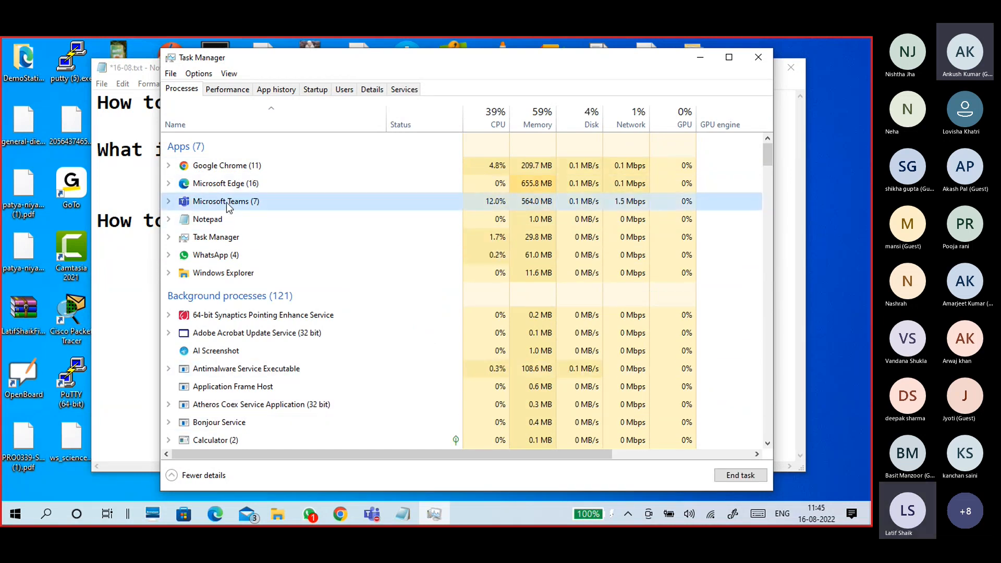
click(229, 165)
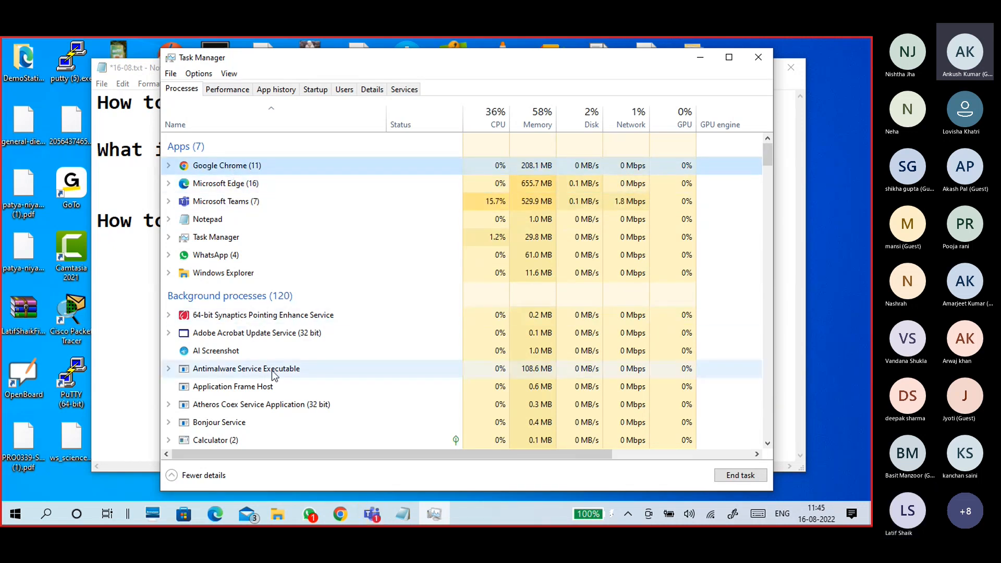
- Switch to the Teams meeting, check its chat, and mute all participants
click(372, 514)
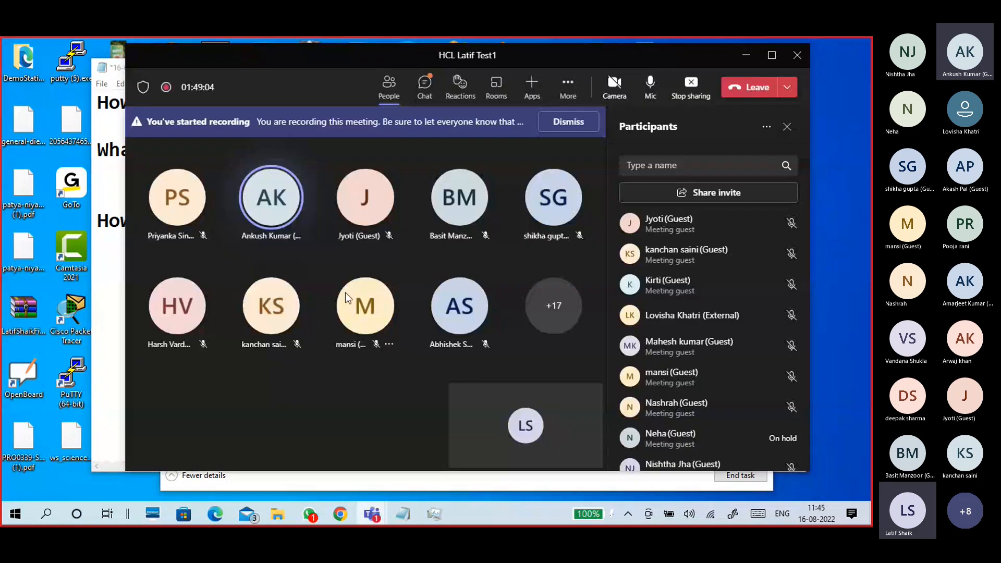
click(430, 100)
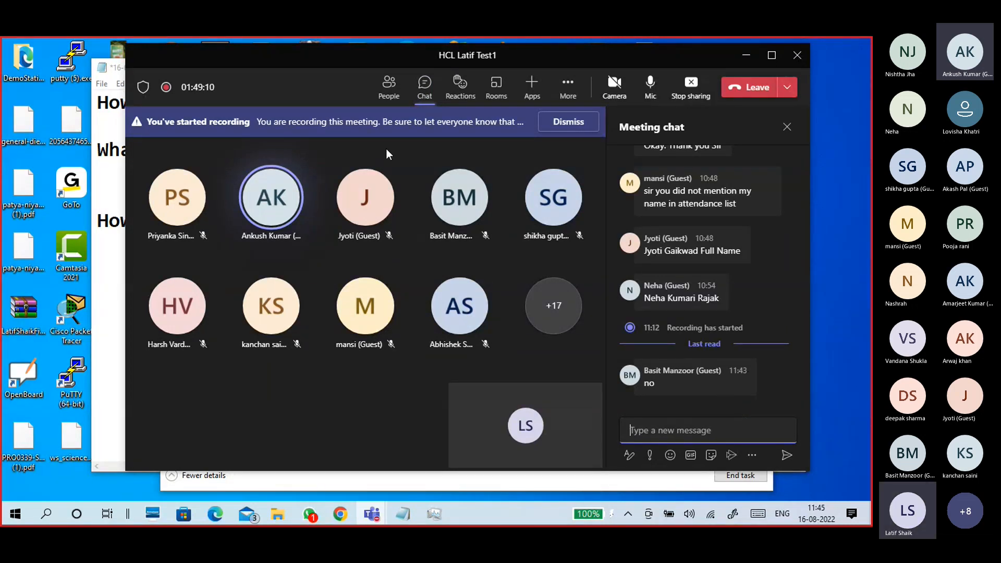
click(388, 89)
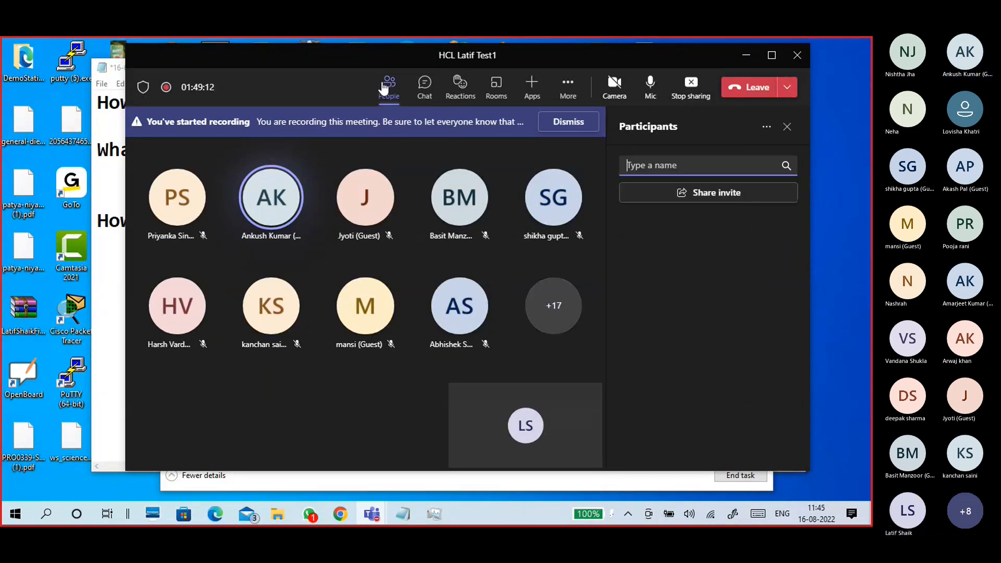
click(780, 227)
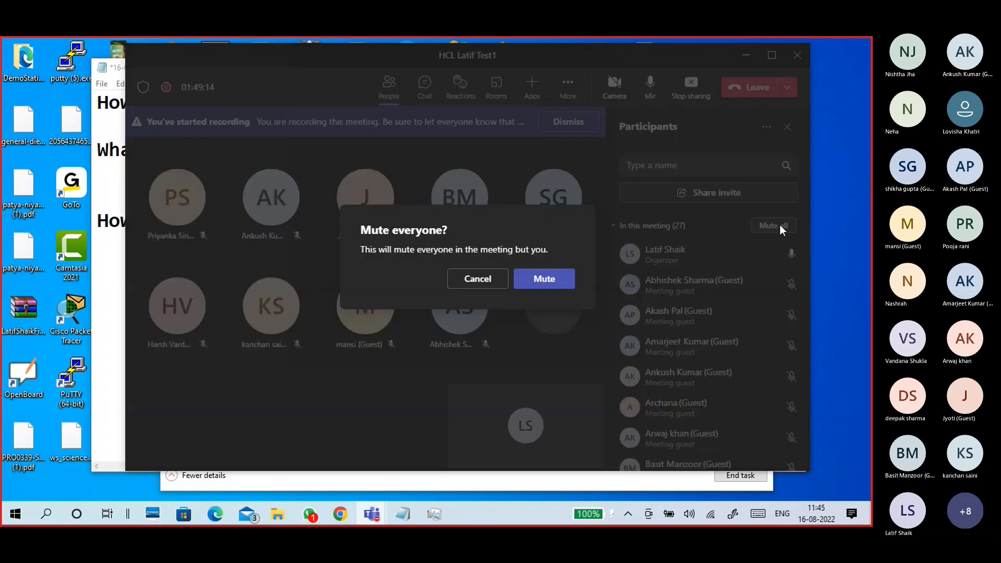
click(550, 277)
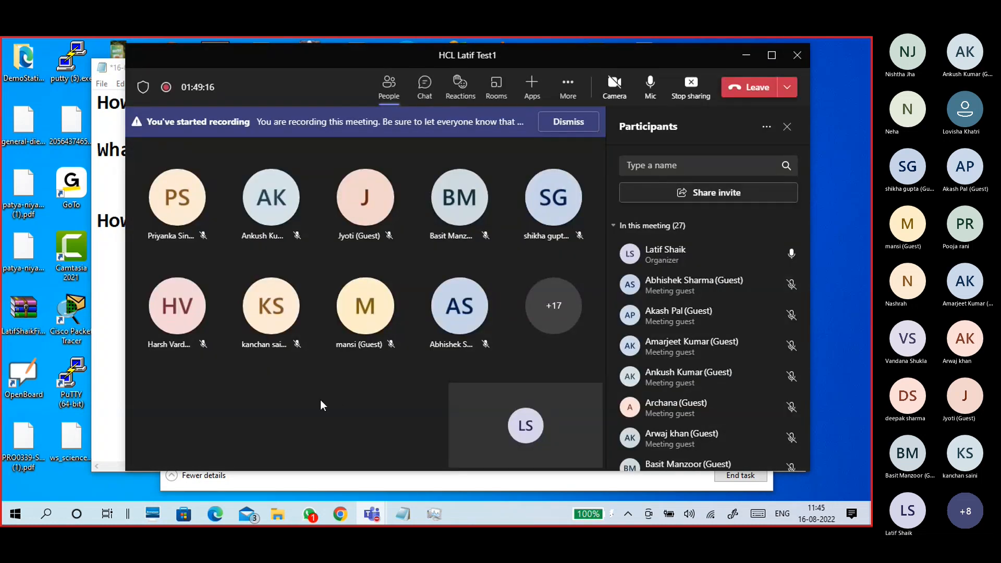
- Look through the meeting's participant list and chat, and minimize the meeting window
scroll(695, 357, down, 5)
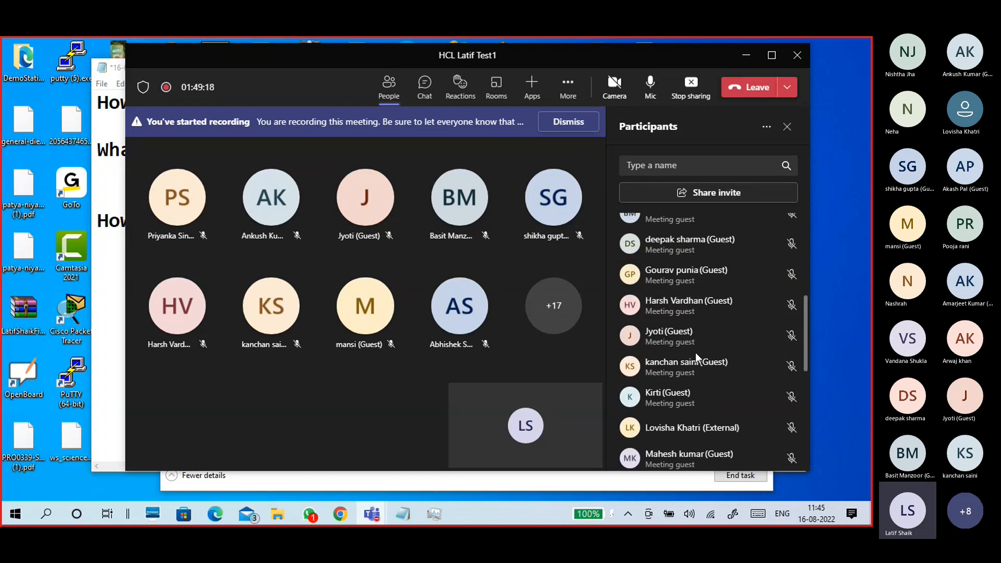
click(425, 87)
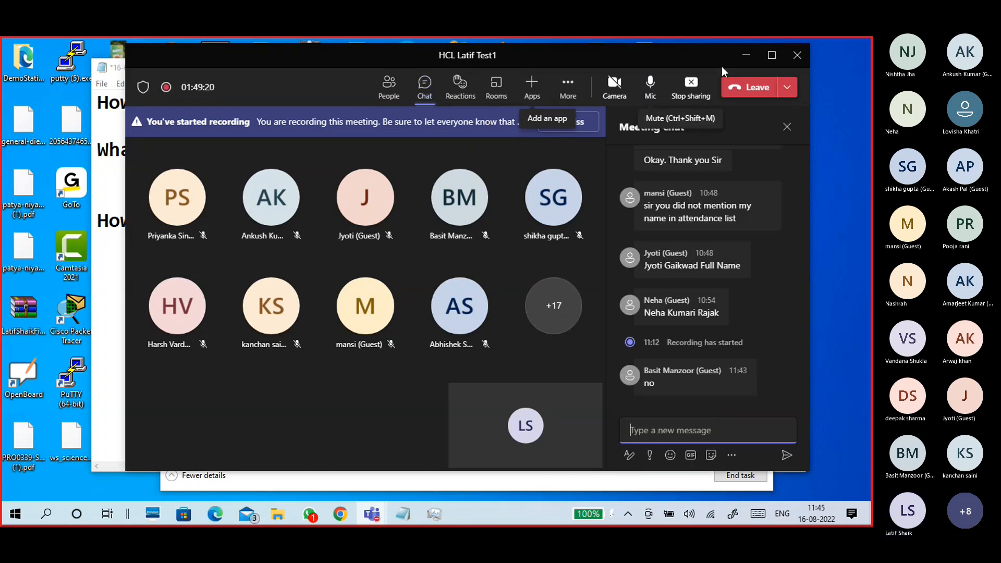
click(744, 56)
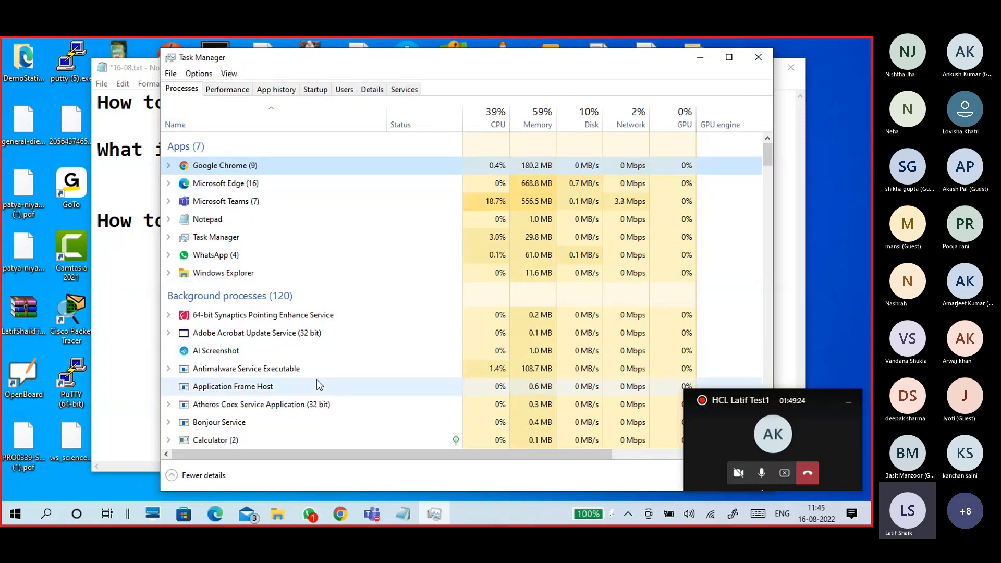
- Inspect the subprocesses of WhatsApp, collapse that group, and expand the Task Manager group
scroll(336, 347, down, 2)
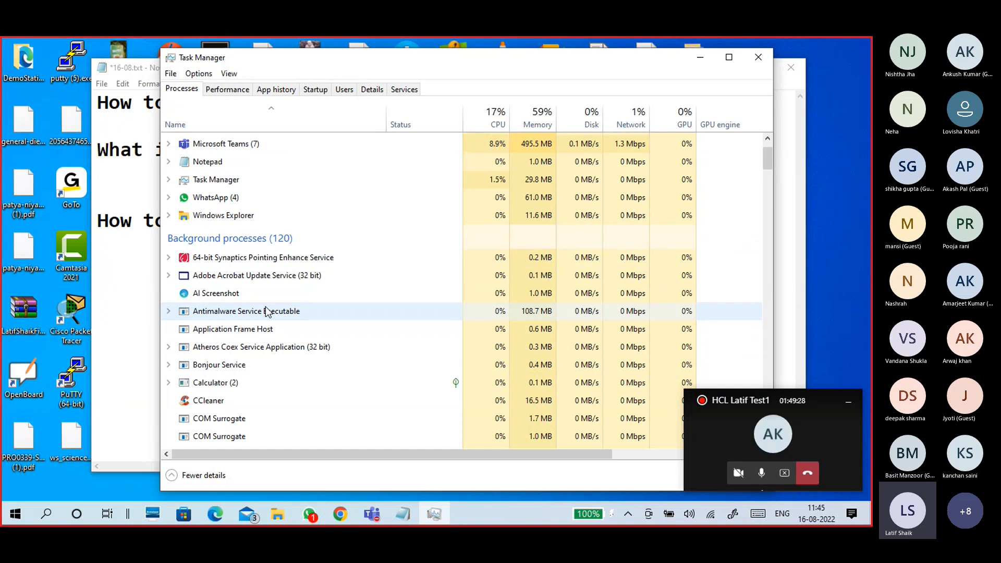
scroll(268, 312, down, 1)
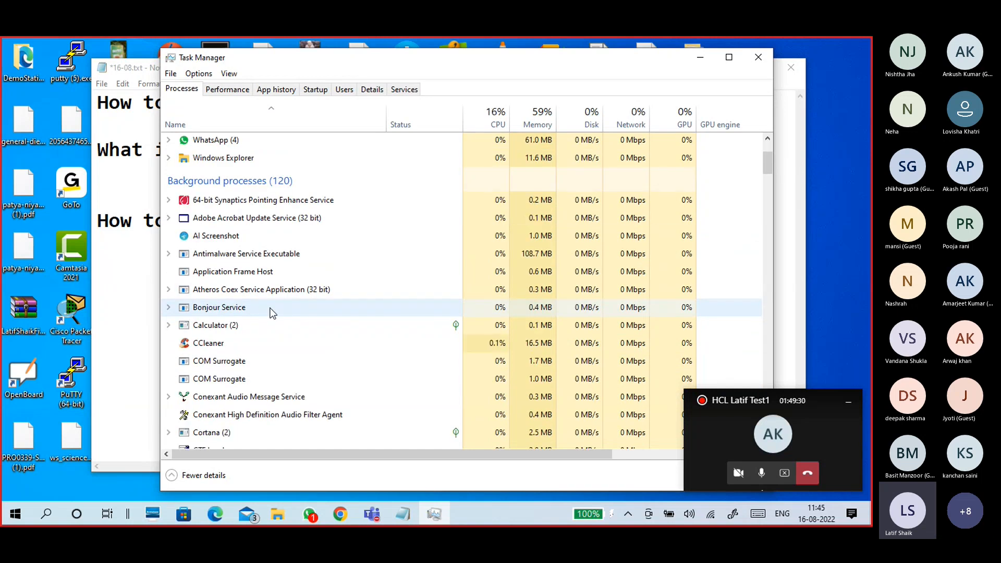
scroll(272, 308, up, 1)
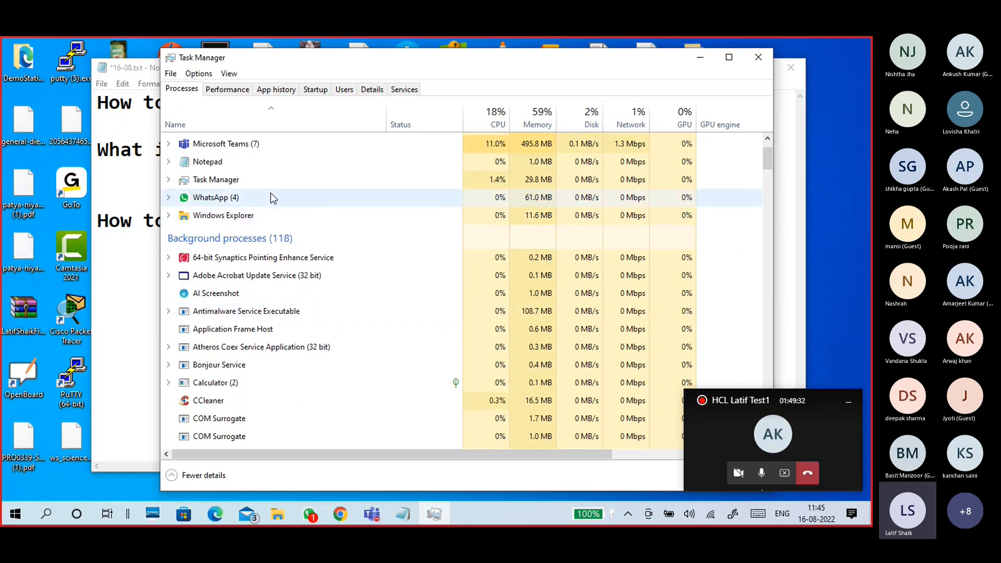
click(168, 197)
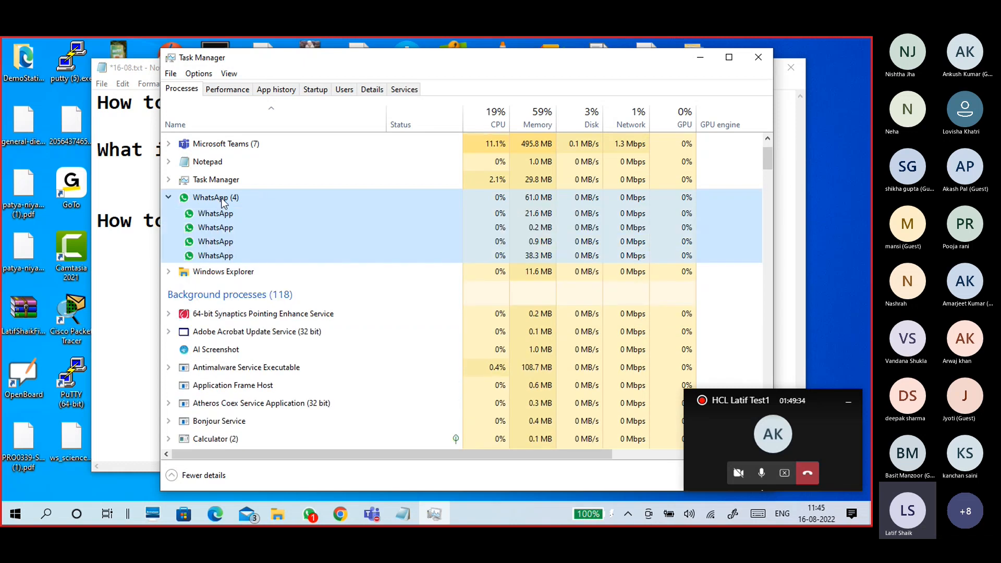
click(169, 197)
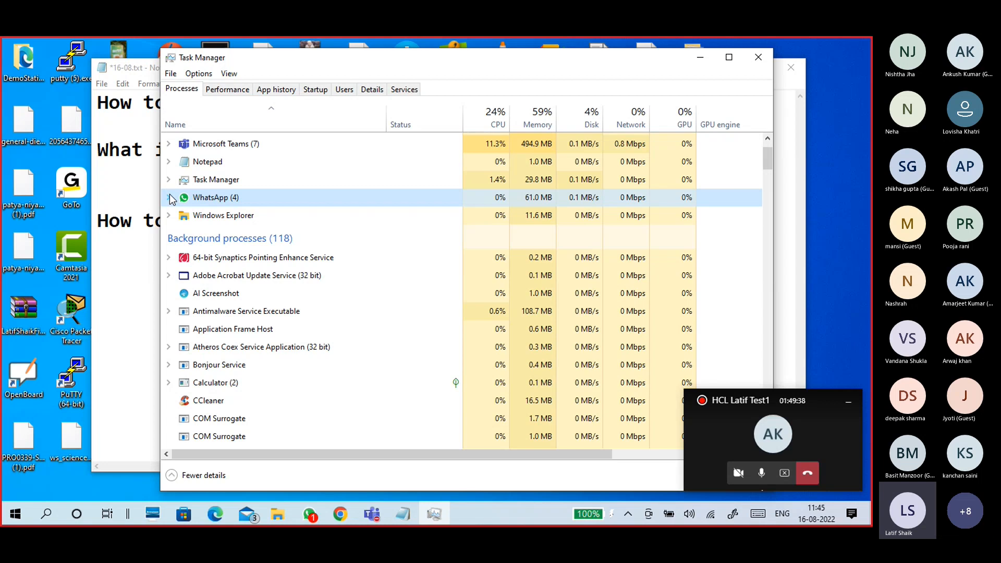
click(169, 181)
- Highlight the Notepad, Microsoft Teams, Microsoft Edge and Google Chrome apps in turn
scroll(252, 202, up, 1)
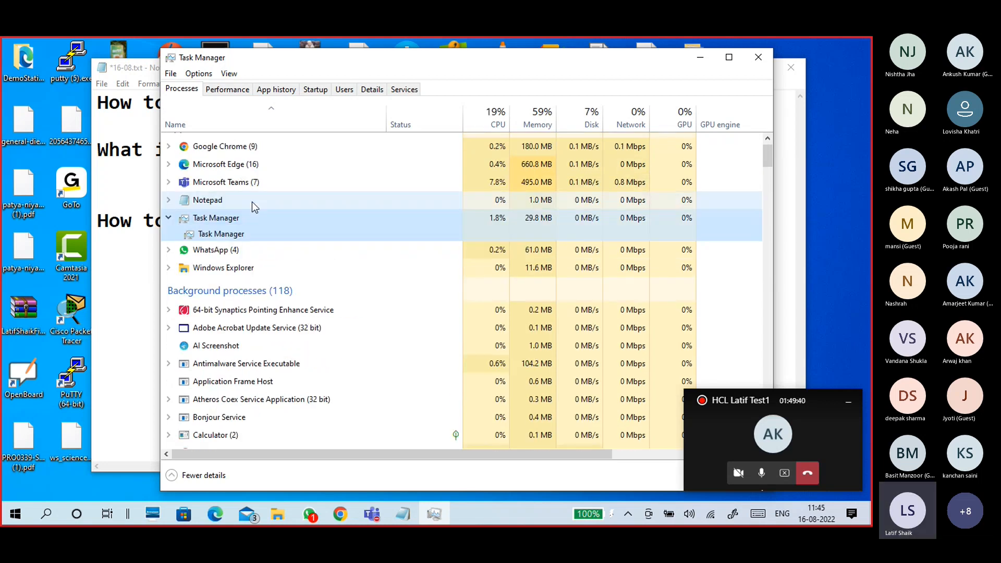
click(245, 198)
click(242, 186)
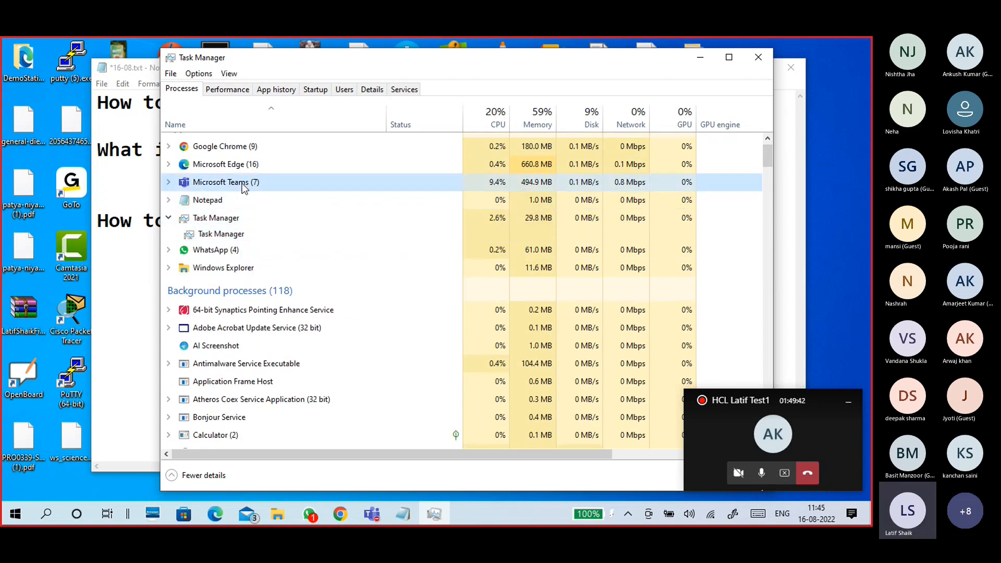
click(243, 165)
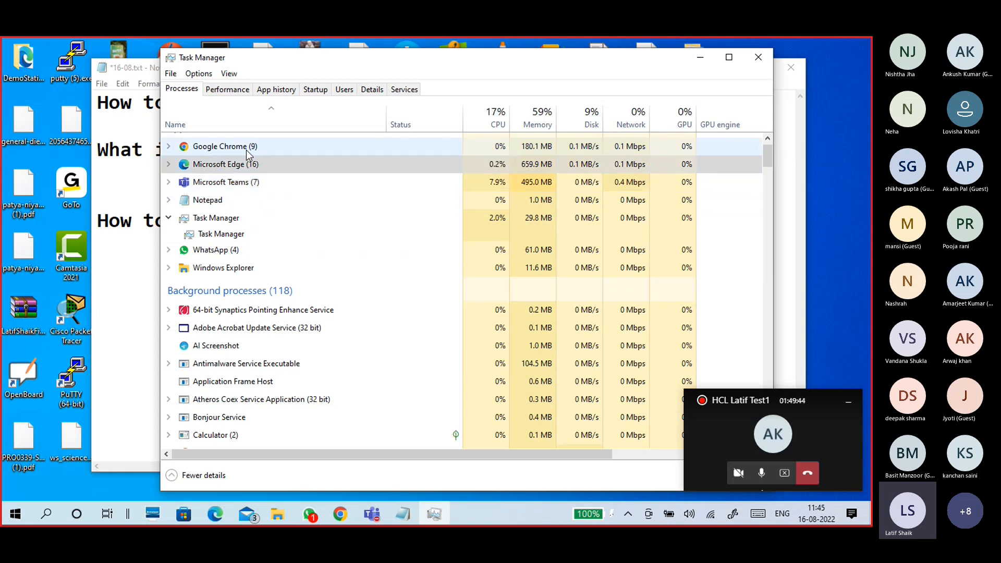
click(245, 149)
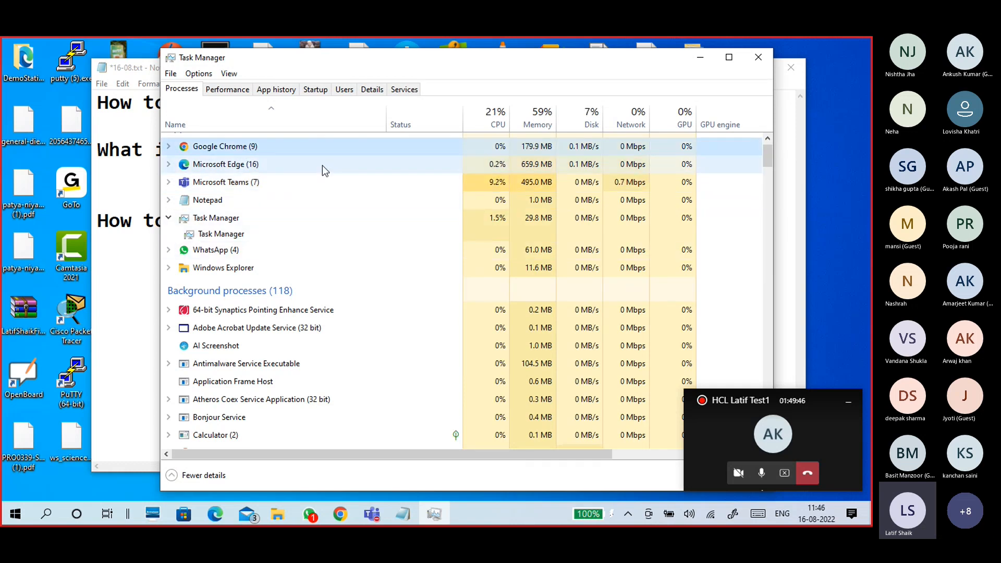
- Examine the background processes and Windows processes, including Google Chrome's background entries, and return to the apps list
scroll(379, 285, down, 2)
scroll(380, 287, down, 3)
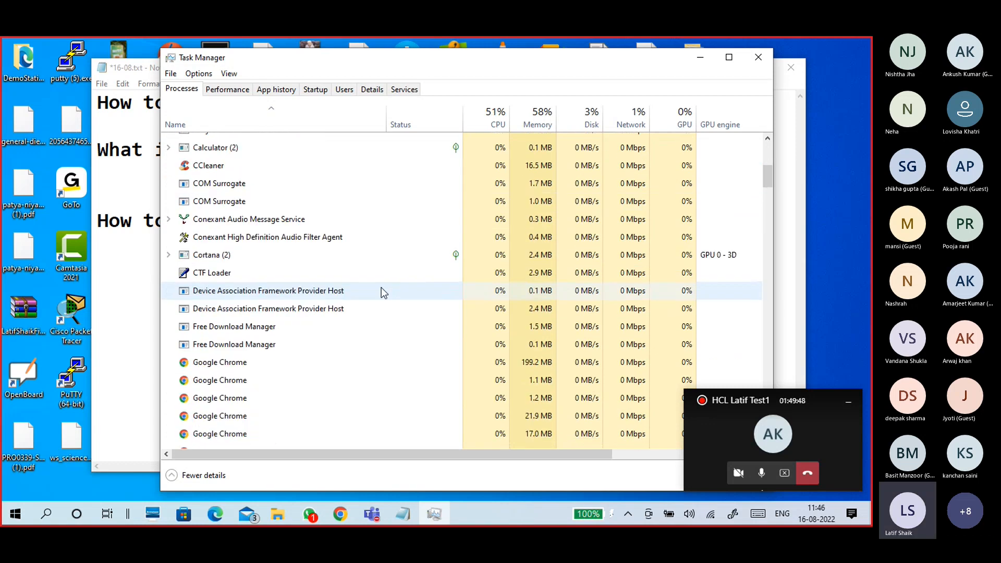
scroll(401, 313, up, 1)
scroll(401, 302, down, 6)
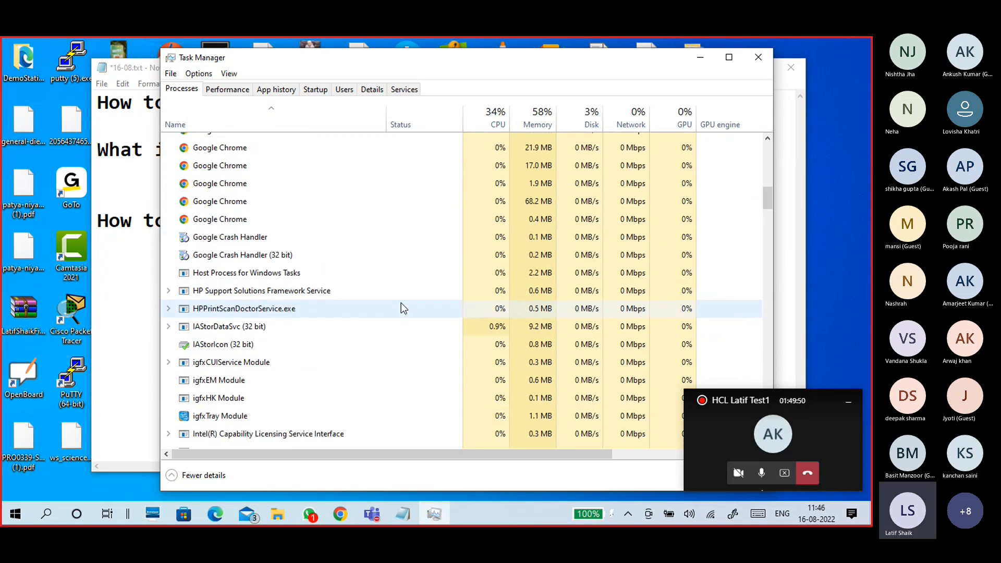
scroll(401, 302, up, 1)
click(318, 152)
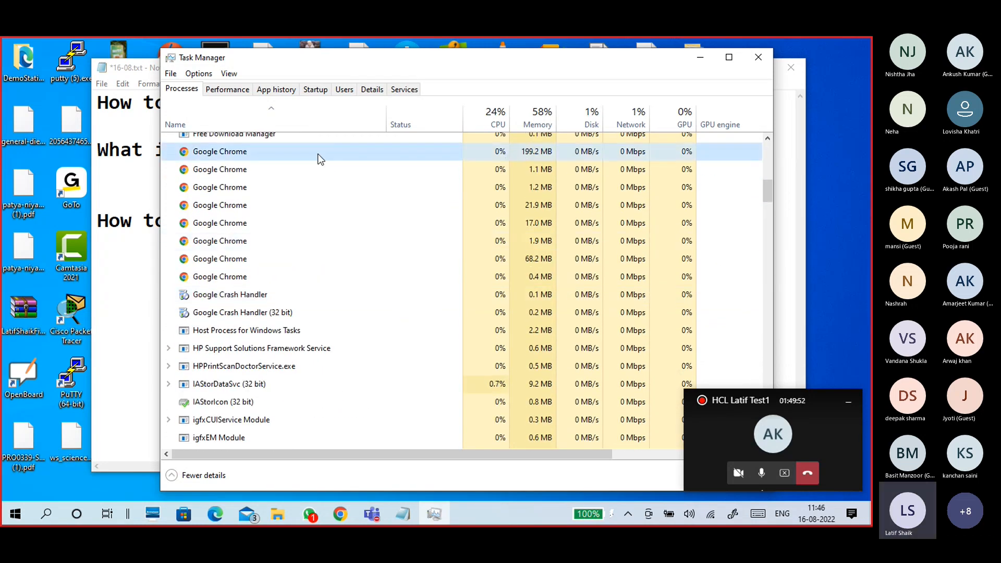
scroll(432, 354, down, 4)
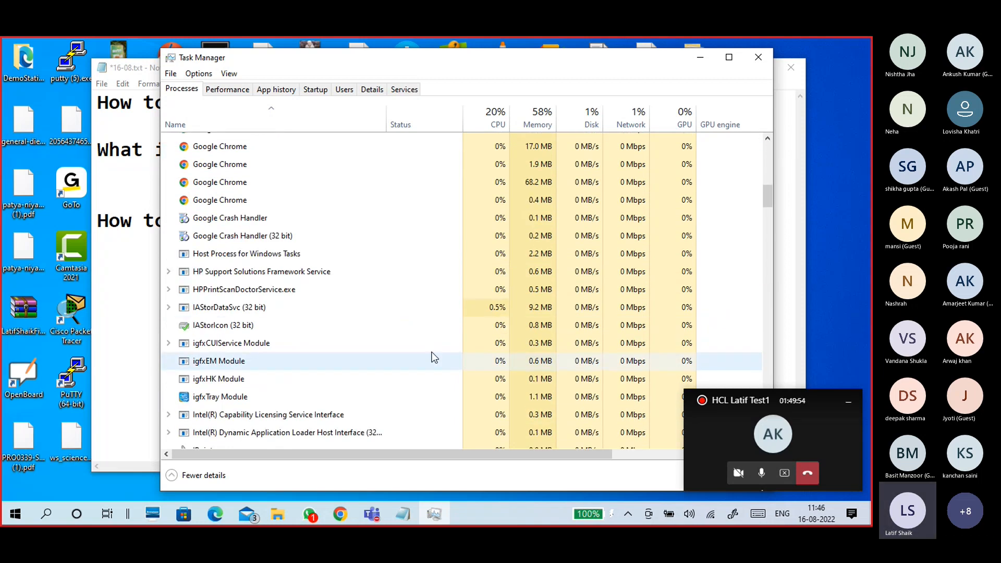
scroll(432, 353, down, 9)
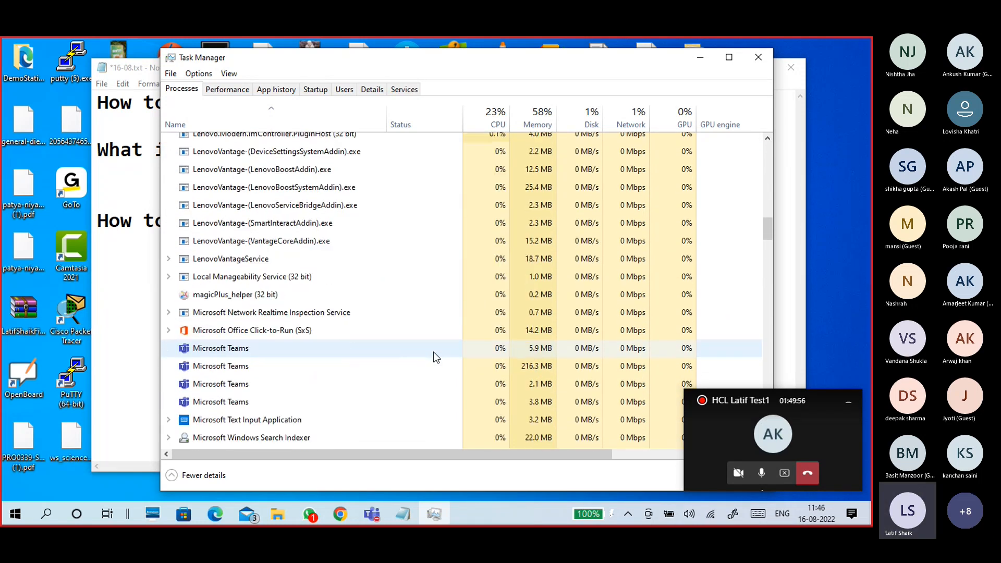
scroll(433, 352, down, 13)
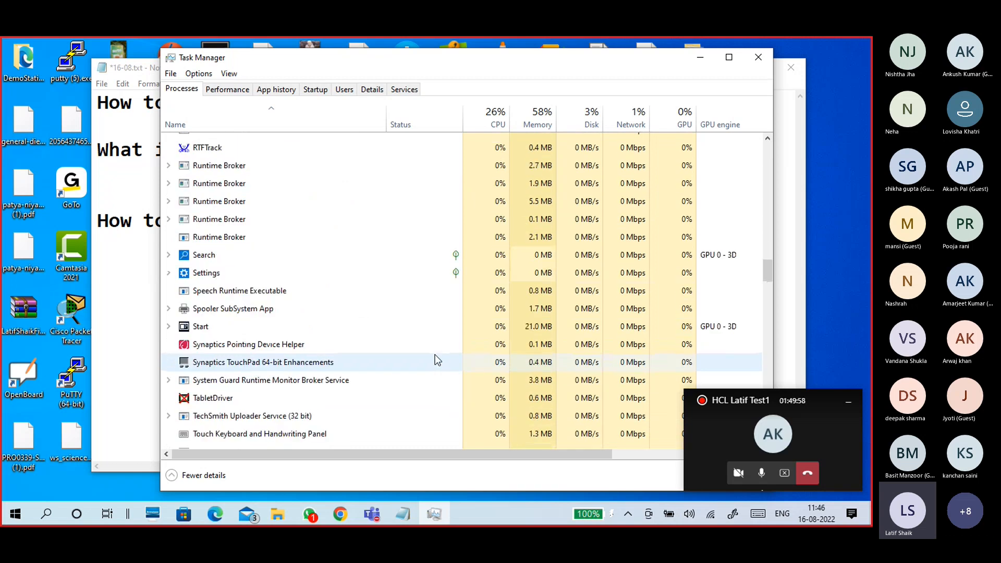
scroll(435, 355, down, 2)
scroll(434, 355, down, 11)
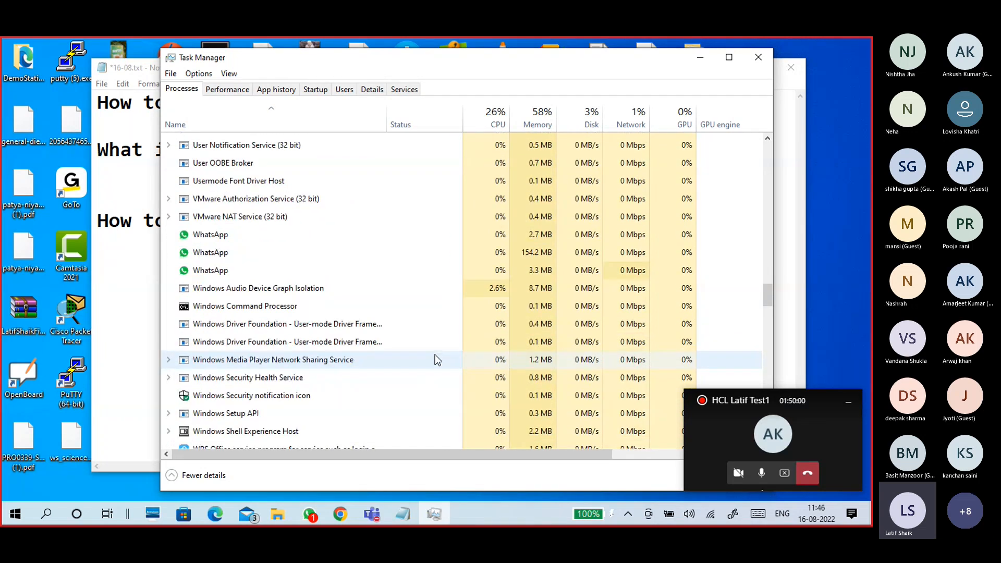
scroll(435, 354, up, 5)
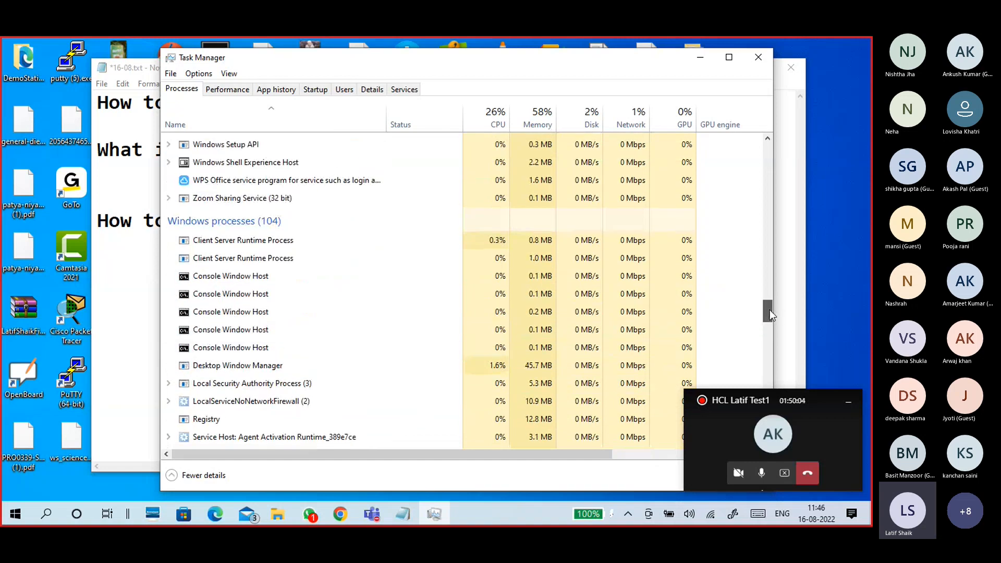
drag(769, 310, 750, 140)
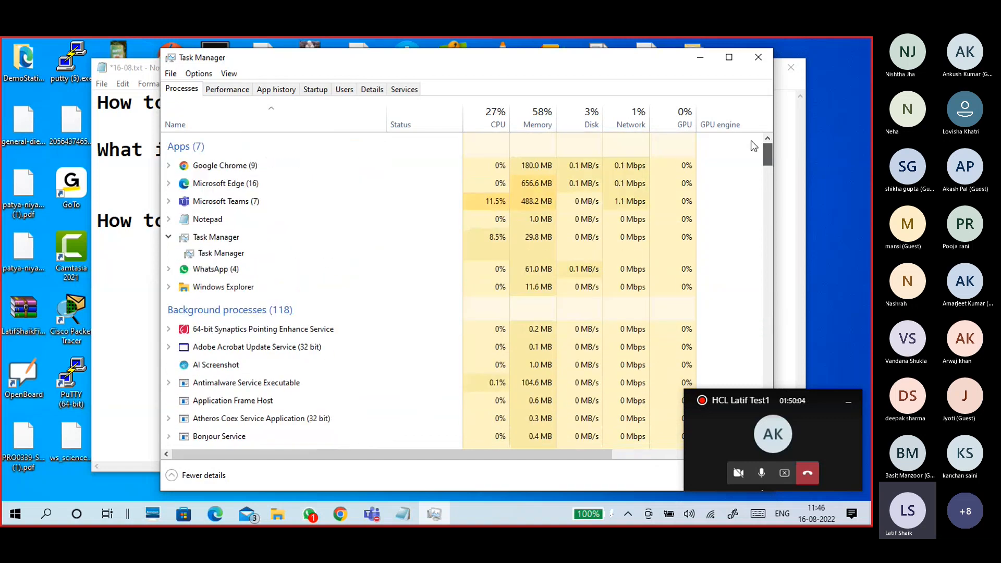
- View the Memory performance details, and minimize and restore Task Manager
click(216, 90)
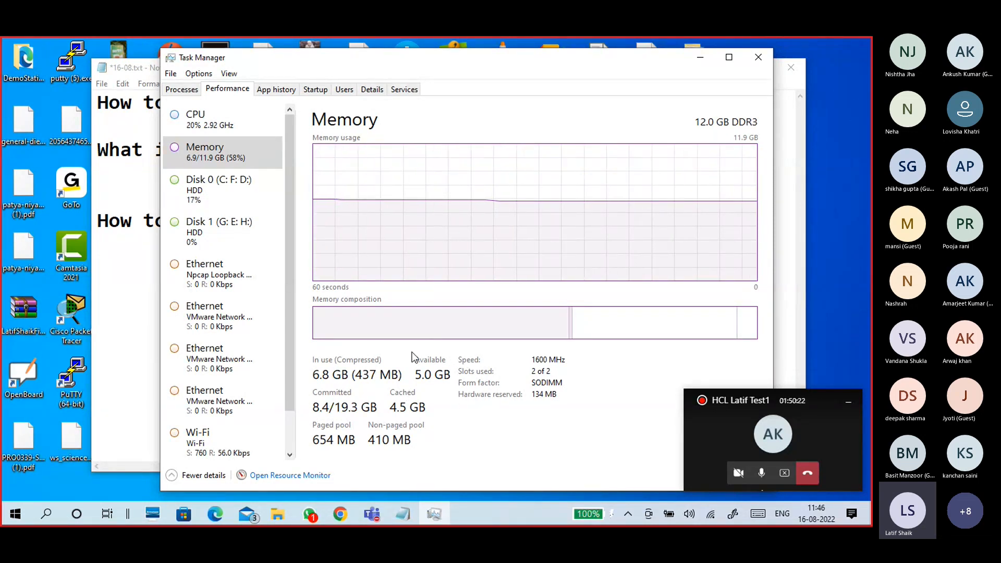
click(699, 57)
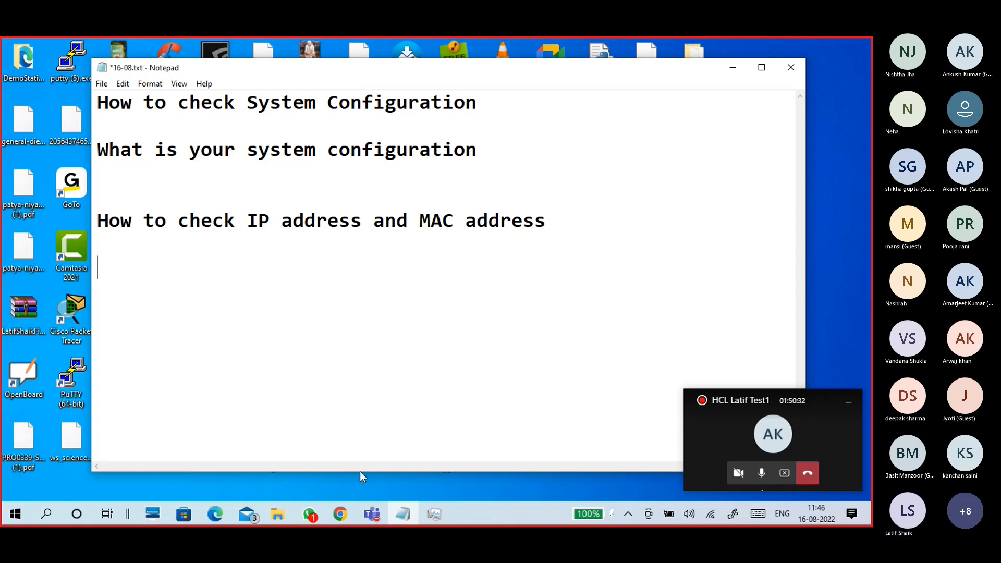
click(435, 516)
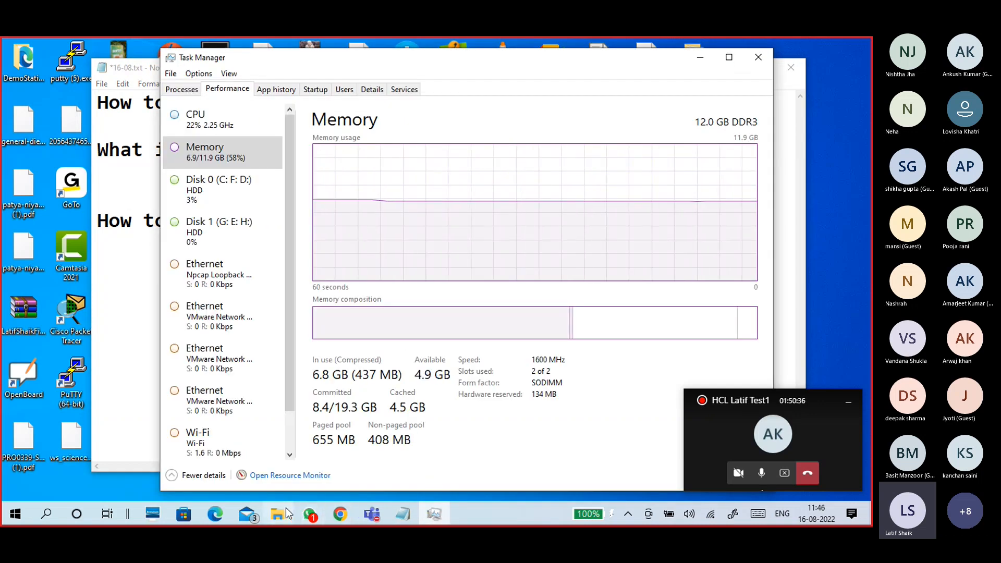
- Switch to Chrome, hide the floating meeting window, review the "What is your System Configuration" slide, and minimize the browser
click(327, 512)
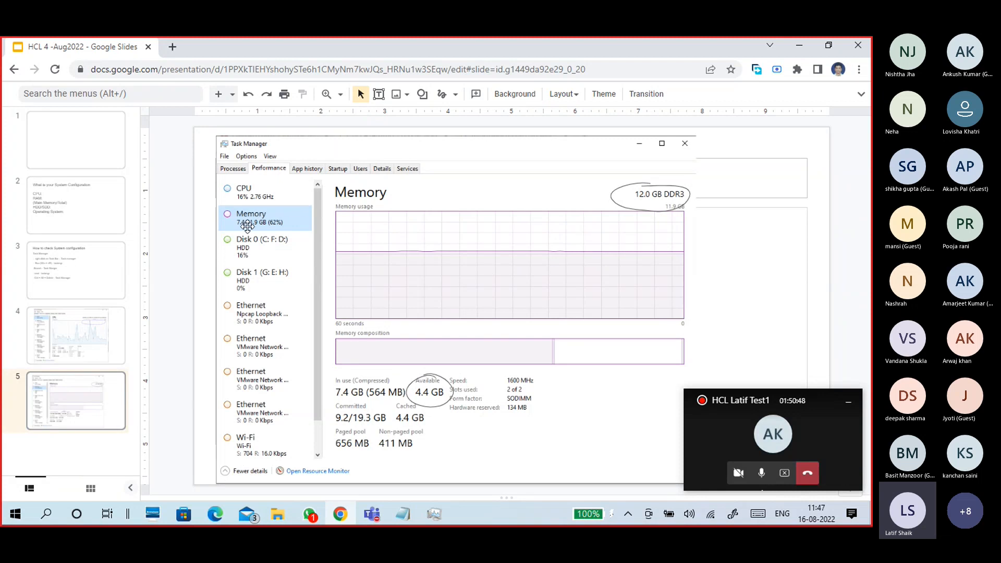
click(848, 402)
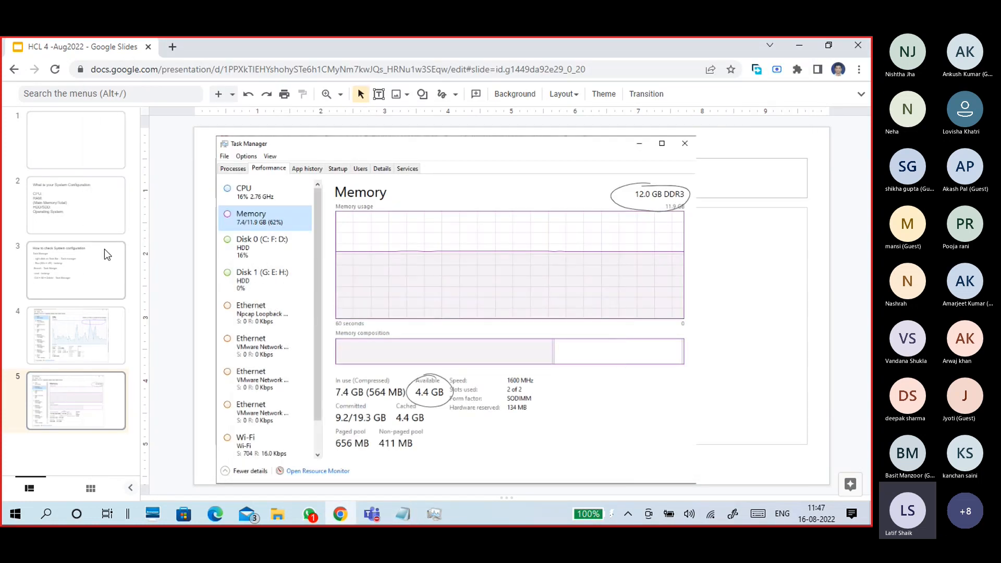
click(81, 211)
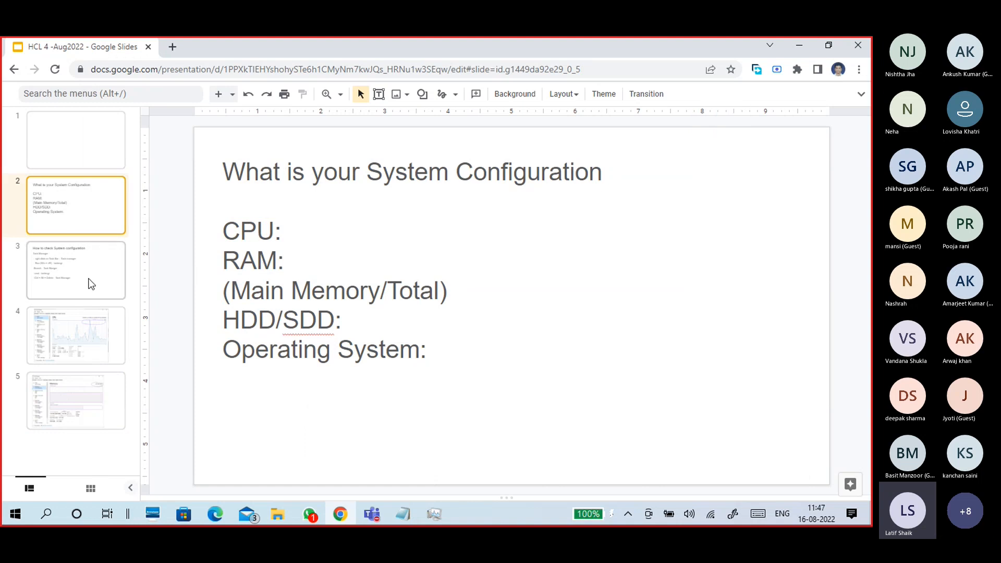
click(792, 46)
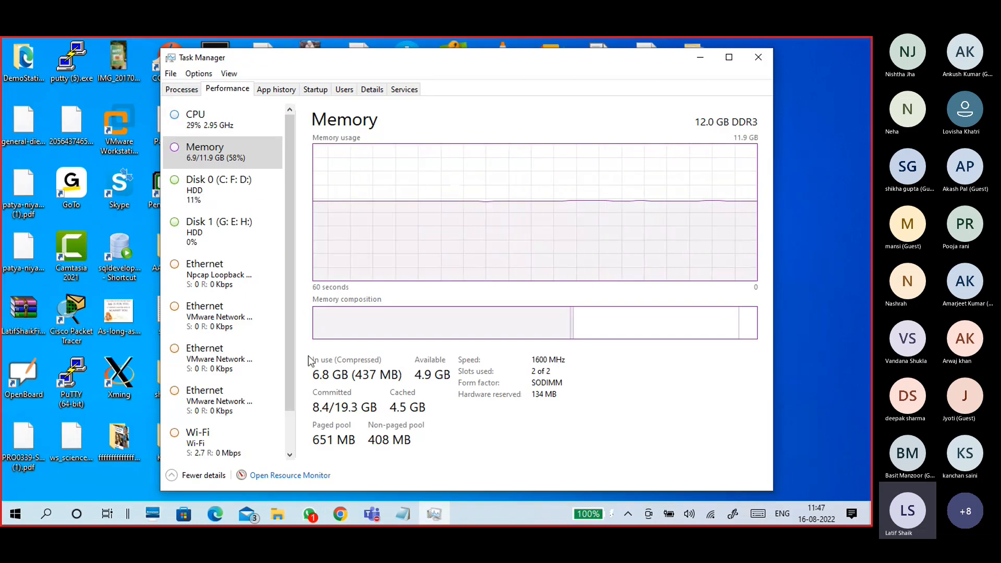
- Compare the performance details of Disk 0 and Disk 1, ending on the Disk 0 view
click(224, 194)
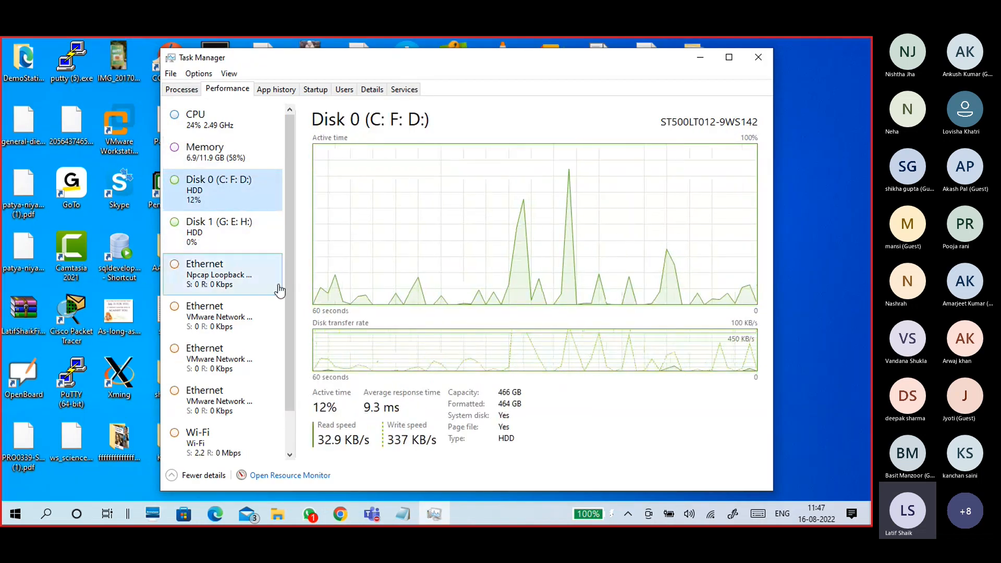
click(227, 225)
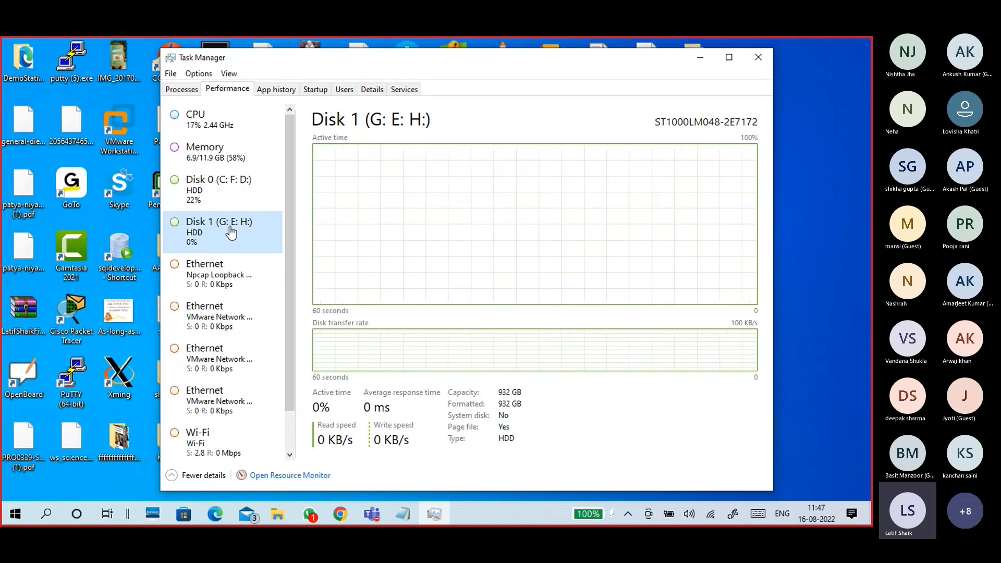
click(228, 202)
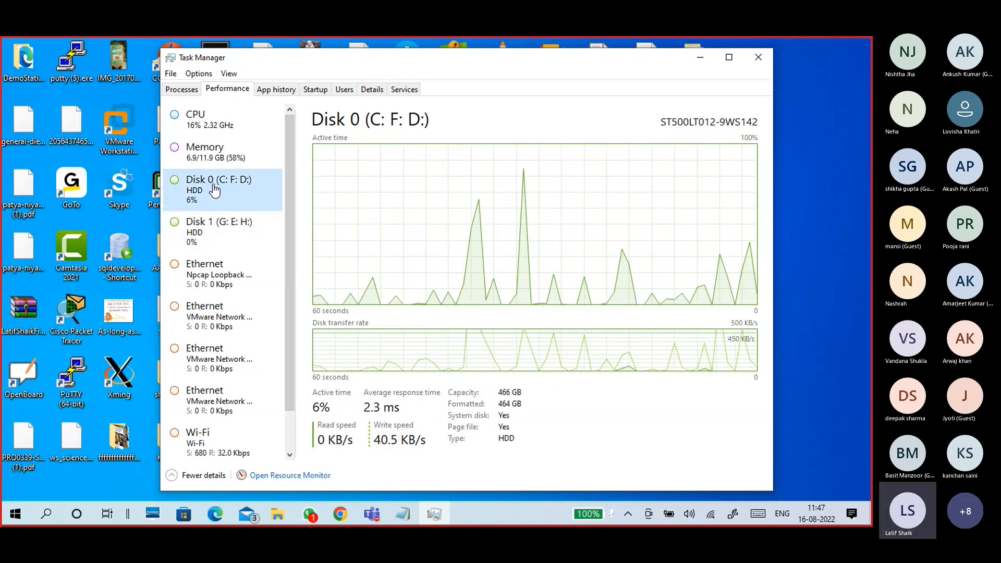
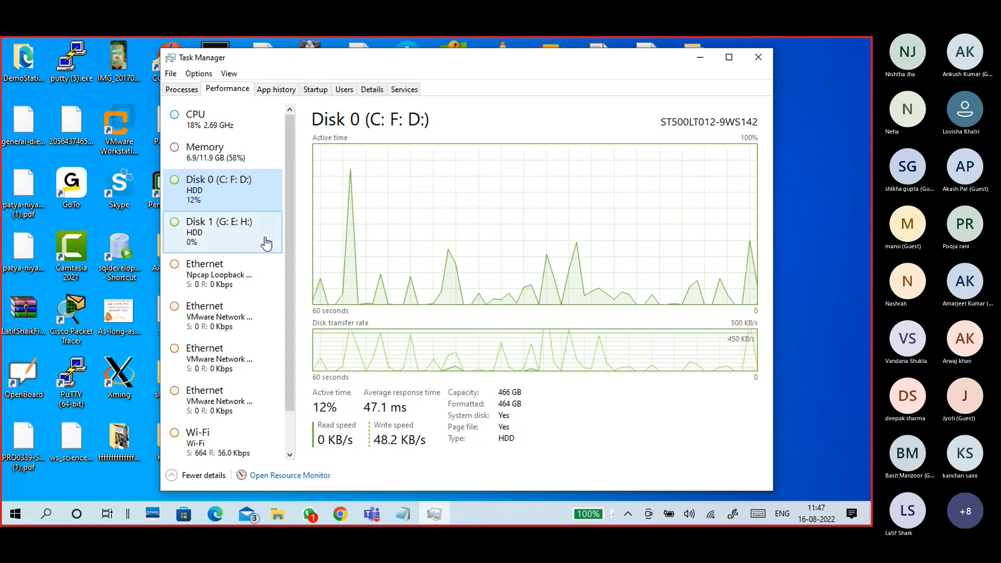
click(250, 239)
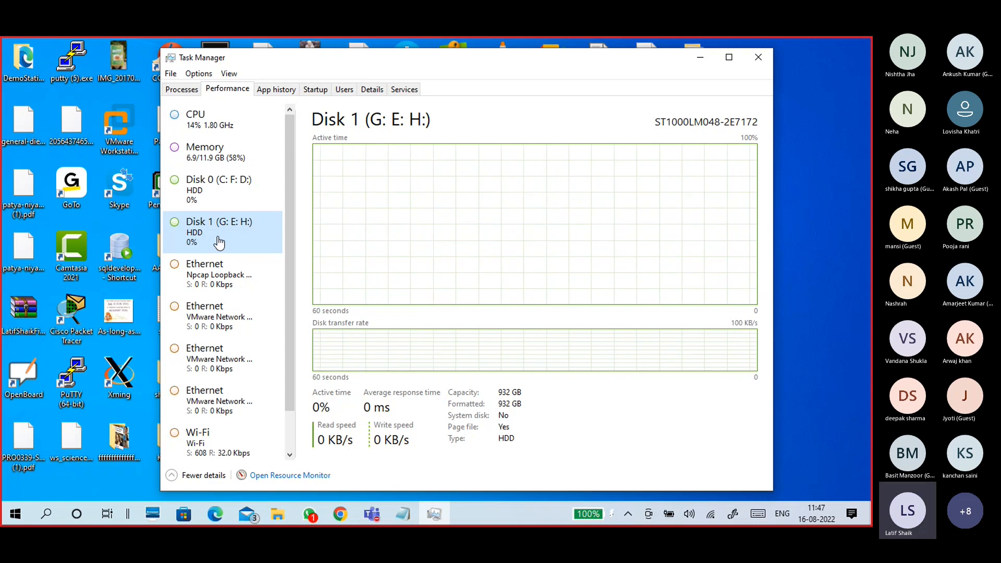
click(214, 193)
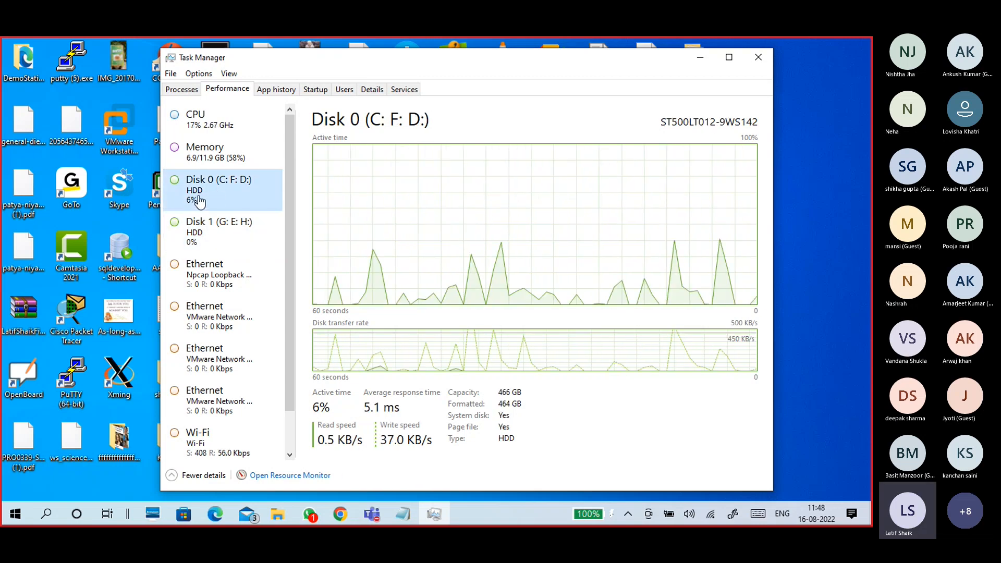
click(240, 231)
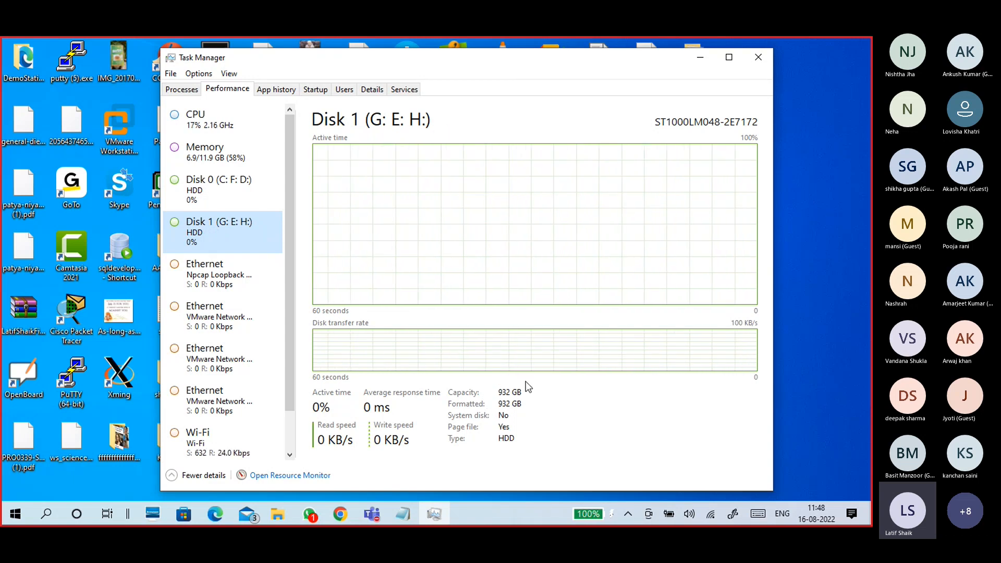
click(243, 193)
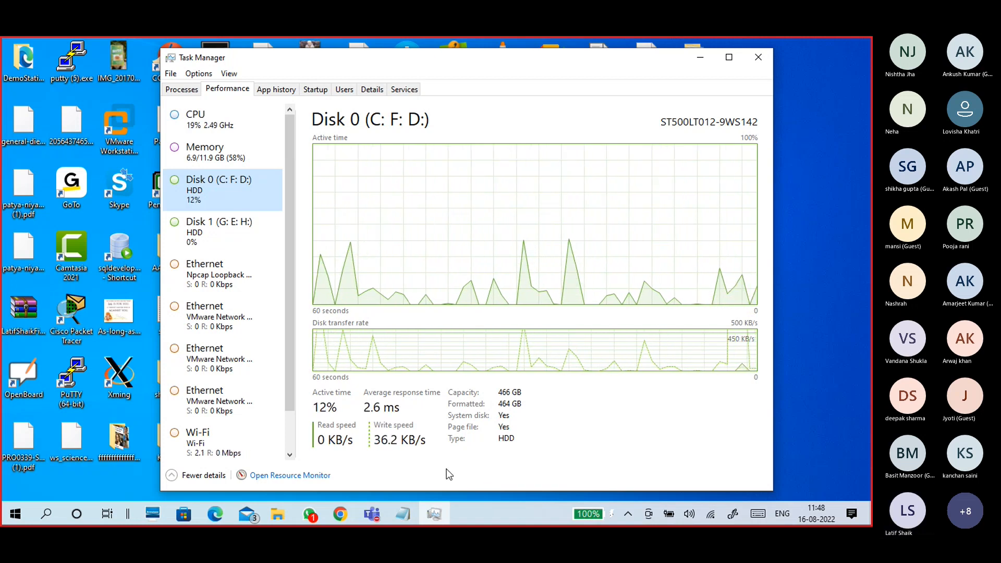
- Switch to the Google Slides presentation, add a new slide after slide 5, and paste the Disk 0 screenshot onto it
key(alt+Tab)
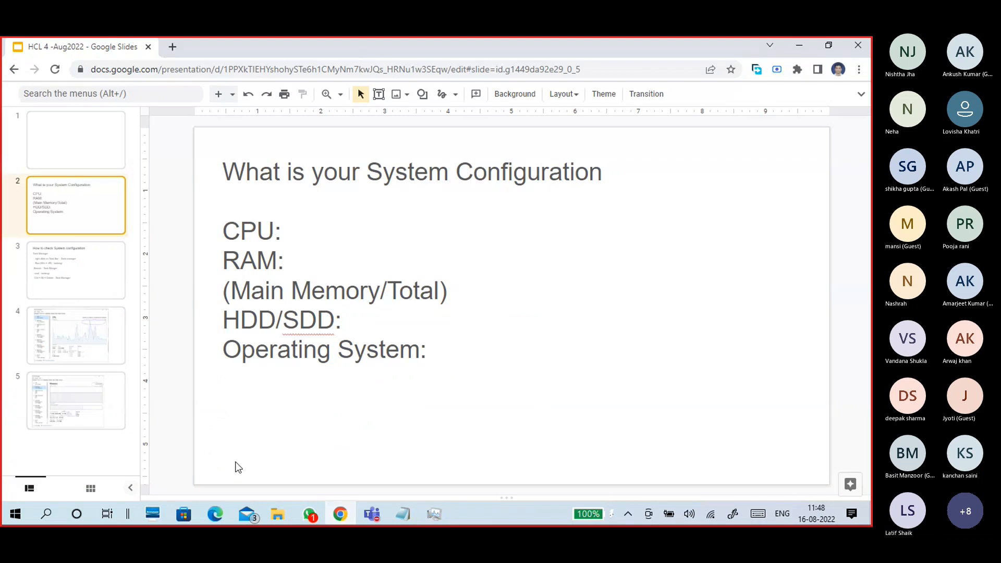
click(98, 408)
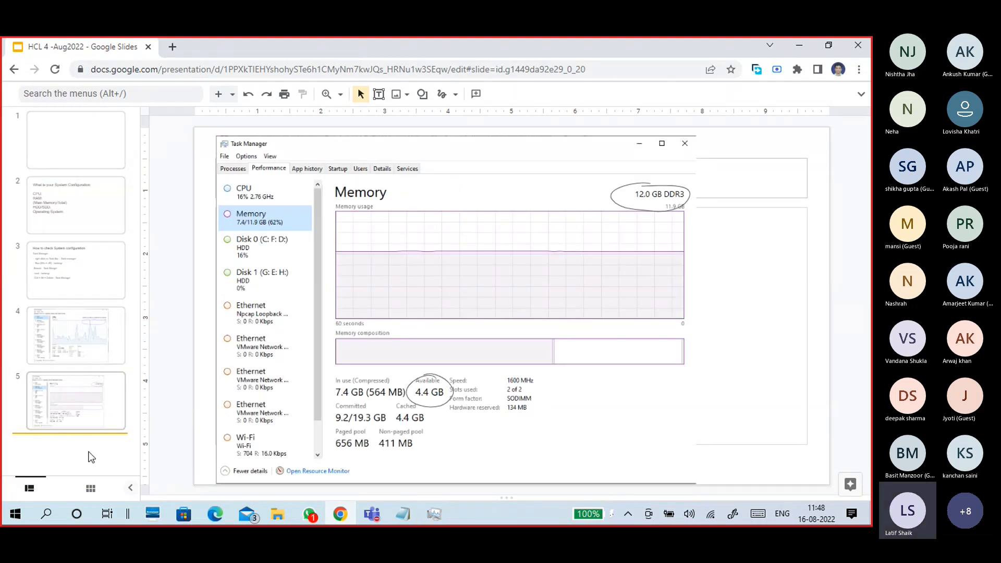
right_click(93, 453)
click(168, 261)
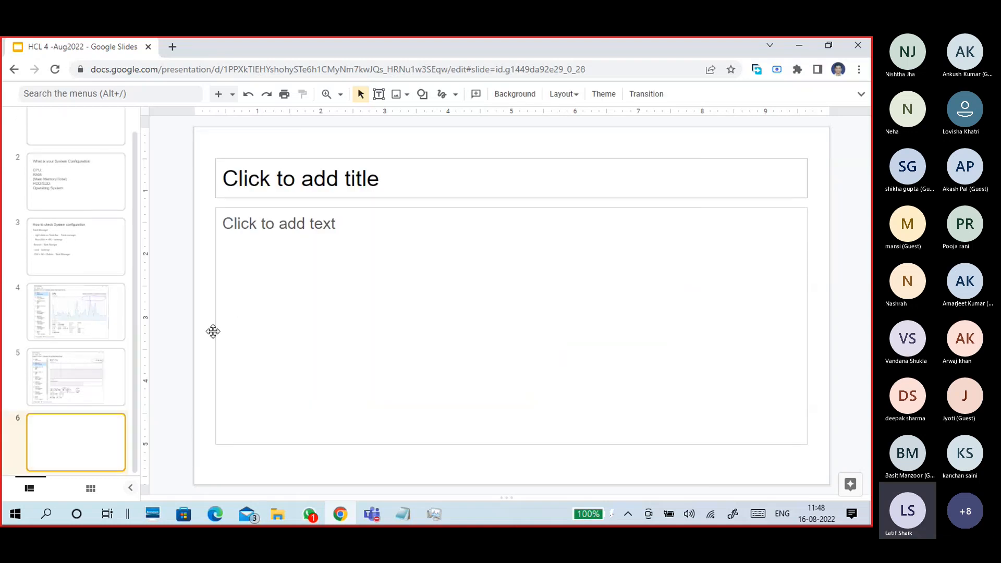
key(ctrl+v)
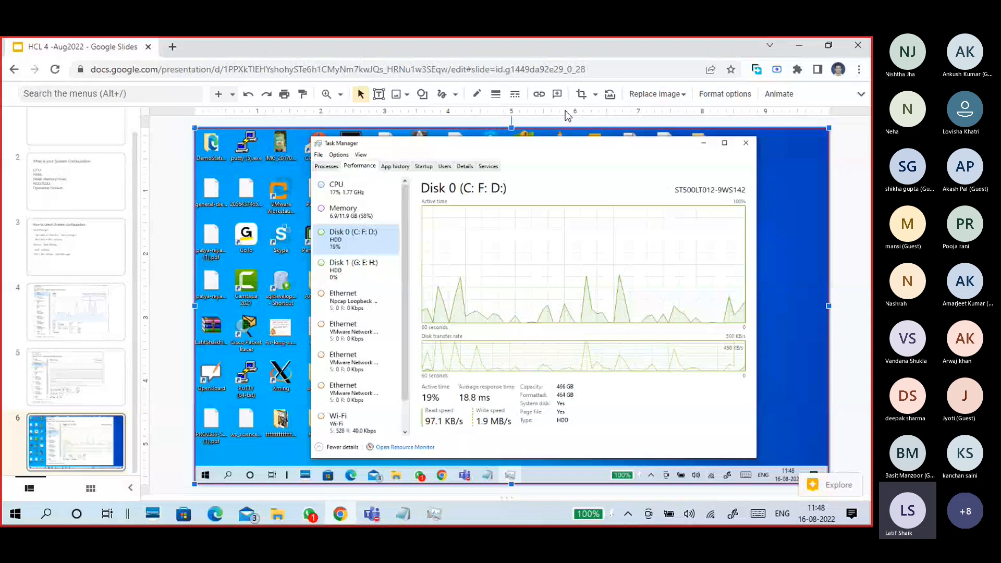
- Crop the pasted Disk 0 screenshot on all four sides to the Task Manager window
click(581, 94)
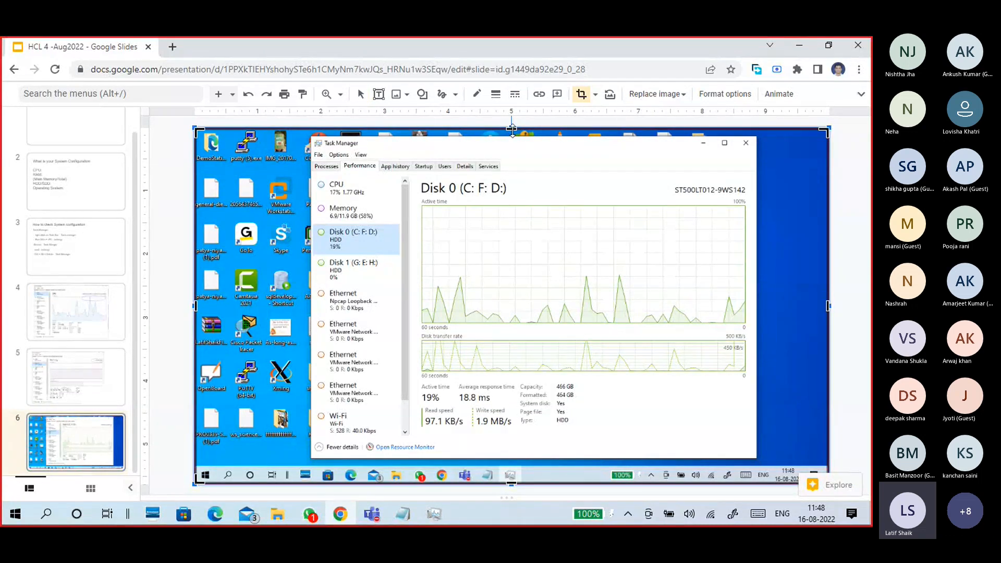
drag(511, 130, 511, 136)
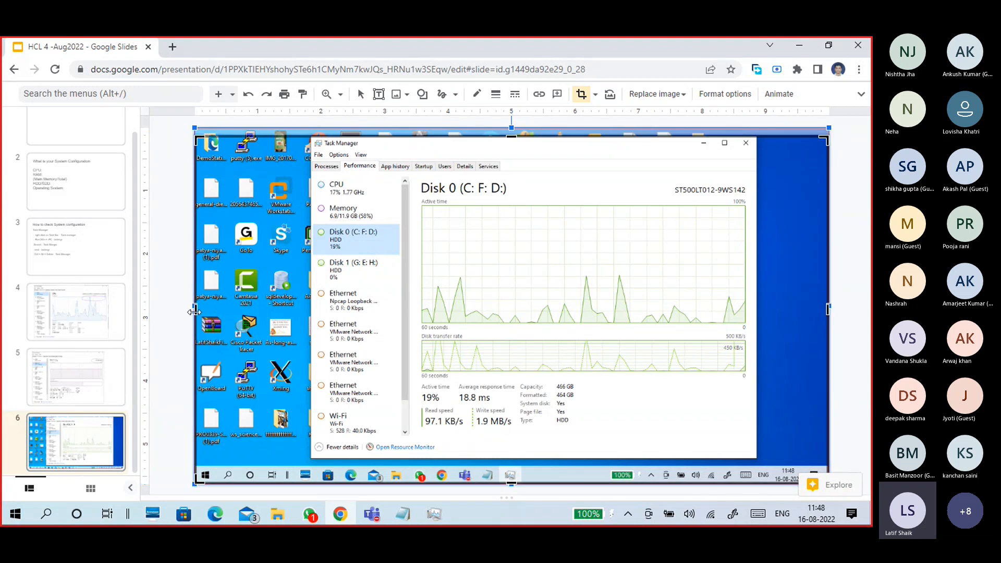
drag(195, 311, 311, 301)
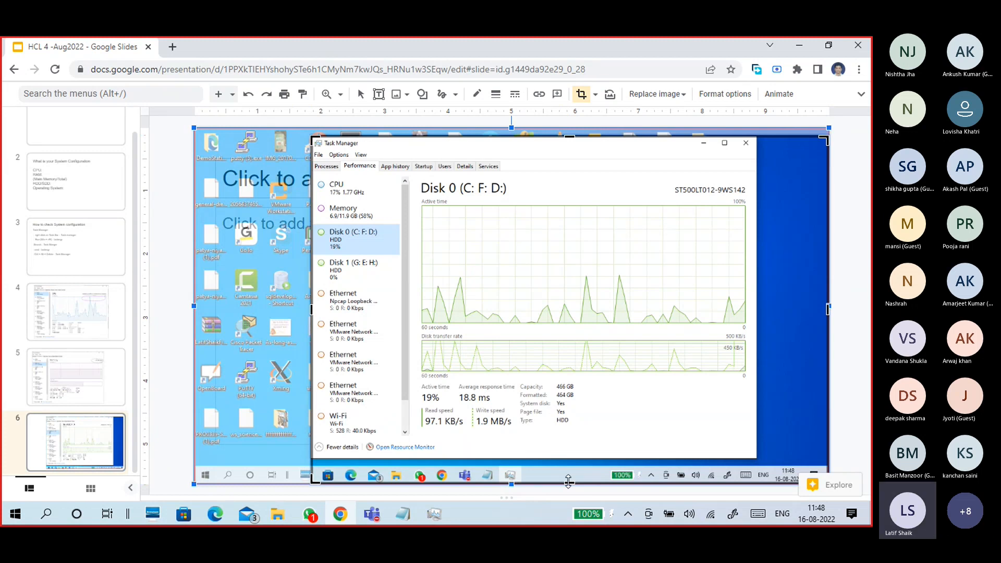
drag(568, 481, 569, 459)
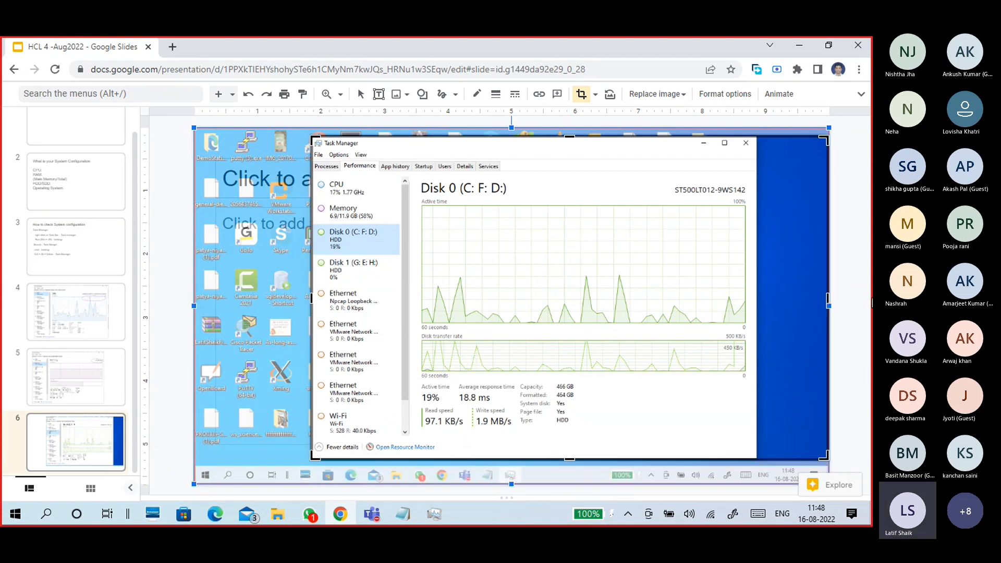
drag(829, 306, 757, 314)
click(855, 301)
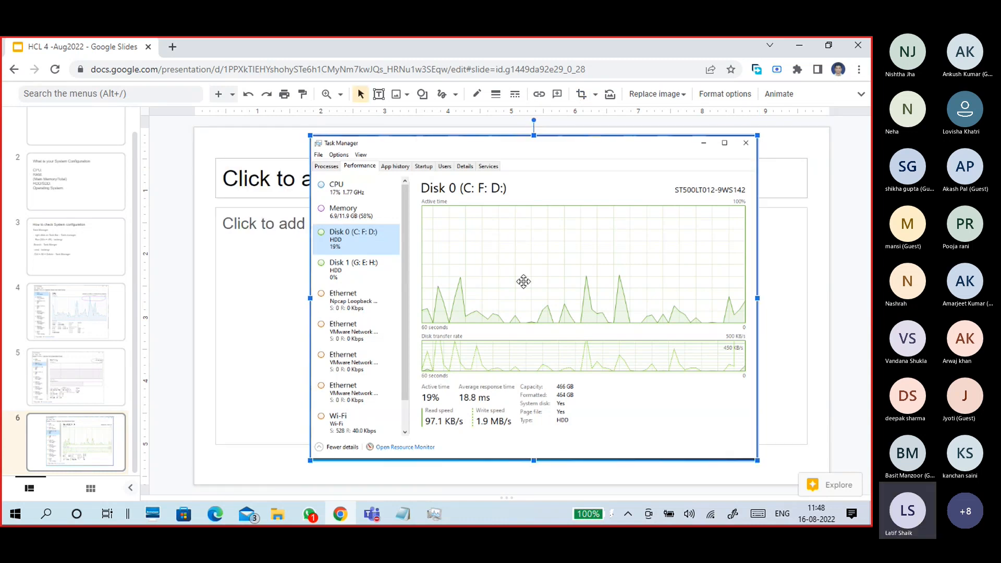
- Move the cropped screenshot to the slide's left margin and enlarge it to nearly the slide's bottom edge
drag(523, 282, 426, 281)
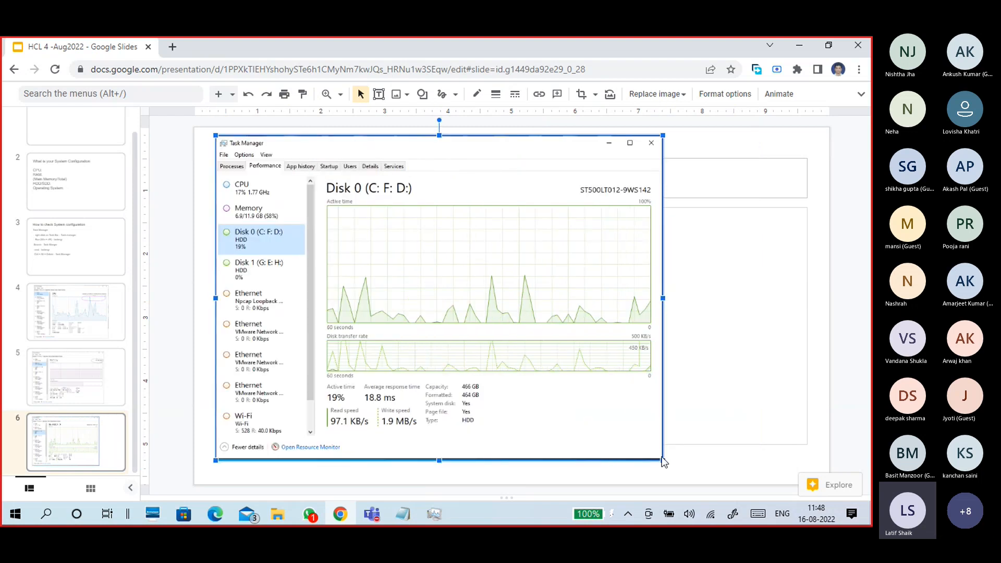
drag(662, 460, 690, 482)
click(860, 260)
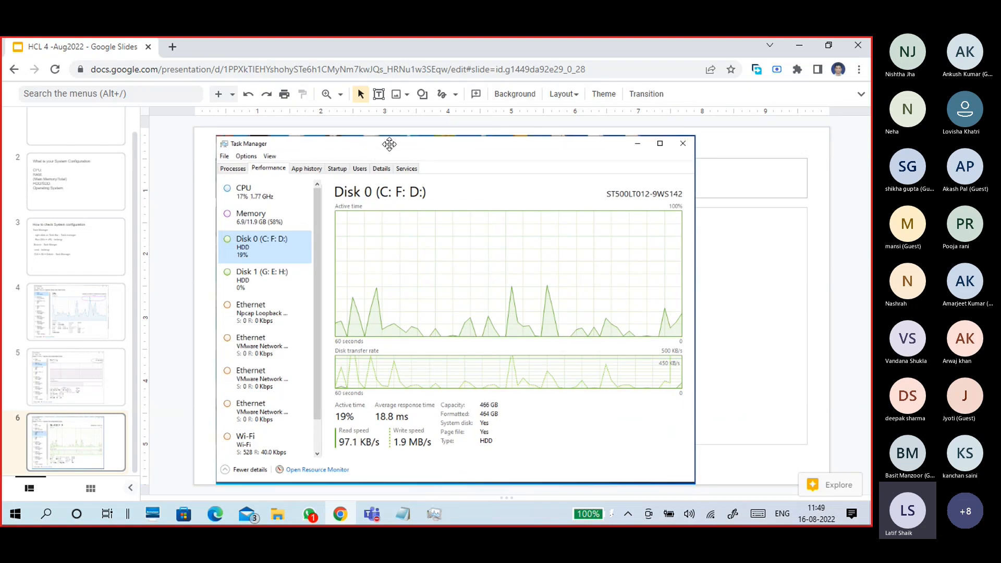
- Scribble a check mark beside the Disk 0 entry and a circle around the capacity and formatted values in the screenshot
click(443, 96)
drag(279, 257, 298, 239)
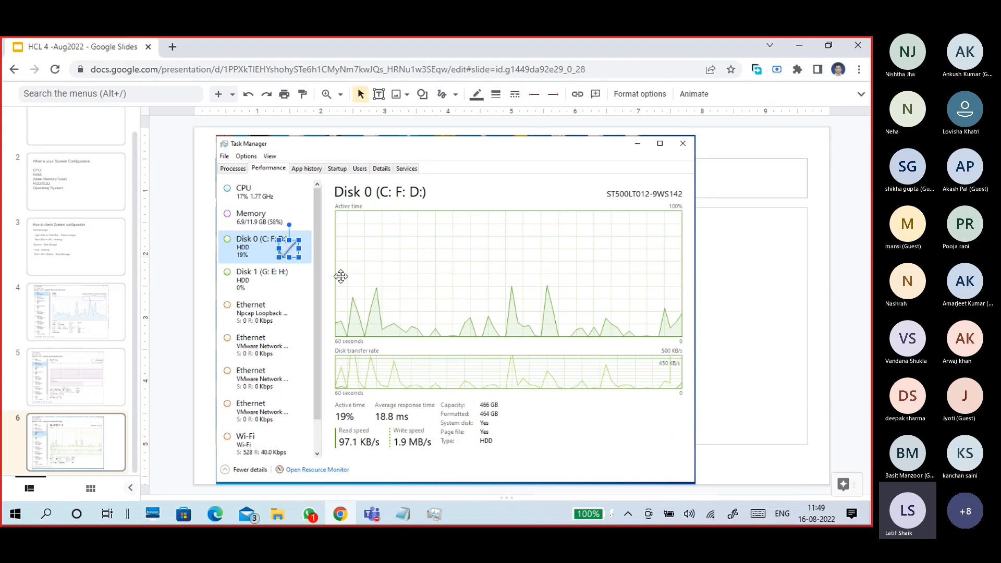
click(495, 395)
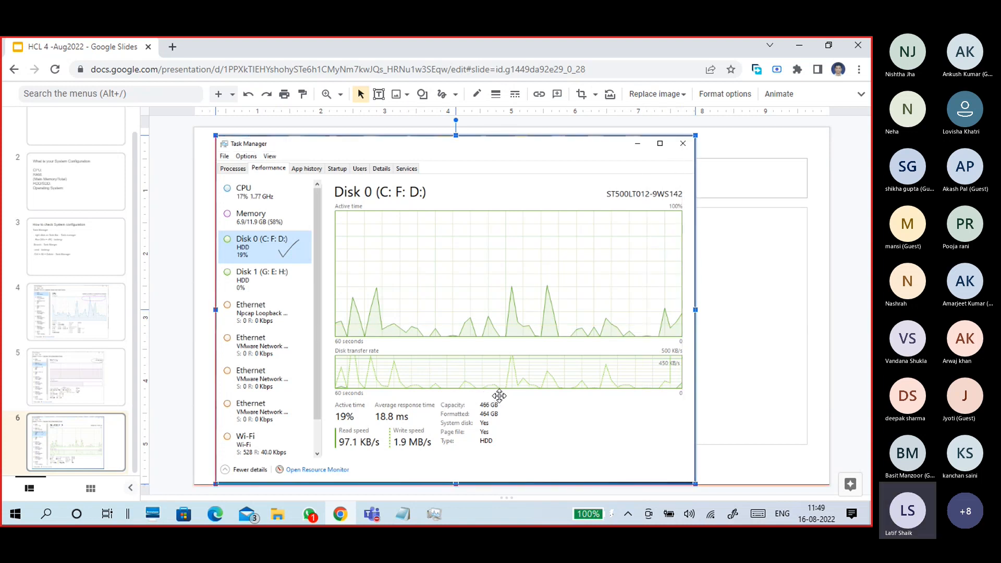
click(846, 363)
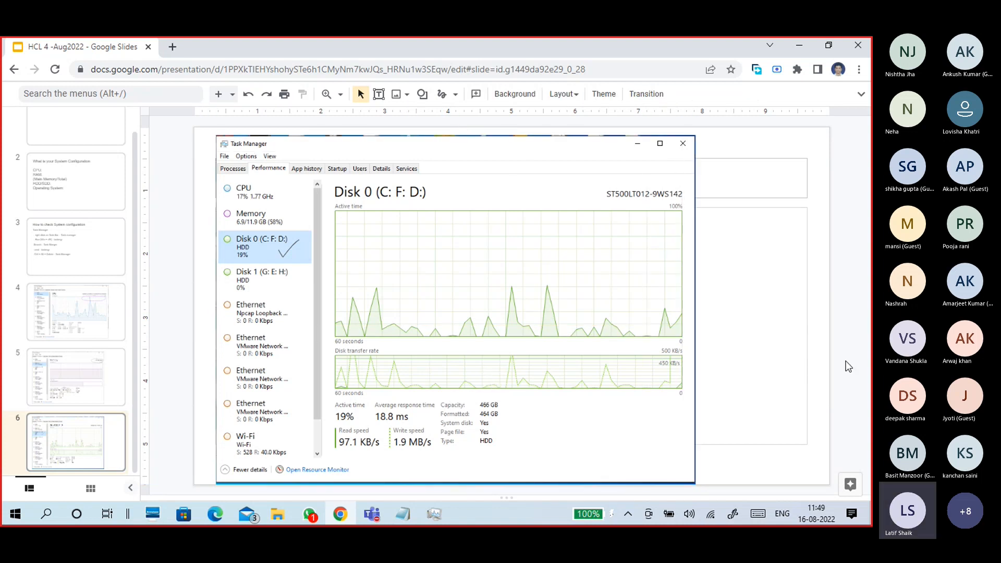
click(442, 97)
mouse_move(490, 385)
mouse_down()
mouse_move(483, 424)
mouse_move(501, 386)
mouse_up()
click(849, 303)
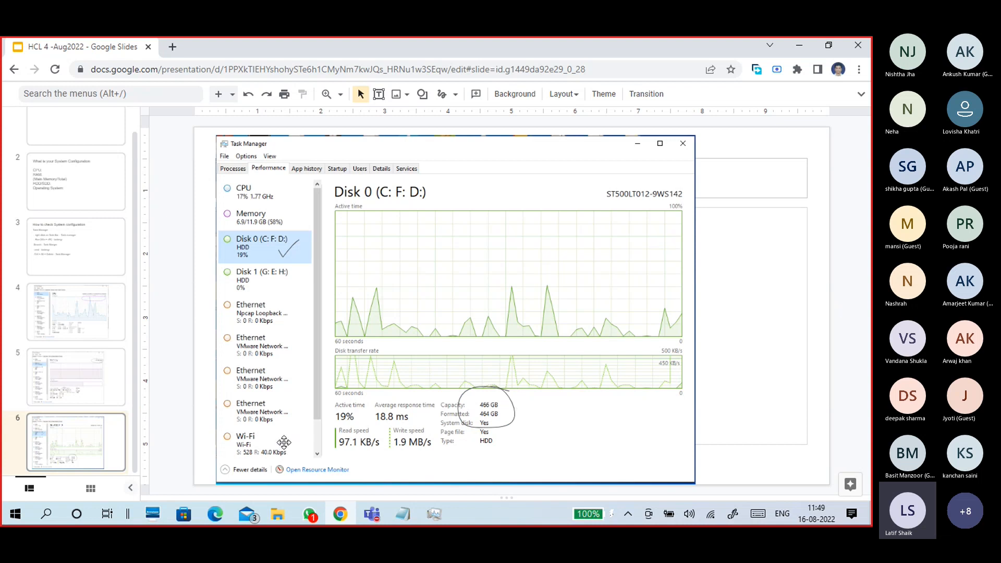
- Switch to Task Manager and examine the Wi-Fi, VMnet2 Ethernet and GPU 0 performance details, ending on the Wi-Fi view
click(433, 514)
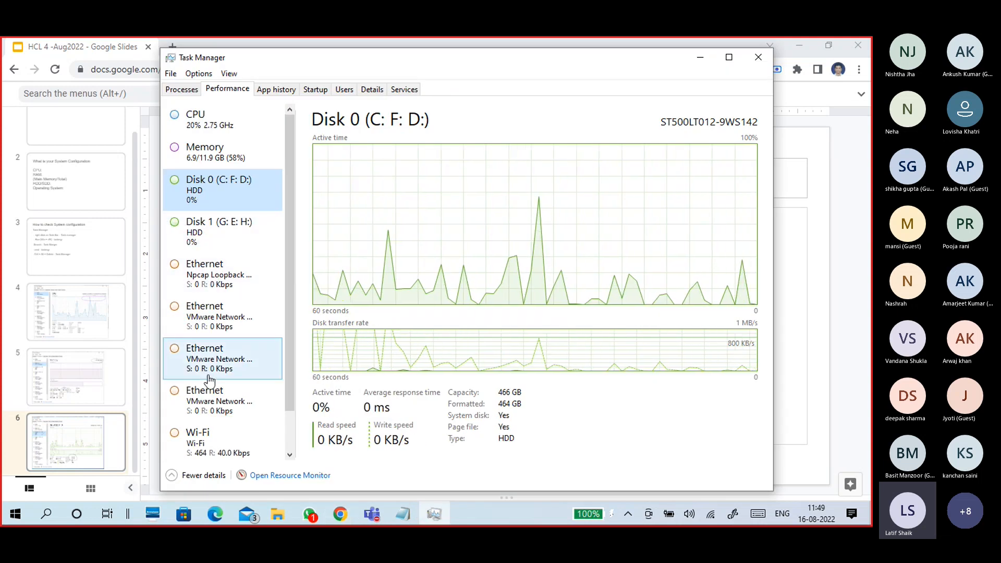
scroll(217, 406, down, 1)
click(220, 398)
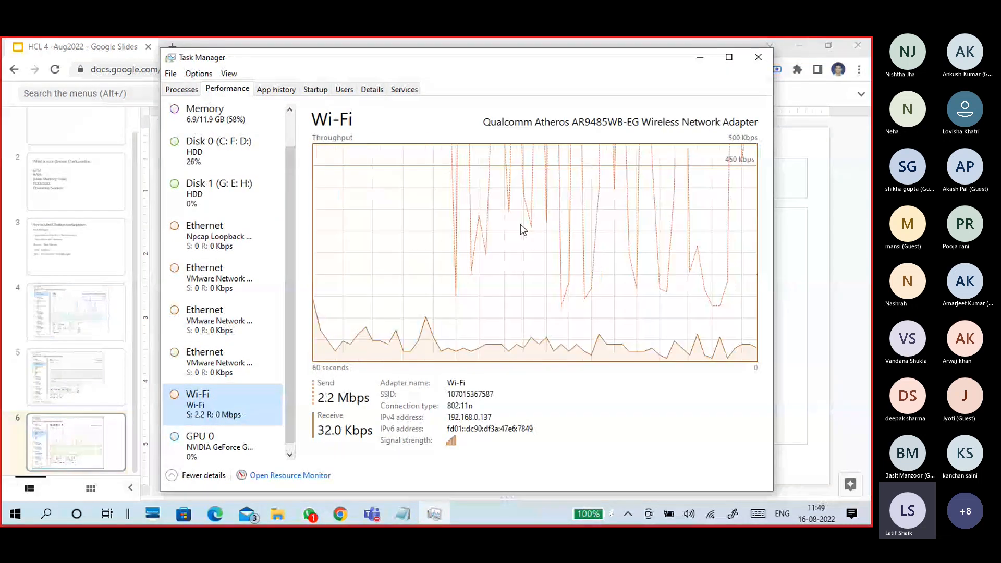
drag(448, 420, 479, 418)
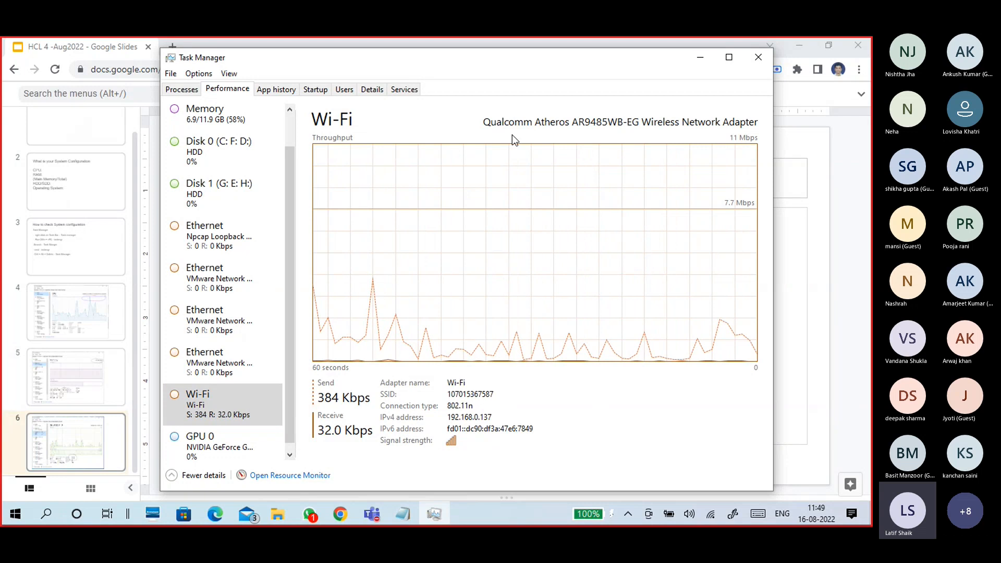
click(223, 367)
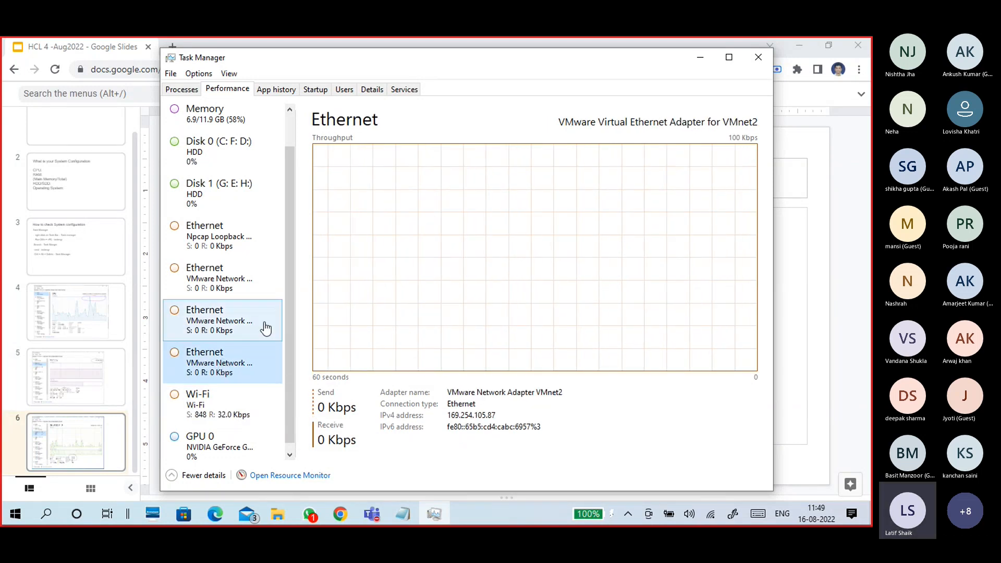
click(219, 409)
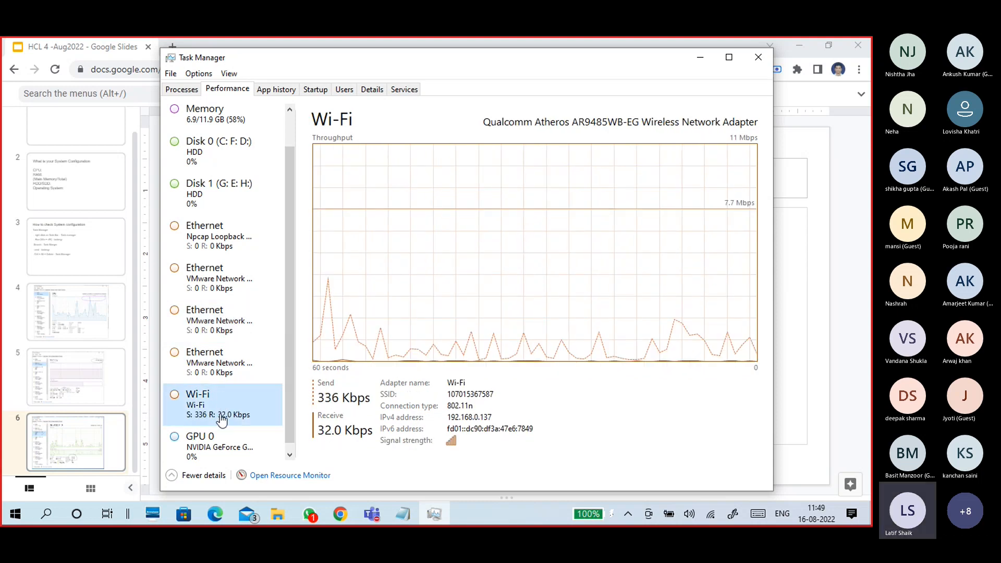
click(228, 444)
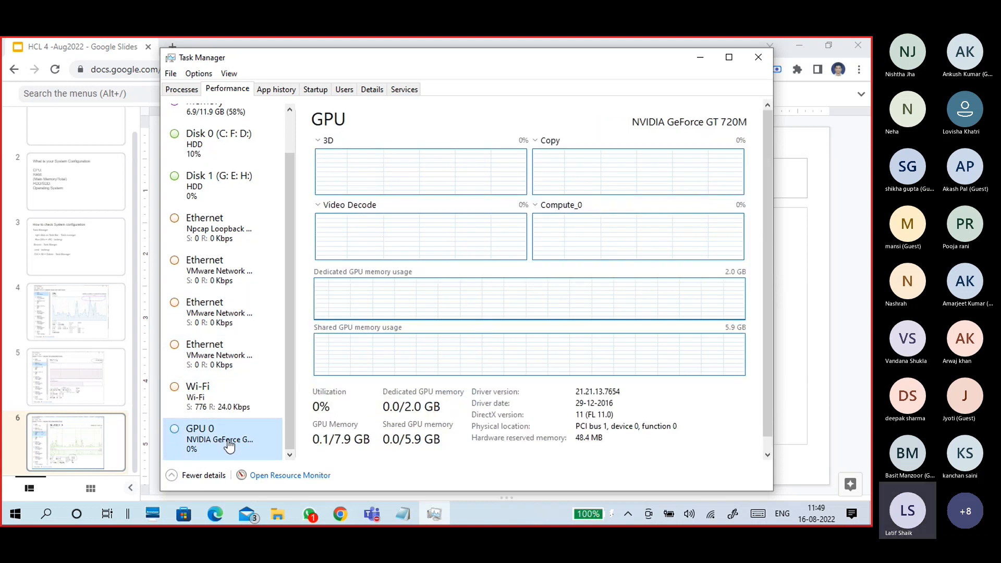
click(232, 410)
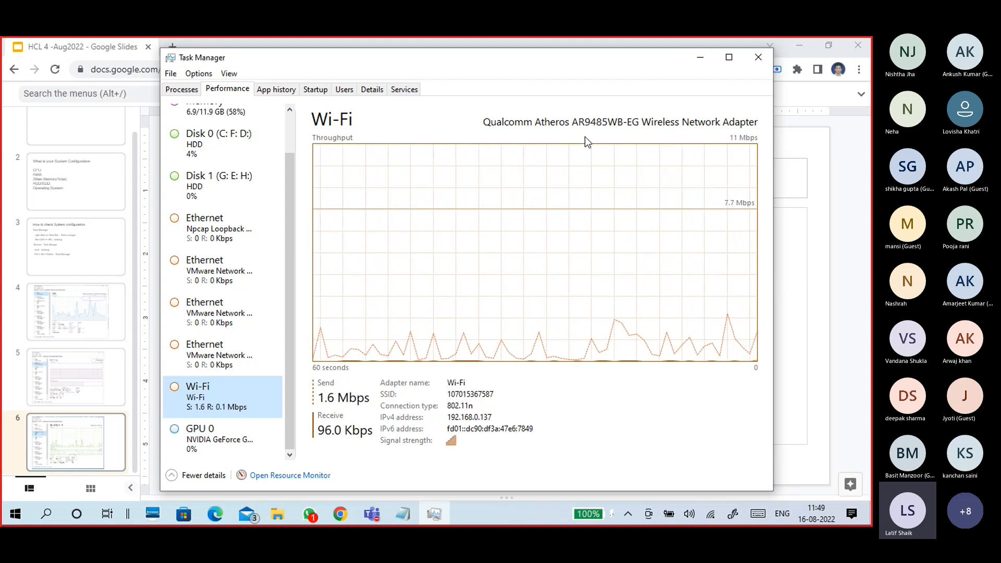
- Return to the presentation, add a new slide after slide 6, and paste the Wi-Fi performance screenshot onto it
click(21, 474)
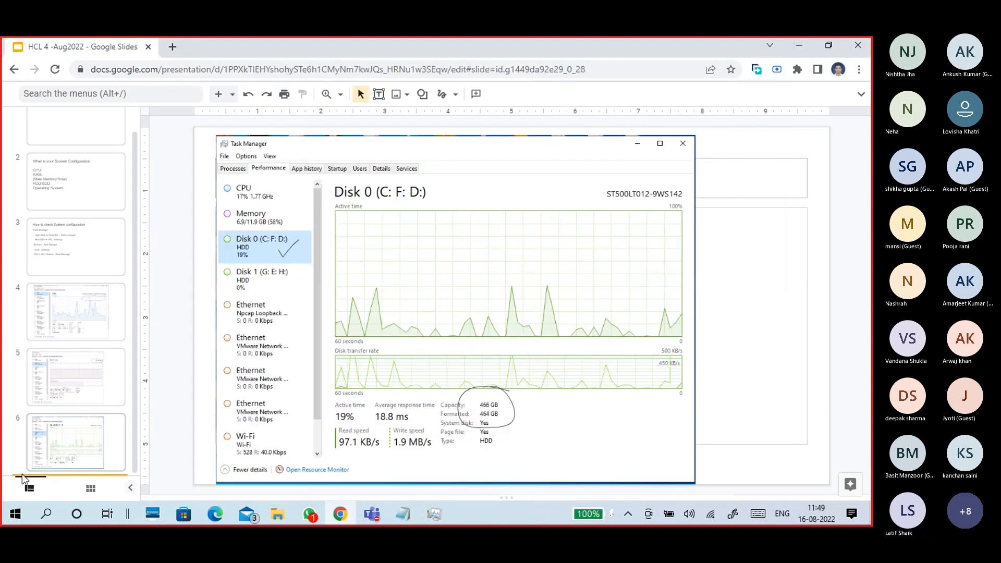
right_click(23, 473)
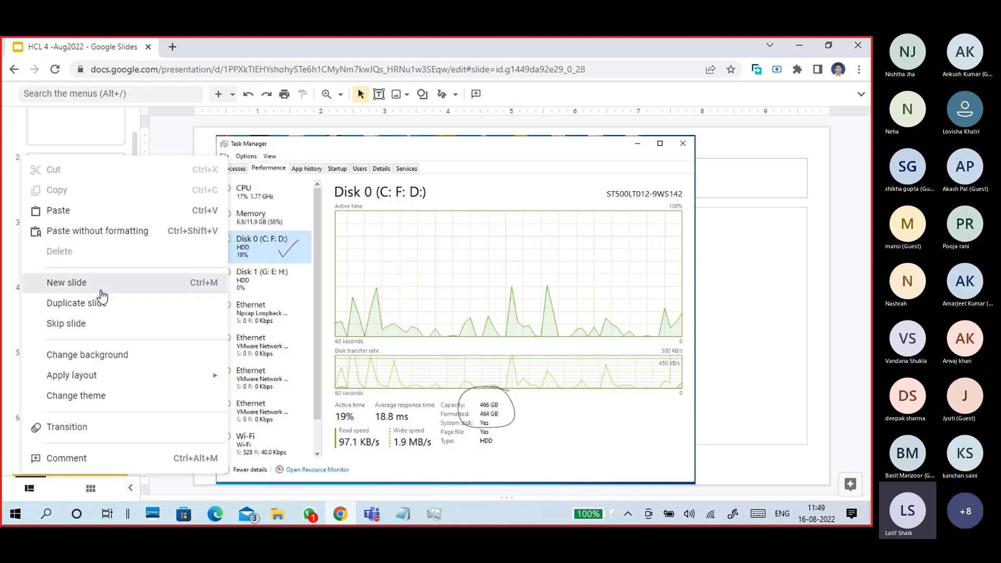
click(96, 286)
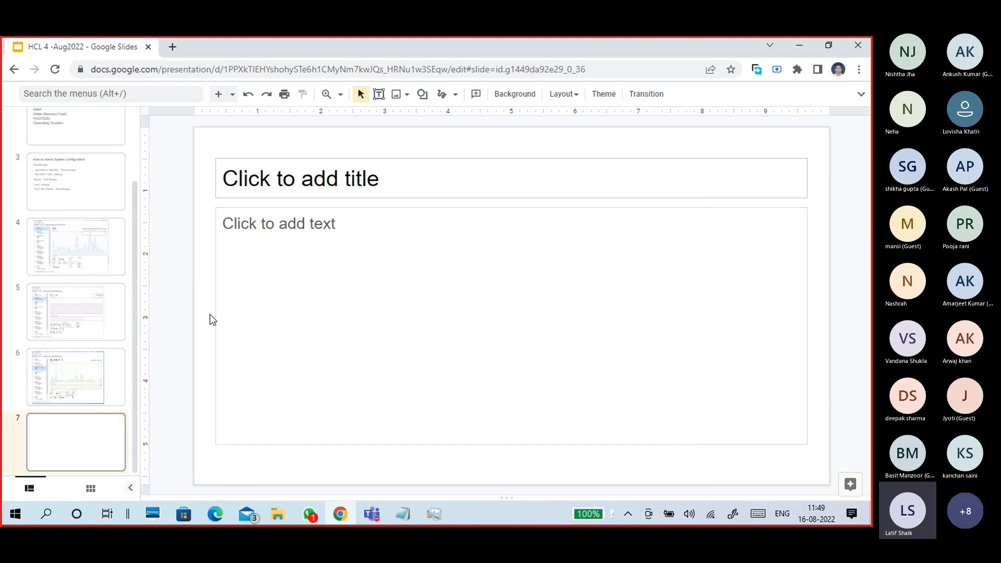
key(ctrl+v)
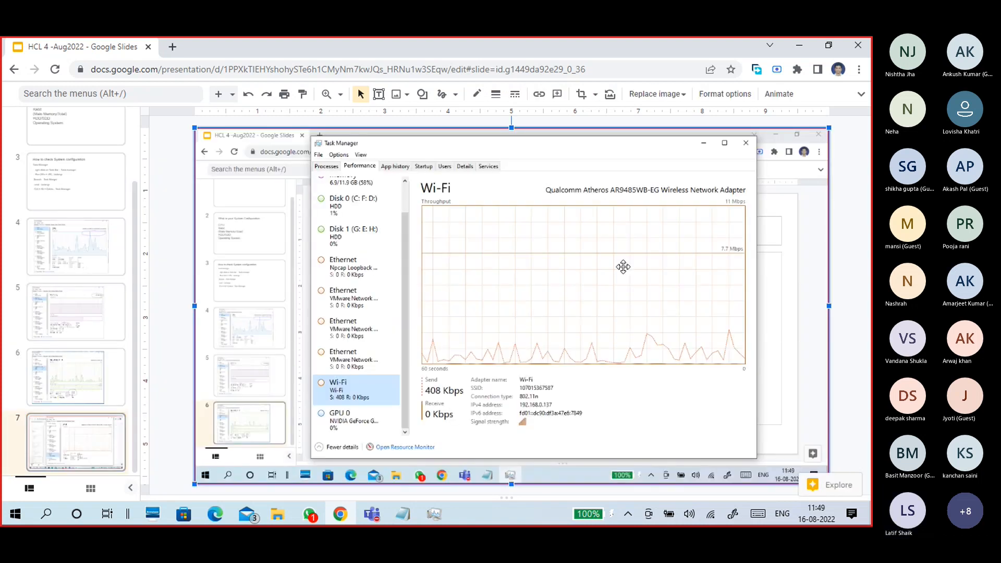
- Crop the pasted Wi-Fi screenshot to just the Task Manager window and move it near the slide's left edge
click(581, 95)
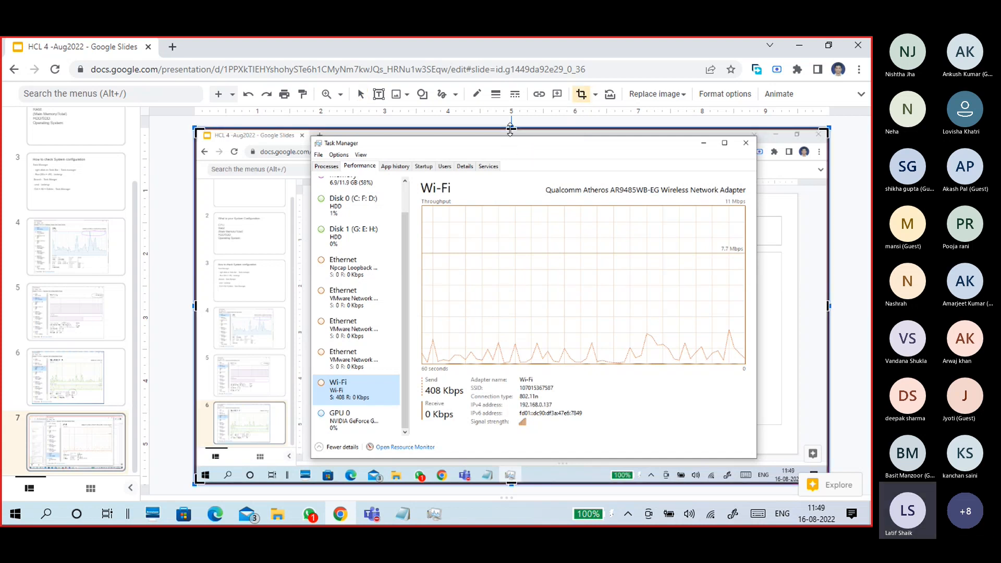
drag(510, 130, 513, 138)
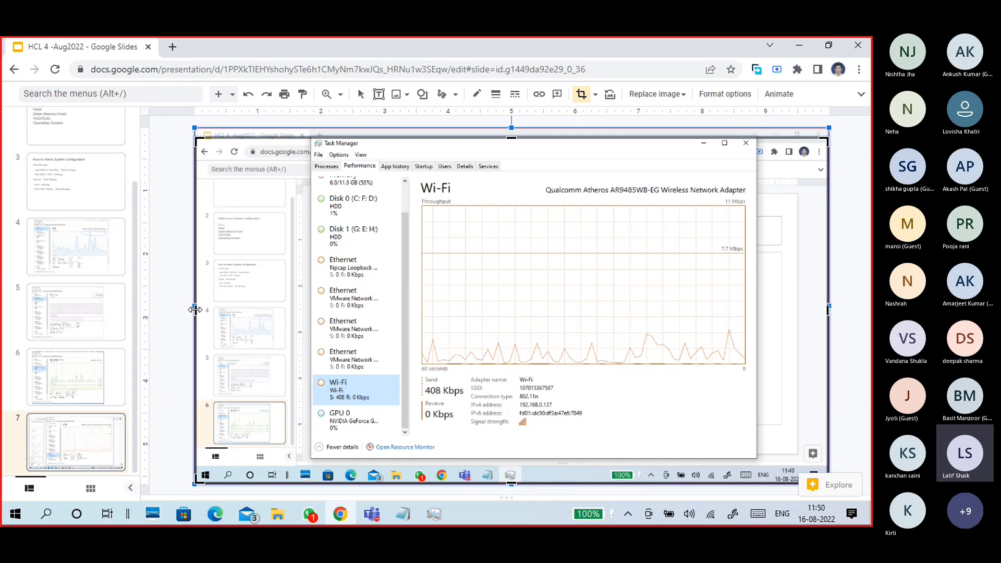
drag(196, 310, 313, 310)
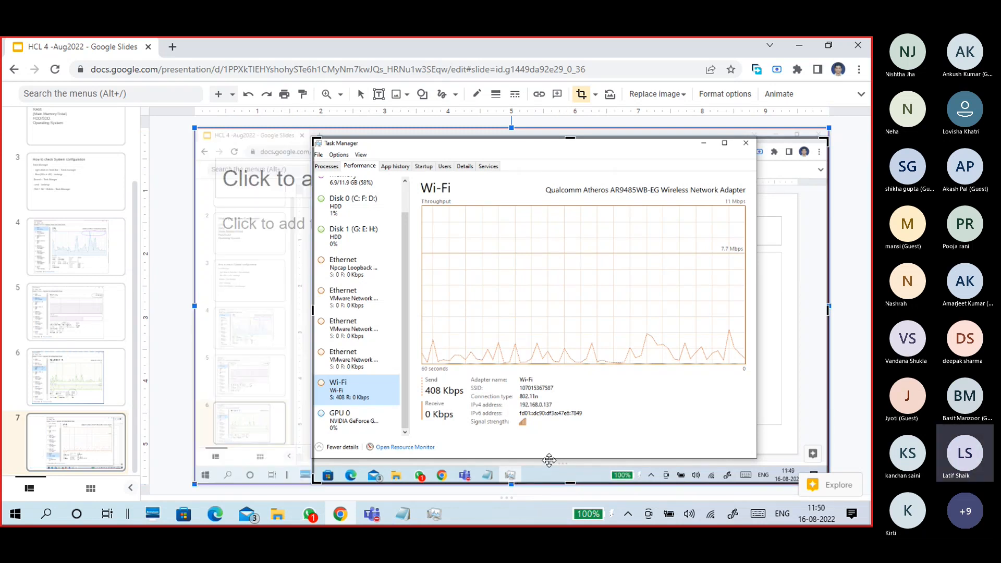
drag(571, 483, 570, 458)
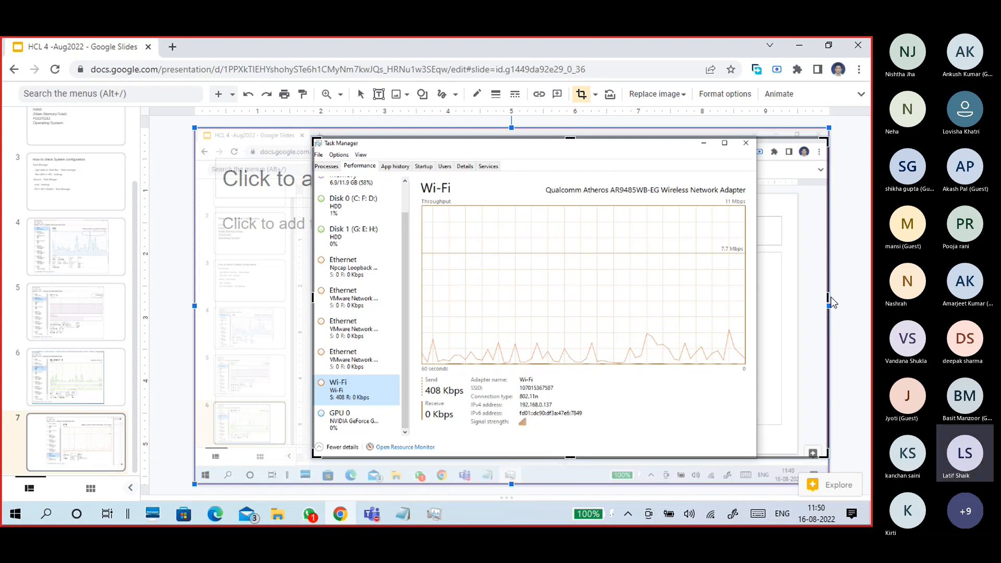
drag(827, 295, 757, 303)
click(860, 298)
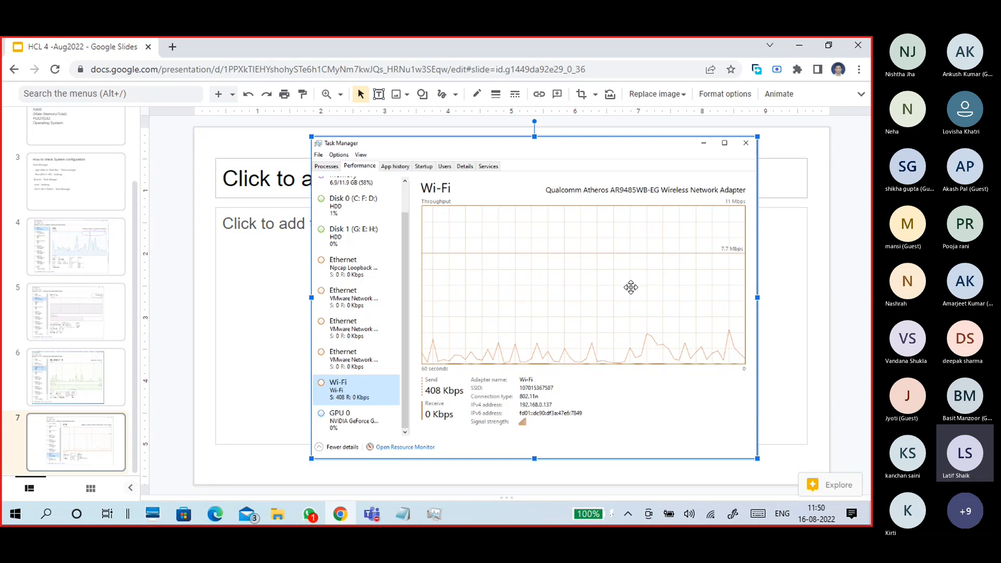
drag(631, 287, 523, 293)
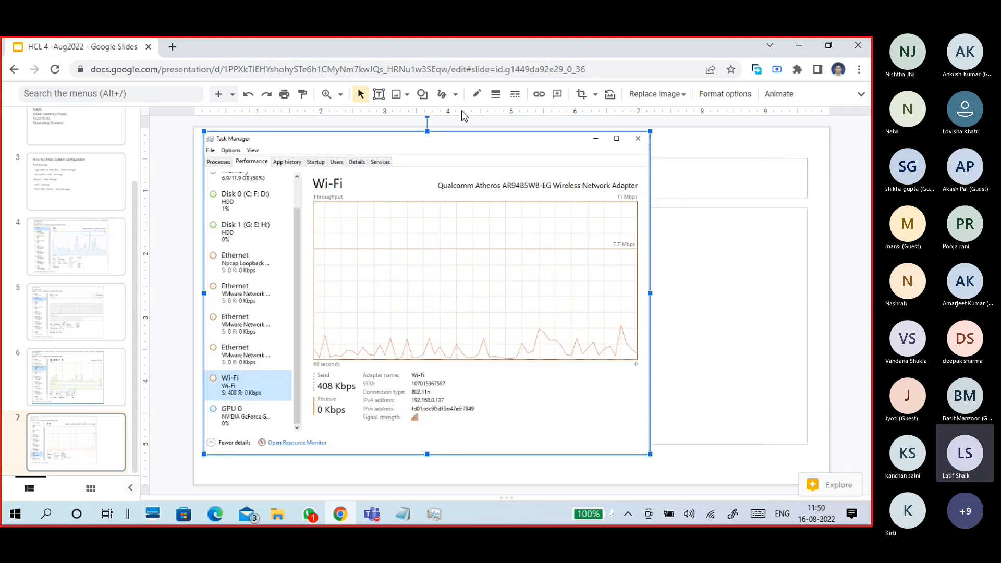
- Scribble circles around the wireless adapter name and the IPv4 address in the screenshot, keeping the screenshot in its original position
click(442, 93)
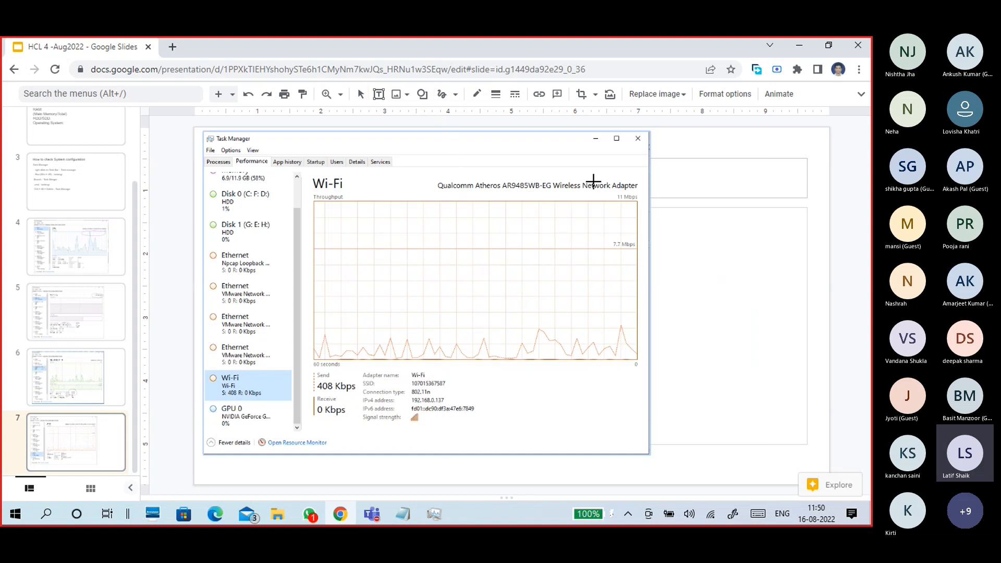
mouse_move(589, 172)
mouse_down()
mouse_move(471, 161)
mouse_move(431, 187)
mouse_move(642, 199)
mouse_move(603, 167)
mouse_move(568, 172)
mouse_up()
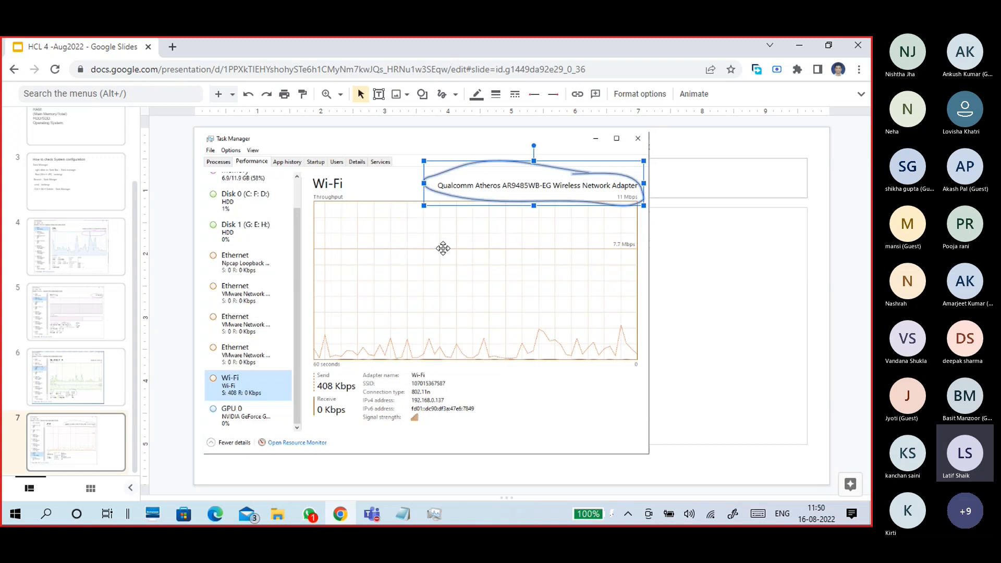
click(442, 95)
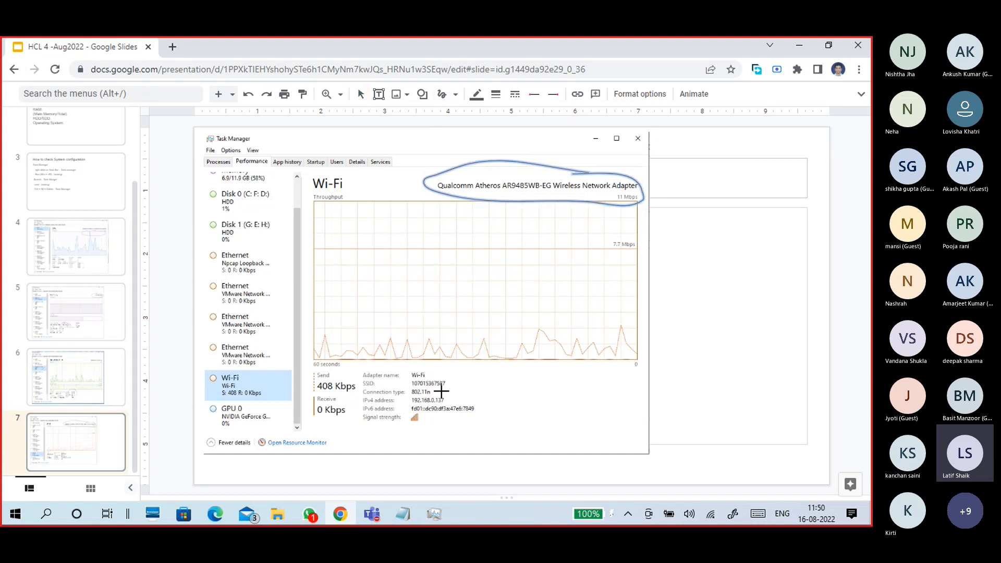
mouse_move(437, 392)
mouse_down()
mouse_move(404, 398)
mouse_move(448, 398)
mouse_move(439, 384)
mouse_move(412, 381)
mouse_move(424, 384)
mouse_up()
click(422, 385)
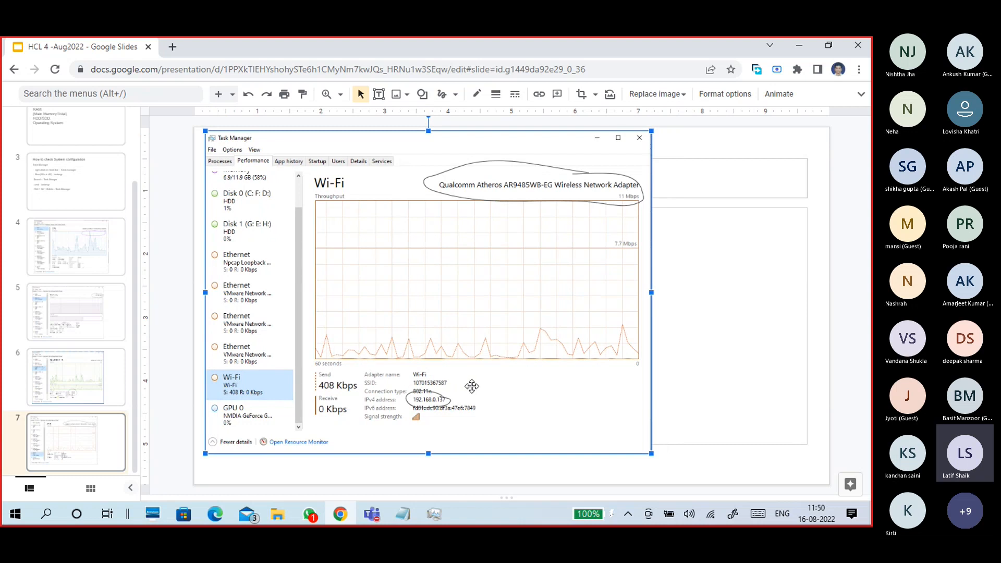
key(ctrl+z)
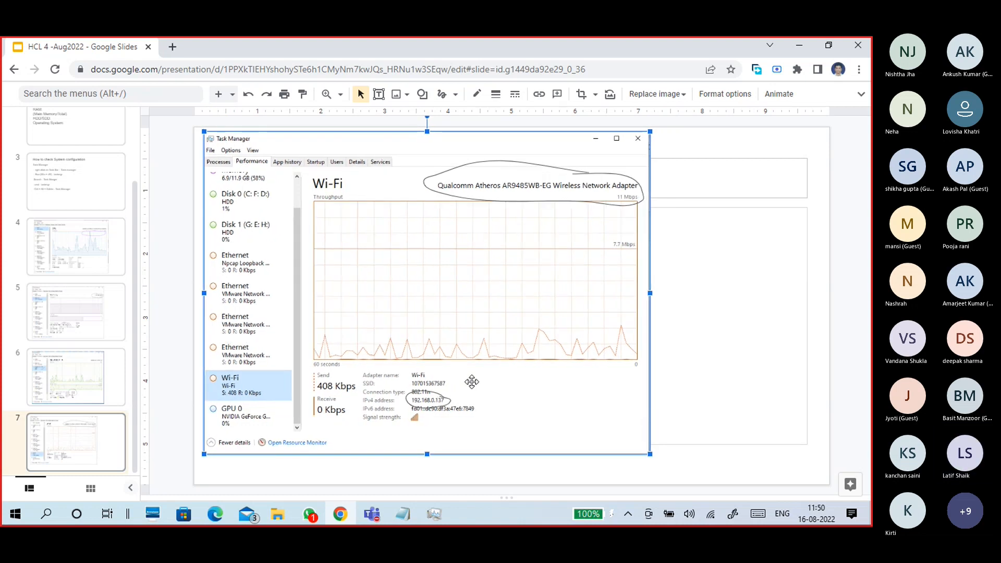
- Apply a thicker border weight to the Wi-Fi screenshot
click(442, 95)
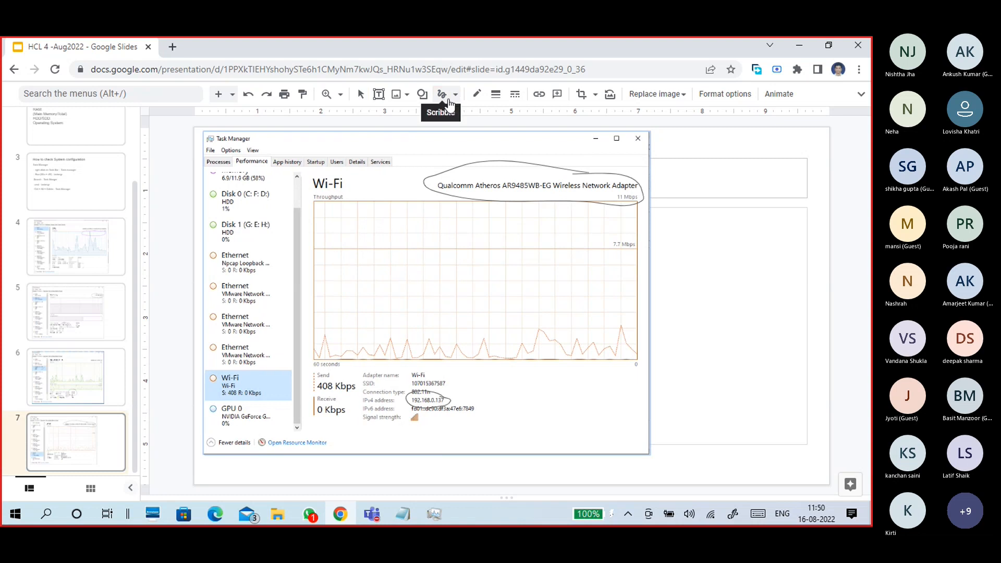
click(443, 97)
click(447, 99)
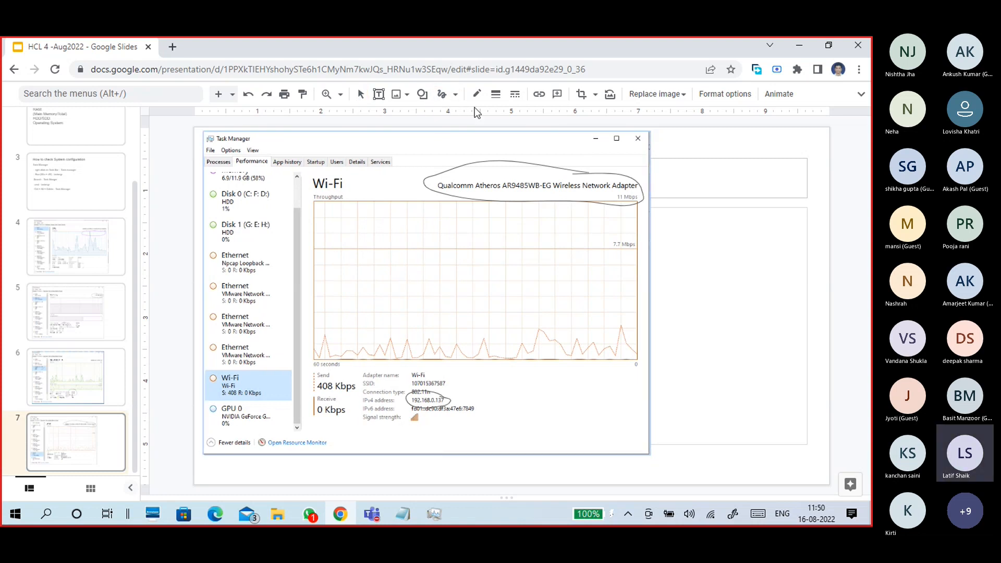
click(443, 98)
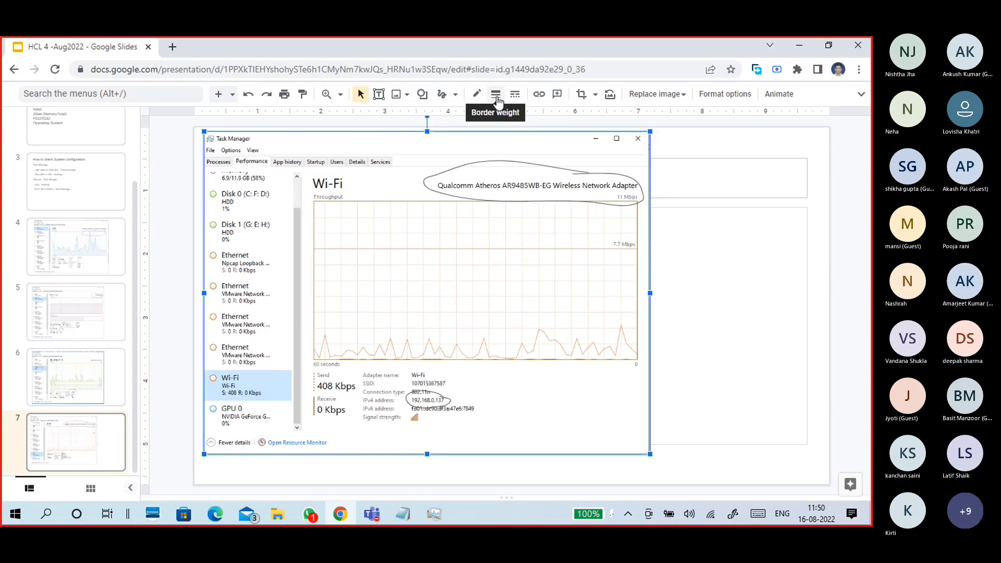
click(496, 96)
click(499, 182)
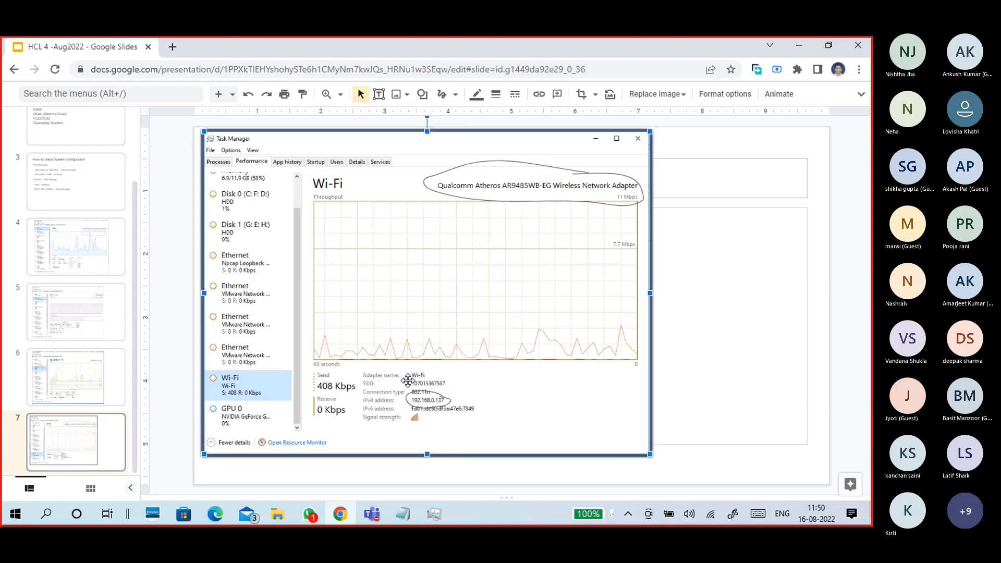
- Scribble over the SSID value in the screenshot and increase the stroke's line weight to obscure it
click(444, 99)
drag(411, 383, 446, 383)
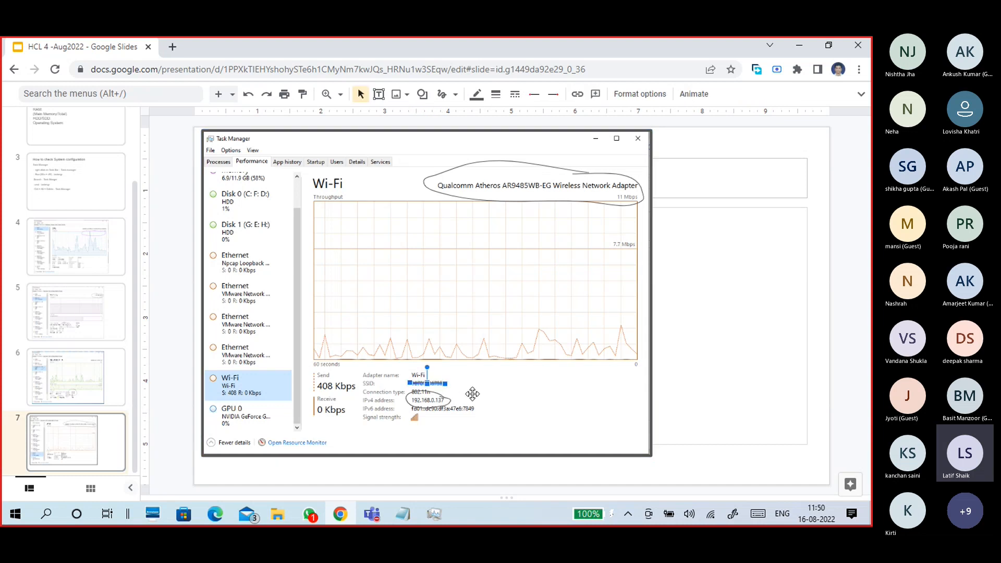
click(500, 92)
click(499, 180)
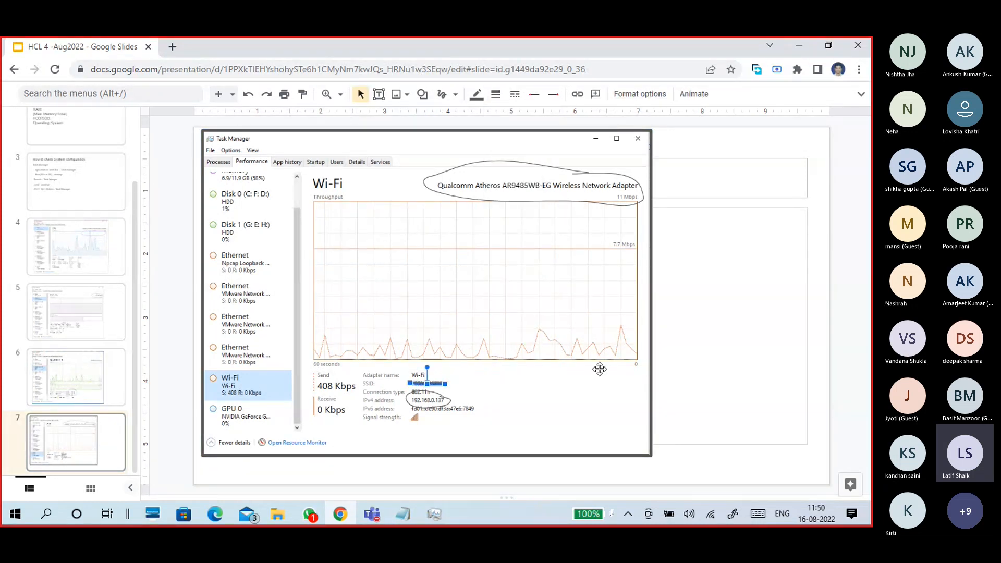
click(851, 288)
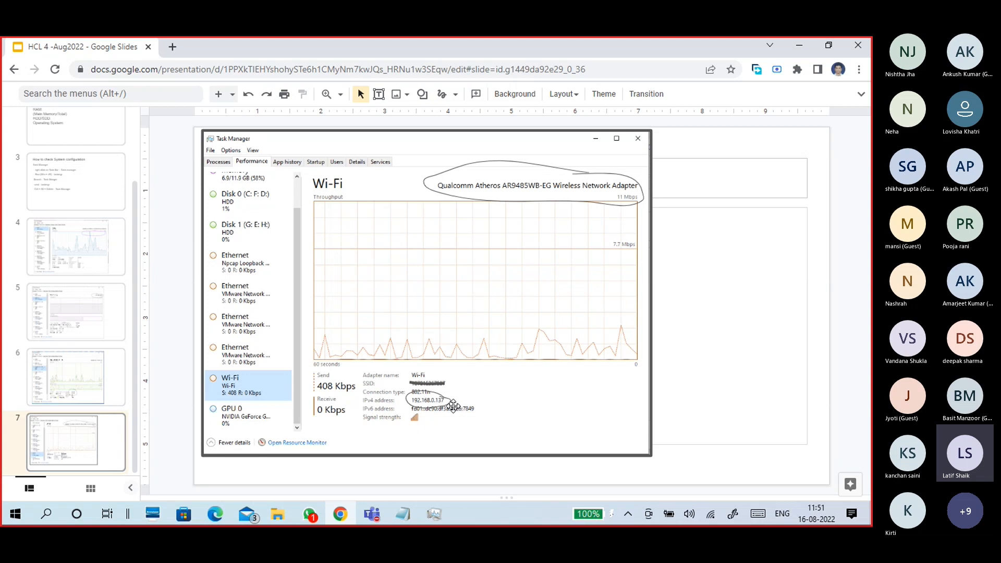
- Scribble back and forth over the IPv6 address in the screenshot and thicken the stroke to obscure it
drag(453, 405, 450, 400)
click(443, 98)
drag(475, 408, 409, 410)
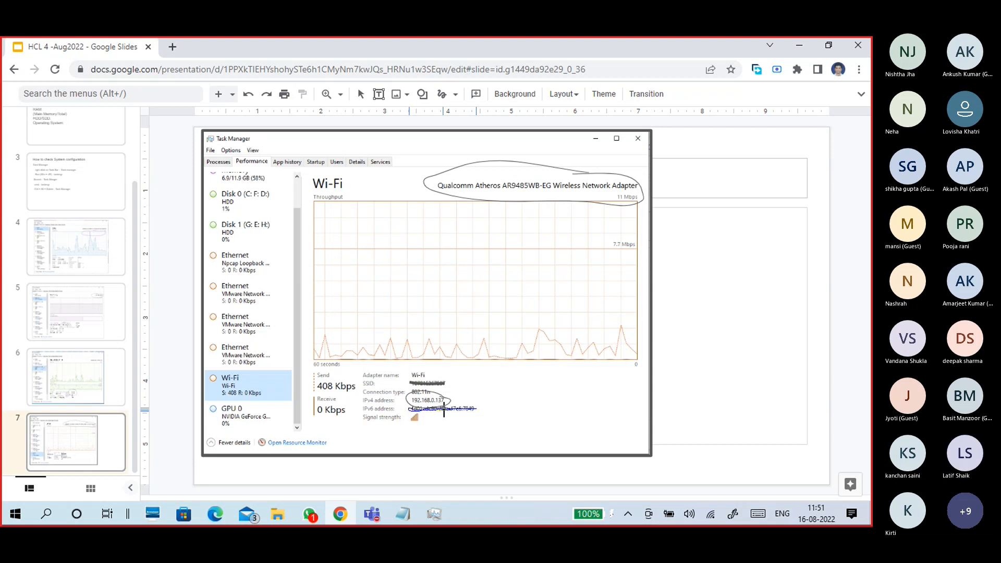
drag(468, 409, 475, 408)
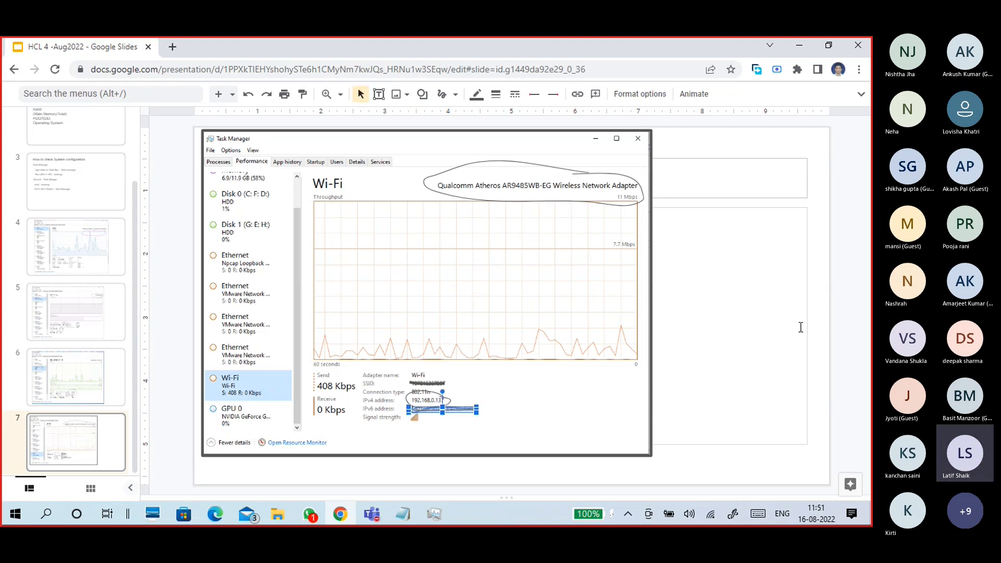
click(844, 315)
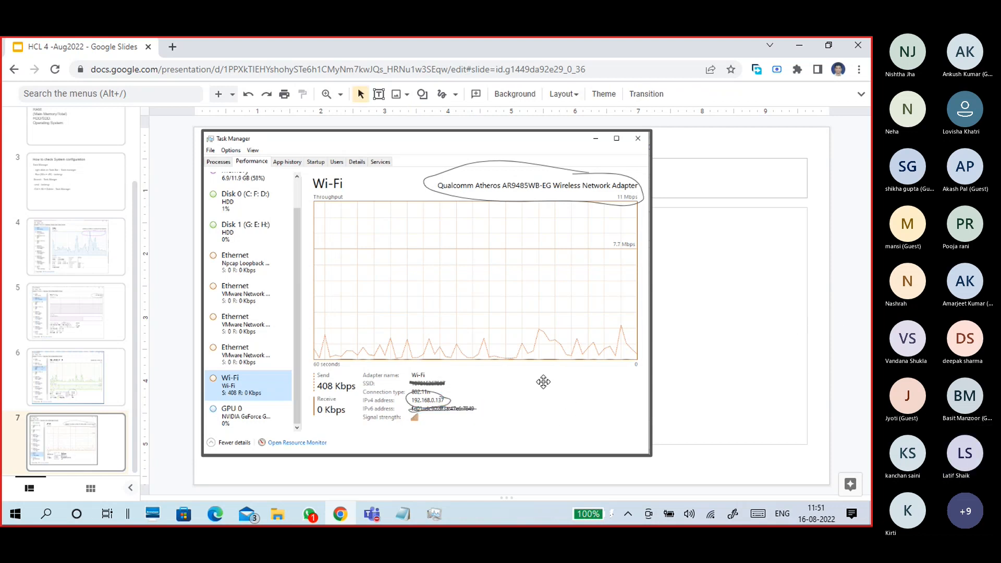
click(449, 413)
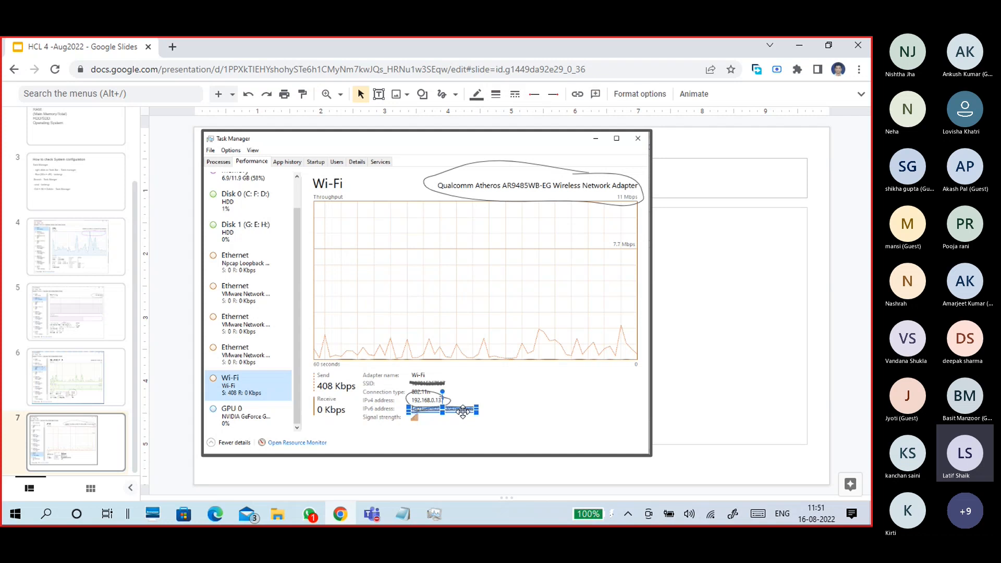
click(495, 94)
click(511, 157)
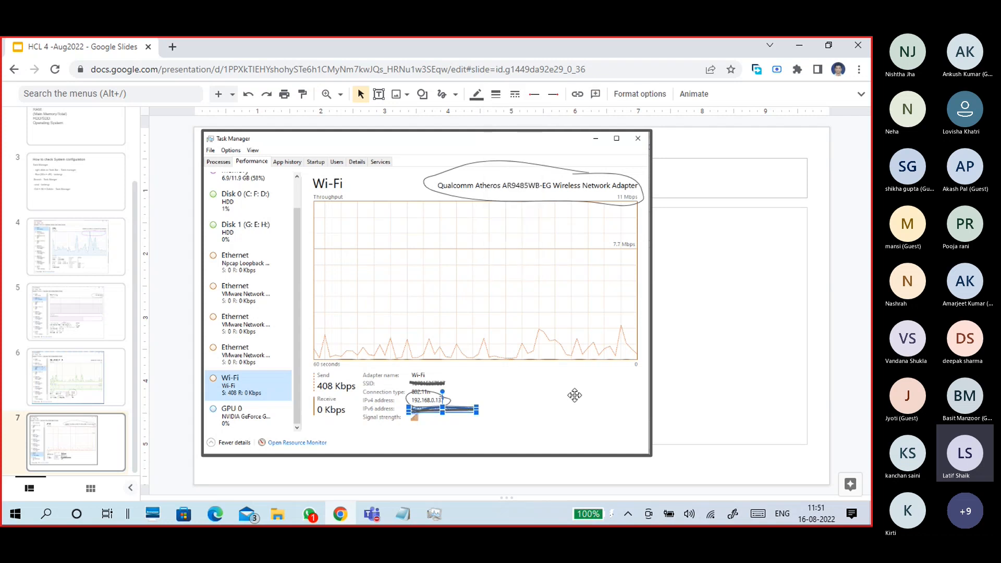
click(848, 341)
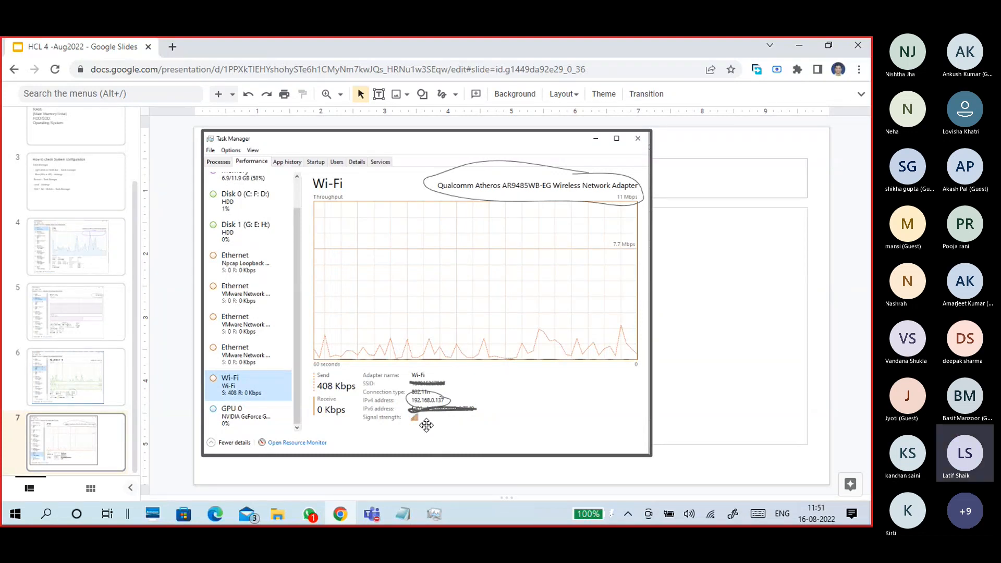
- Switch to Task Manager to view the GPU 0 performance details, and check the Microsoft Teams meeting window
click(793, 46)
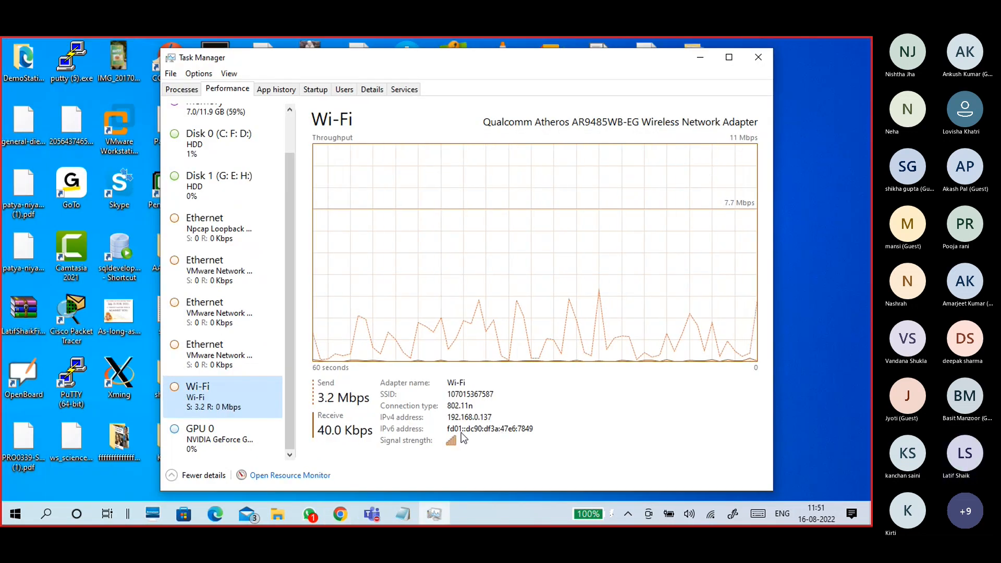
click(198, 436)
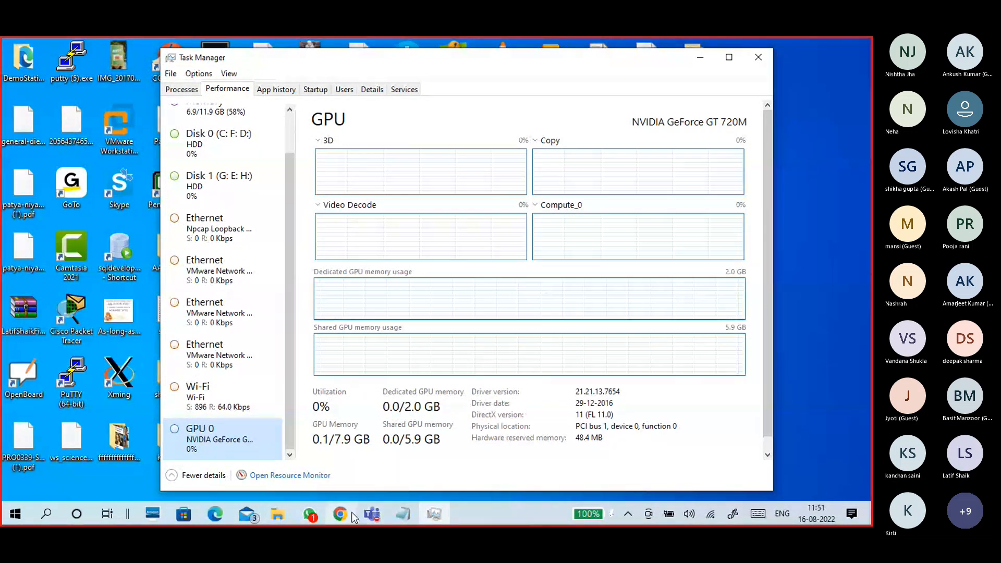
mouse_move(367, 515)
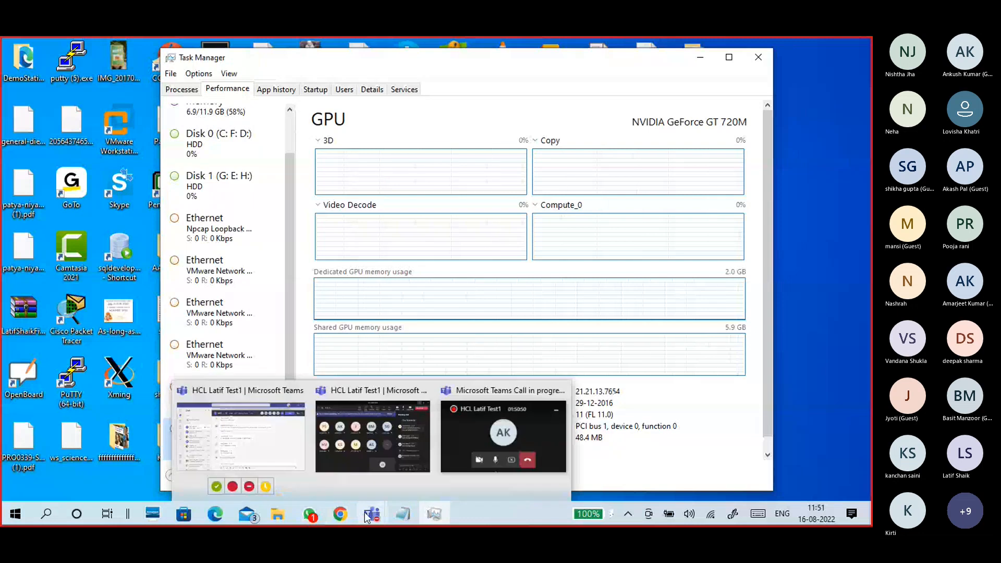
click(351, 462)
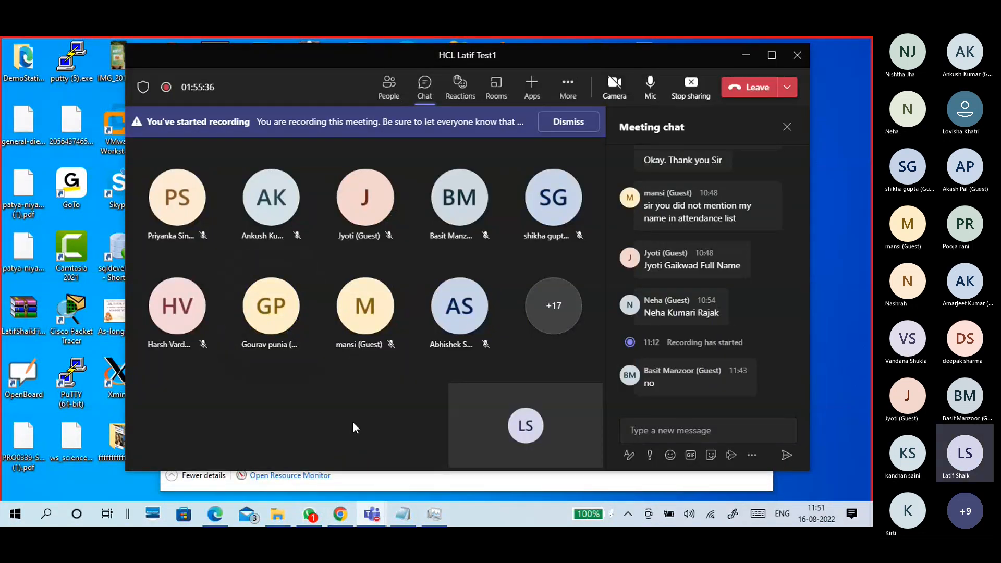
key(XF86AudioRaiseVolume)
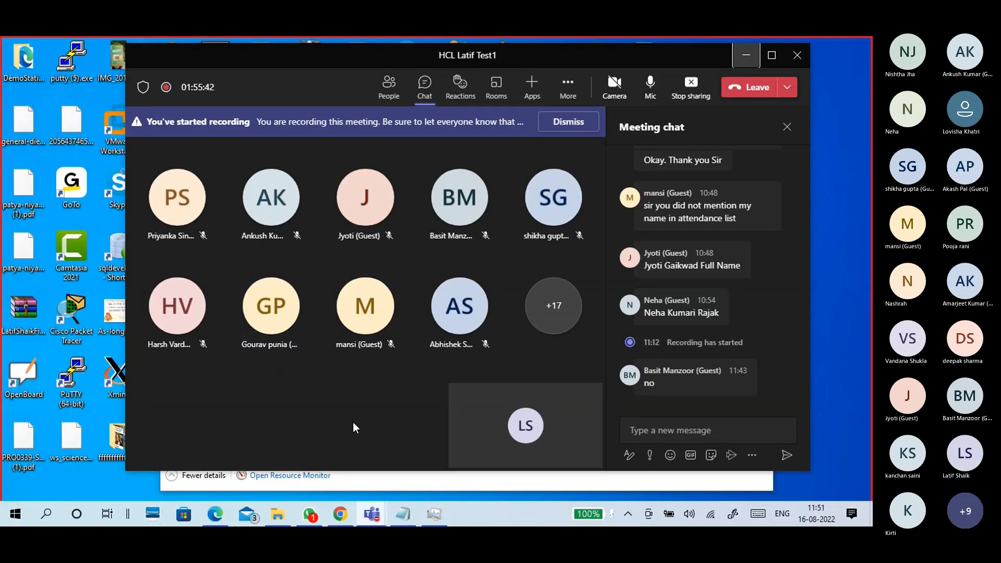
- Return to Task Manager and examine the Wi-Fi, VMnet2 and VMnet8 Ethernet adapter details, including their IP addresses
click(368, 482)
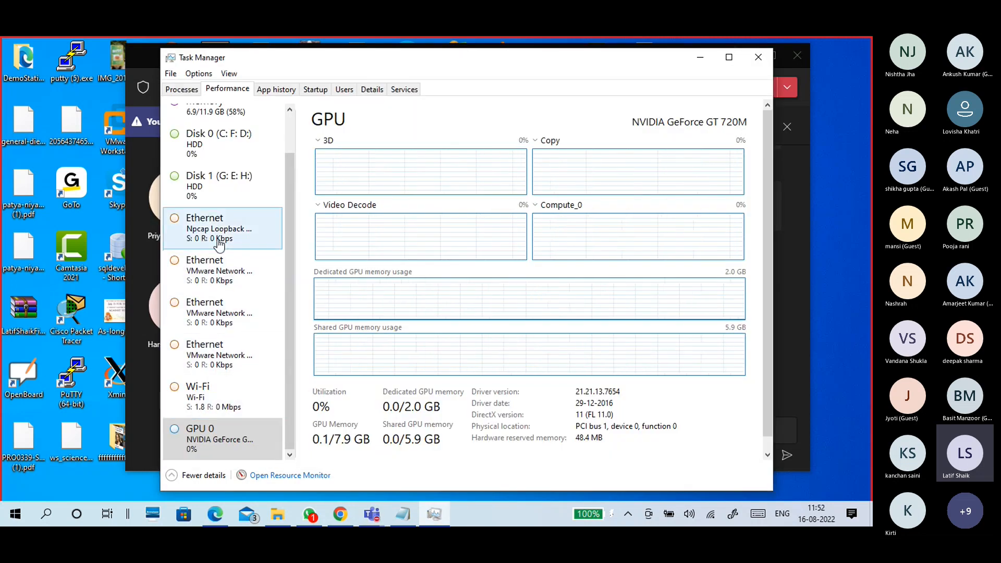
click(211, 397)
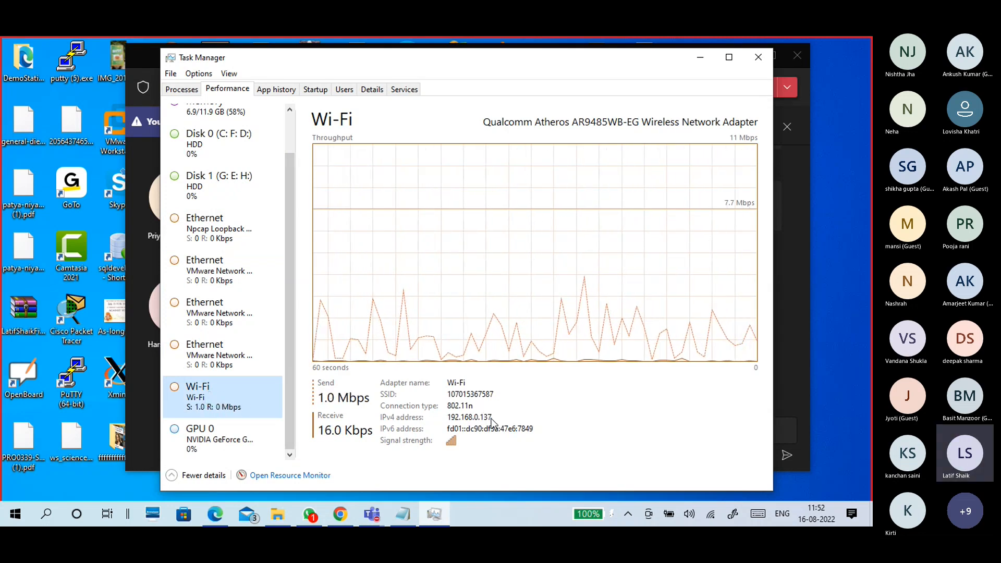
right_click(451, 430)
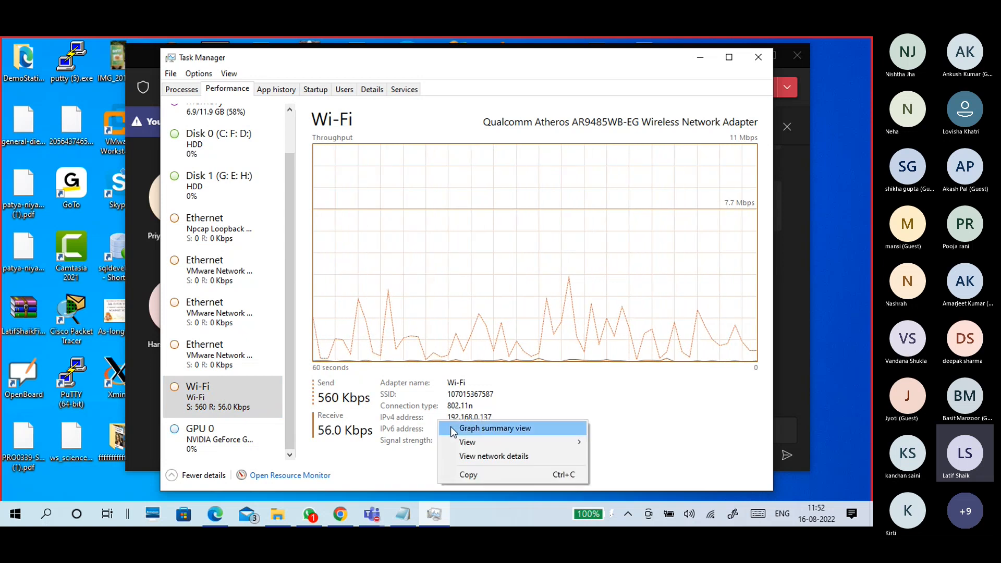
click(444, 416)
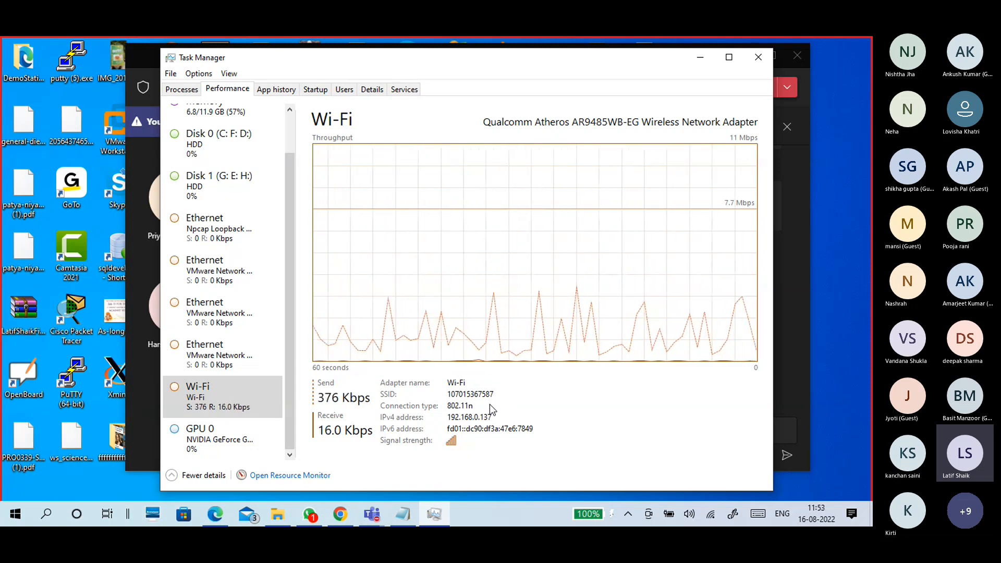
click(237, 359)
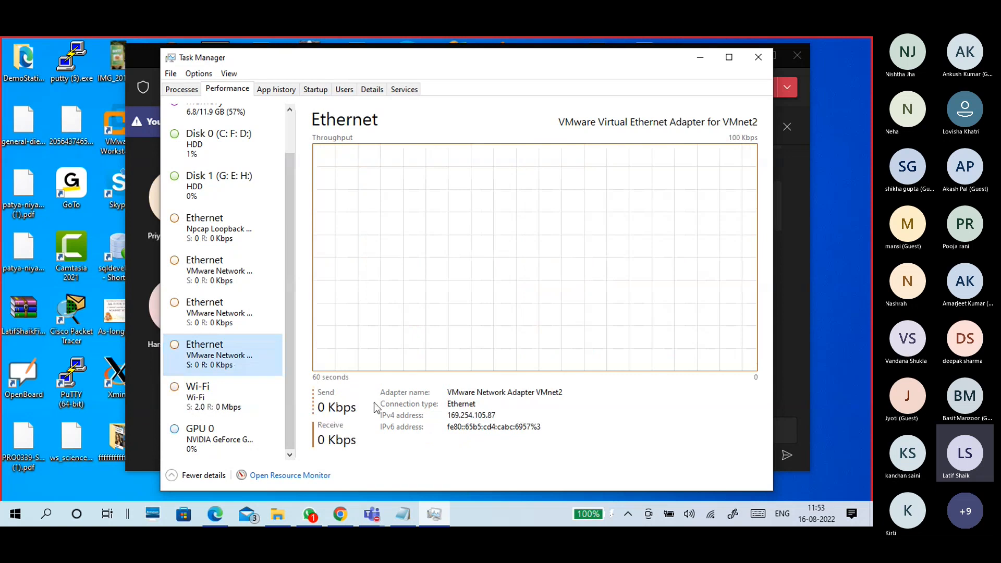
click(241, 312)
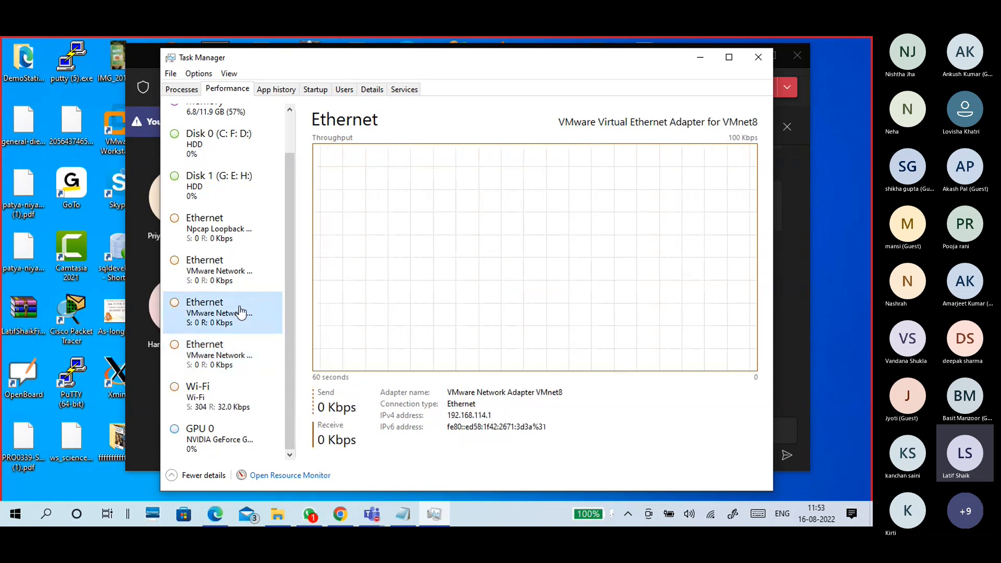
- Examine the Npcap Loopback, VMware and Wi-Fi adapter details, including their IPv4 and IPv6 addresses
click(232, 274)
click(236, 242)
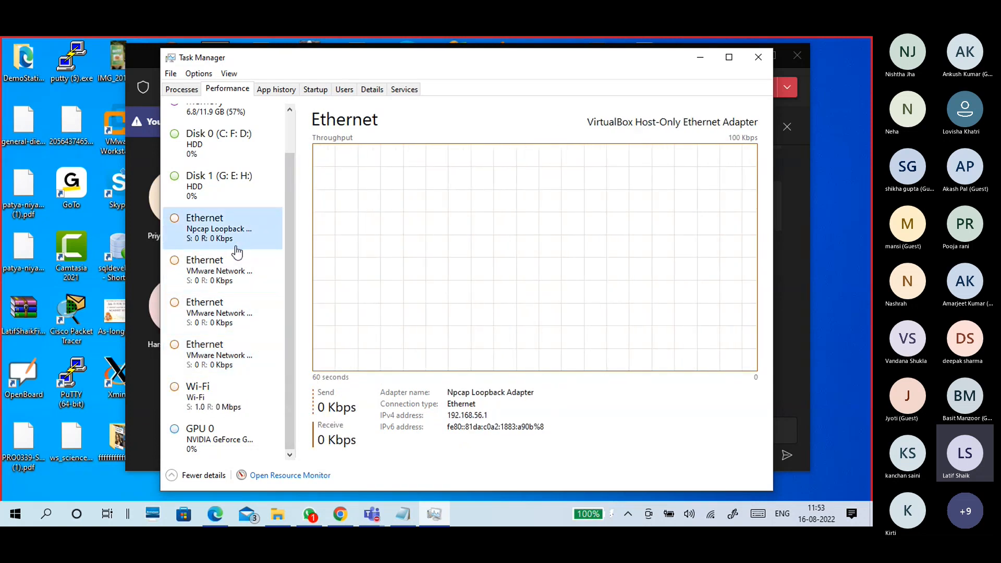
click(231, 323)
click(230, 362)
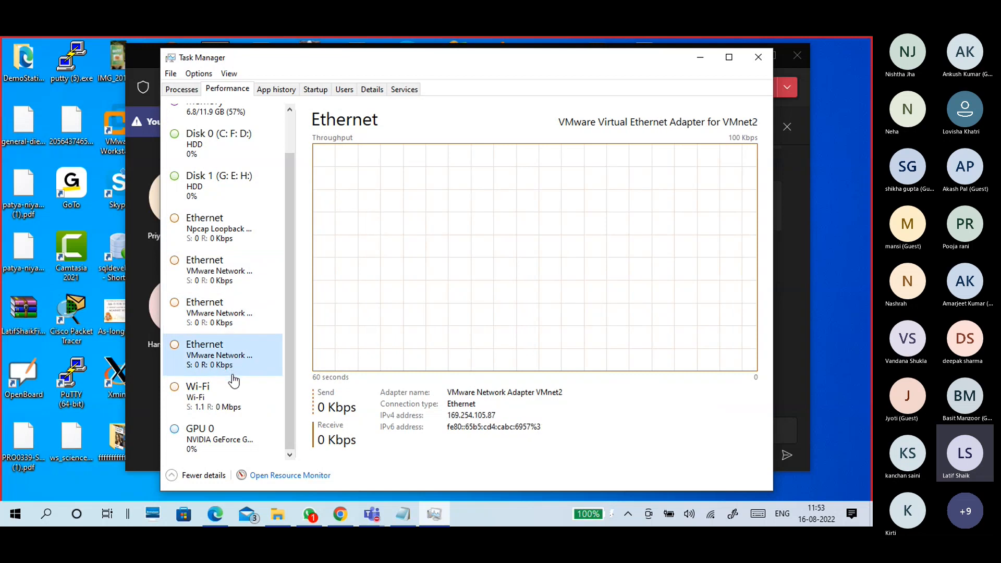
click(222, 407)
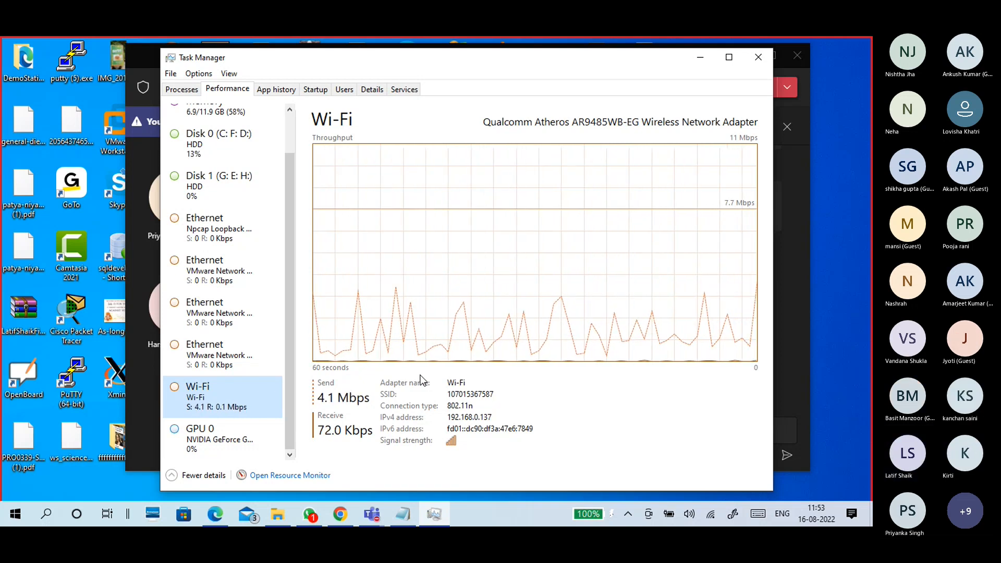
- Display the GPU 0 performance details and paste their screenshot onto a new slide after slide 7 in Google Slides
click(222, 438)
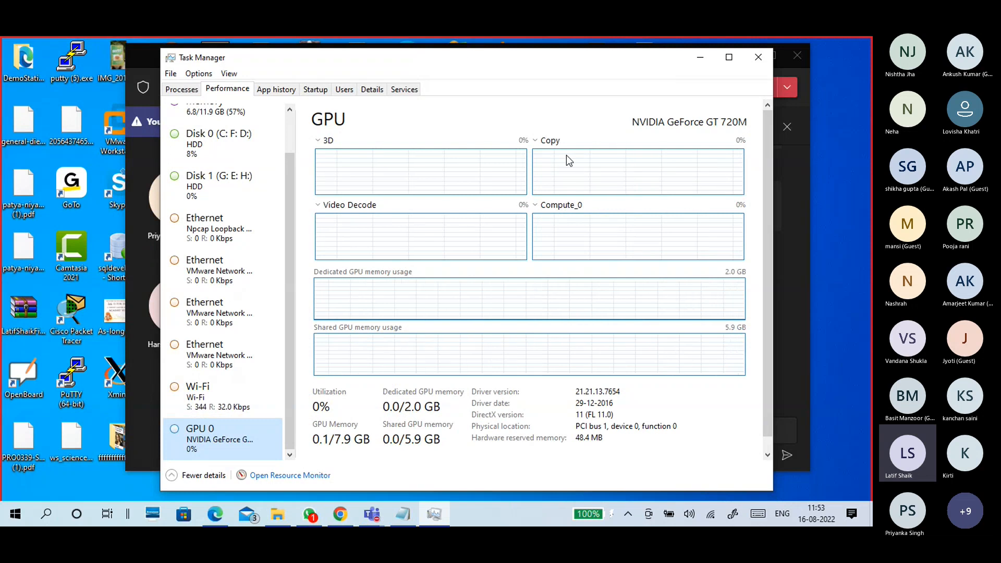
click(340, 514)
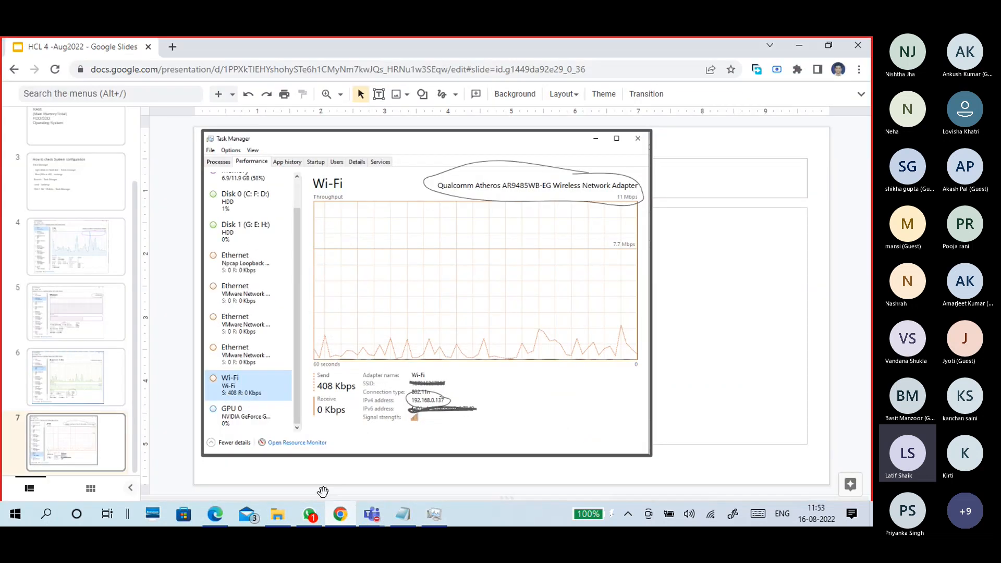
right_click(23, 476)
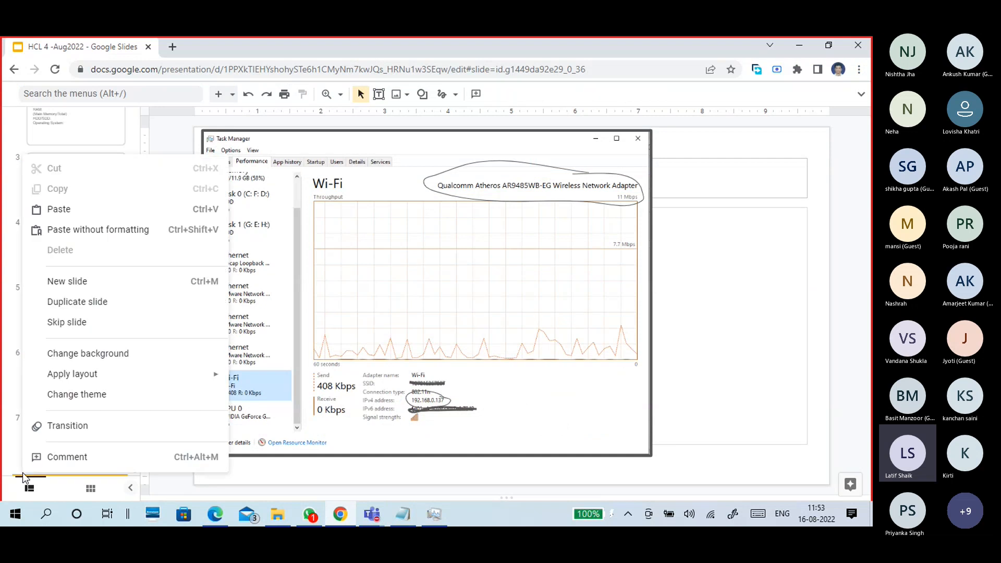
click(112, 289)
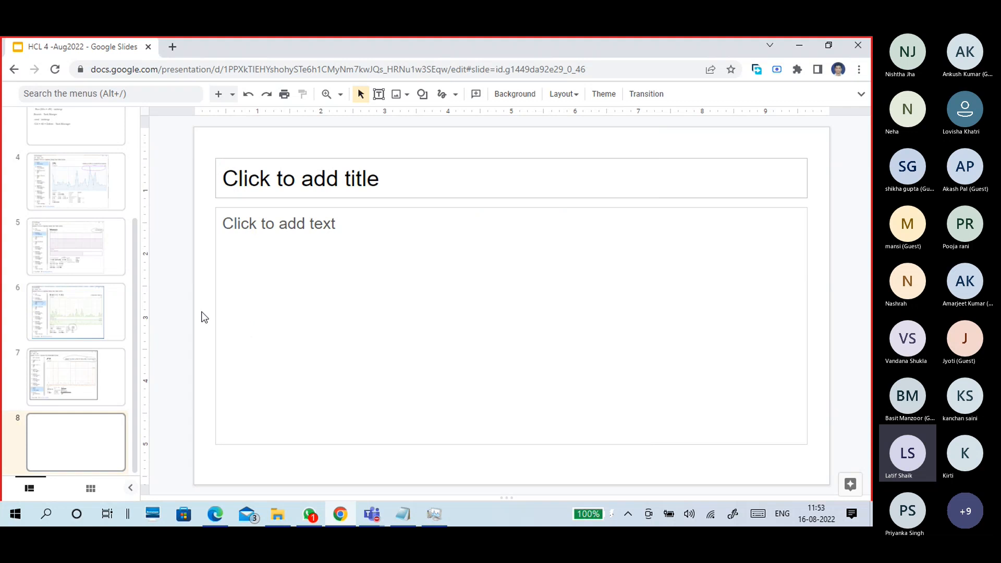
key(ctrl+v)
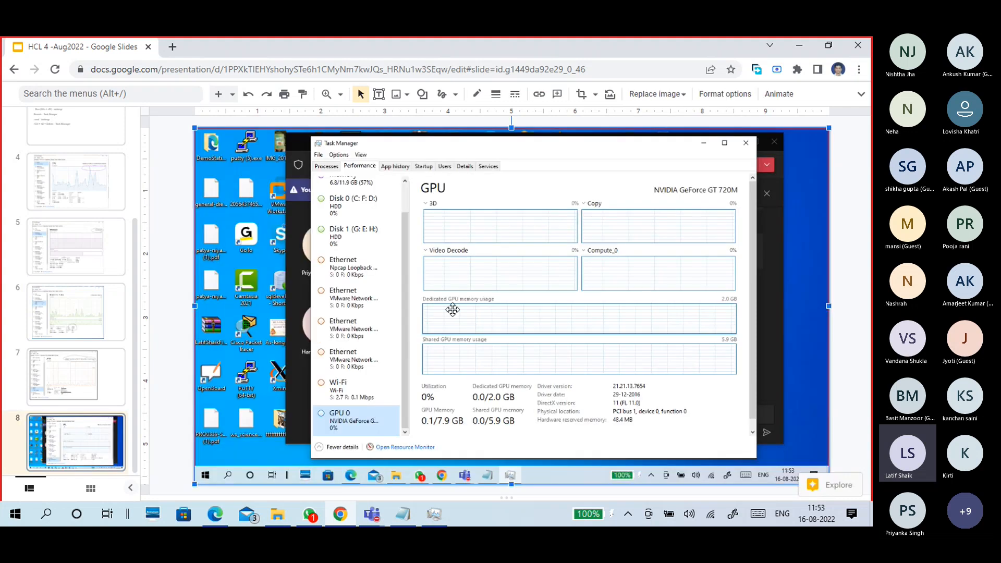
- Crop the pasted screenshot on all four sides to the Task Manager window and move it toward the slide's left edge
click(581, 94)
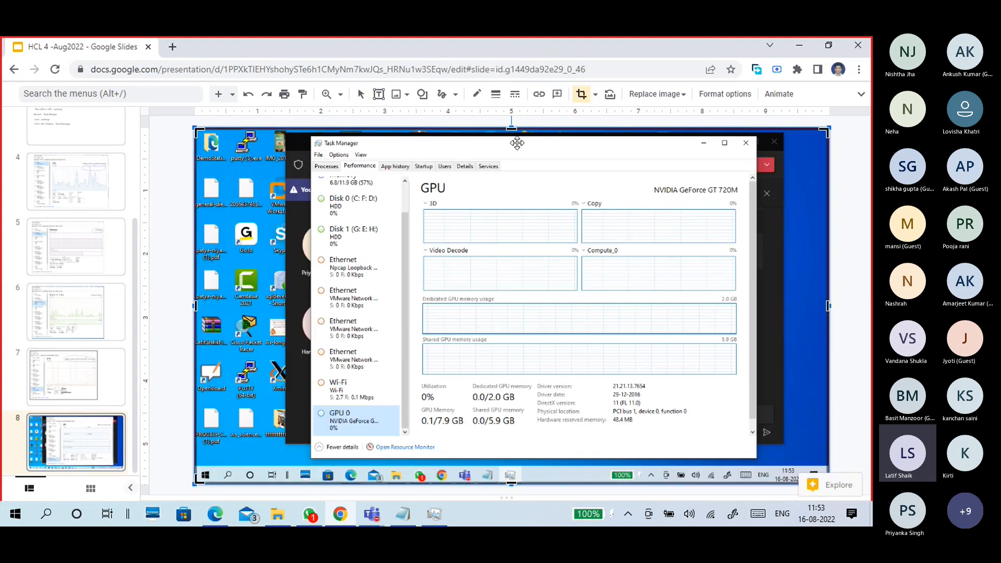
drag(511, 128, 511, 137)
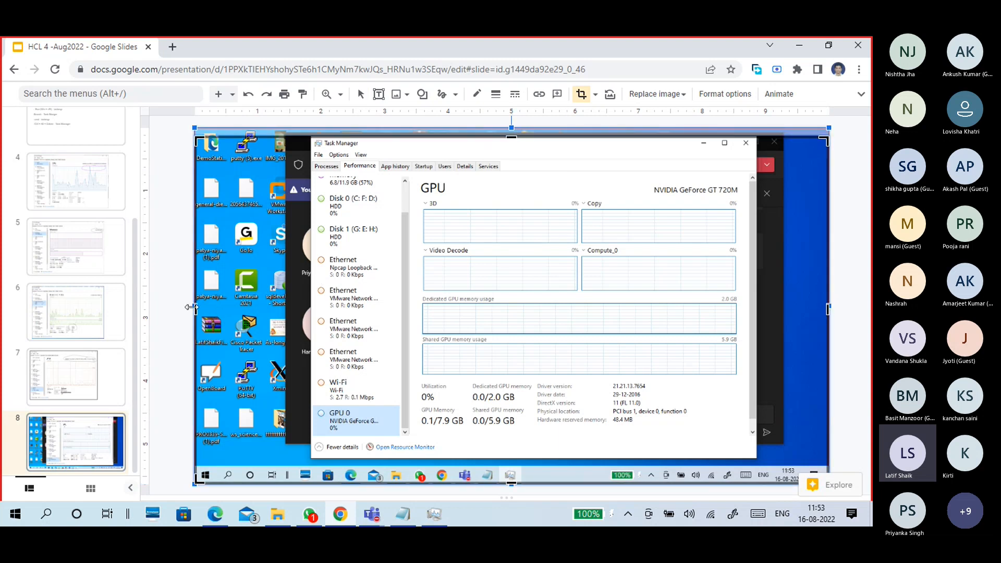
drag(191, 307, 310, 308)
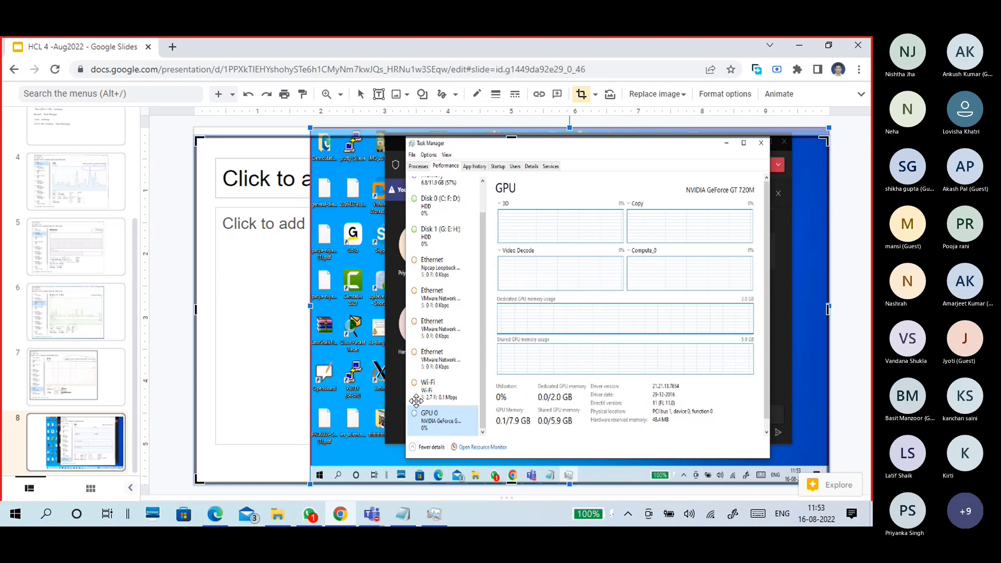
key(ctrl+z)
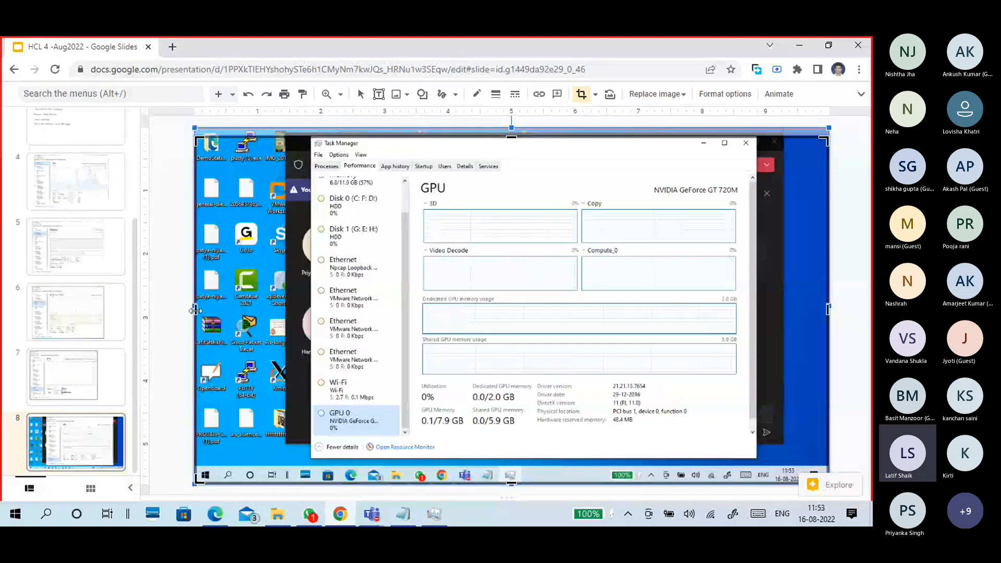
drag(208, 310, 310, 303)
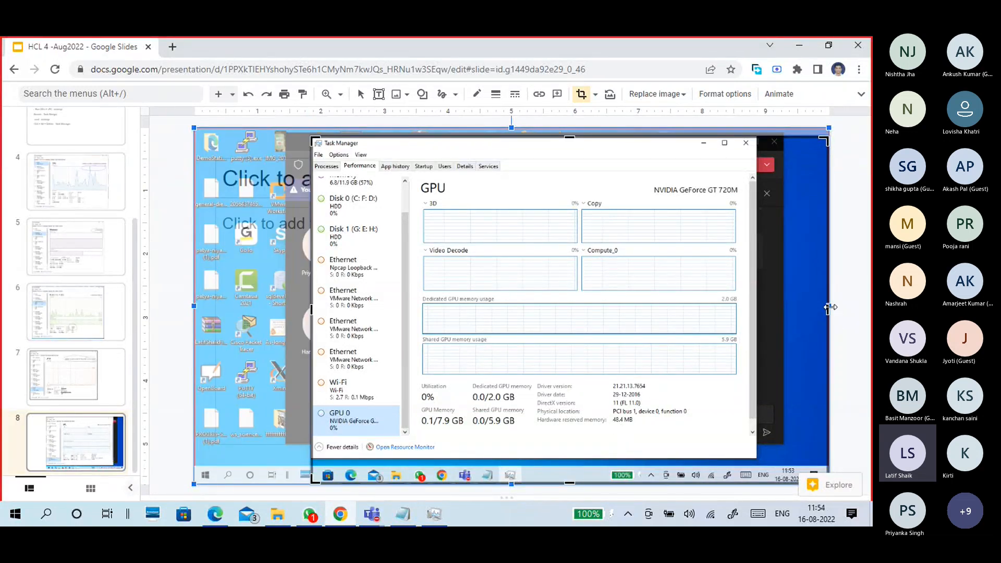
drag(827, 309, 761, 326)
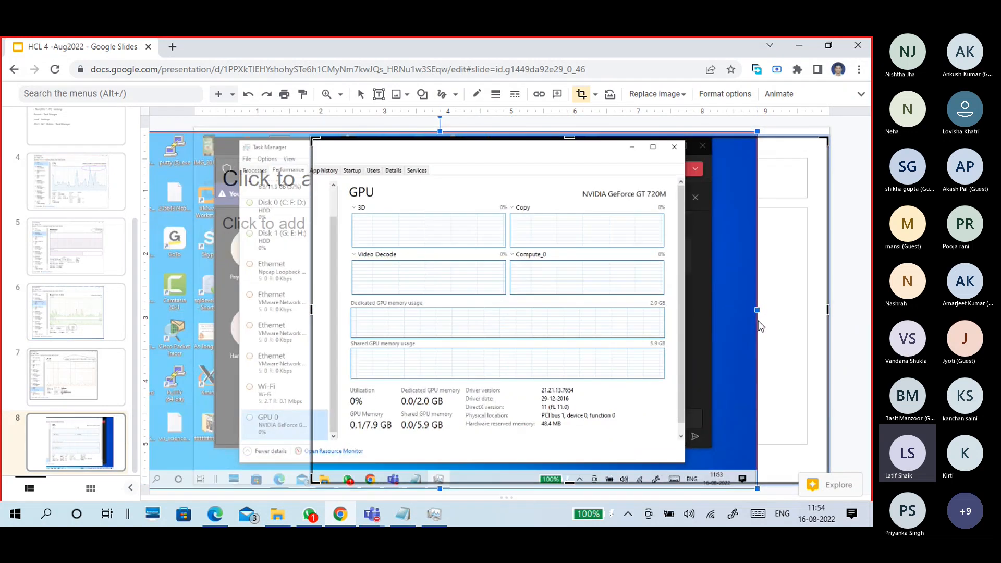
key(ctrl+z)
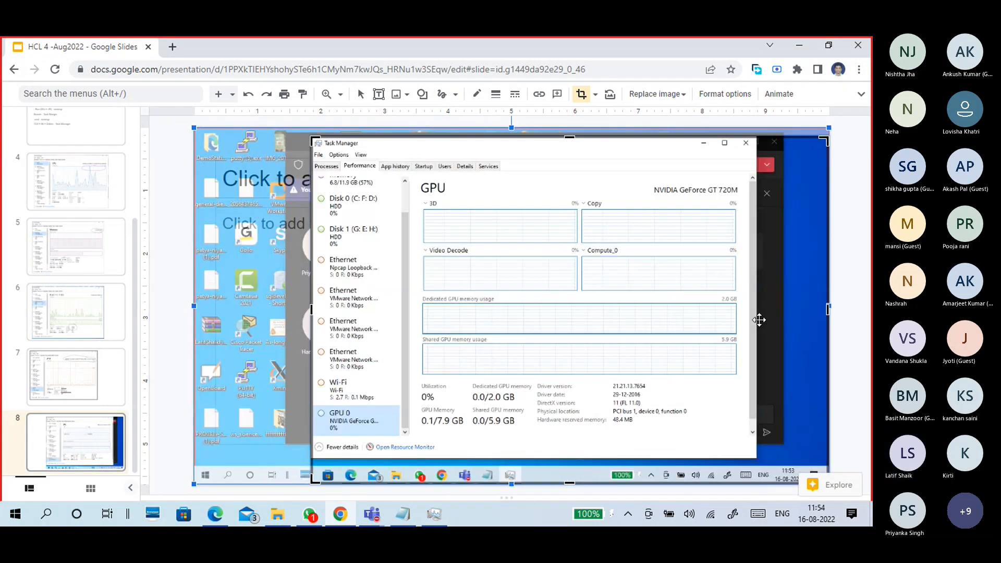
drag(827, 310, 758, 319)
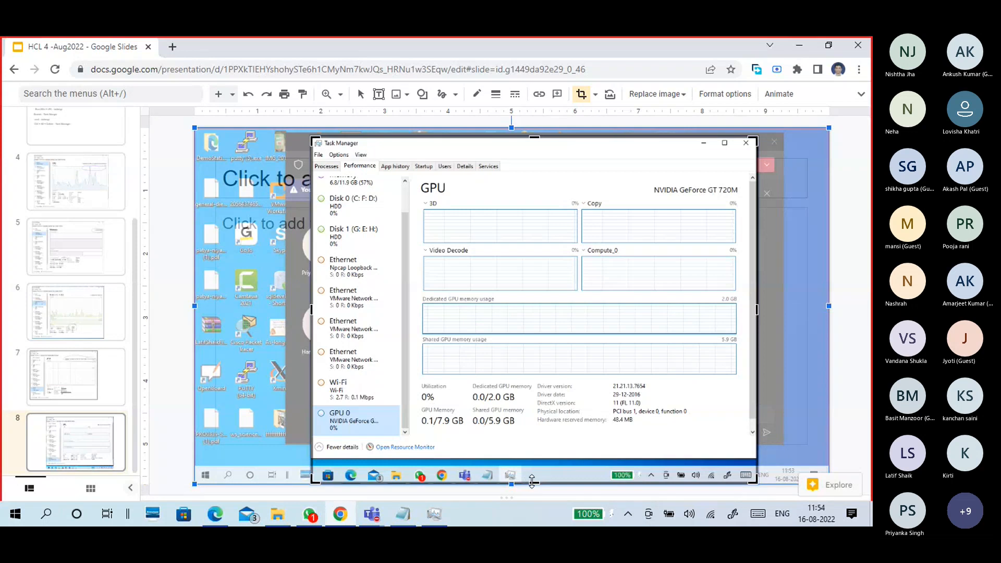
drag(531, 481, 528, 461)
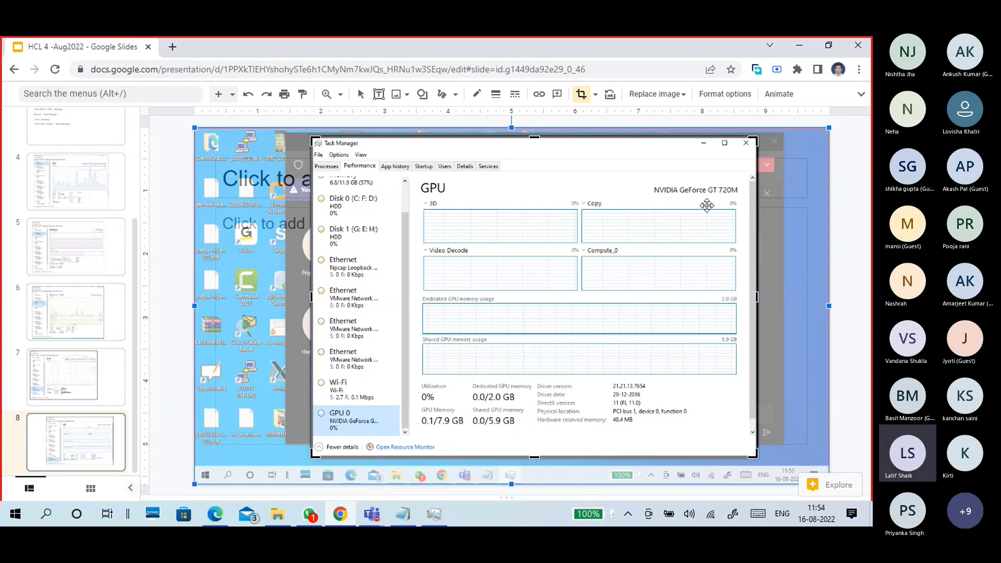
click(850, 256)
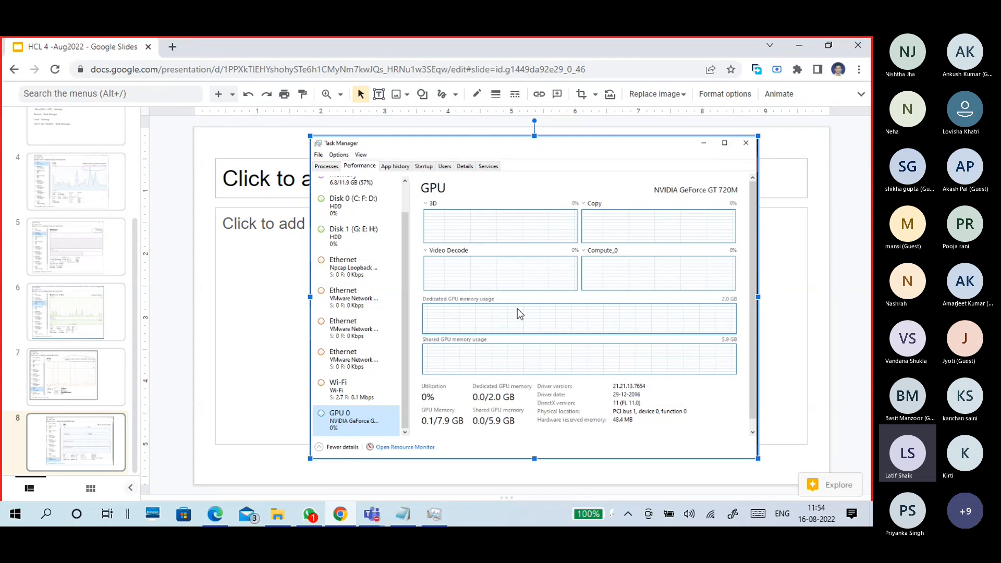
drag(517, 308, 434, 317)
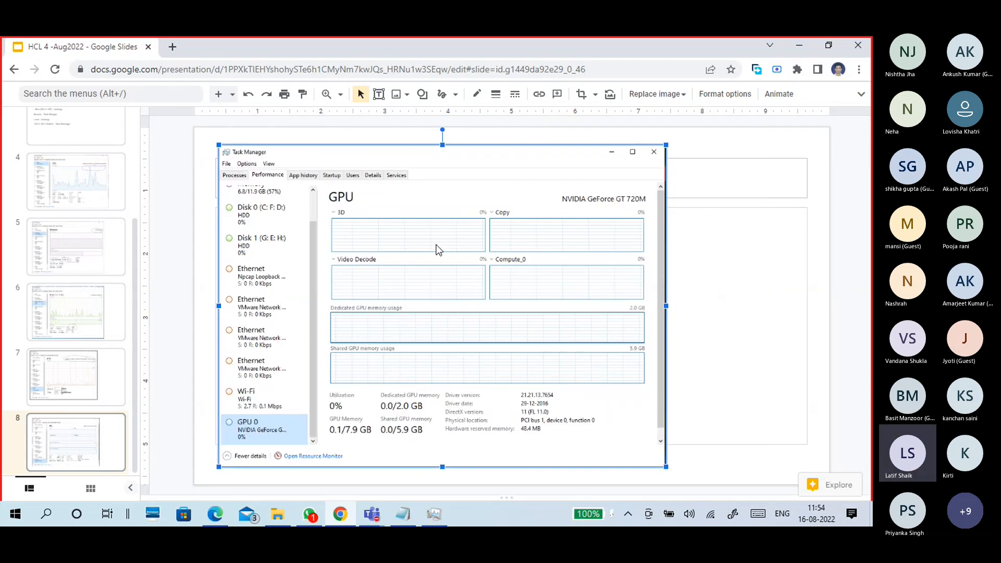
- Draw freehand circles around the NVIDIA GeForce GT 720M name and the dedicated GPU memory value in the screenshot
click(441, 95)
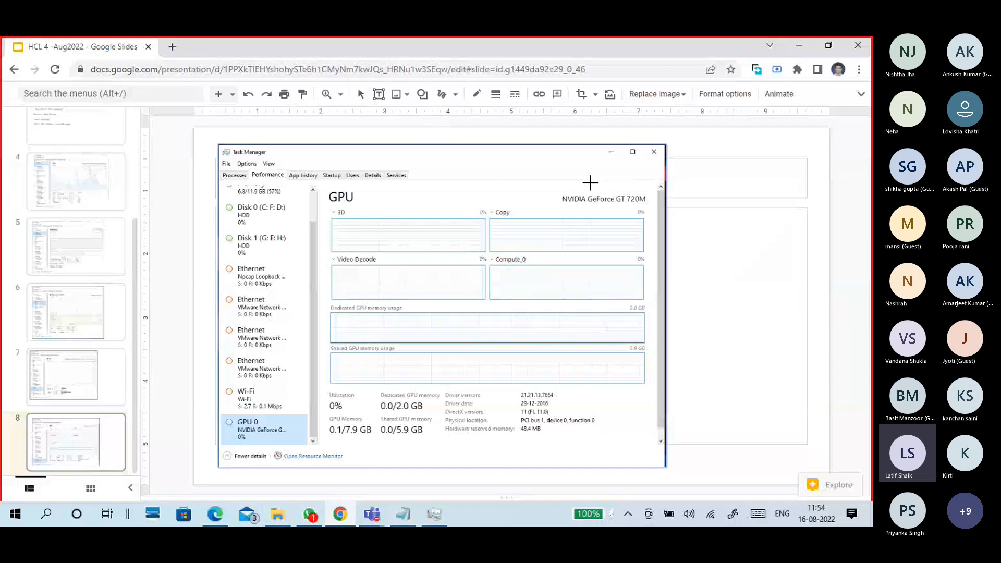
mouse_move(589, 182)
mouse_down()
mouse_move(549, 203)
mouse_move(634, 212)
mouse_move(628, 185)
mouse_move(584, 183)
mouse_up()
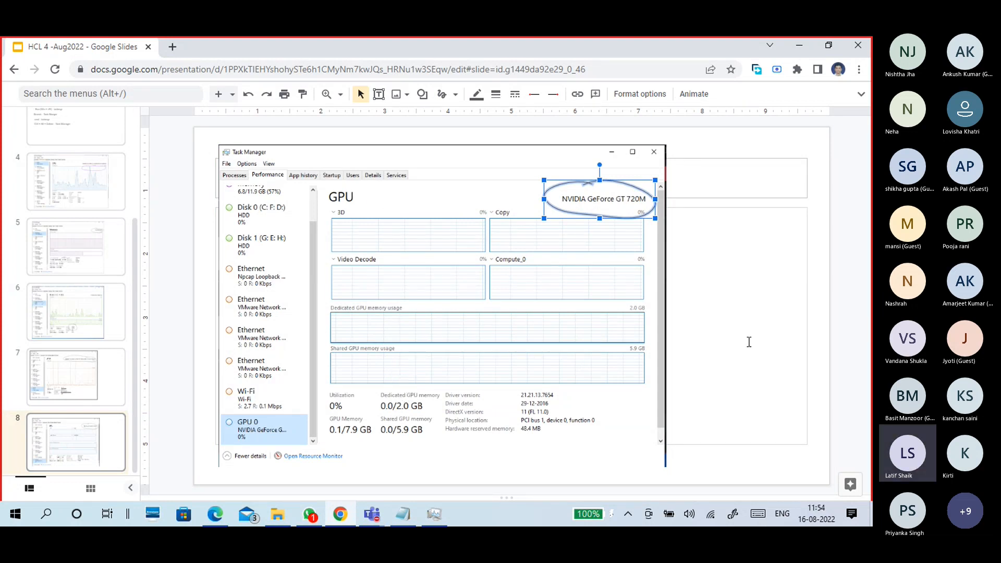
click(442, 94)
mouse_move(414, 389)
mouse_down()
mouse_move(380, 409)
mouse_move(431, 411)
mouse_move(419, 391)
mouse_up()
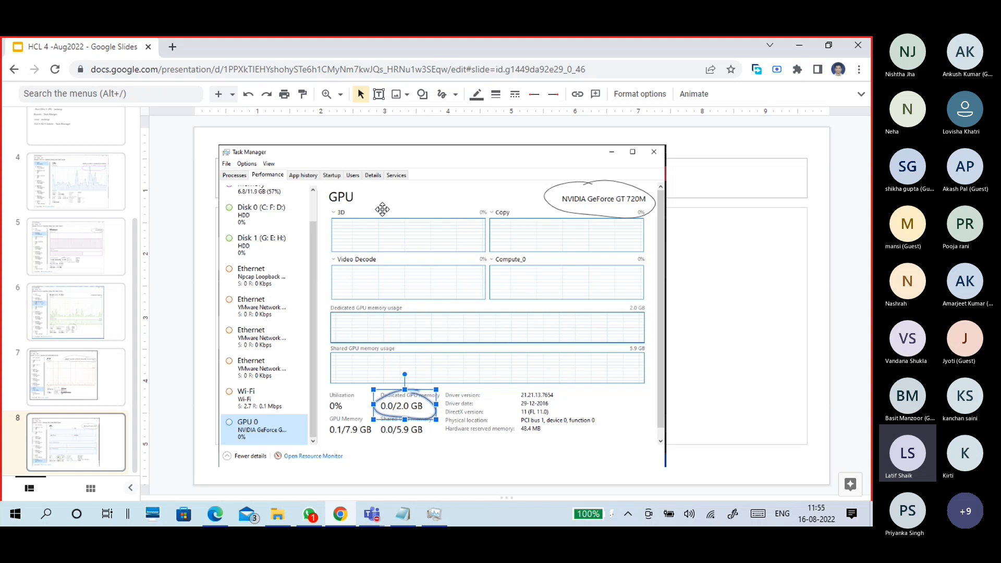
click(815, 208)
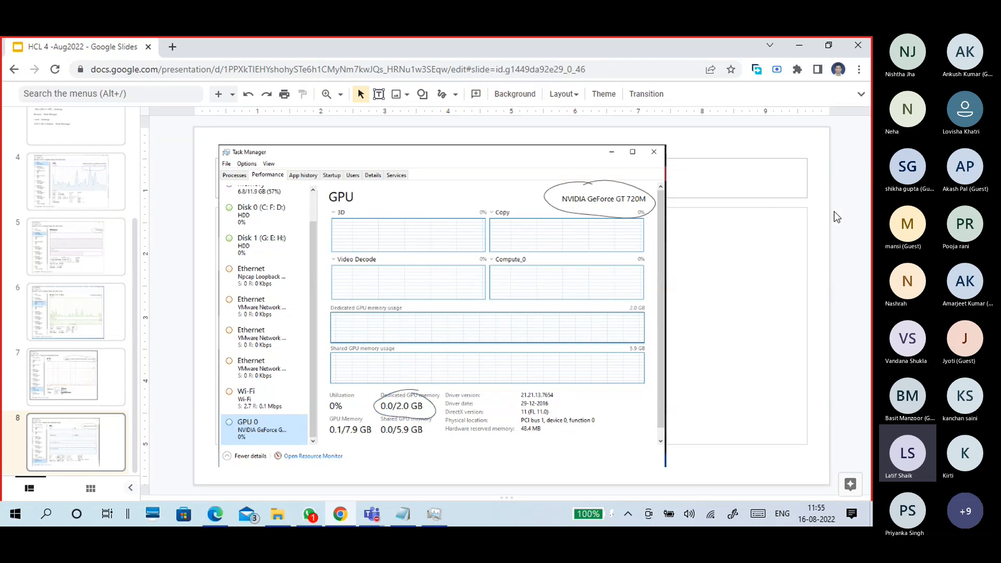
- Switch to Task Manager and review the CPU, Memory, Wi-Fi and Disk 0 performance details
click(801, 46)
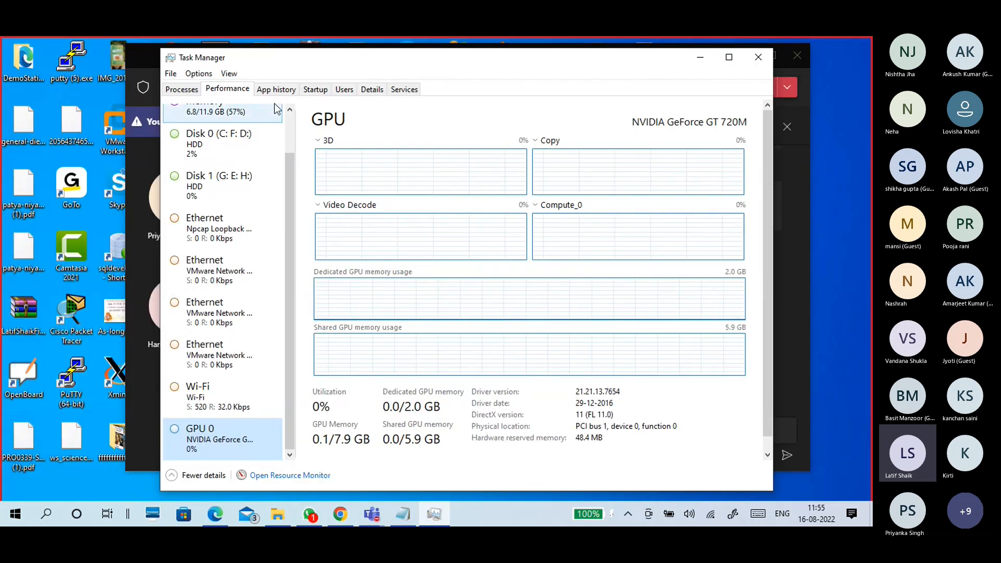
scroll(289, 229, up, 2)
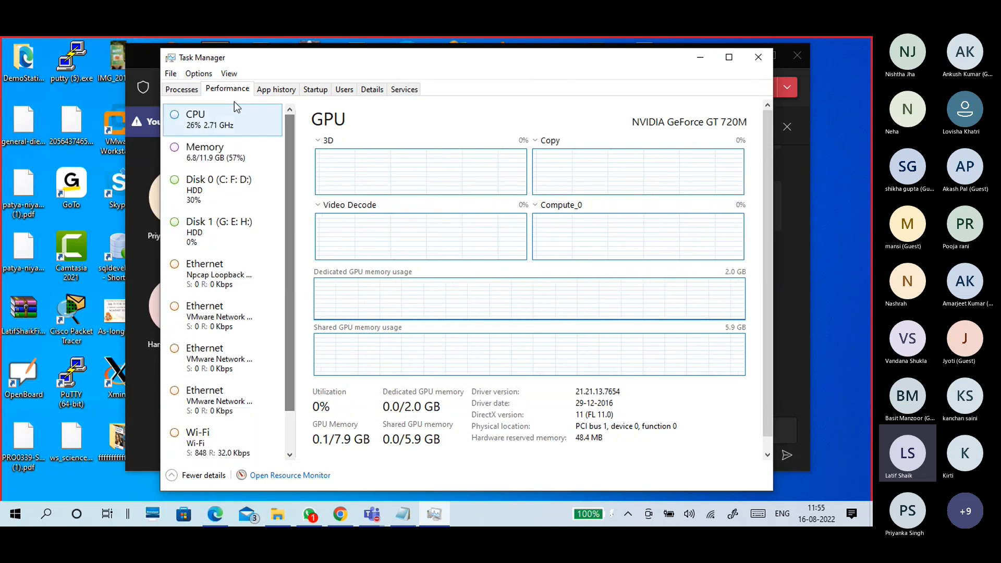
click(220, 121)
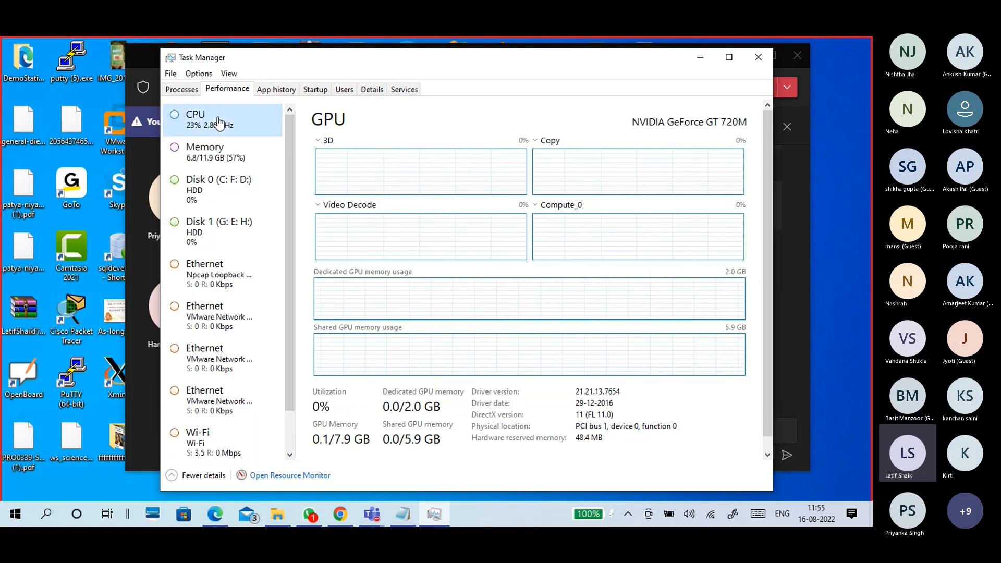
click(226, 151)
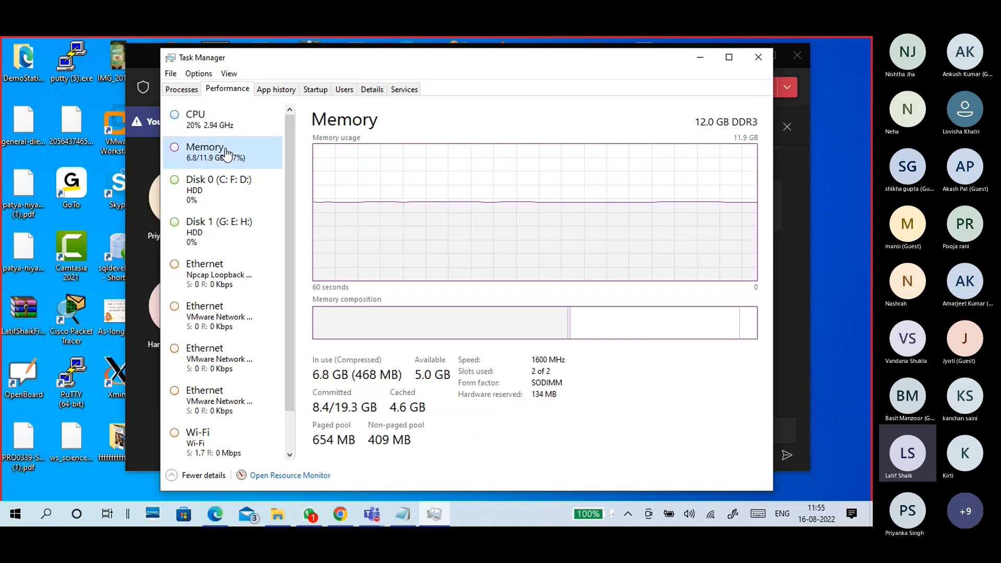
click(203, 441)
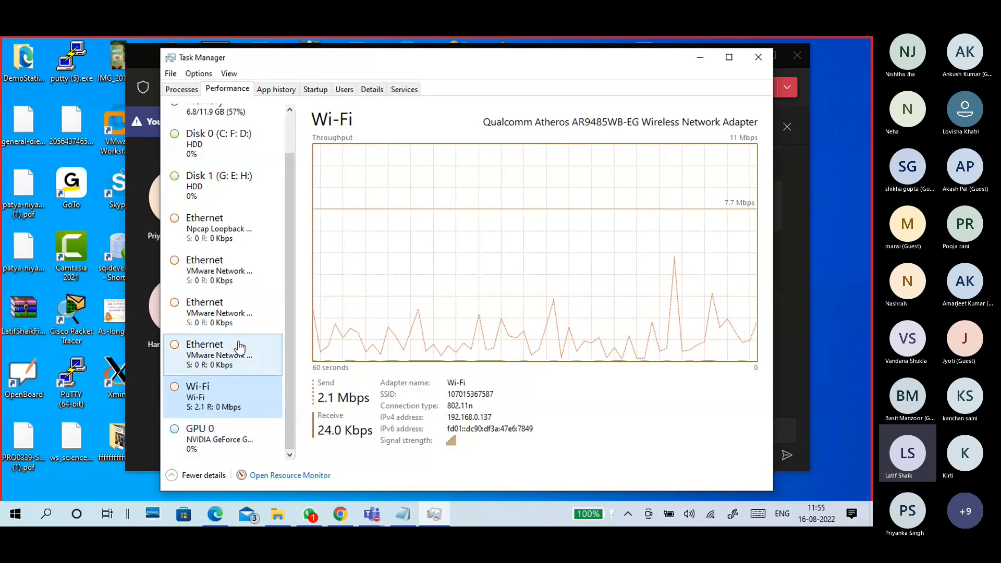
scroll(224, 430, up, 1)
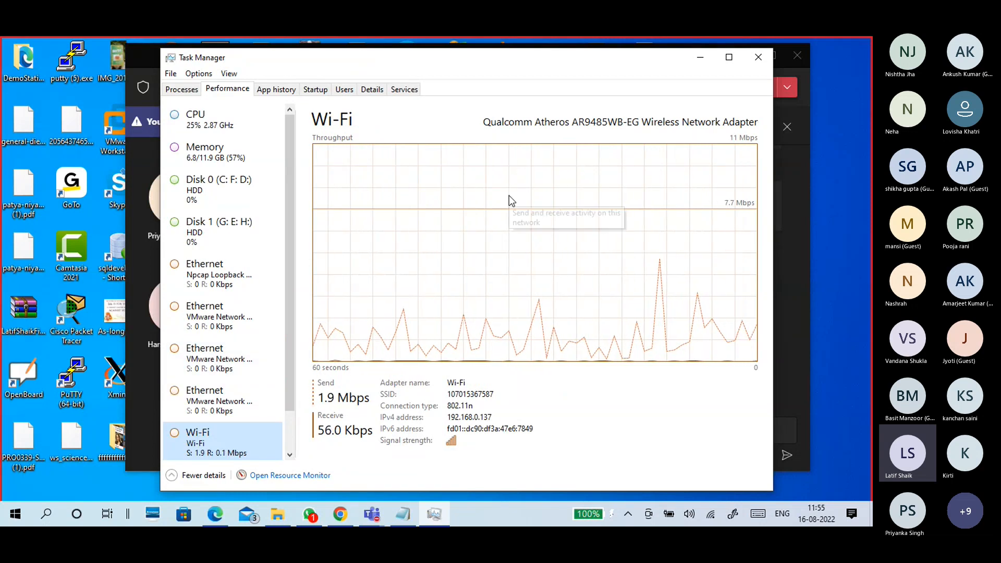
click(198, 121)
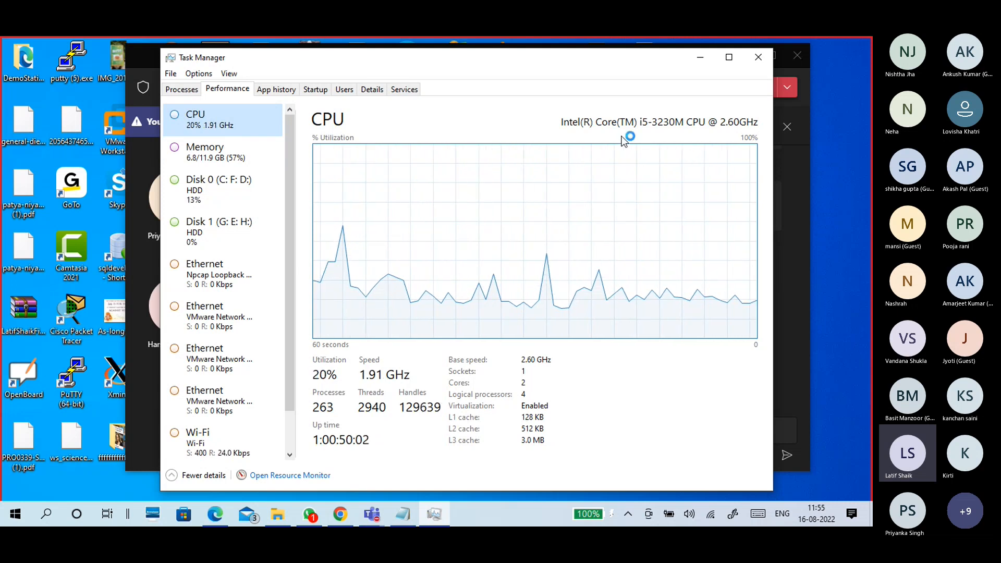
click(229, 157)
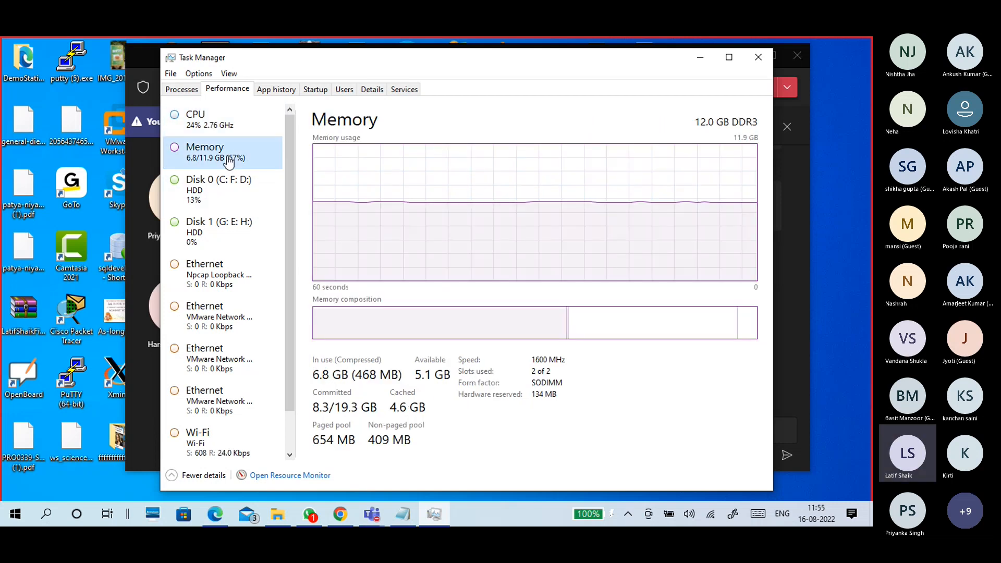
click(241, 194)
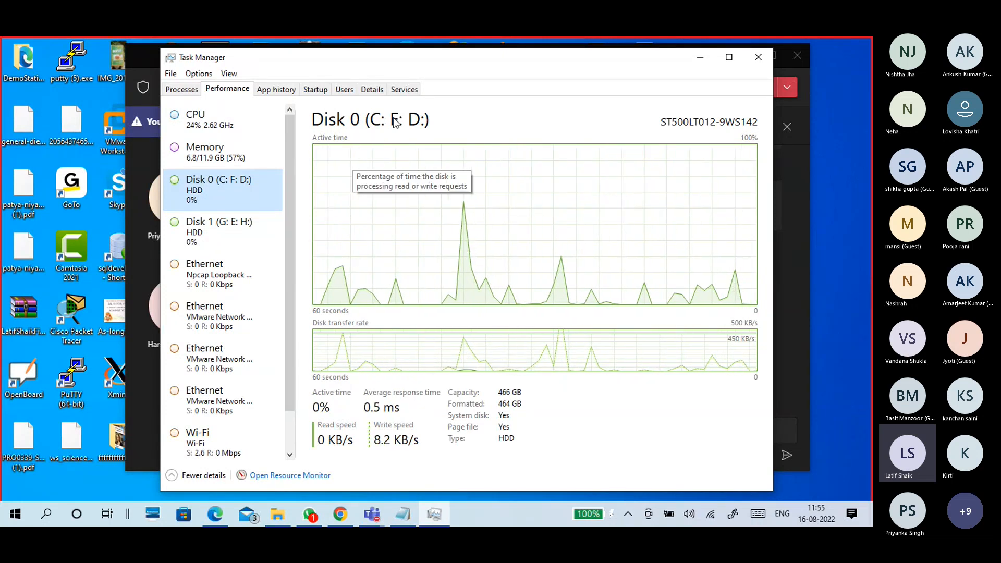
- View the detailed process list and examine the resource usage of running apps and background processes
click(380, 91)
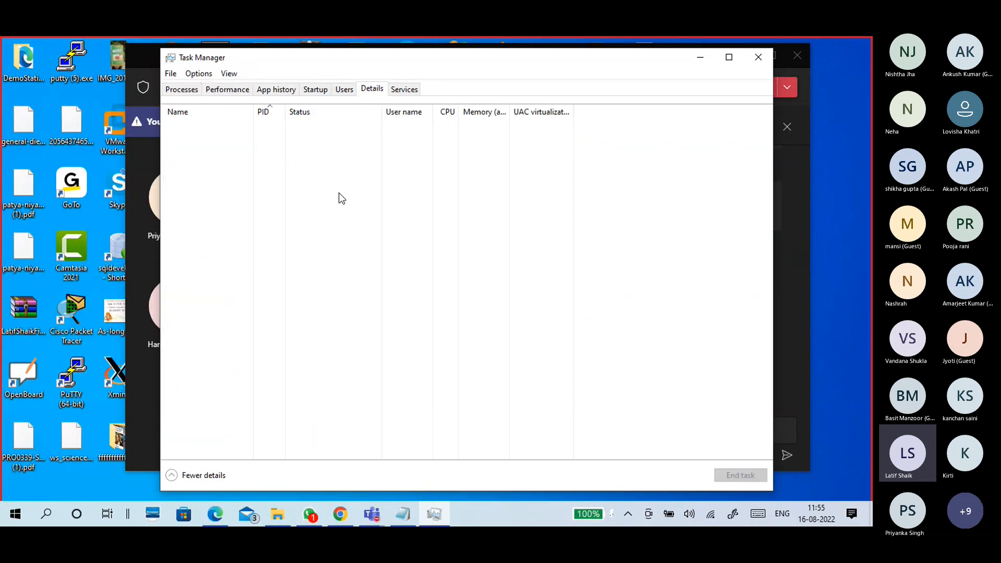
click(197, 90)
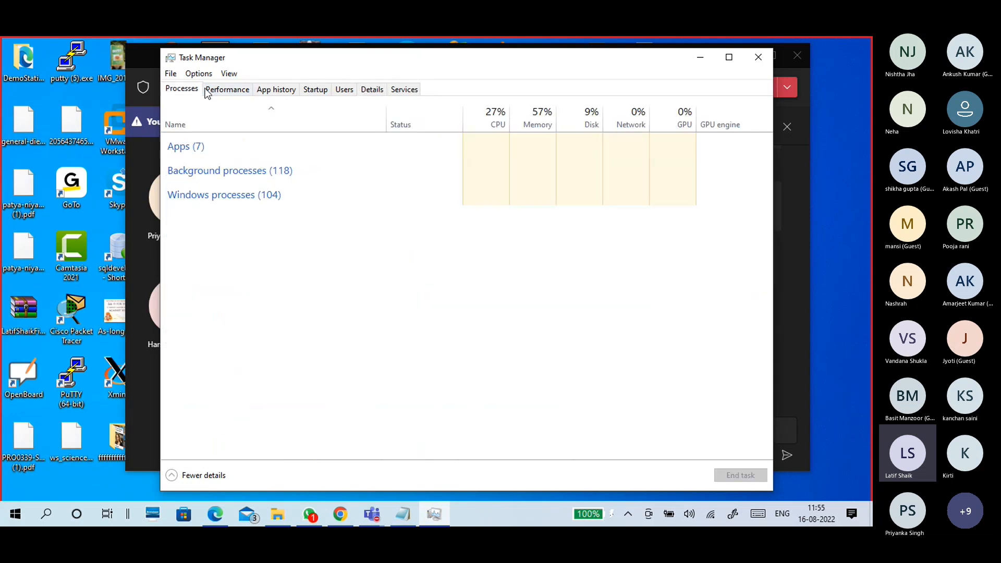
click(227, 90)
click(182, 91)
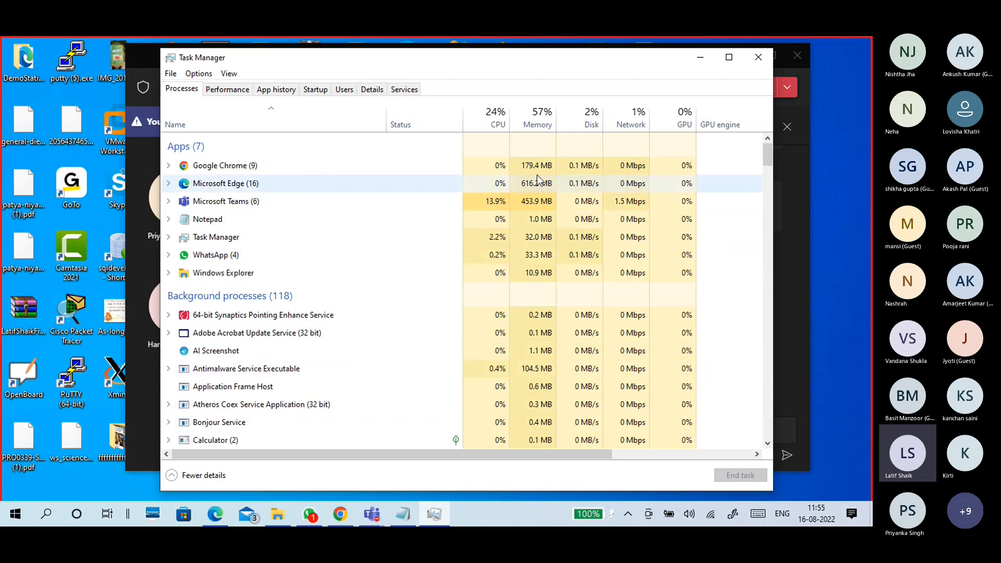
- Close Task Manager, minimize the meeting window, and switch to the 16-08.txt notes in Notepad
click(750, 58)
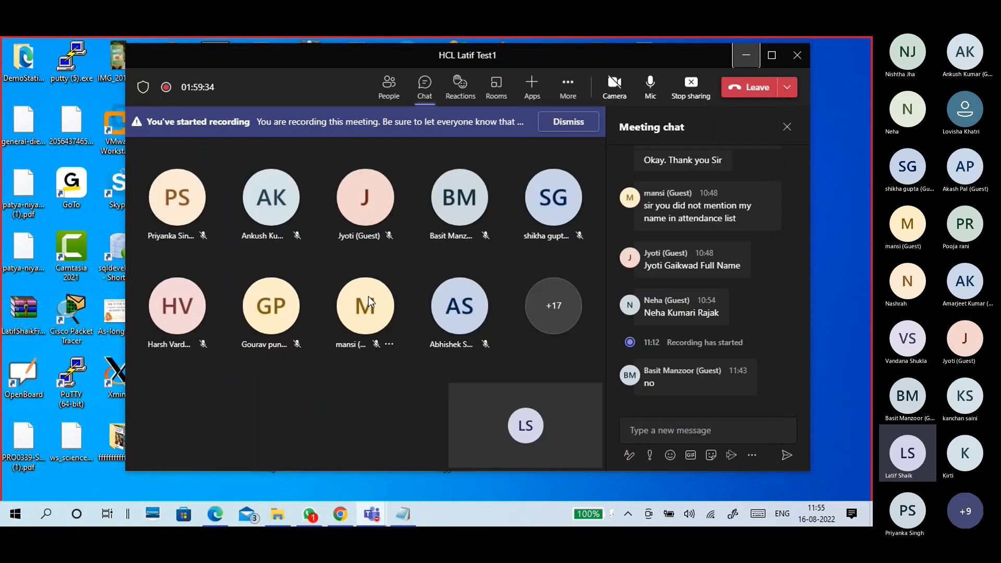
click(746, 55)
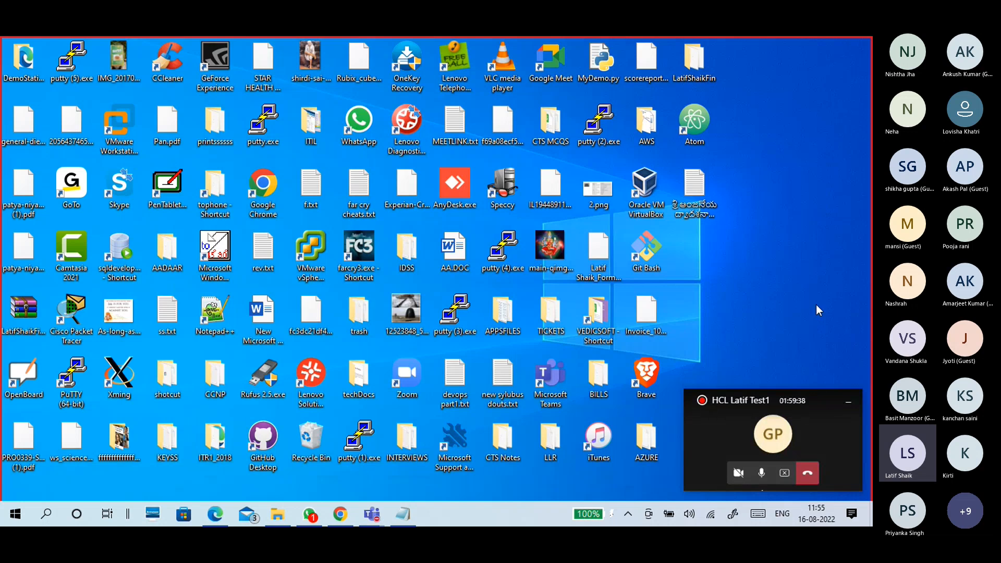
click(403, 514)
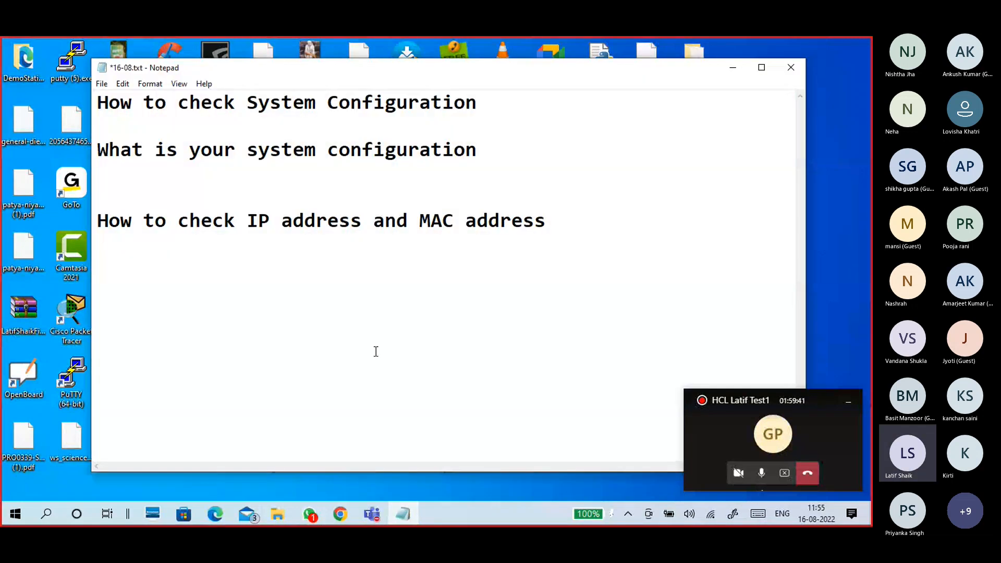
- Insert seven blank lines below the heading "How to check System Configuration" and place the cursor on the second line beneath it
drag(98, 102, 514, 111)
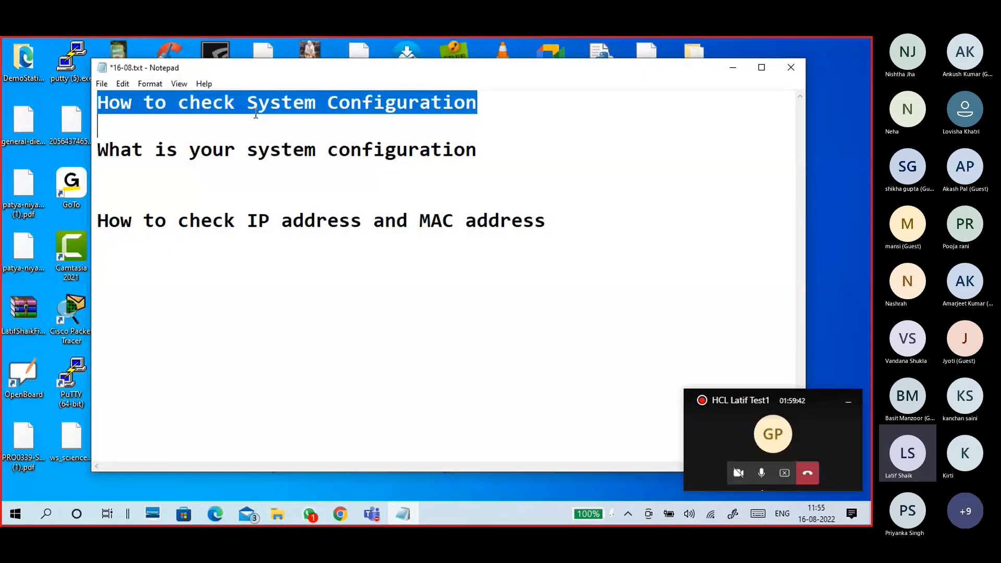
click(509, 125)
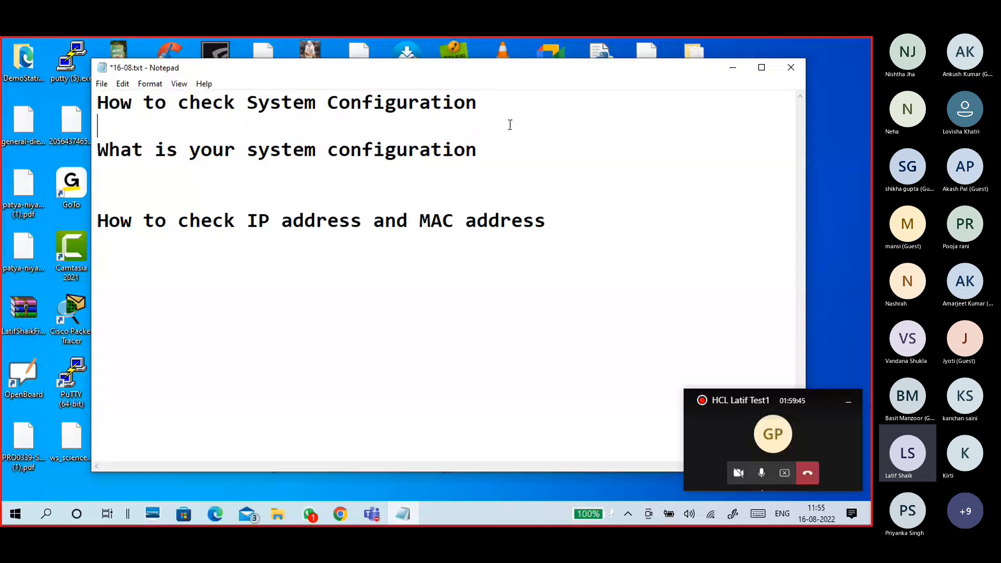
key(Return)
key(Return)
key(Return)
key(Return)
key(Return)
key(Return)
key(Return)
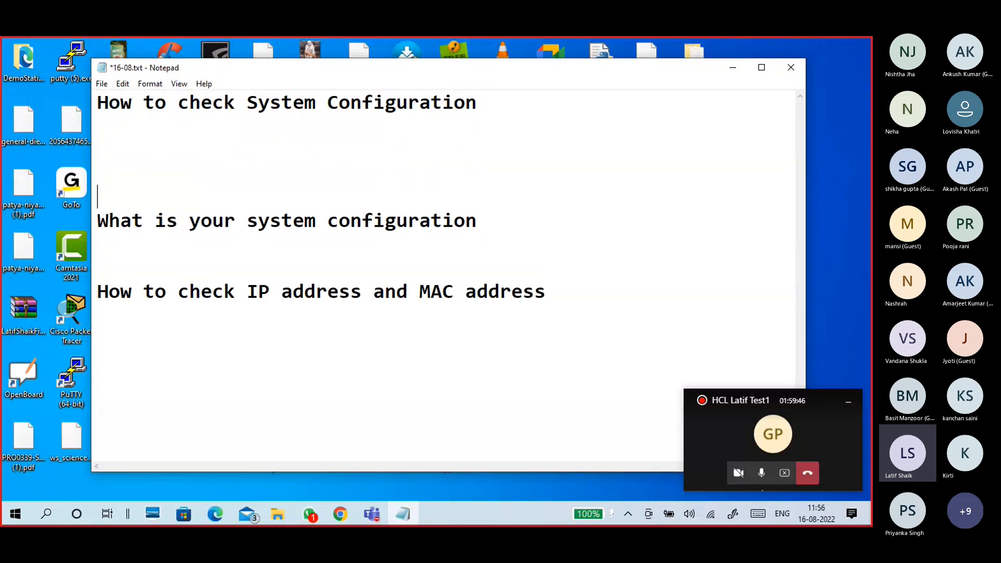
key(Up)
key(Up)
key(Up)
key(Up)
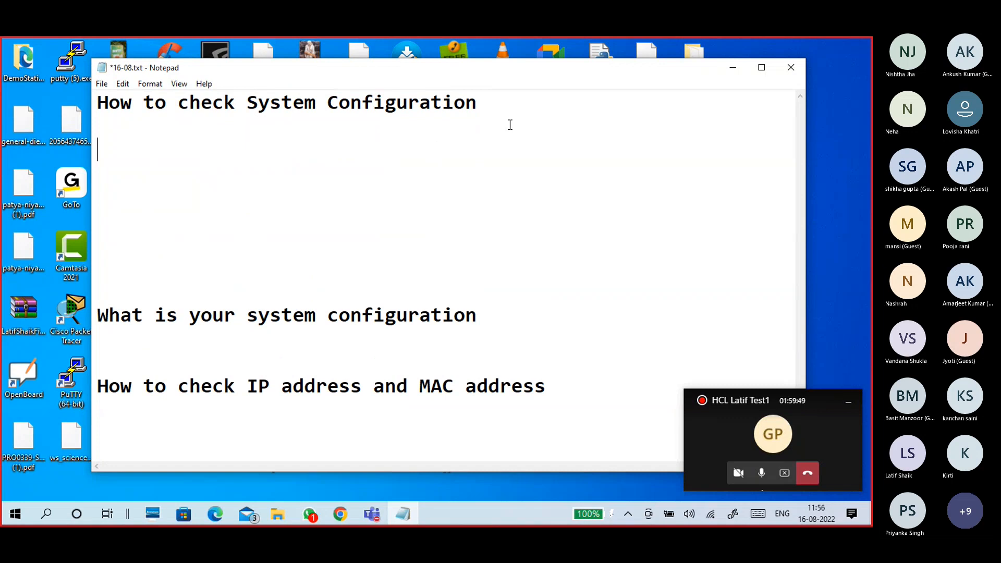
- Add the line "using Task Manager" beneath the "How to check System Configuration" heading
text(using )
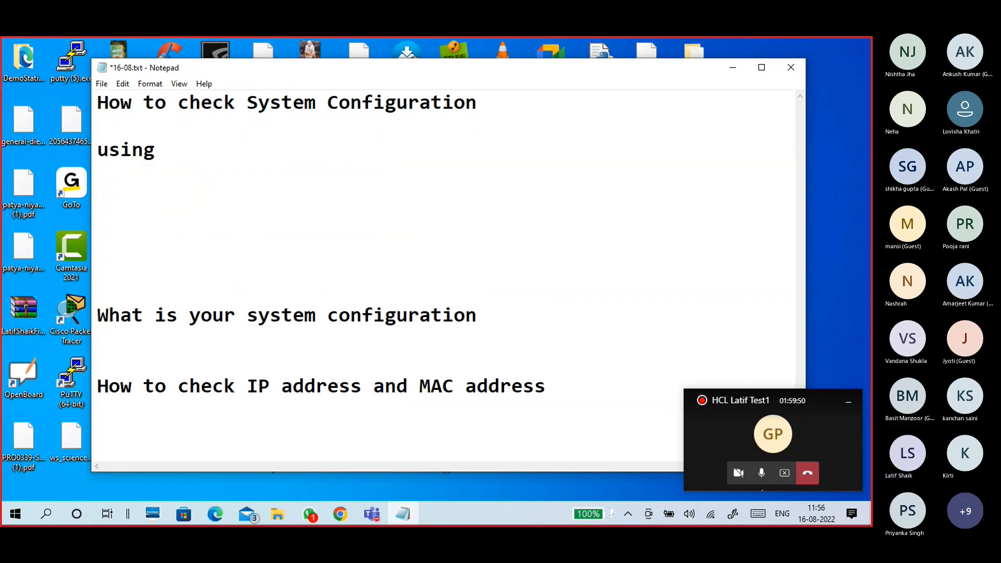
text(Task Manager)
key(BackSpace)
key(BackSpace)
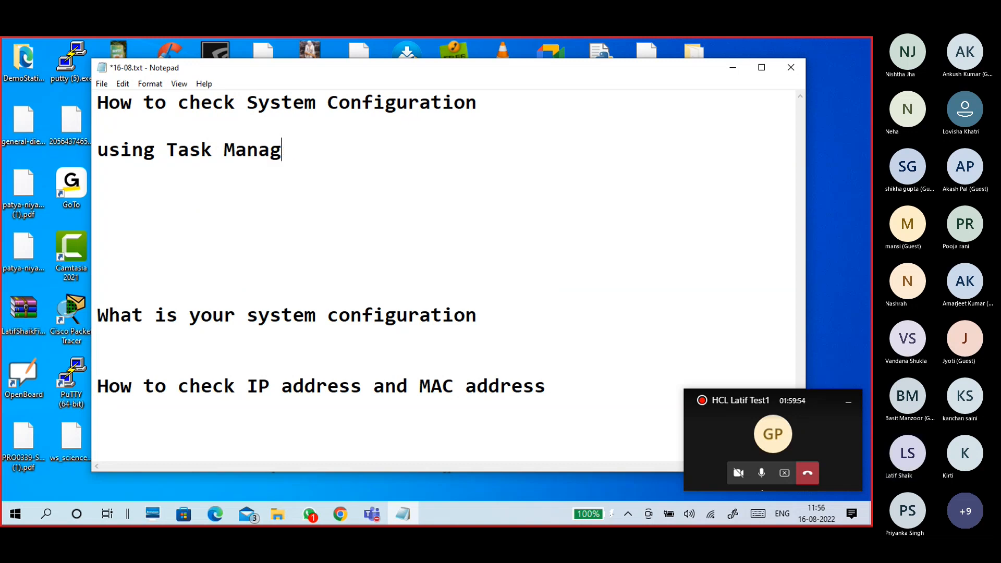
text(er)
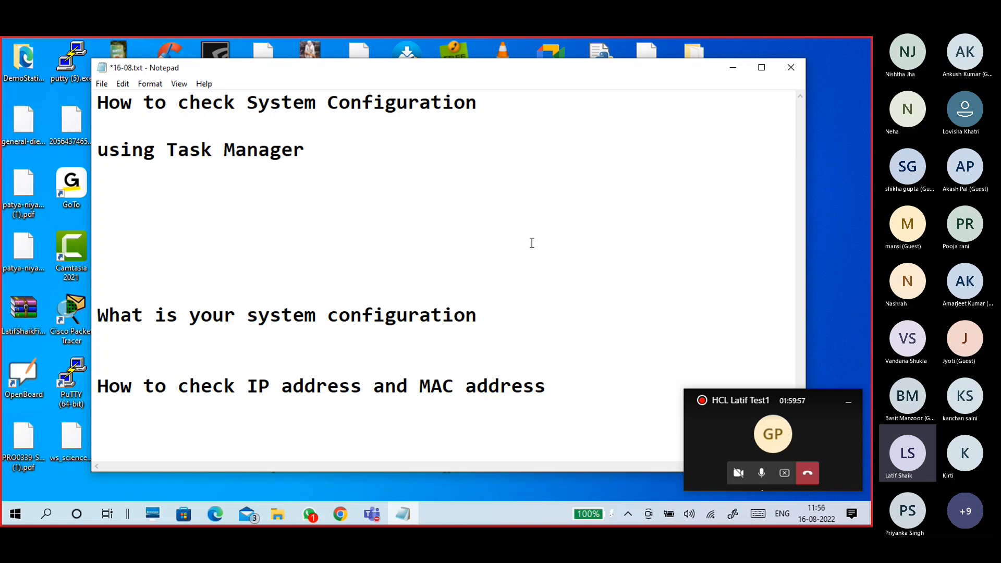
- Switch to the Google Slides presentation and review the methods for opening Task Manager on slide 3
key(alt+Tab)
key(Up)
key(Up)
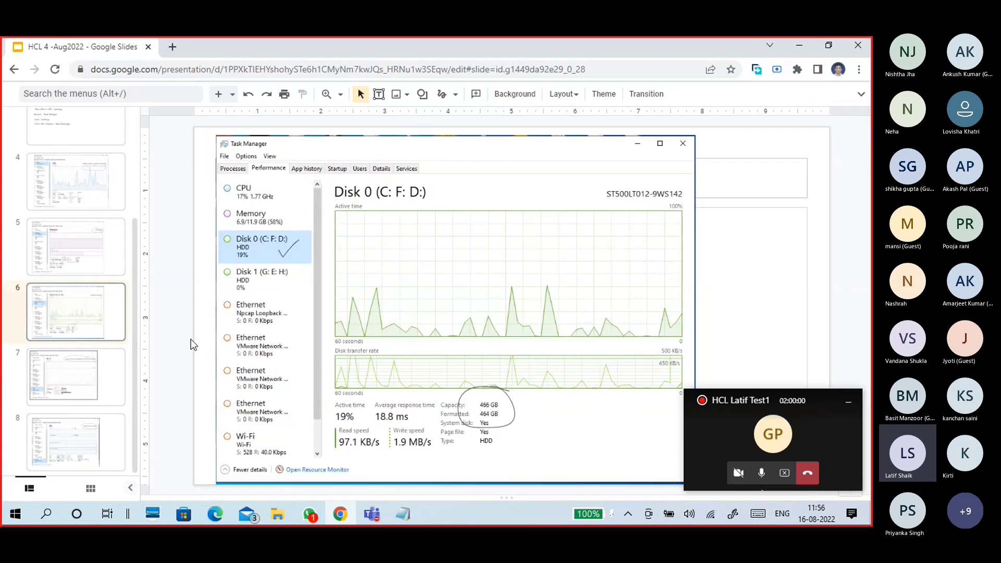
key(Up)
key(Up)
key(Up)
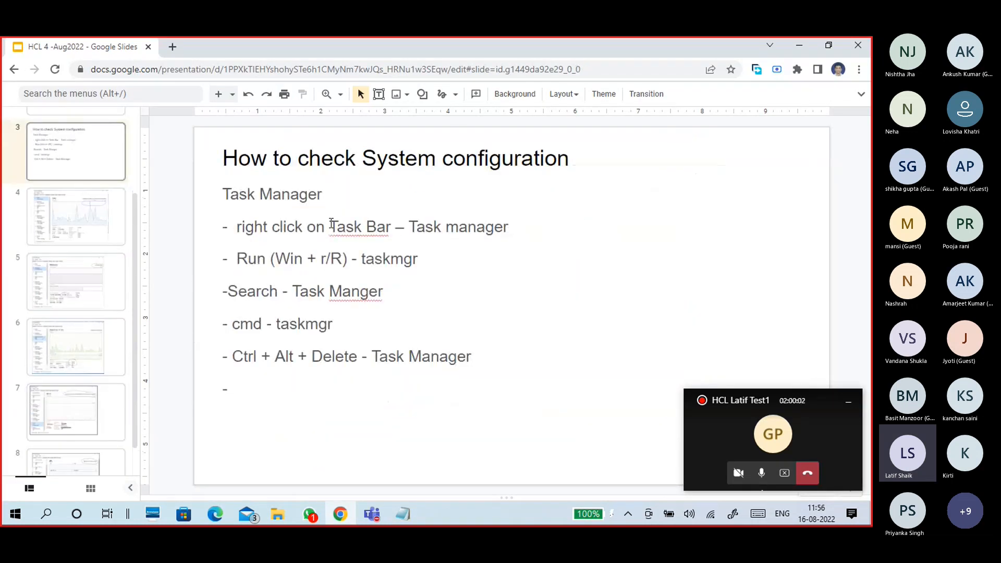
click(224, 191)
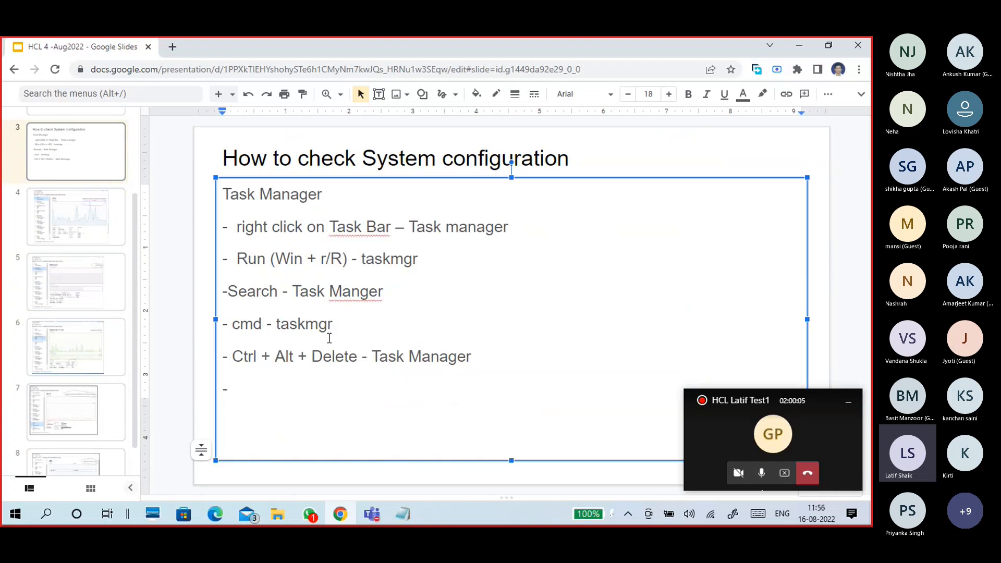
double_click(260, 385)
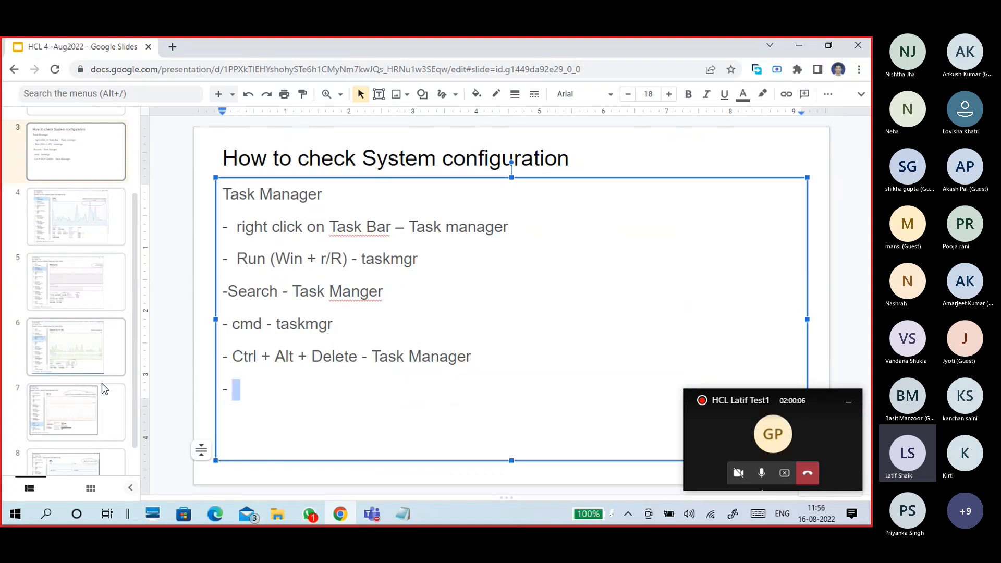
- Review the annotated Task Manager screenshots on slides 4 to 8, covering CPU, memory, disk, Wi-Fi and GPU
click(86, 411)
click(80, 458)
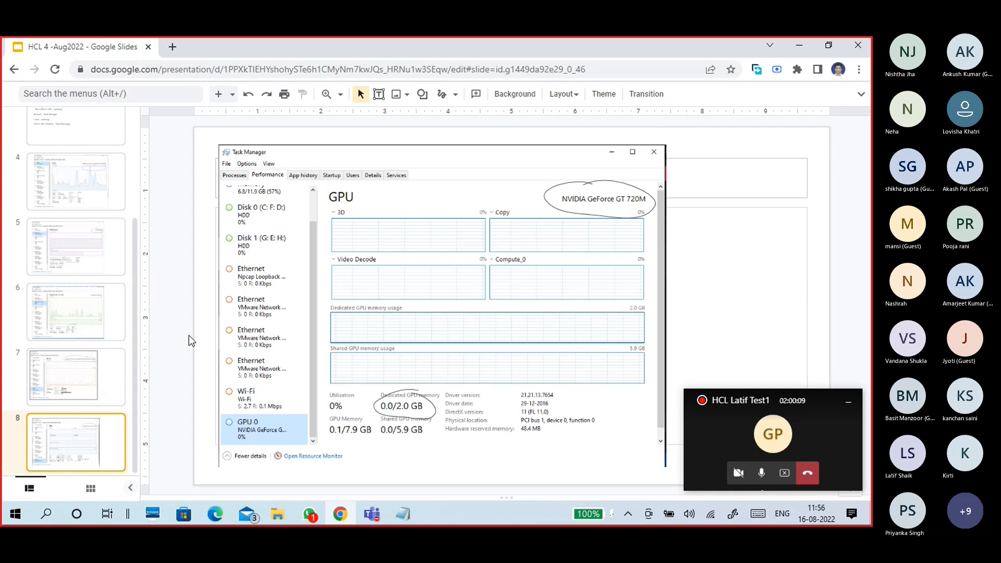
key(Up)
key(Up)
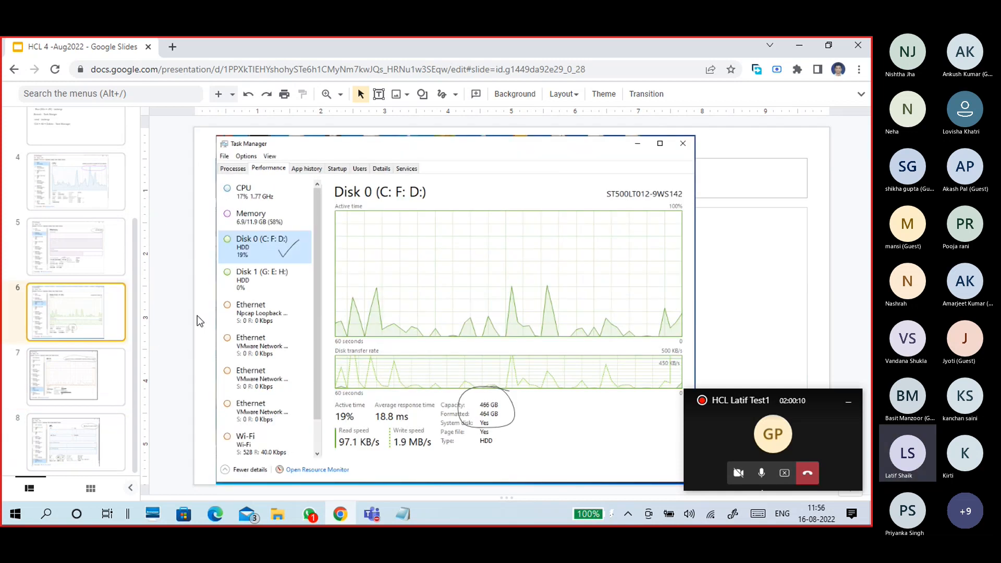
key(Up)
key(Up)
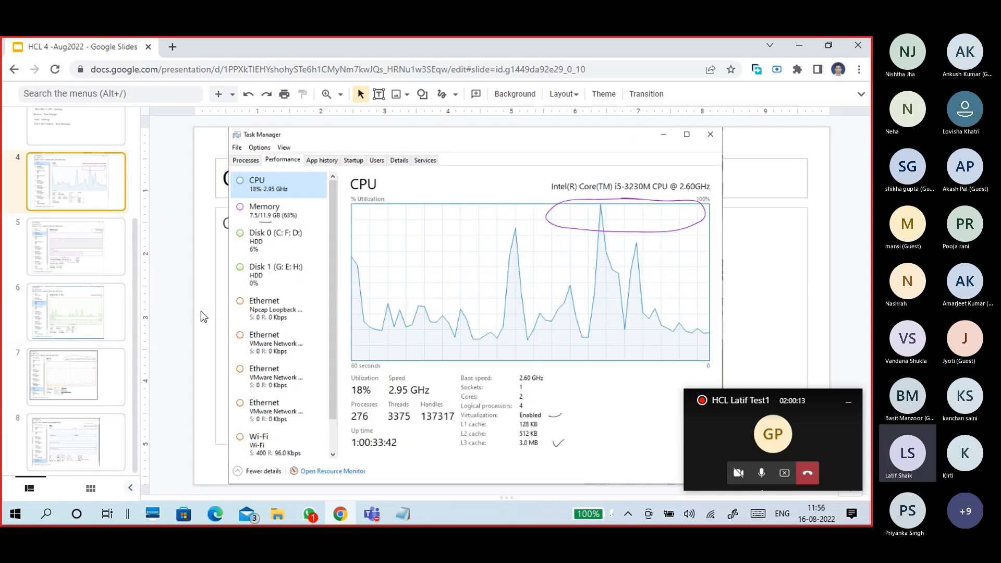
key(Down)
key(Down)
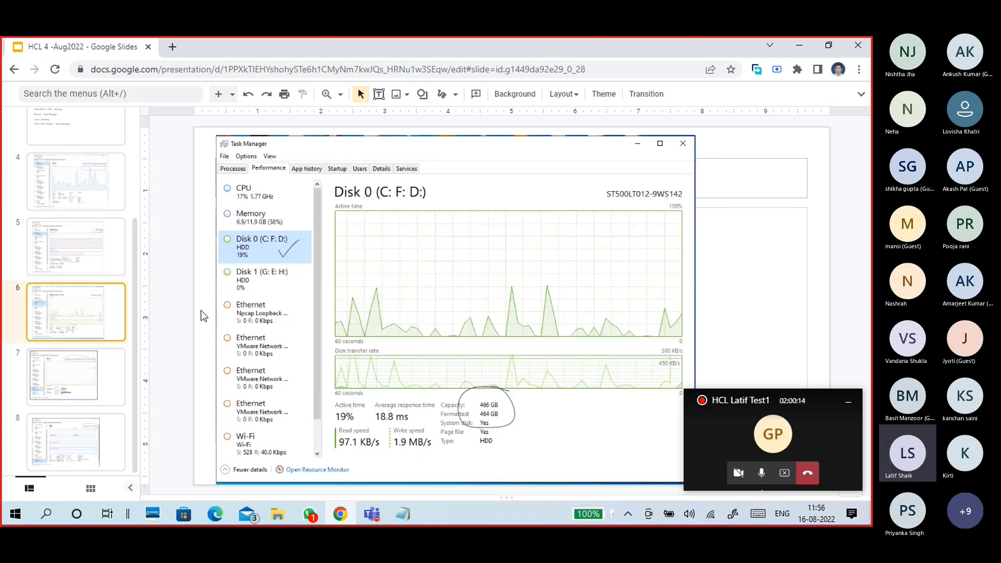
key(Down)
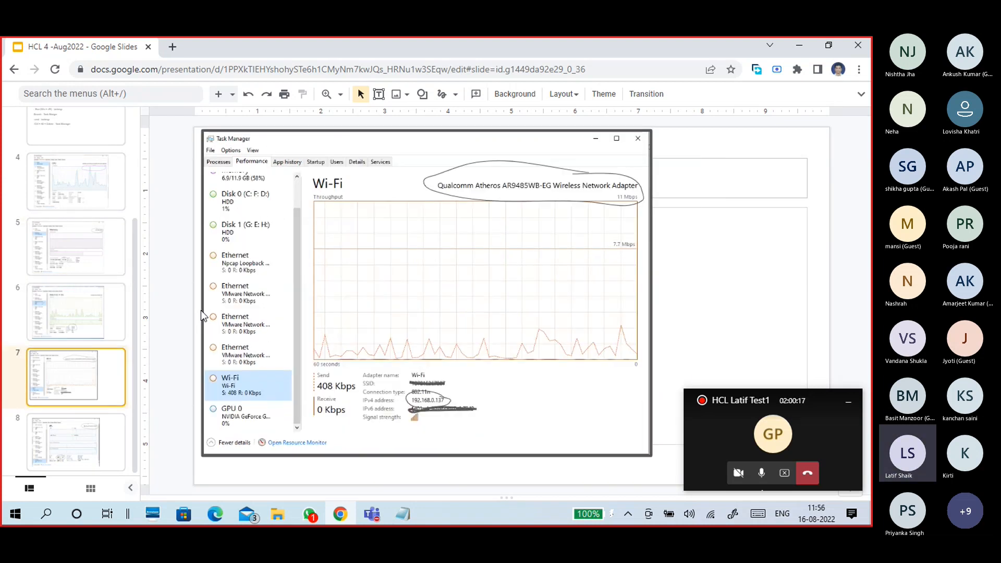
key(Down)
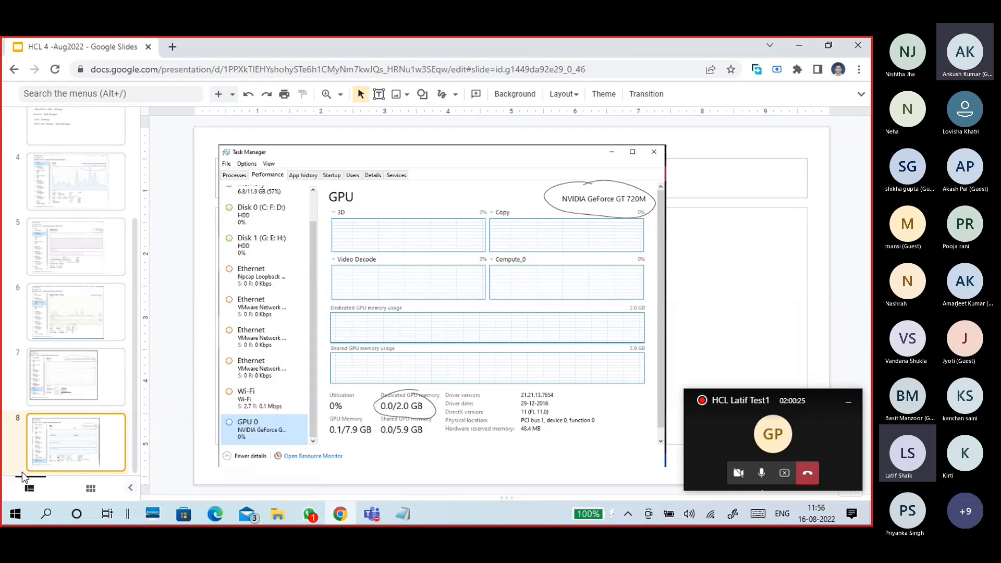
- Run msinfo32 to view the system summary in System Information, and minimize its window
right_click(451, 514)
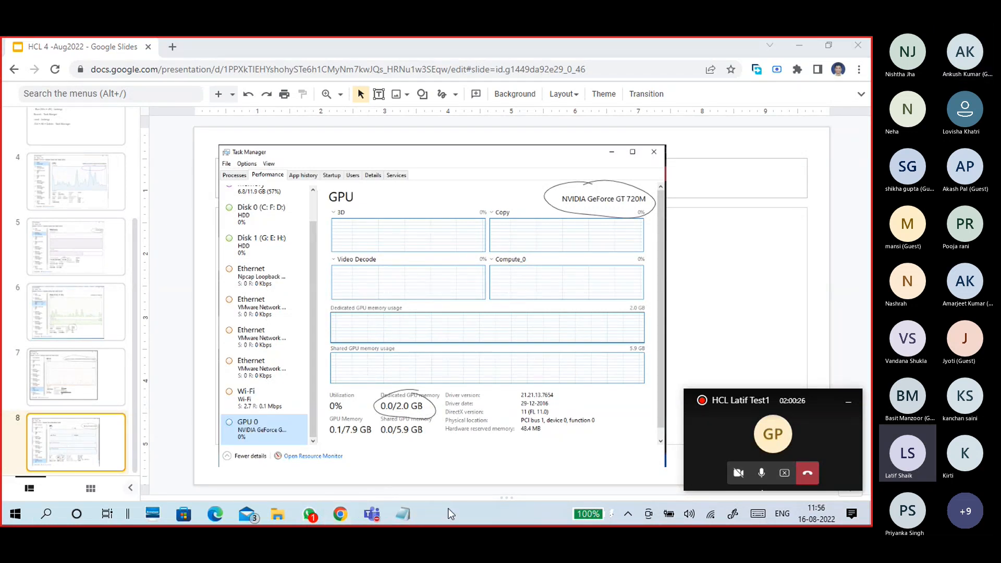
key(super+r)
text(m)
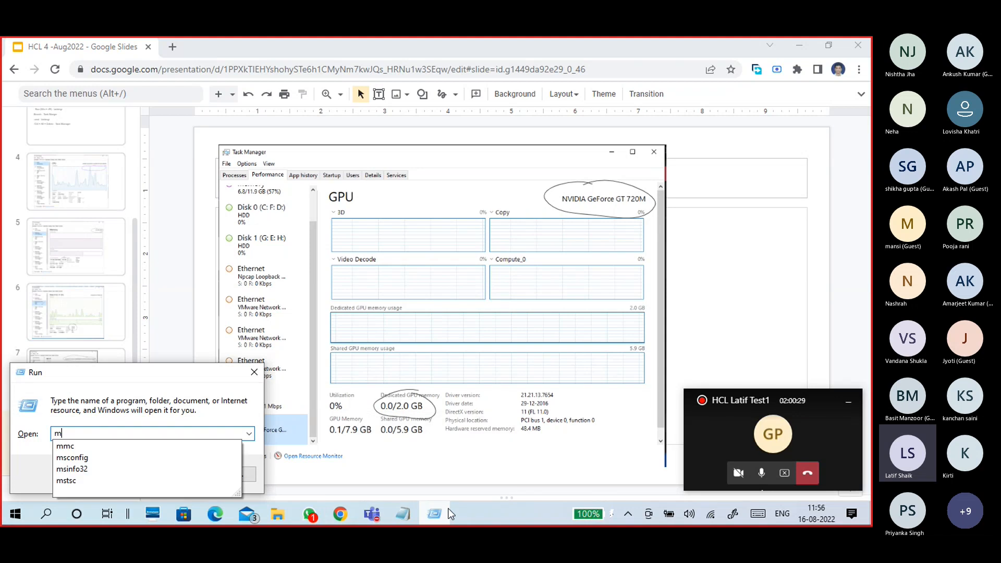
text(sinfo)
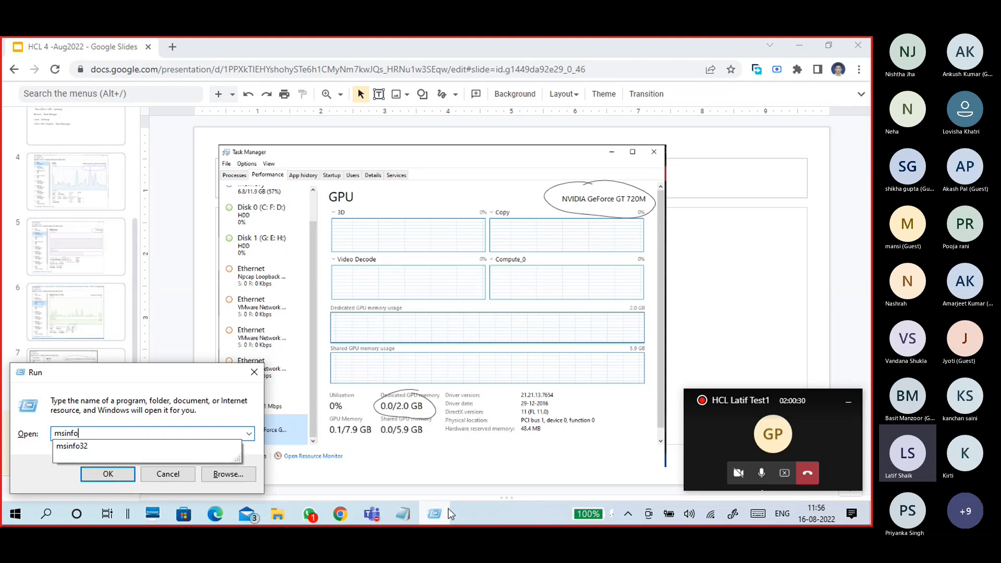
text(32)
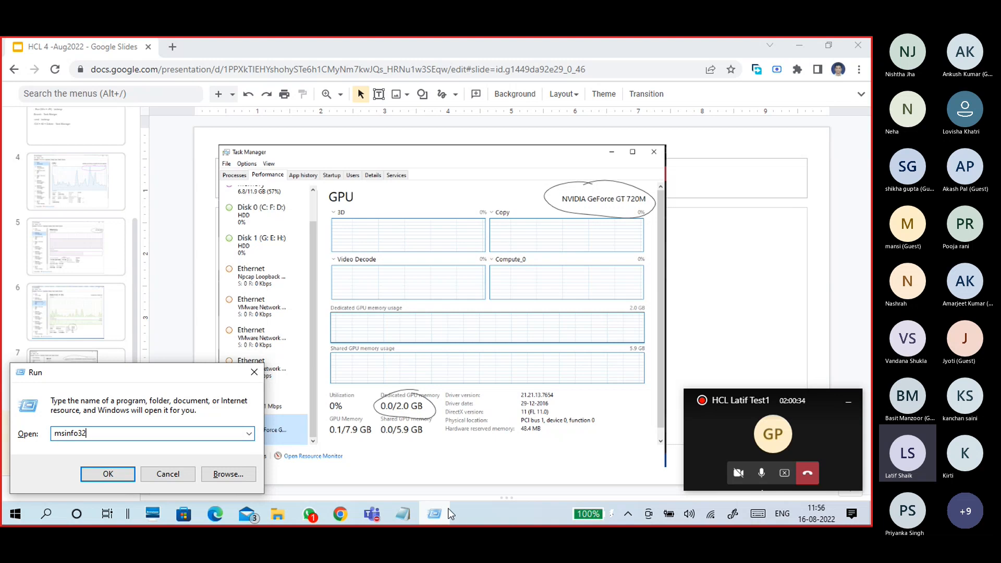
key(Return)
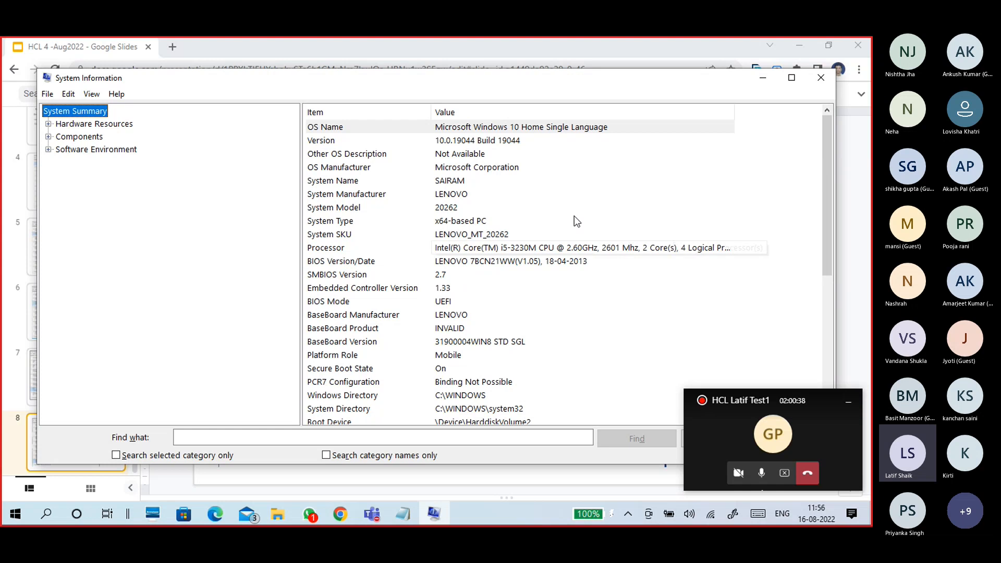
drag(561, 83, 558, 77)
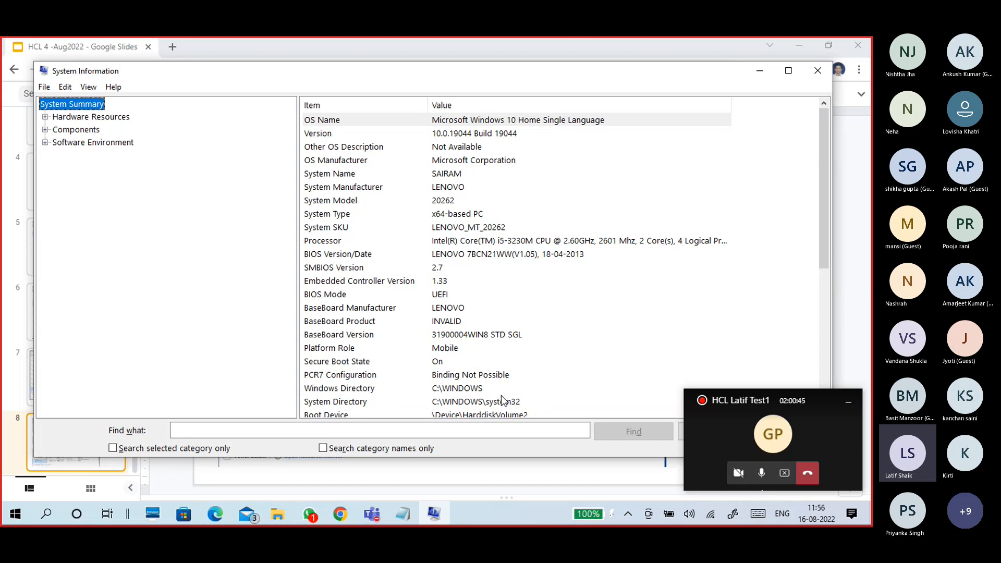
click(759, 71)
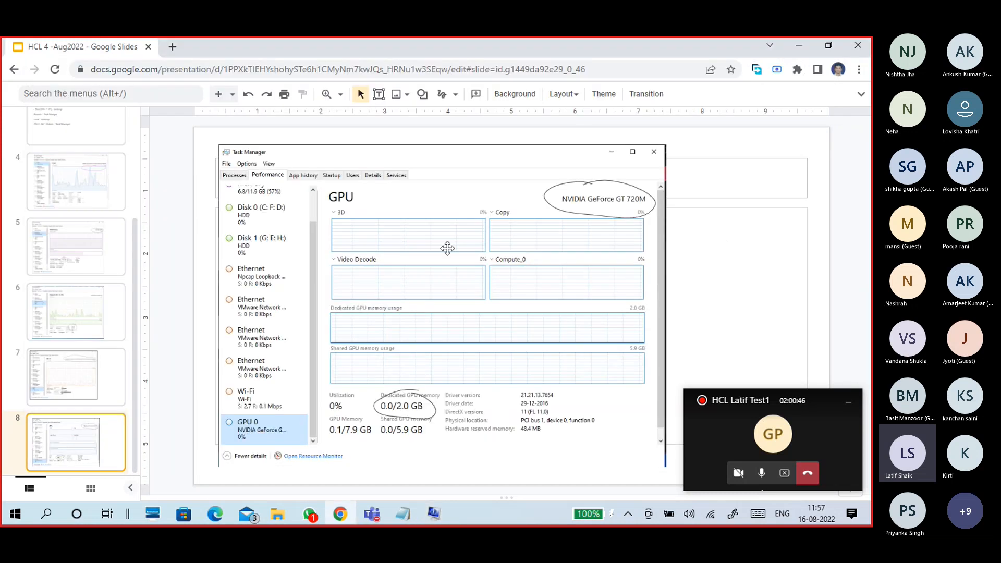
- Cut the title "How to check System configuration" from slide 3, which lists the Task Manager methods
scroll(162, 284, up, 1)
click(95, 121)
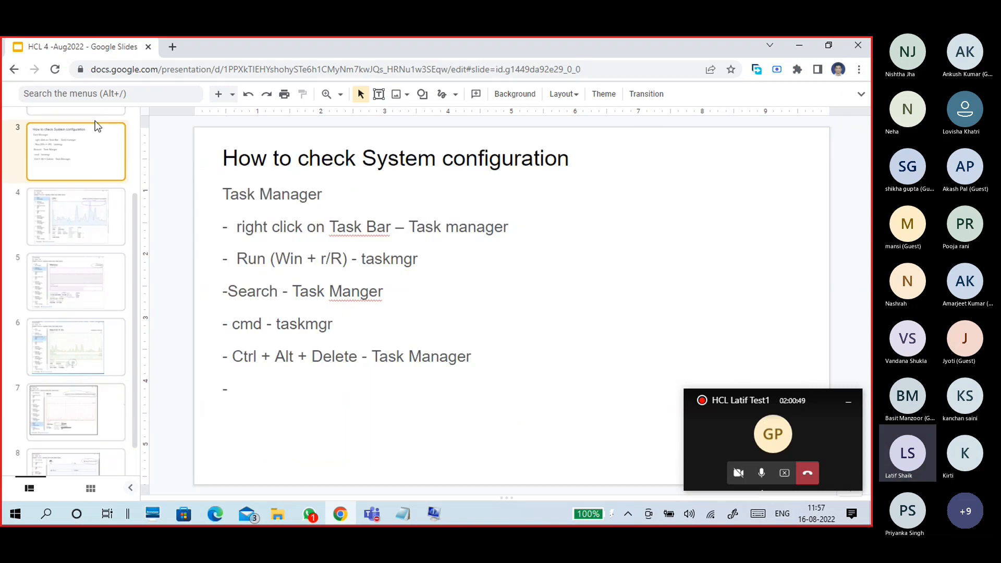
click(273, 194)
key(End)
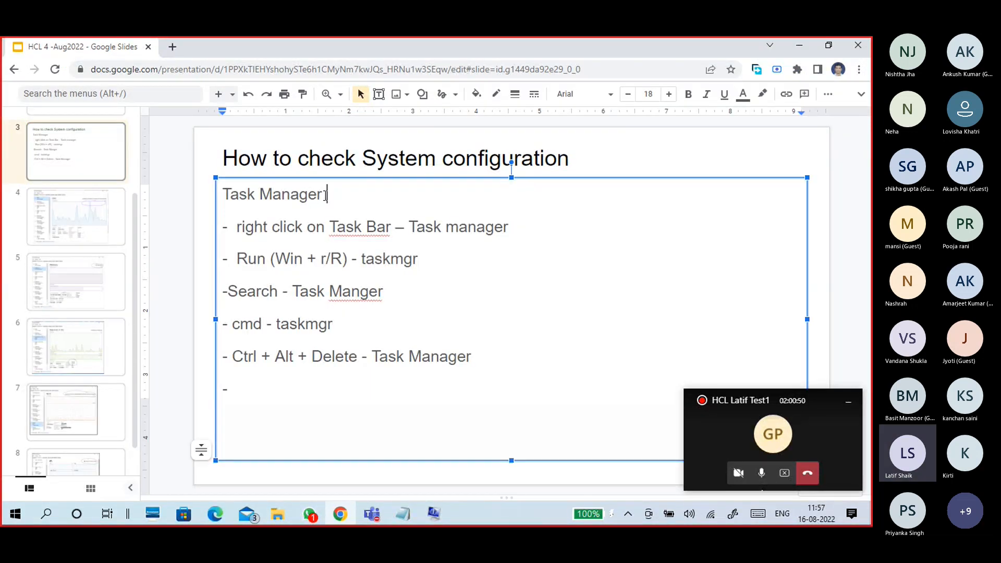
click(575, 155)
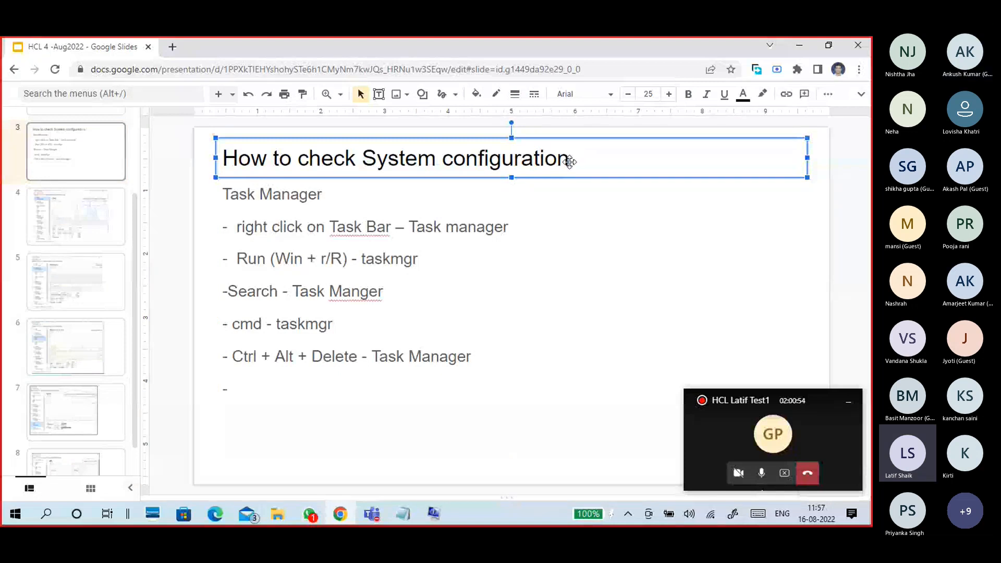
click(574, 158)
click(566, 139)
key(Delete)
- Insert a new slide directly after the "What is your System Configuration" slide
scroll(99, 159, up, 2)
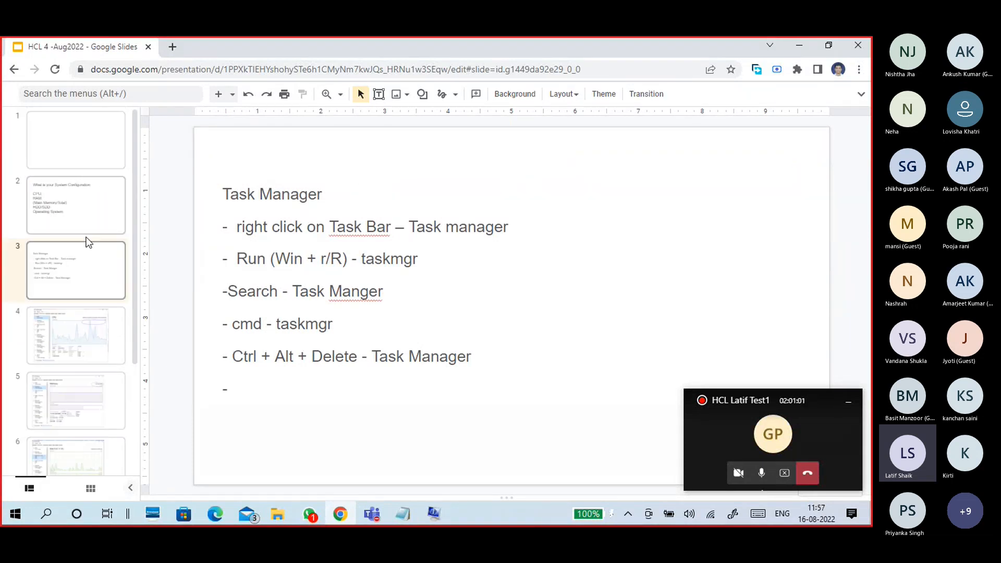
click(86, 239)
right_click(88, 243)
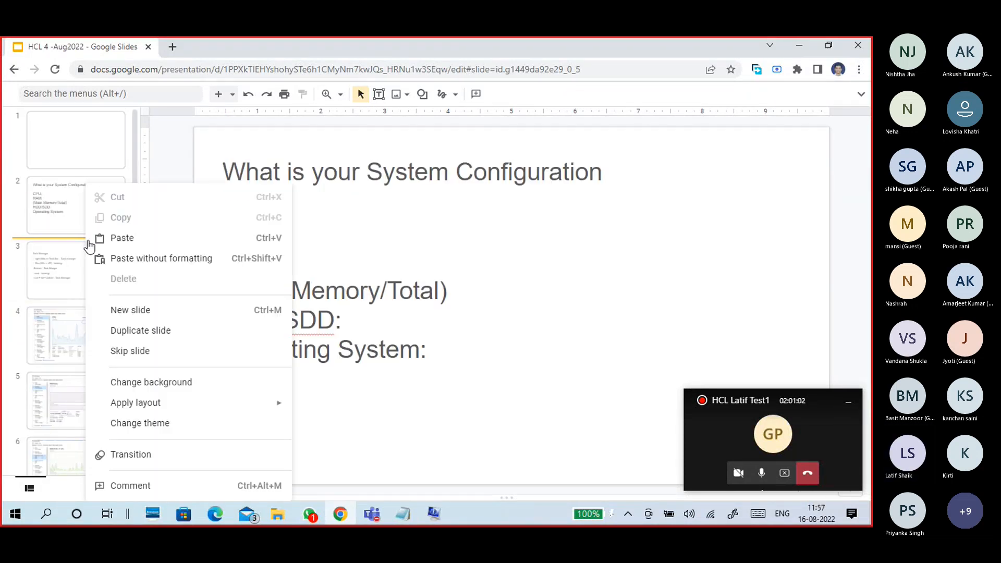
click(133, 312)
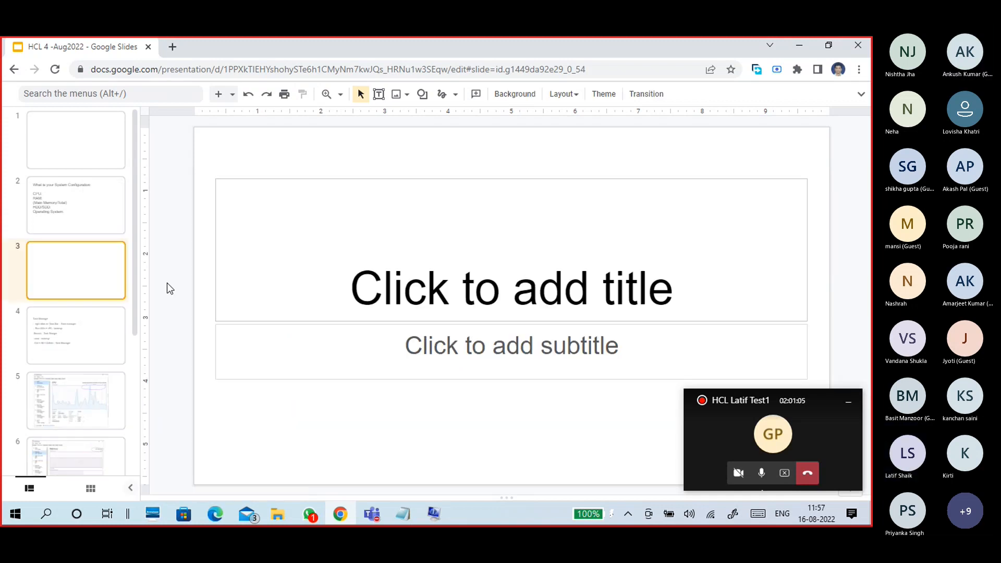
- Place the text "How to check System configuration" in the new slide's subtitle placeholder
click(335, 277)
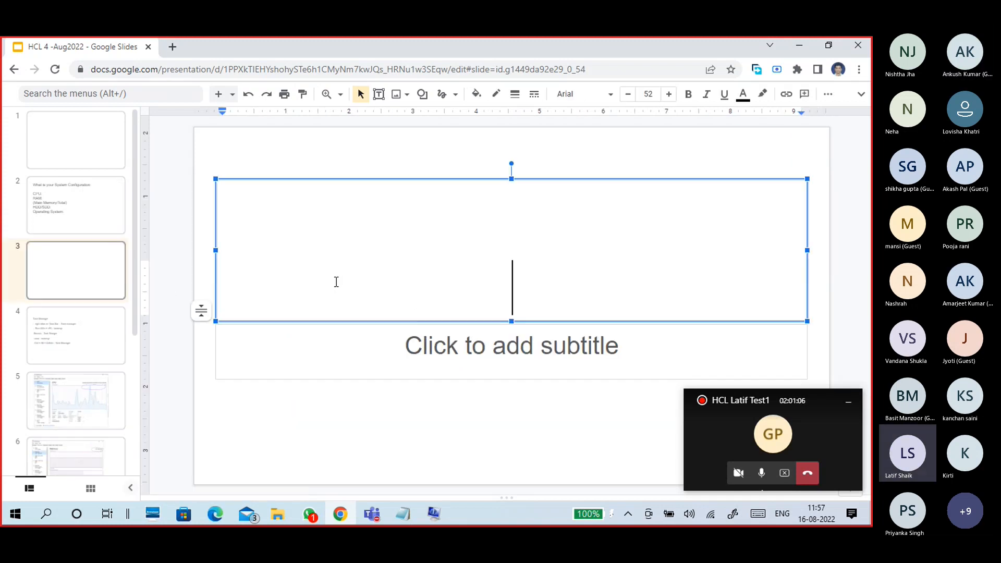
click(369, 351)
text(How to check System configuration)
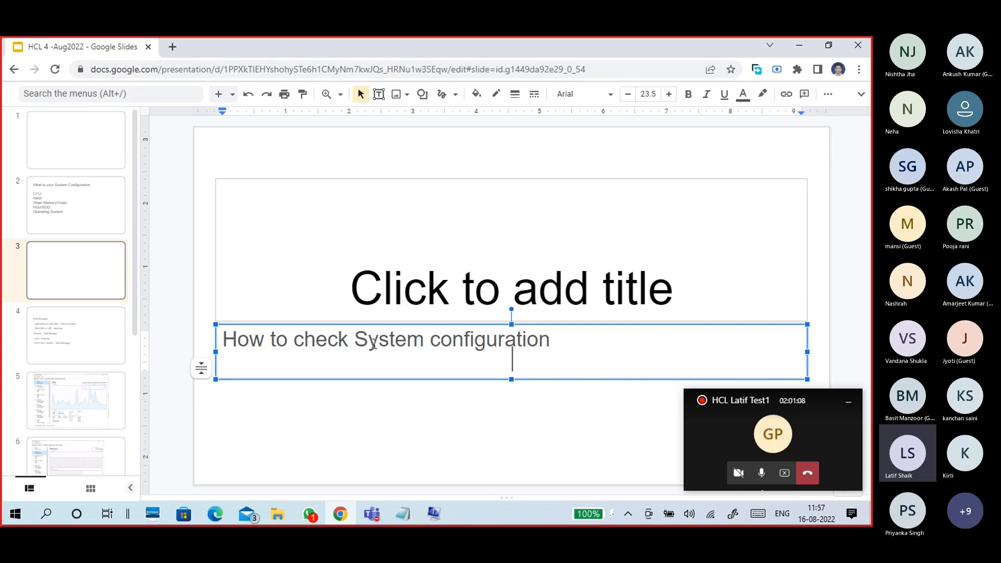
- Delete the empty title placeholder from slide 3 and move the "How to check System configuration" box up to the top of the slide
click(448, 227)
click(445, 179)
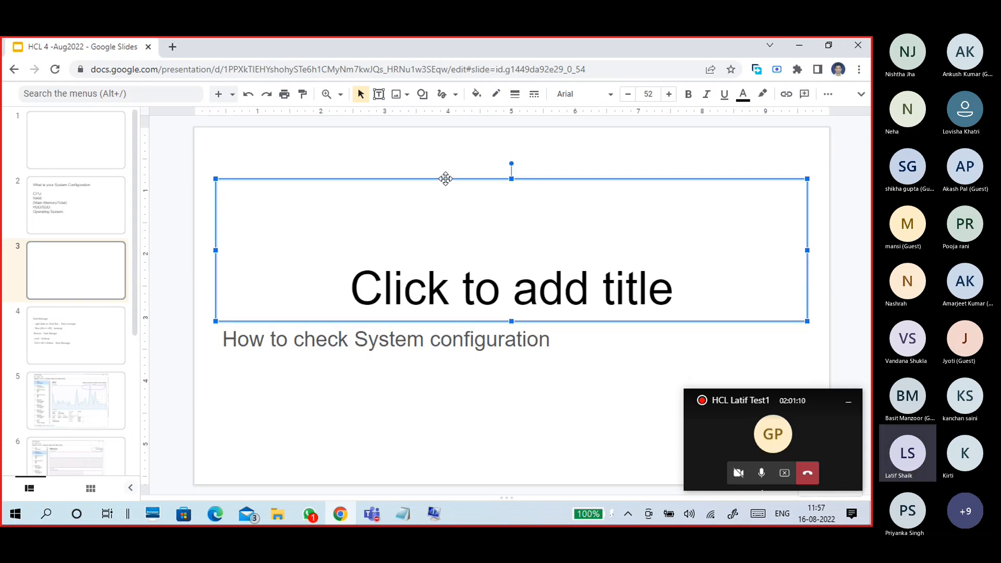
key(Delete)
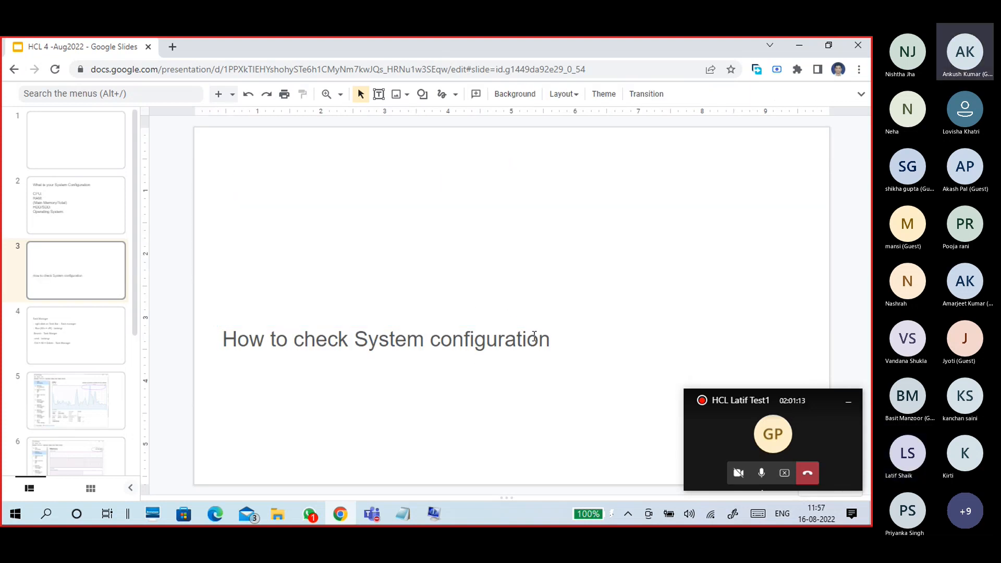
click(534, 338)
drag(535, 322, 213, 178)
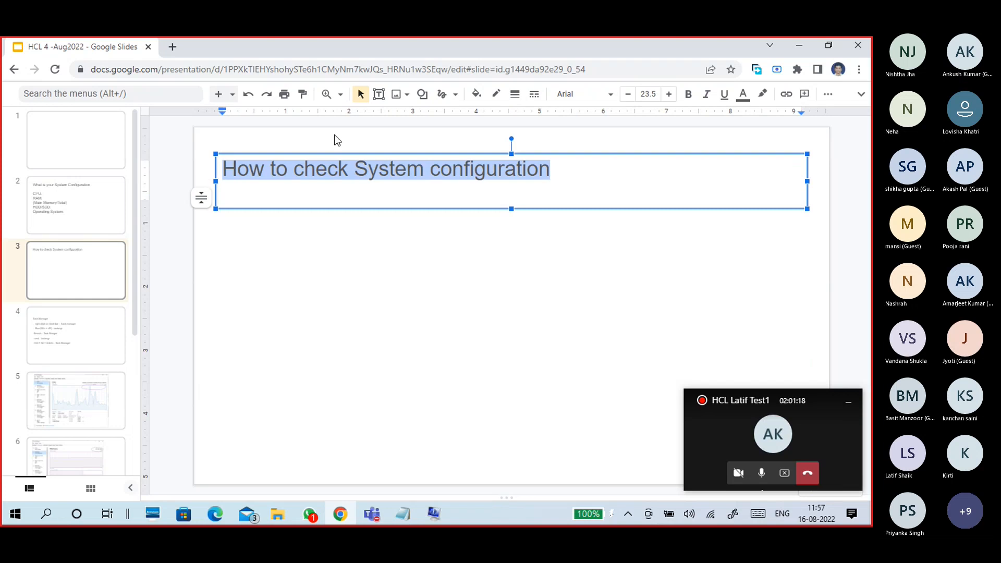
- Set the text color of "How to check System configuration" to black and start a new line below it
click(742, 93)
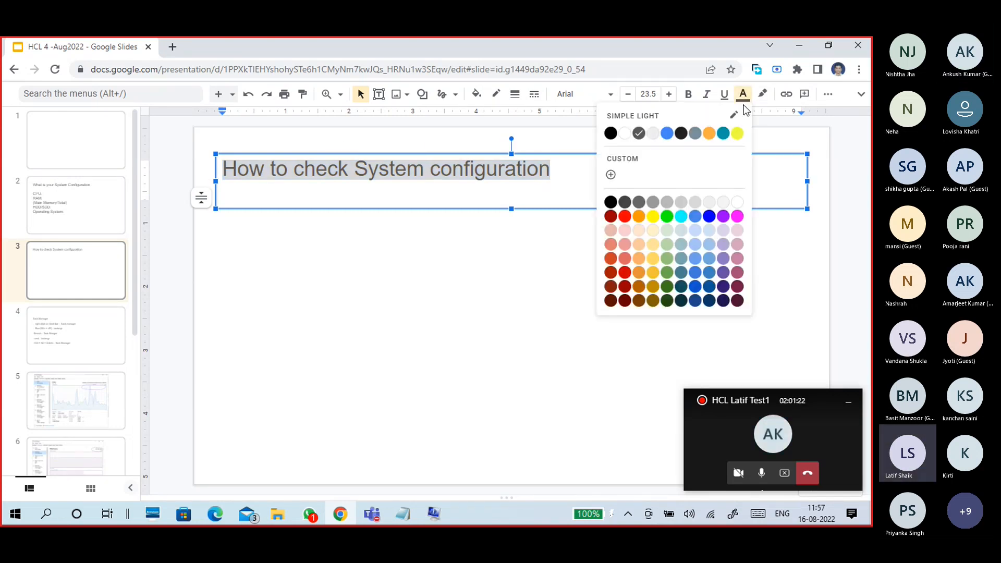
click(610, 134)
click(539, 190)
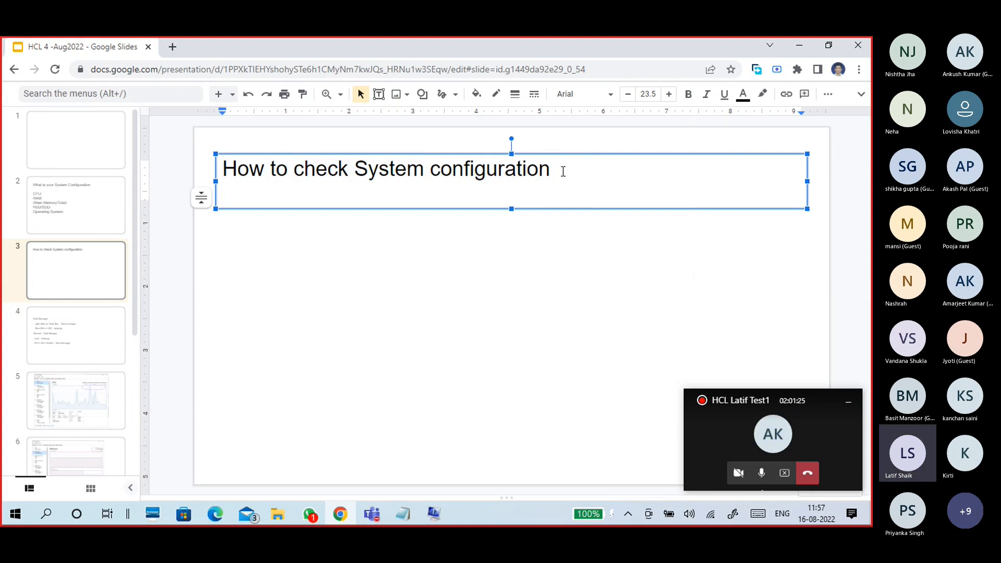
key(Return)
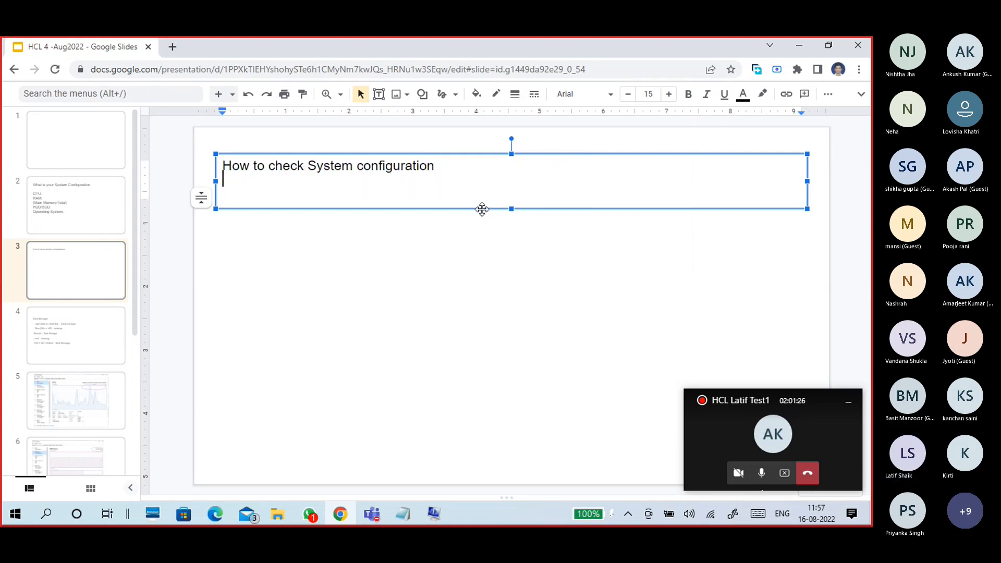